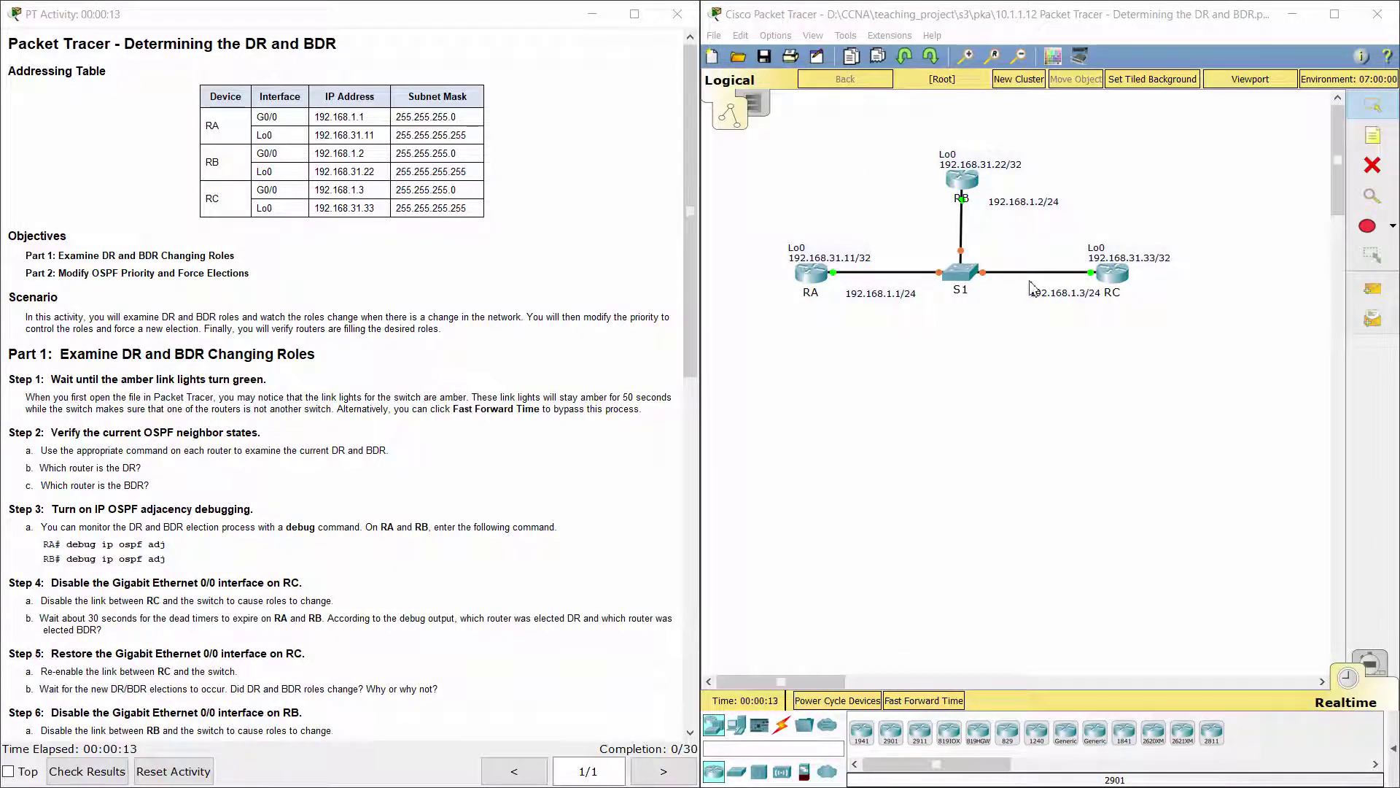
Highlight the activity title, the Addressing Table heading and the Scenario paragraph.
left_click_drag(128, 42, 337, 46)
left_click(328, 70)
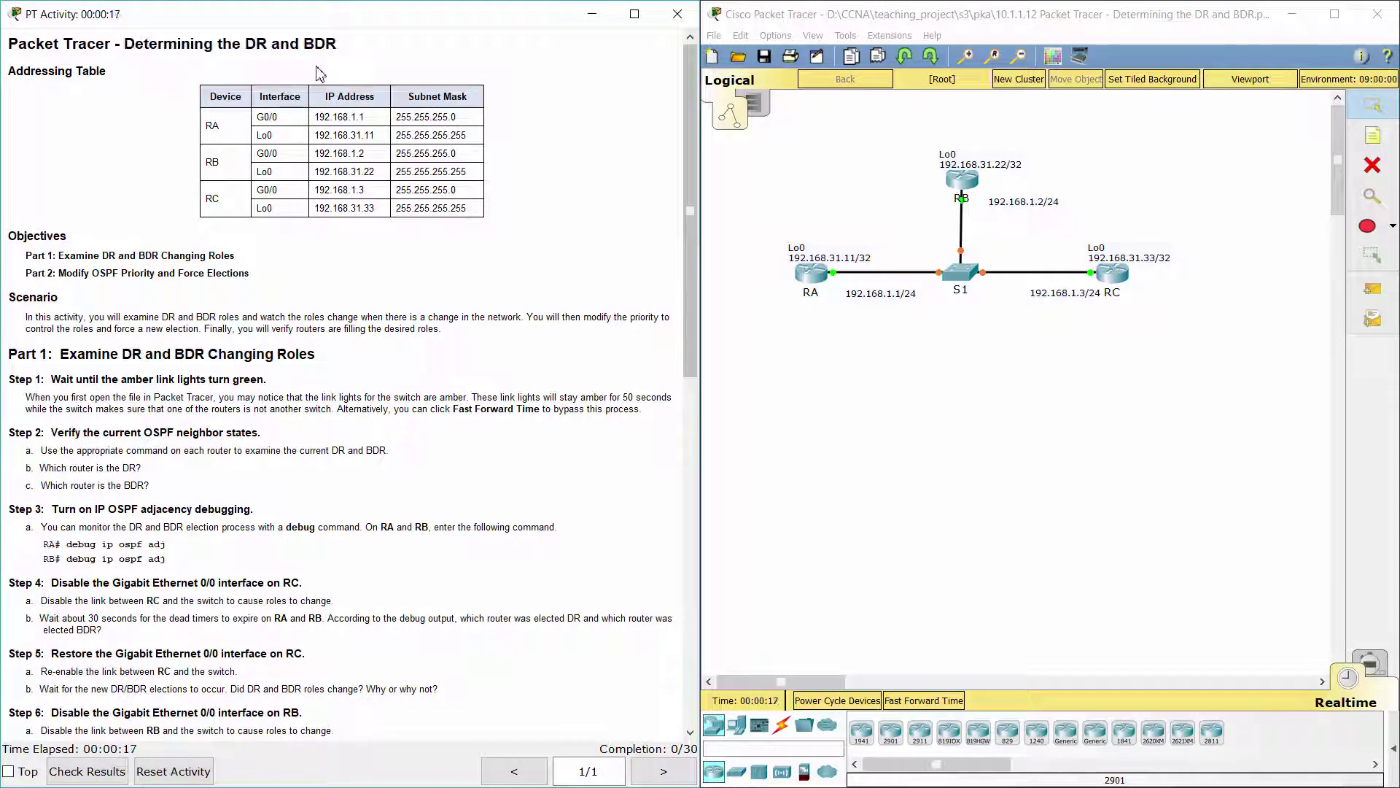
left_click_drag(8, 71, 110, 73)
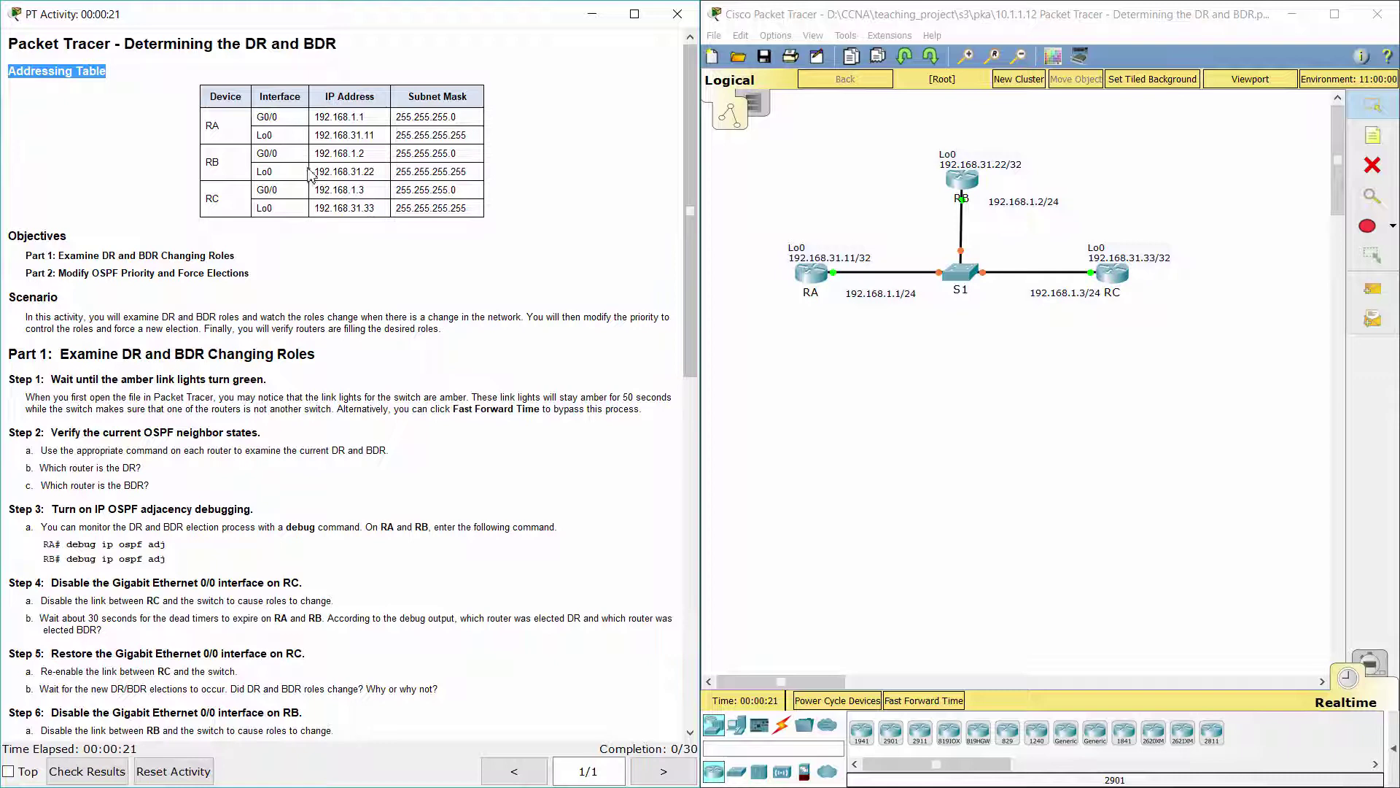
left_click(292, 287)
left_click_drag(22, 318, 458, 336)
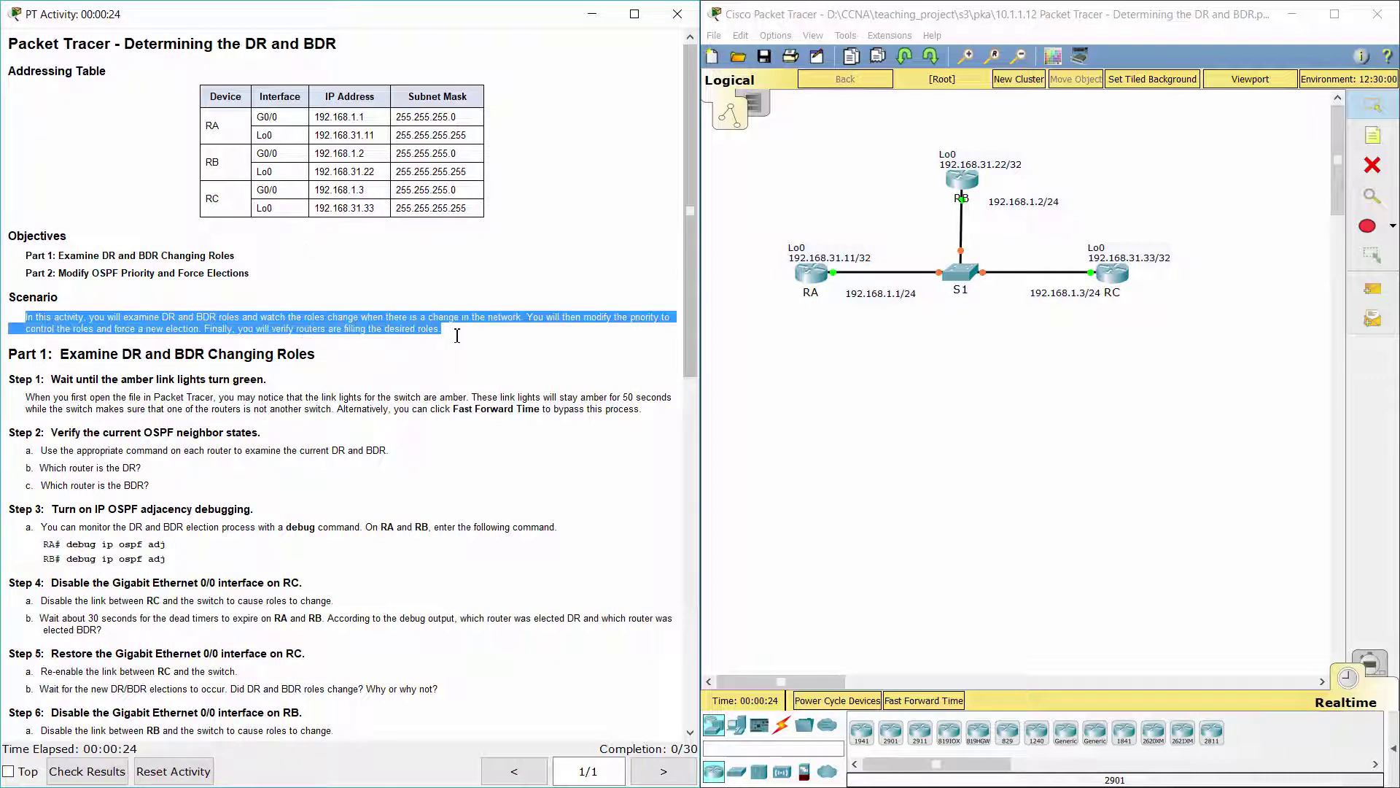
left_click(509, 345)
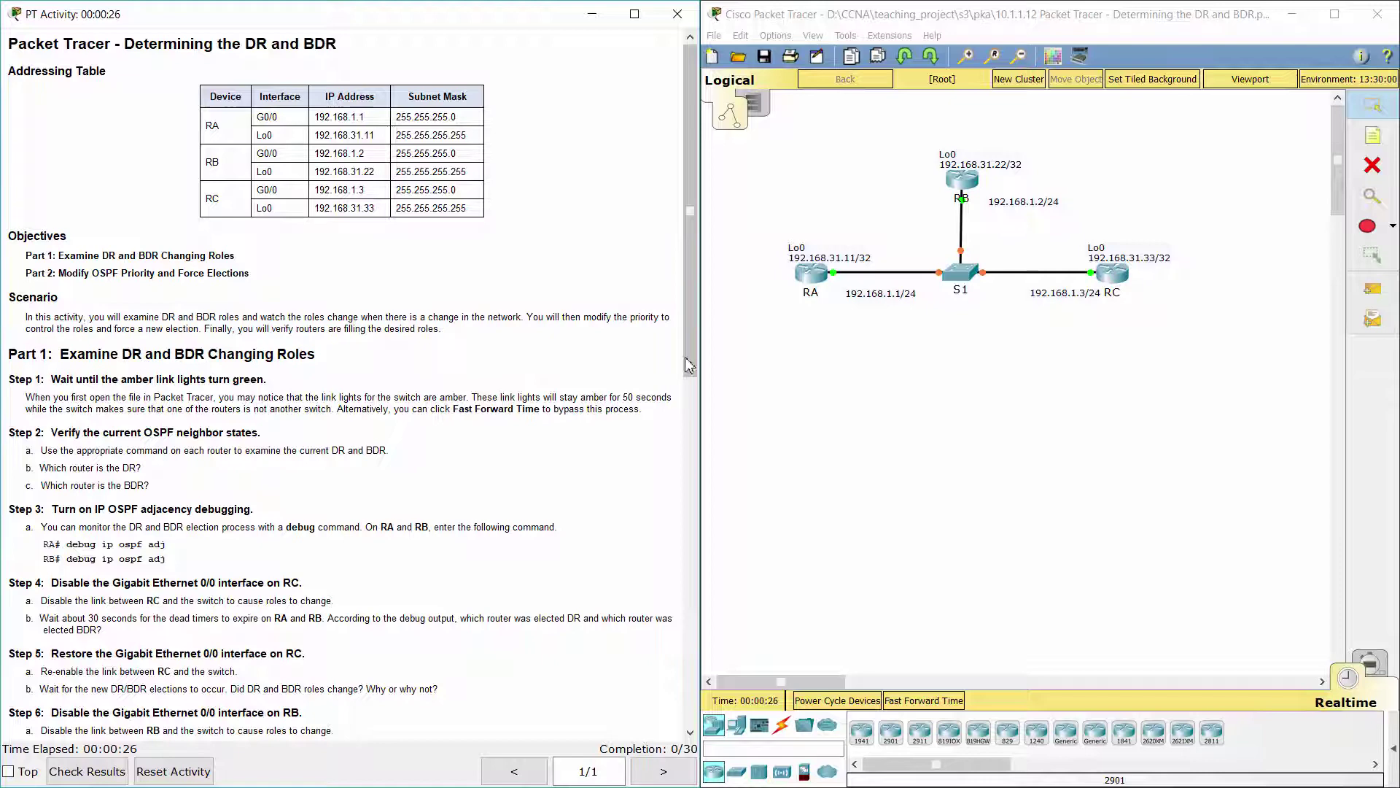
left_click_drag(690, 368, 697, 495)
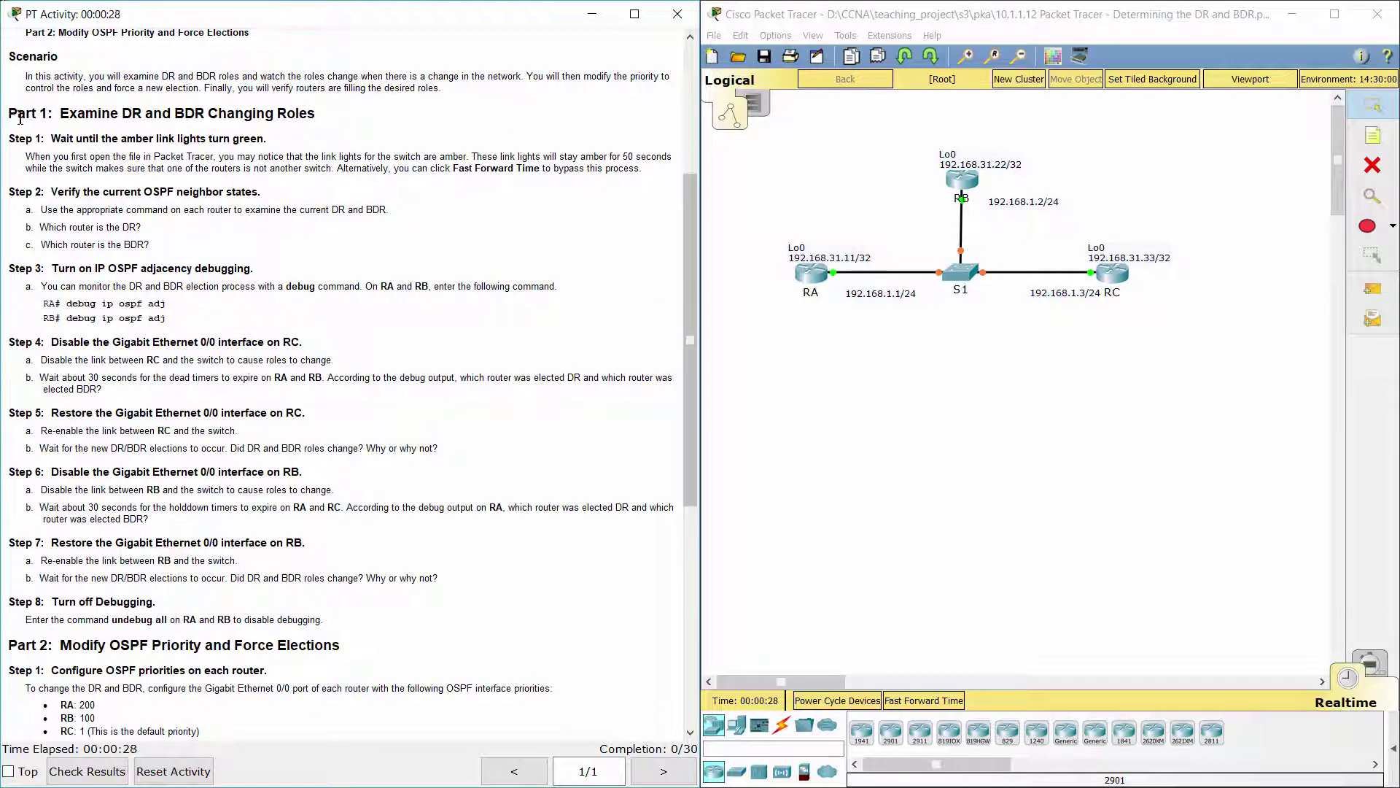
Review Part 1 Steps 1–2 and fast-forward time until all S1 links turn green.
left_click_drag(14, 118, 330, 122)
left_click(338, 126)
left_click_drag(9, 138, 286, 144)
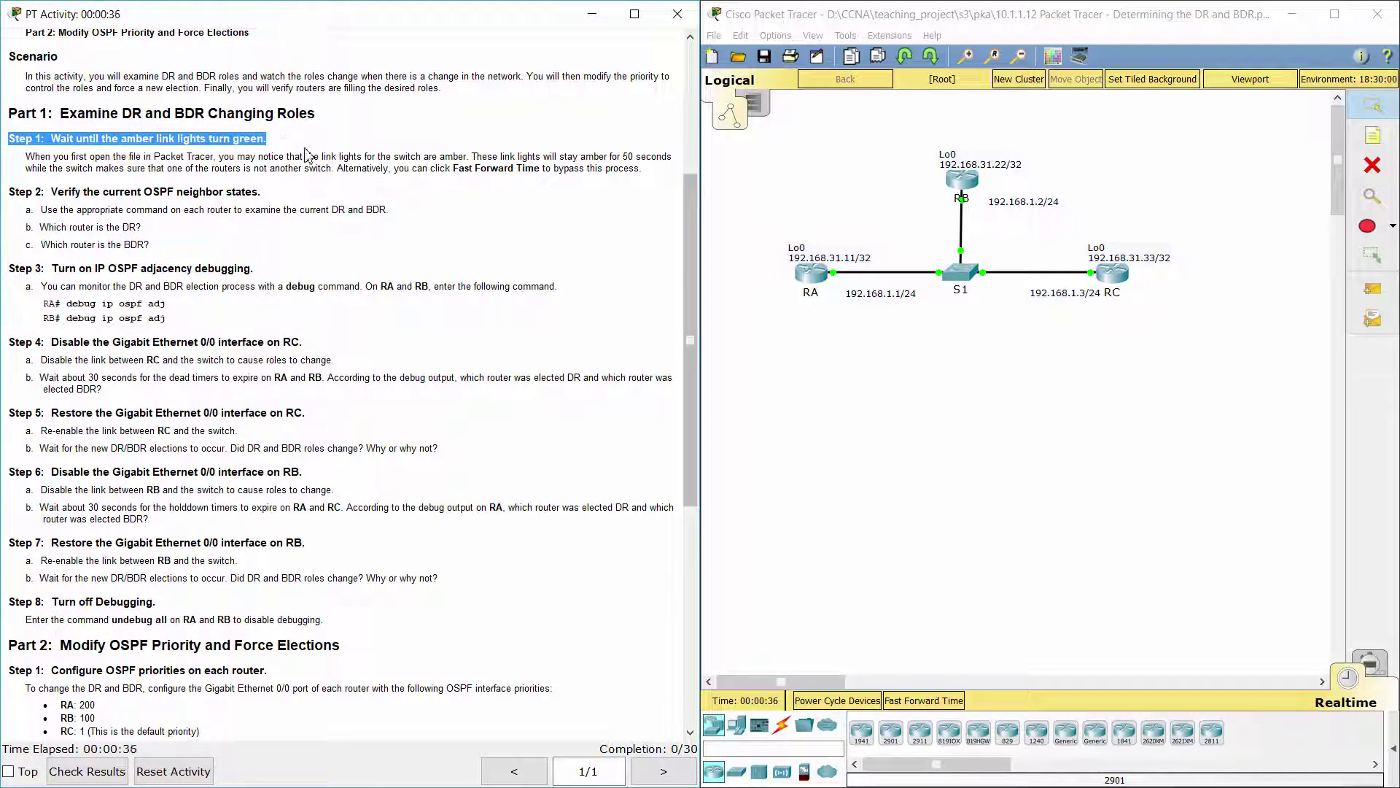
left_click(328, 149)
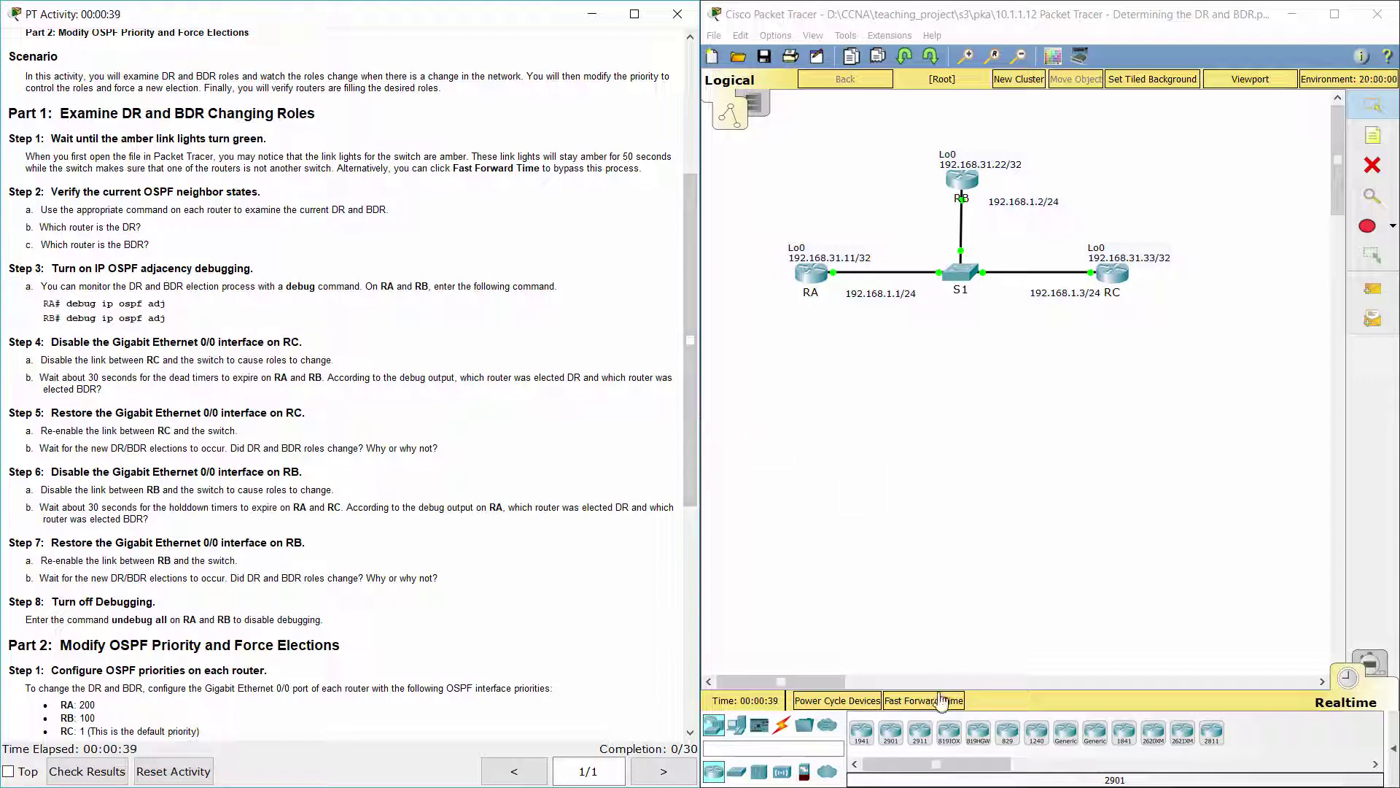
left_click(935, 700)
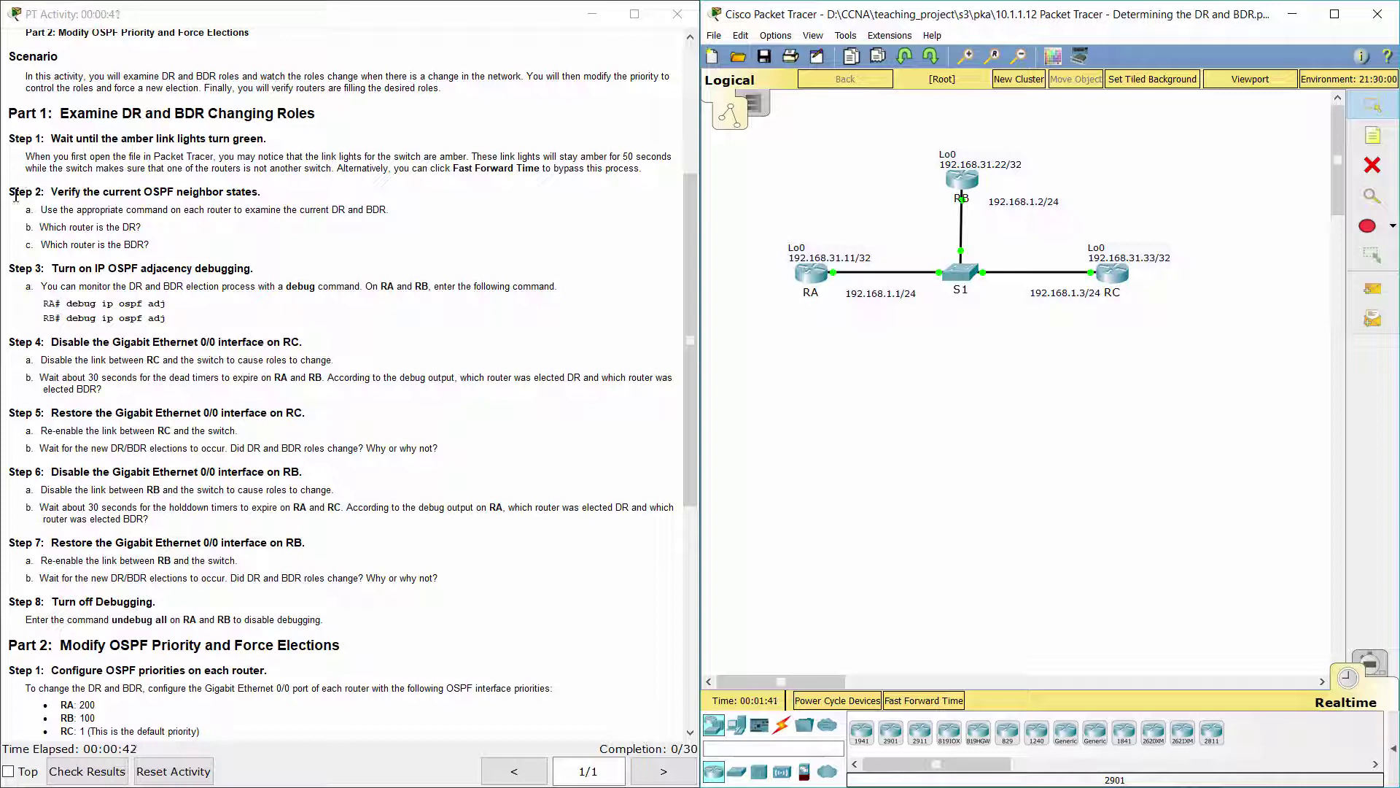
left_click_drag(15, 196, 269, 192)
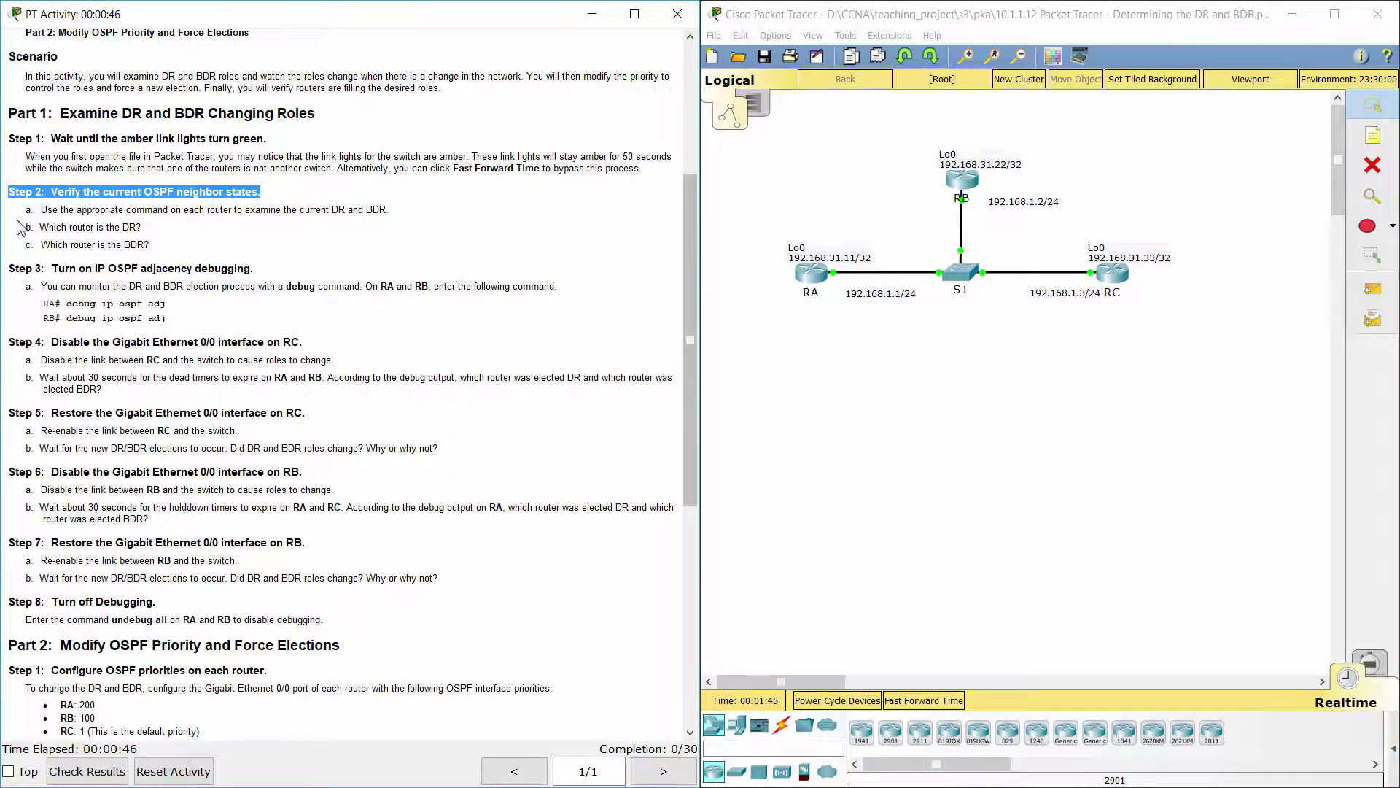
left_click_drag(25, 211, 411, 218)
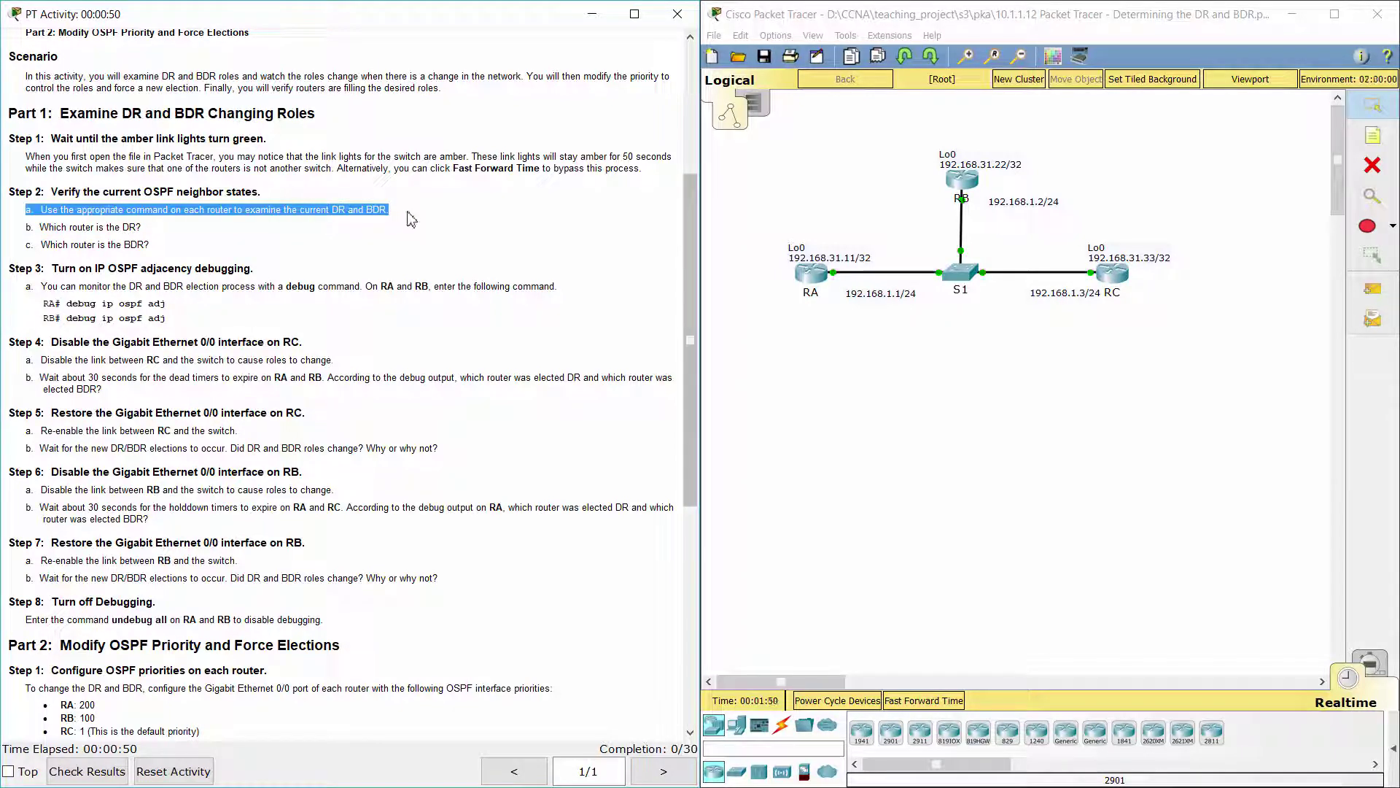
On RA's console, enter privileged mode and run show ip ospf interface.
left_click(809, 274)
left_click_drag(743, 187, 769, 82)
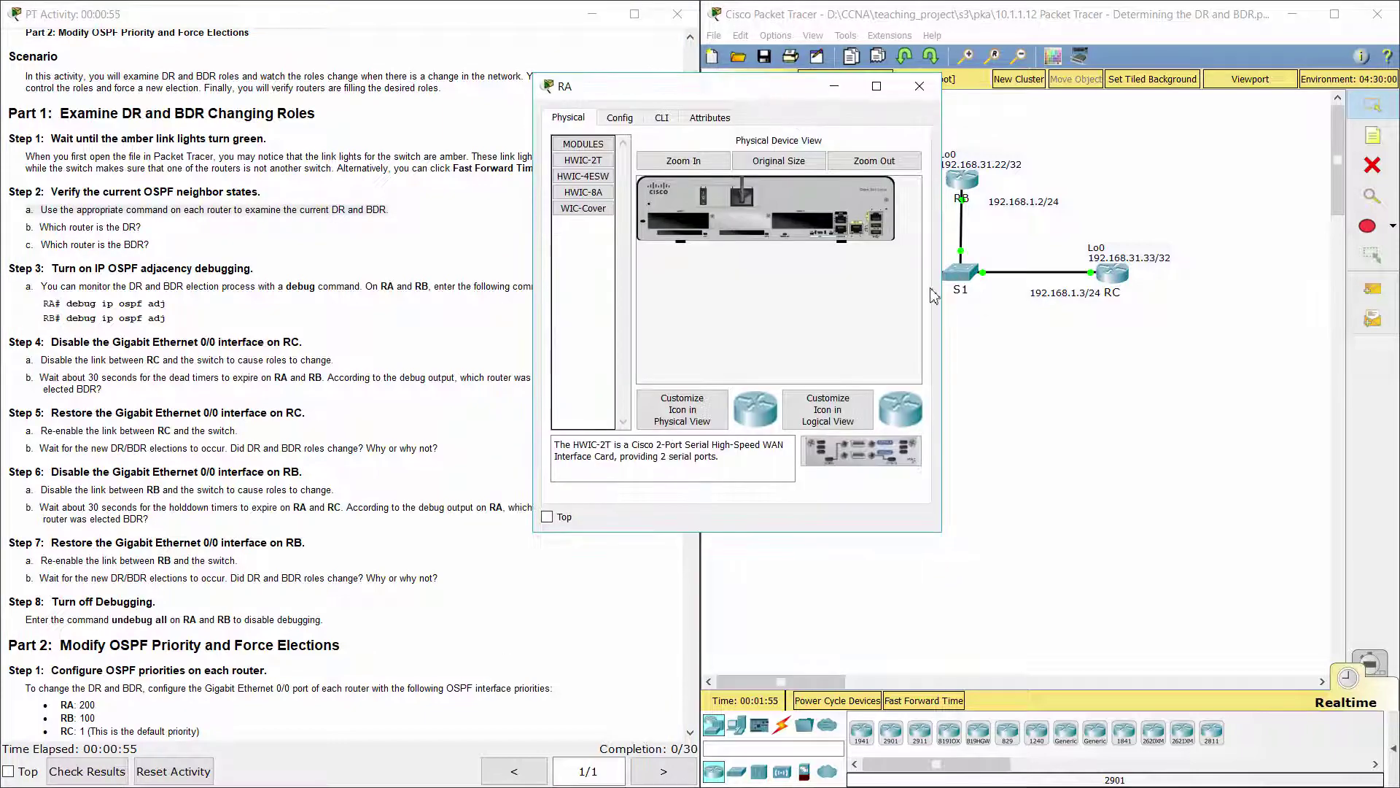
left_click_drag(941, 295, 1105, 297)
left_click(662, 118)
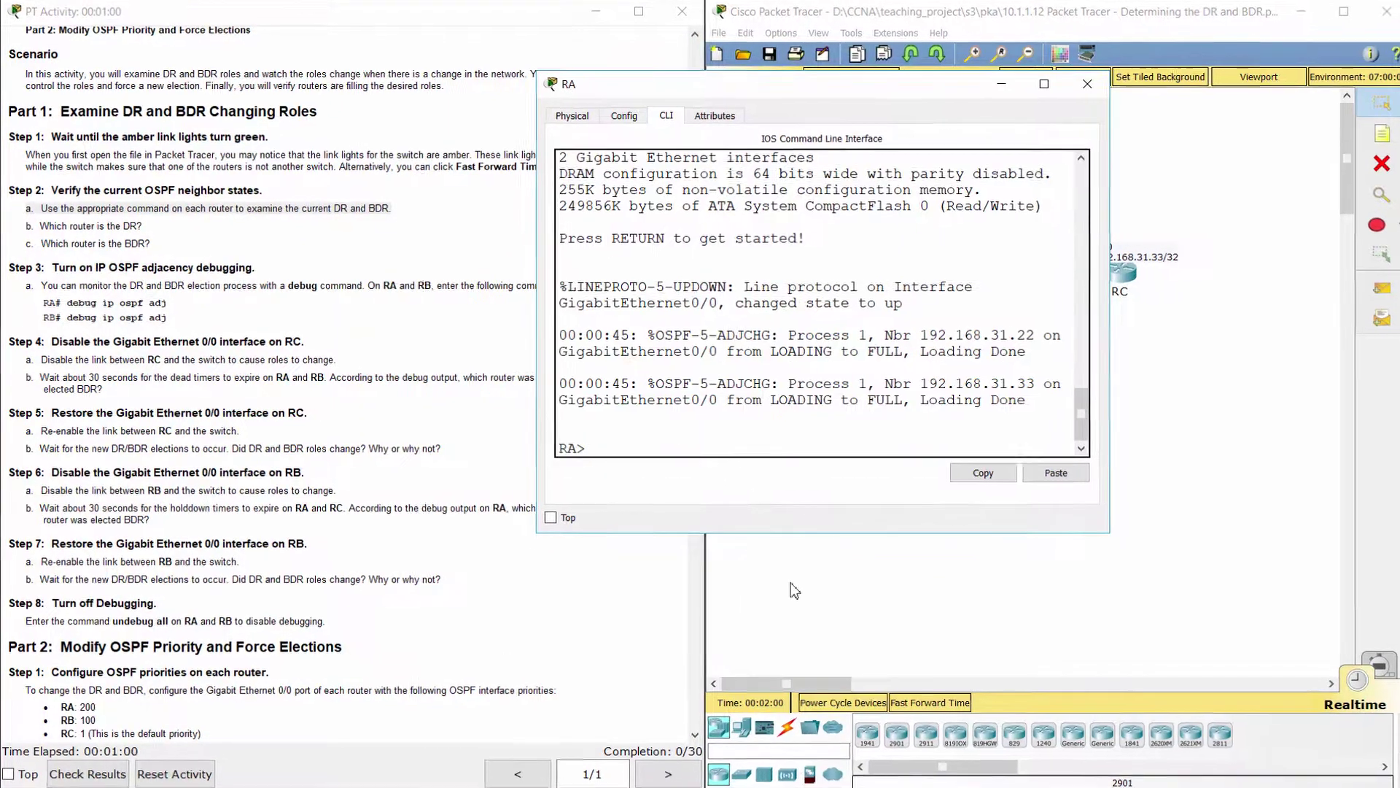
type("ena")
key("Return")
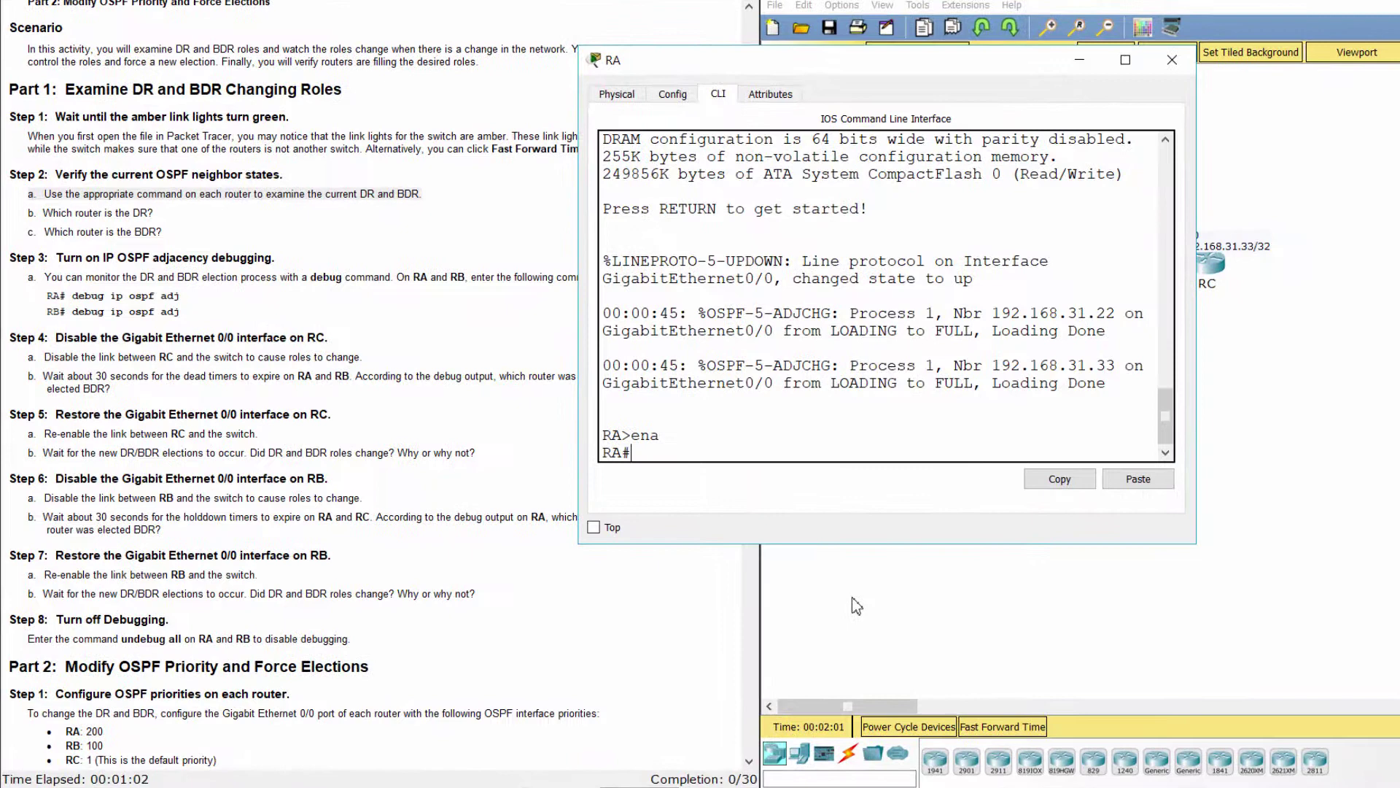
type("show ip ospf int g0/0")
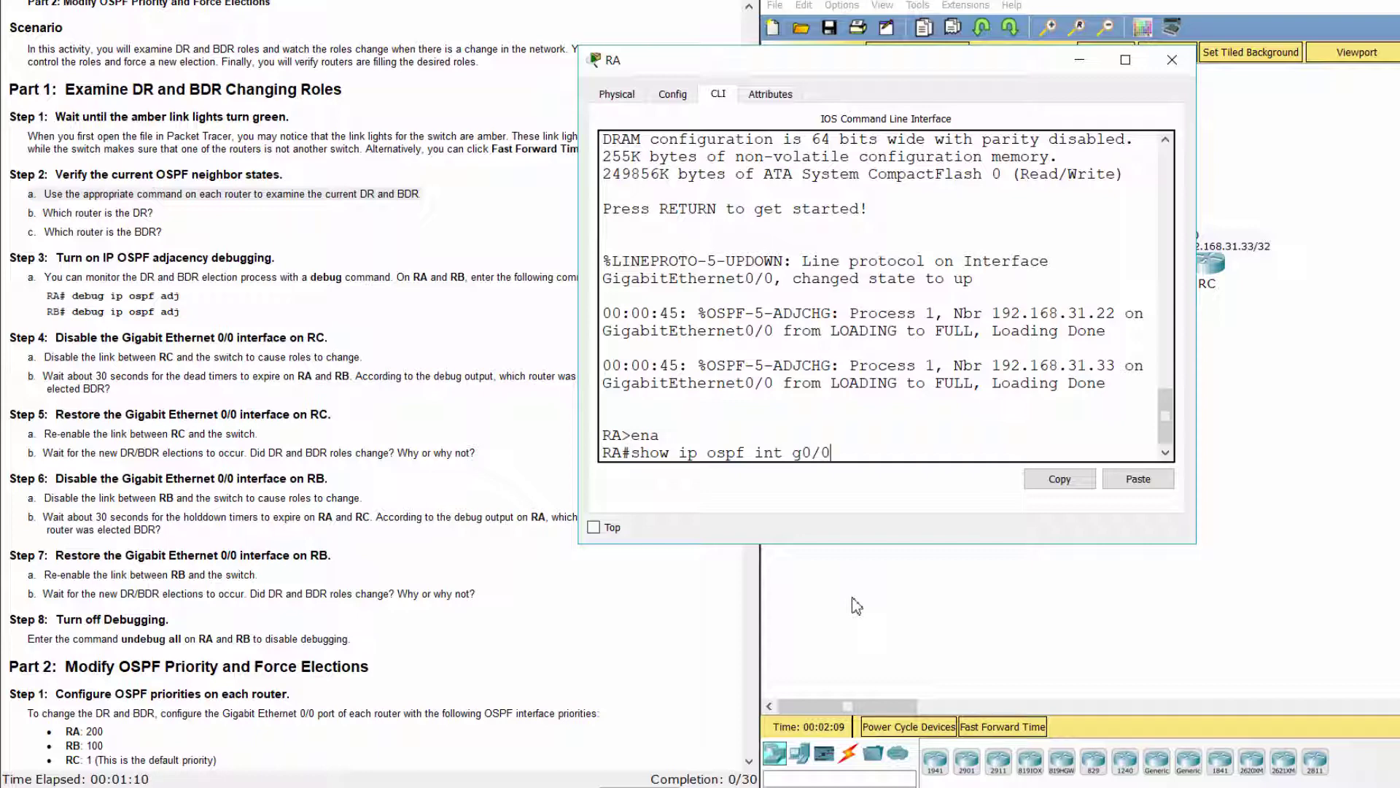
key("Return")
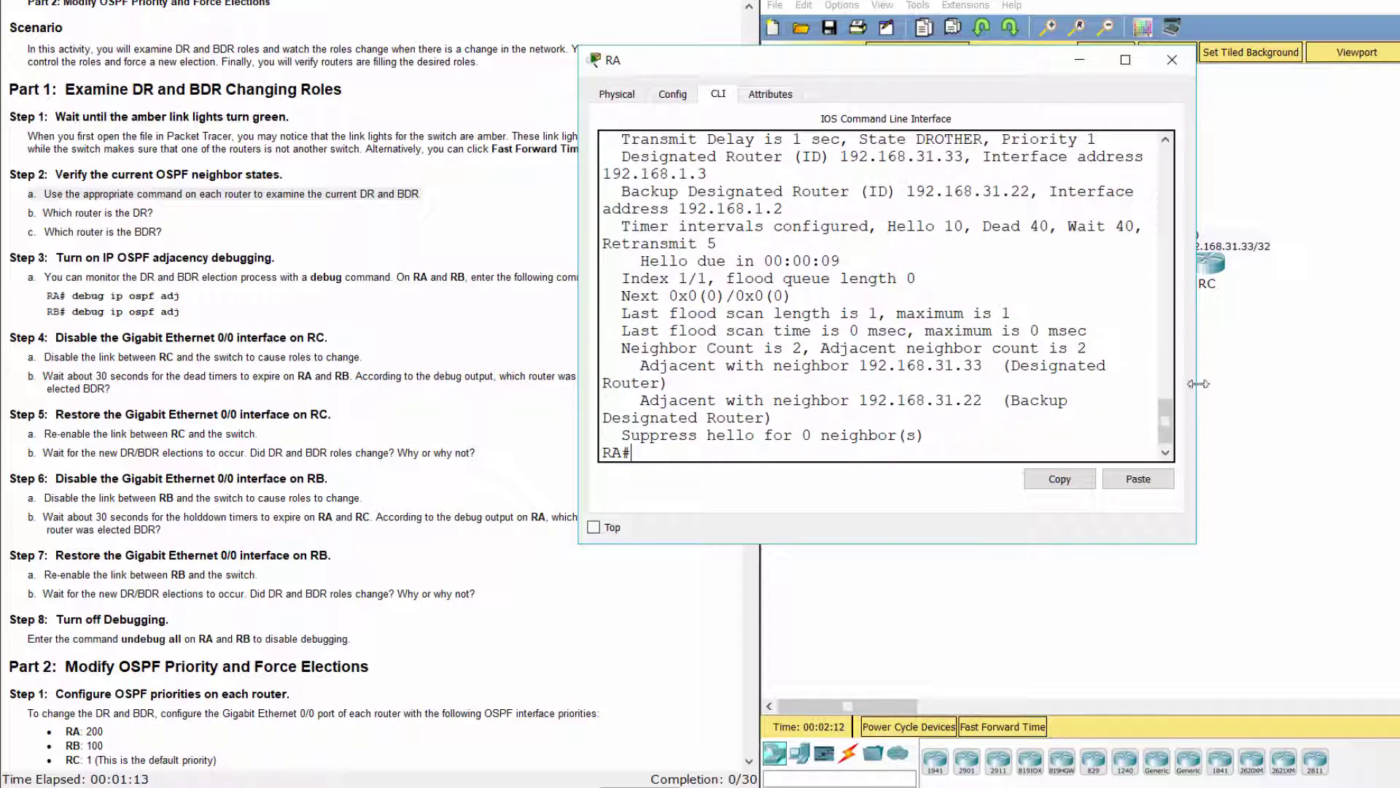
Match RA's output to the lab questions: DR is 192.168.31.33 (RC), BDR is 192.168.31.22 (RB).
left_click_drag(1200, 381, 1299, 381)
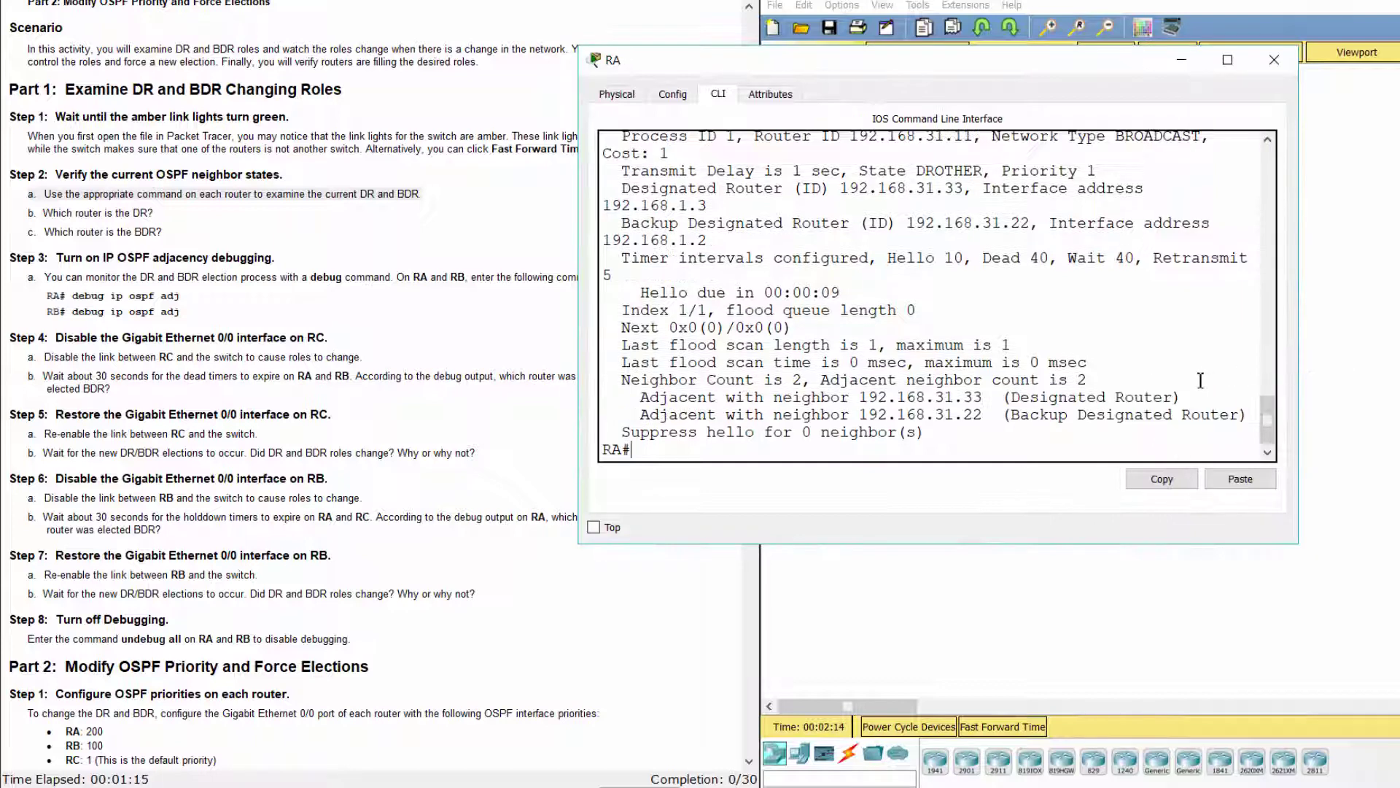
left_click_drag(640, 400, 1181, 398)
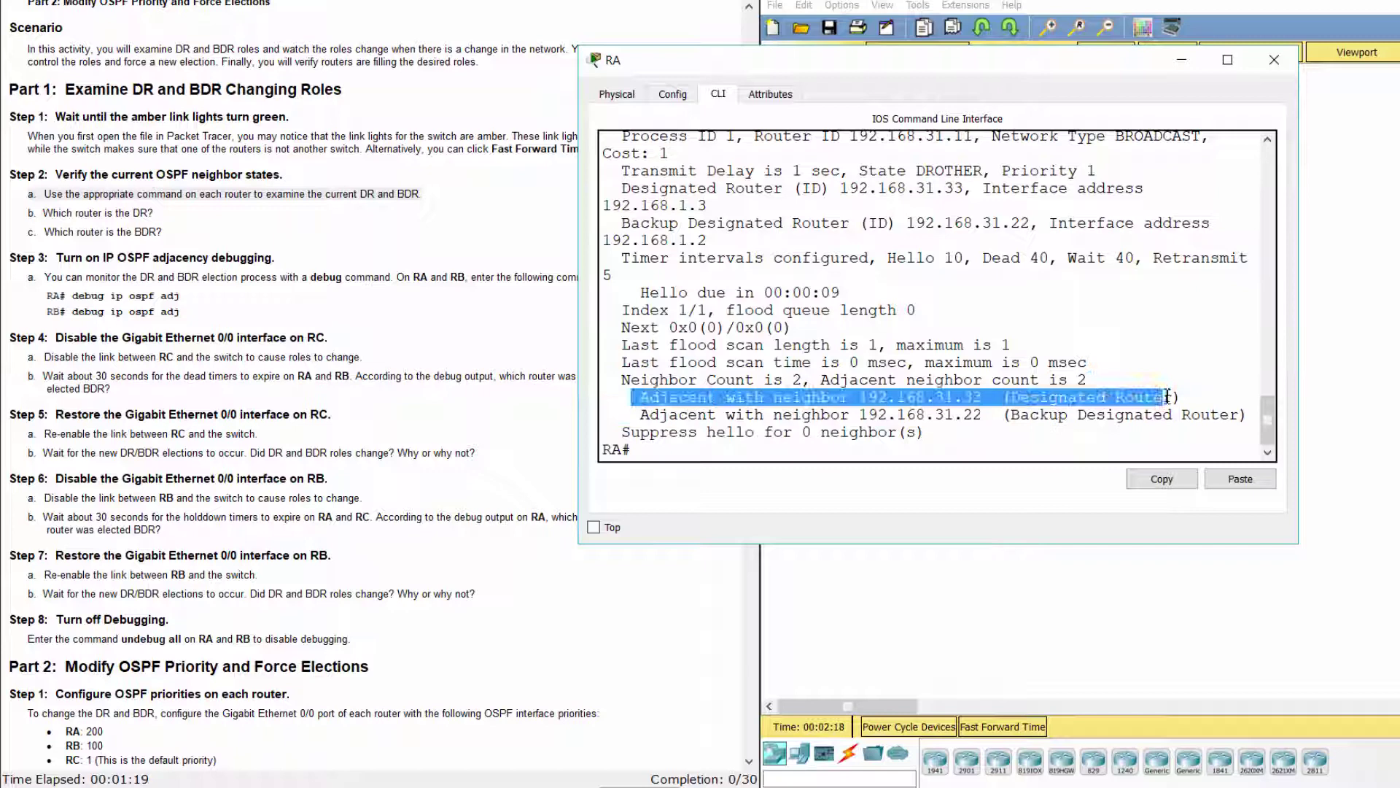
left_click(45, 212)
left_click_drag(45, 212, 155, 213)
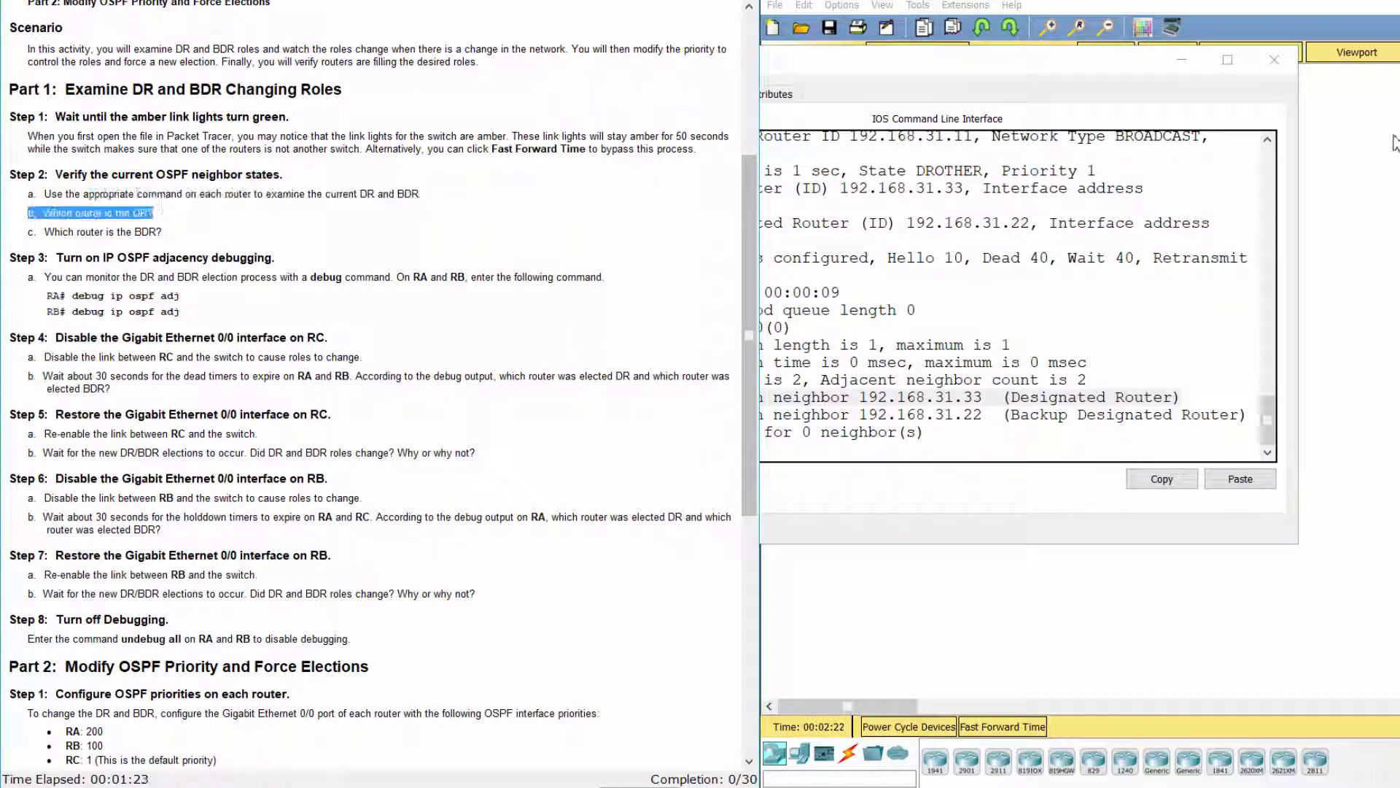
left_click(1391, 301)
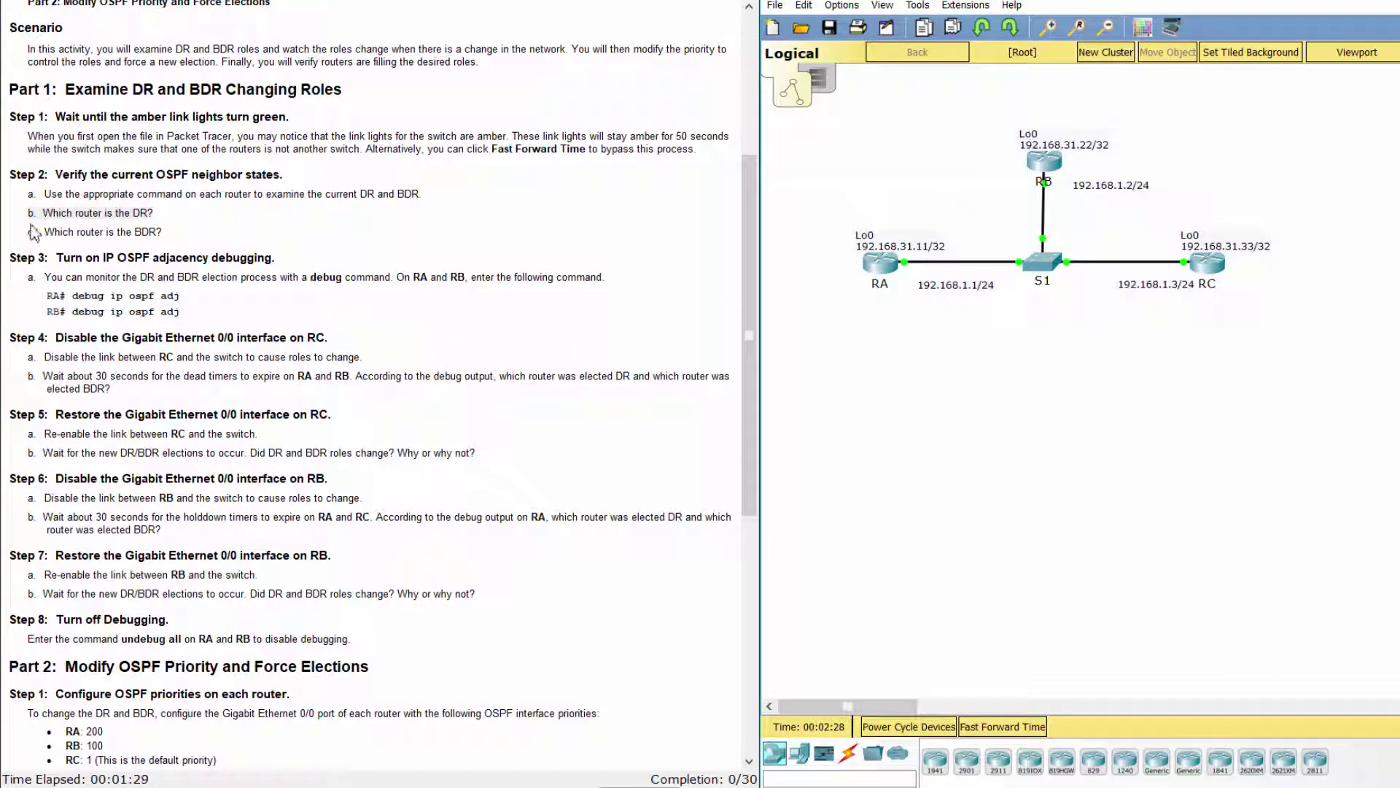
left_click_drag(29, 232, 169, 232)
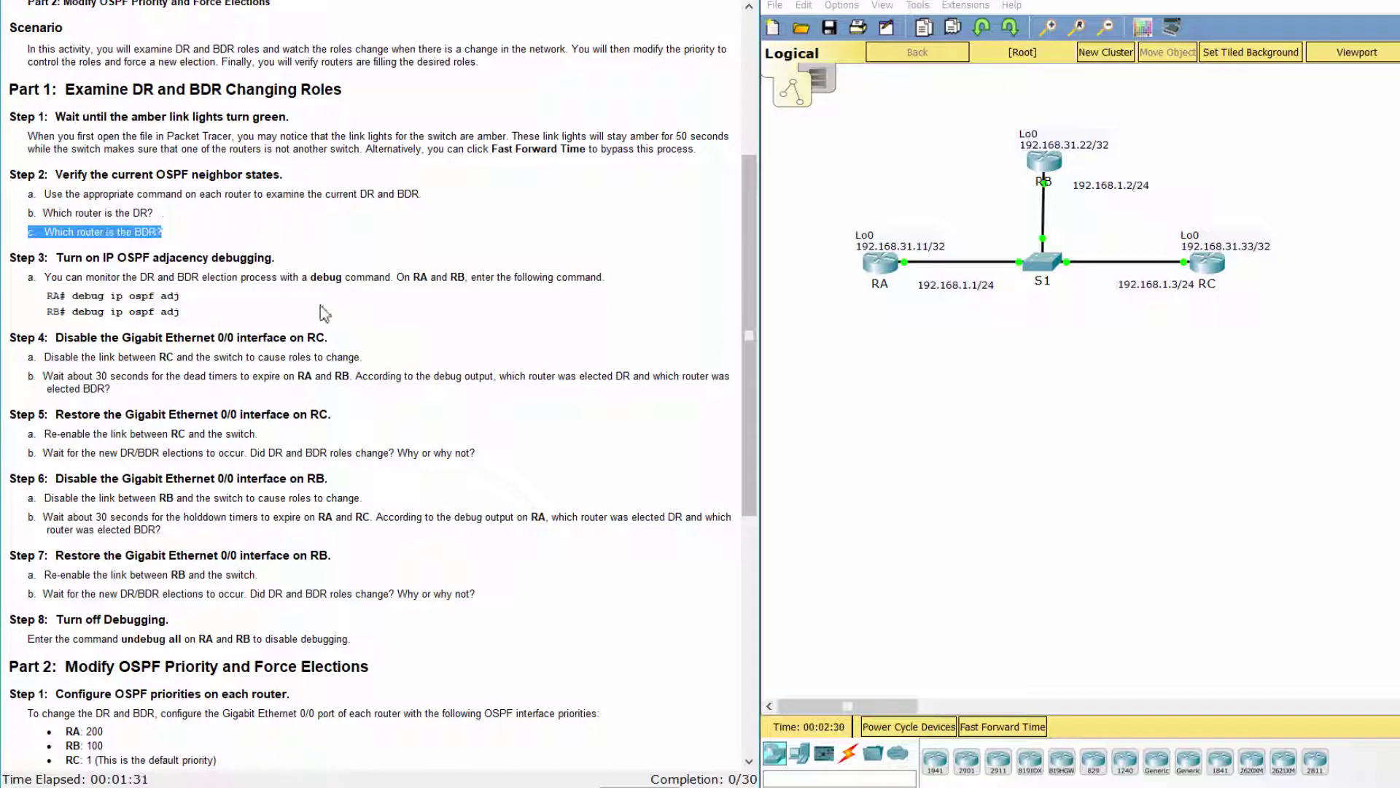
left_click(879, 262)
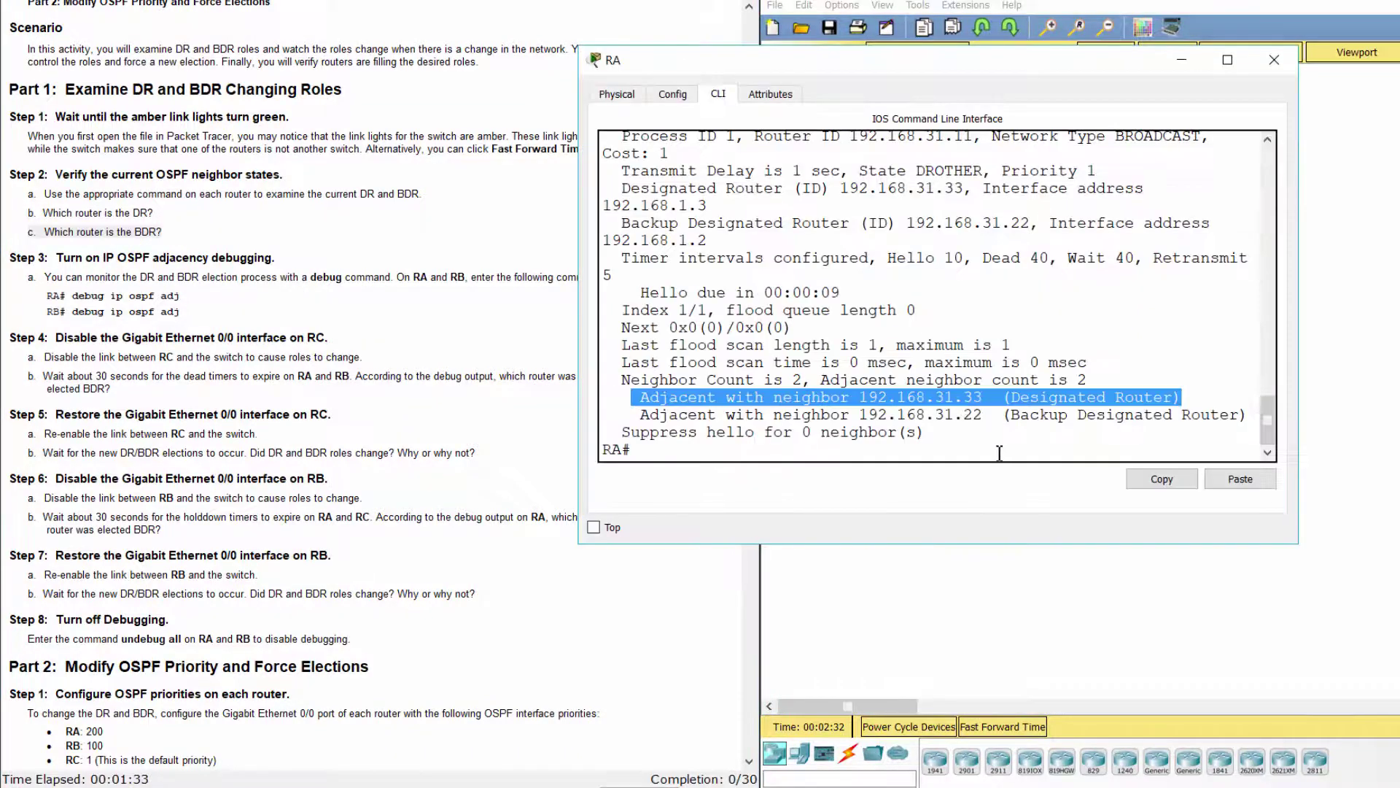
left_click_drag(631, 416, 996, 421)
left_click(1336, 349)
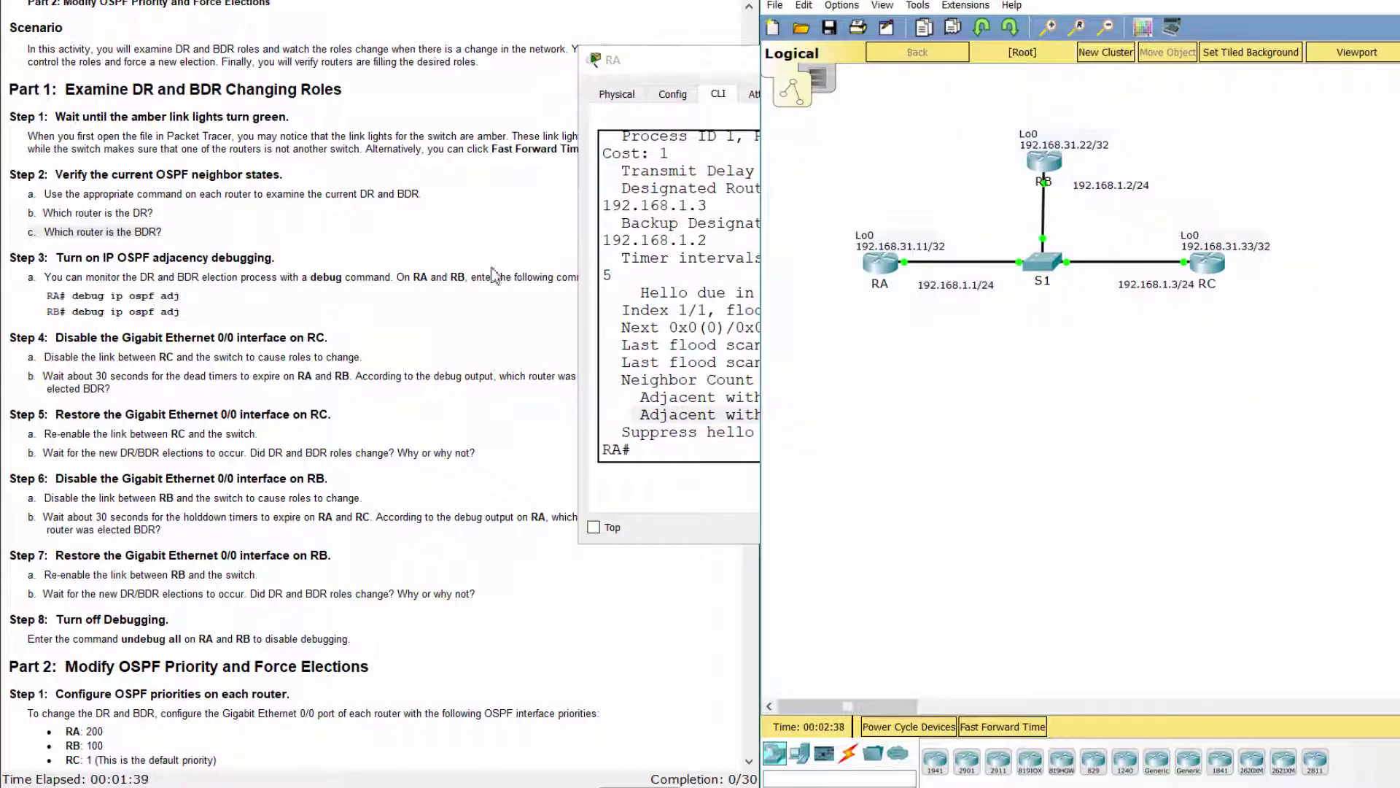
Following Step 3, enter debug ip ospf adj on RA's console.
left_click(209, 341)
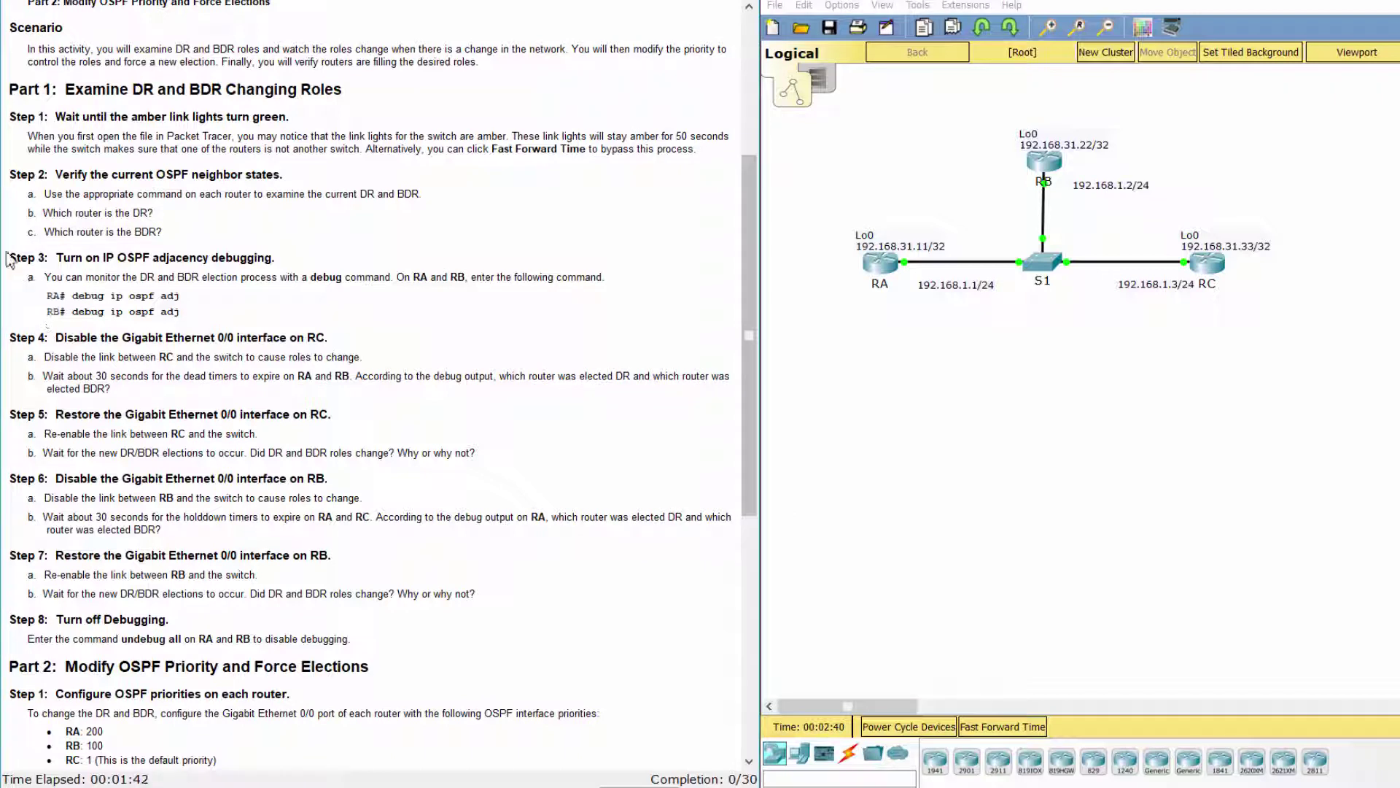
left_click_drag(9, 257, 295, 259)
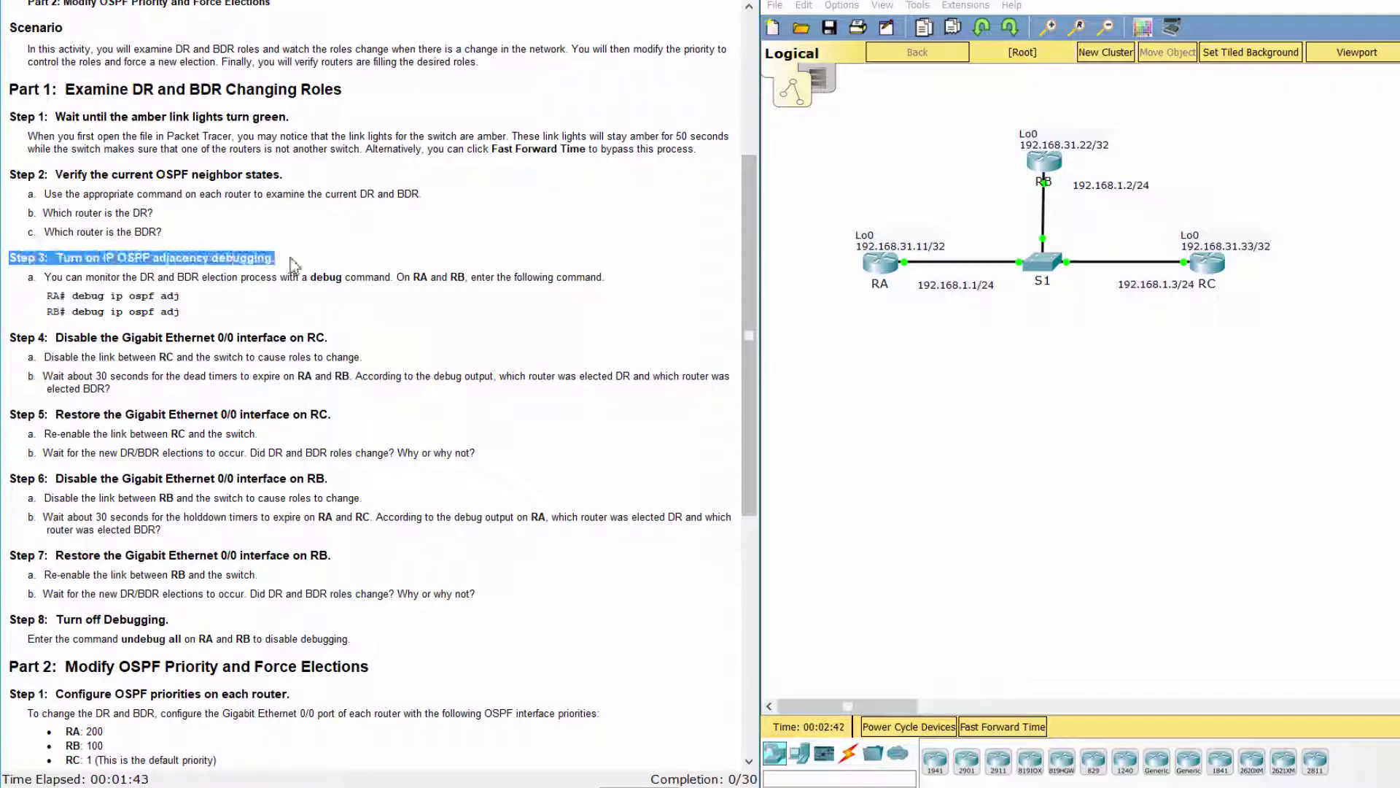
left_click(221, 295)
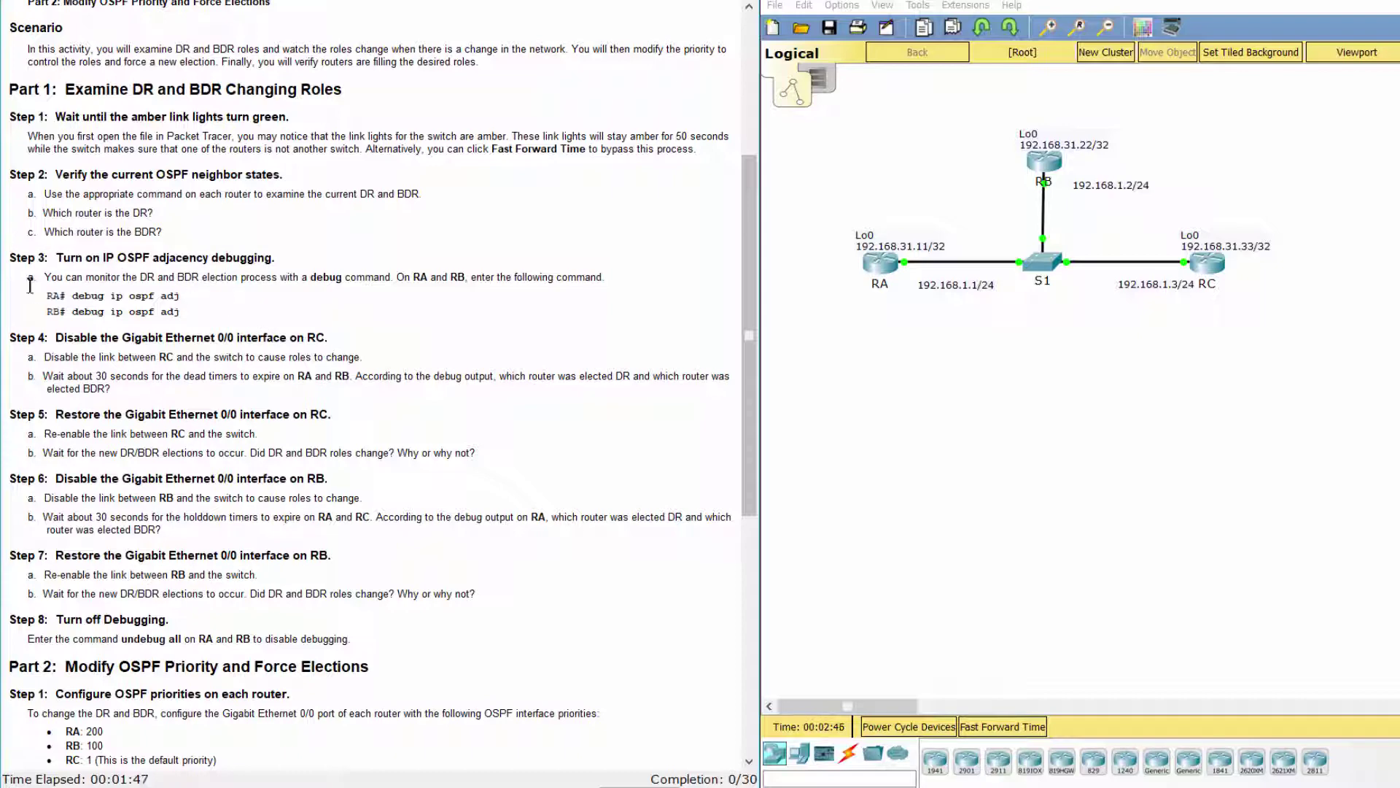
left_click_drag(28, 277, 270, 316)
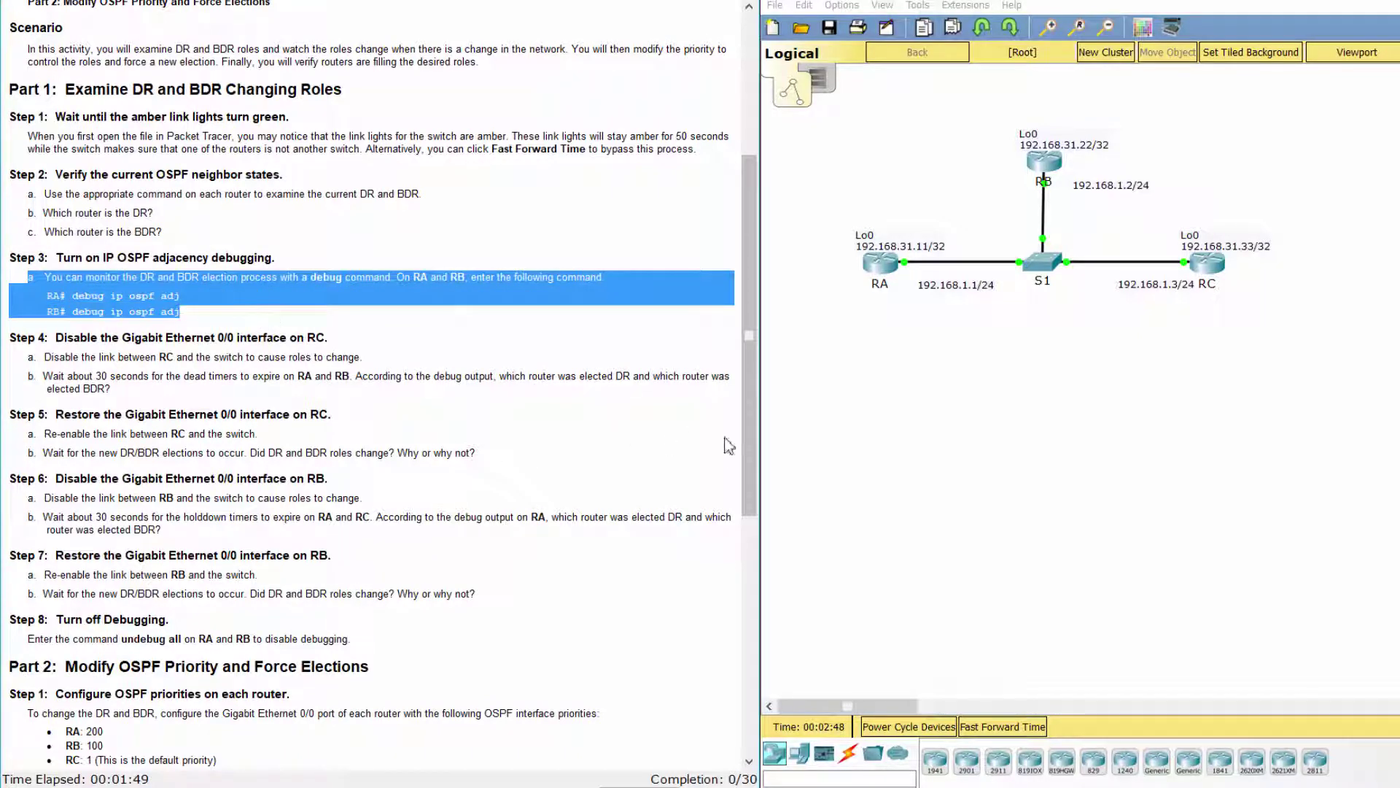
left_click(888, 267)
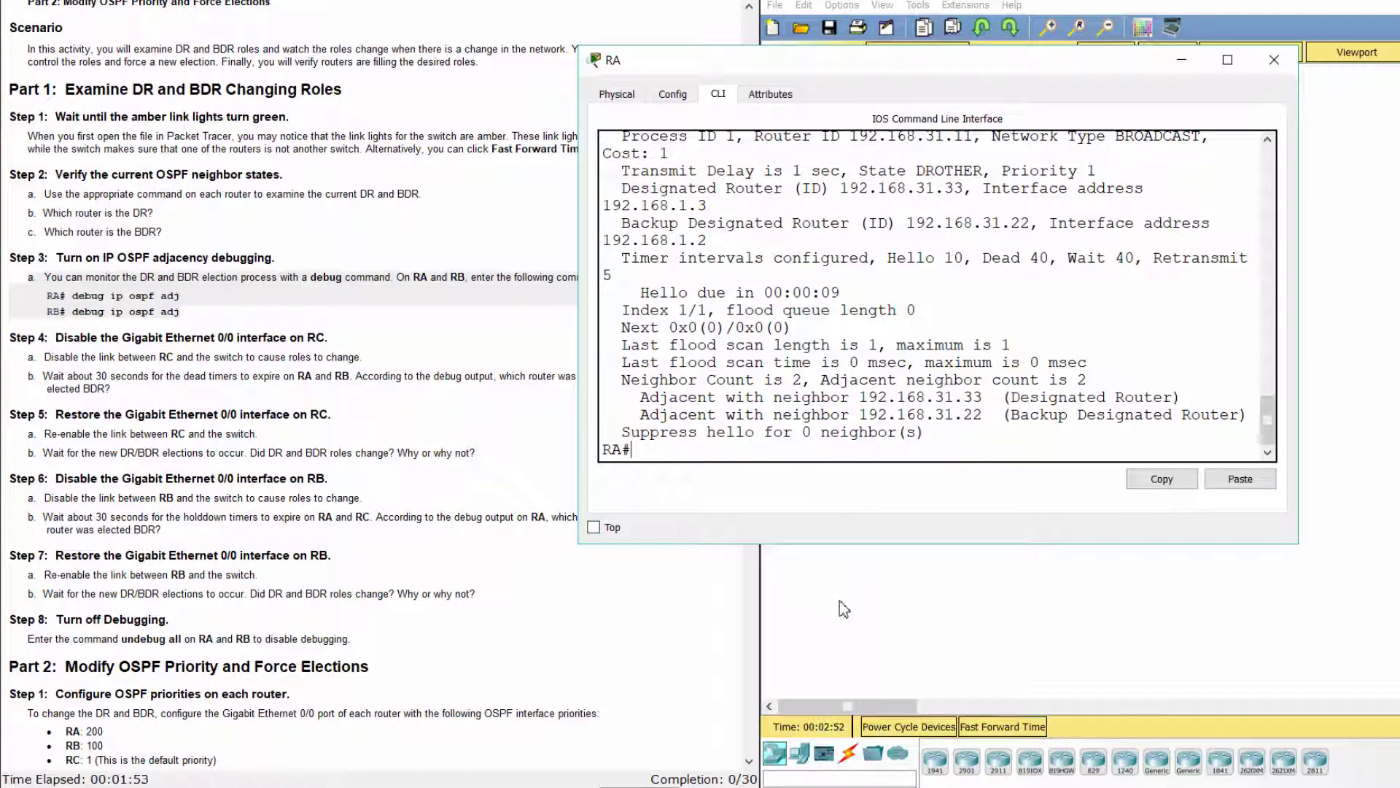
type("debug ip ospf")
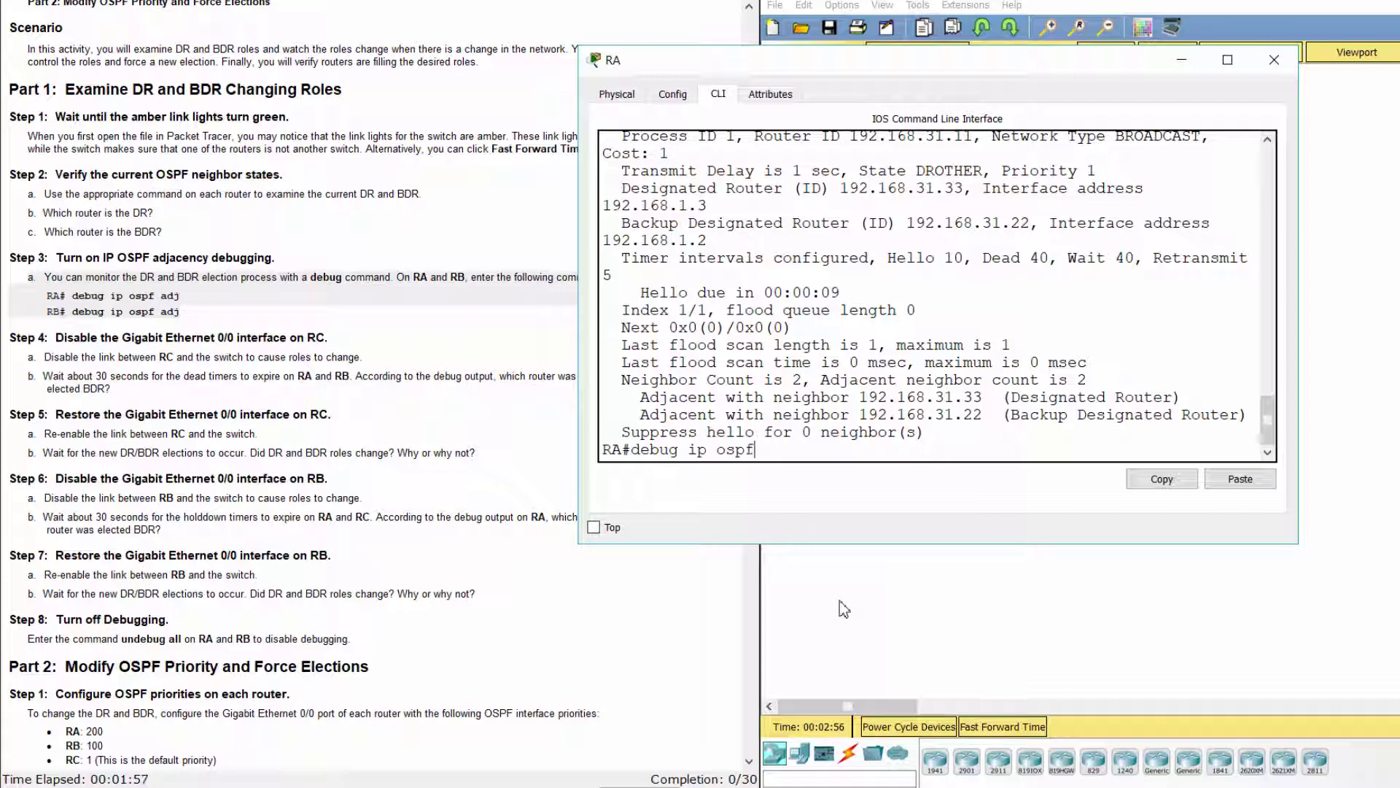
type(" adj")
key("Return")
On RB's console, run enable and debug ip ospf adj.
left_click(840, 602)
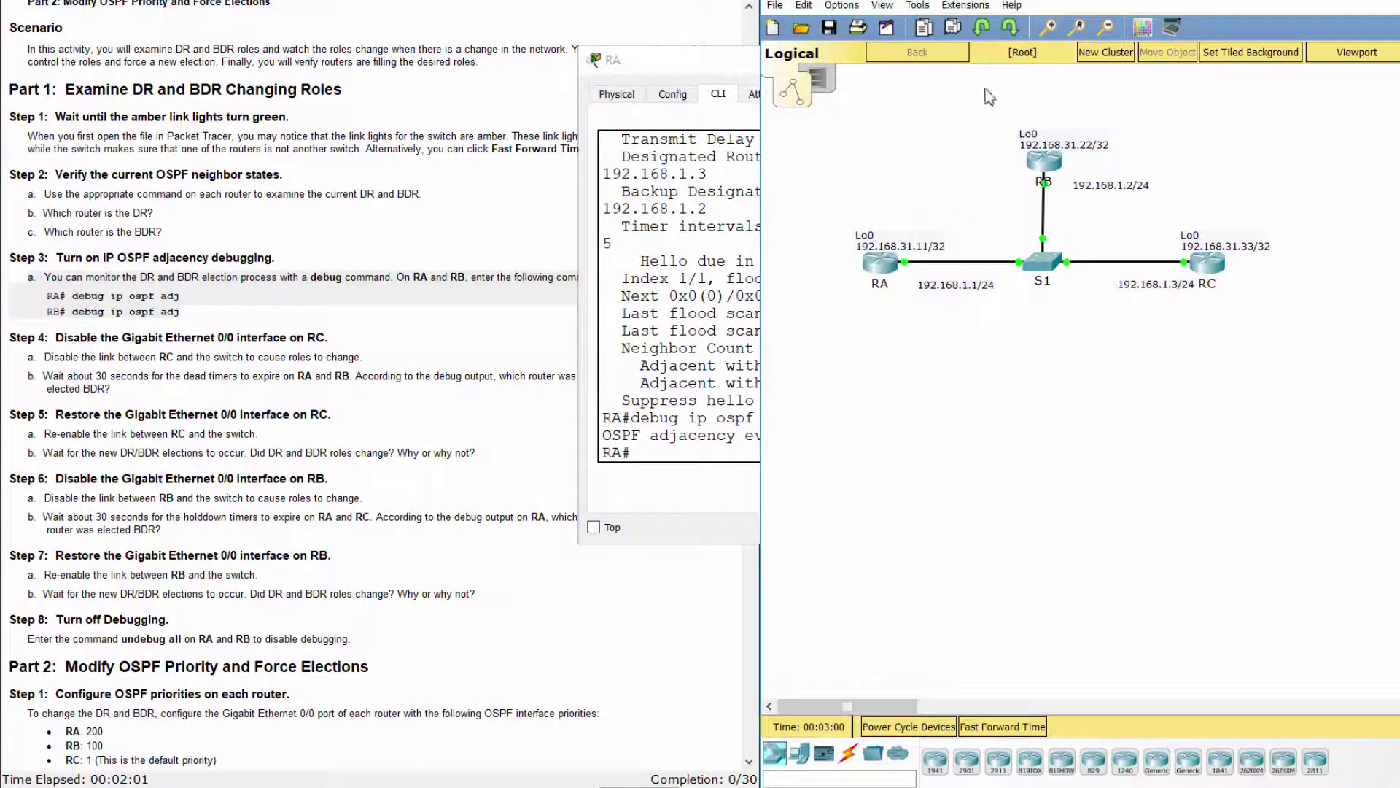
left_click(1045, 162)
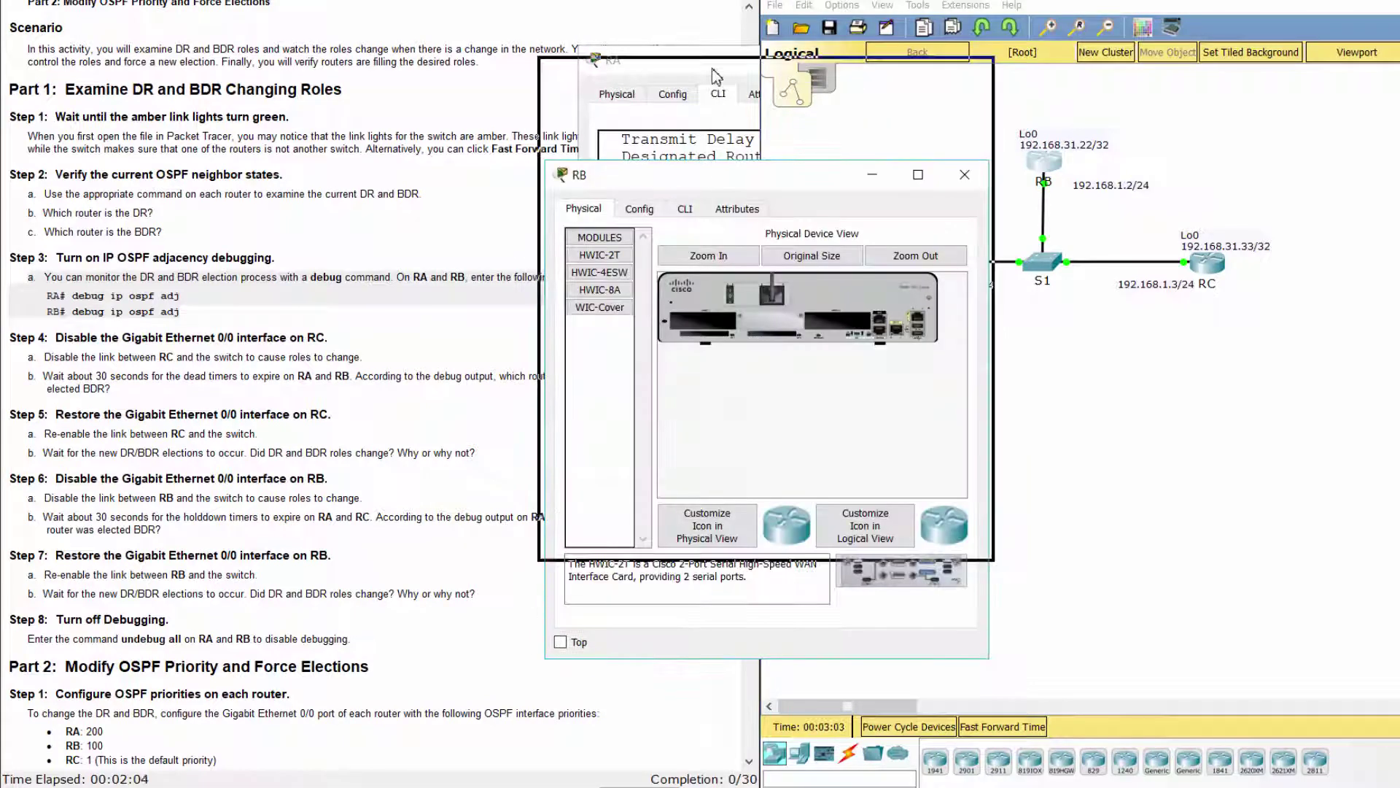
left_click_drag(1014, 325, 1275, 303)
left_click(709, 107)
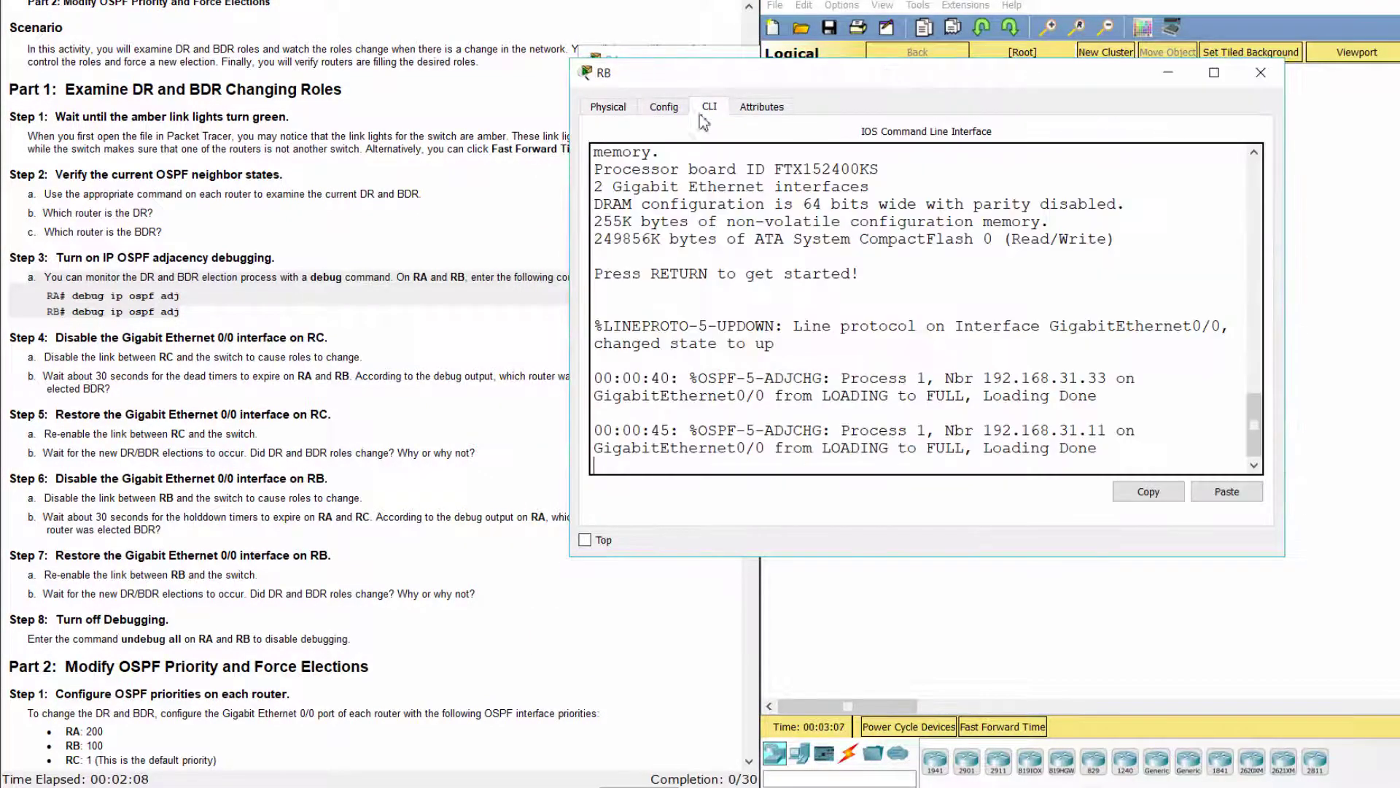
type("ena")
key("Return")
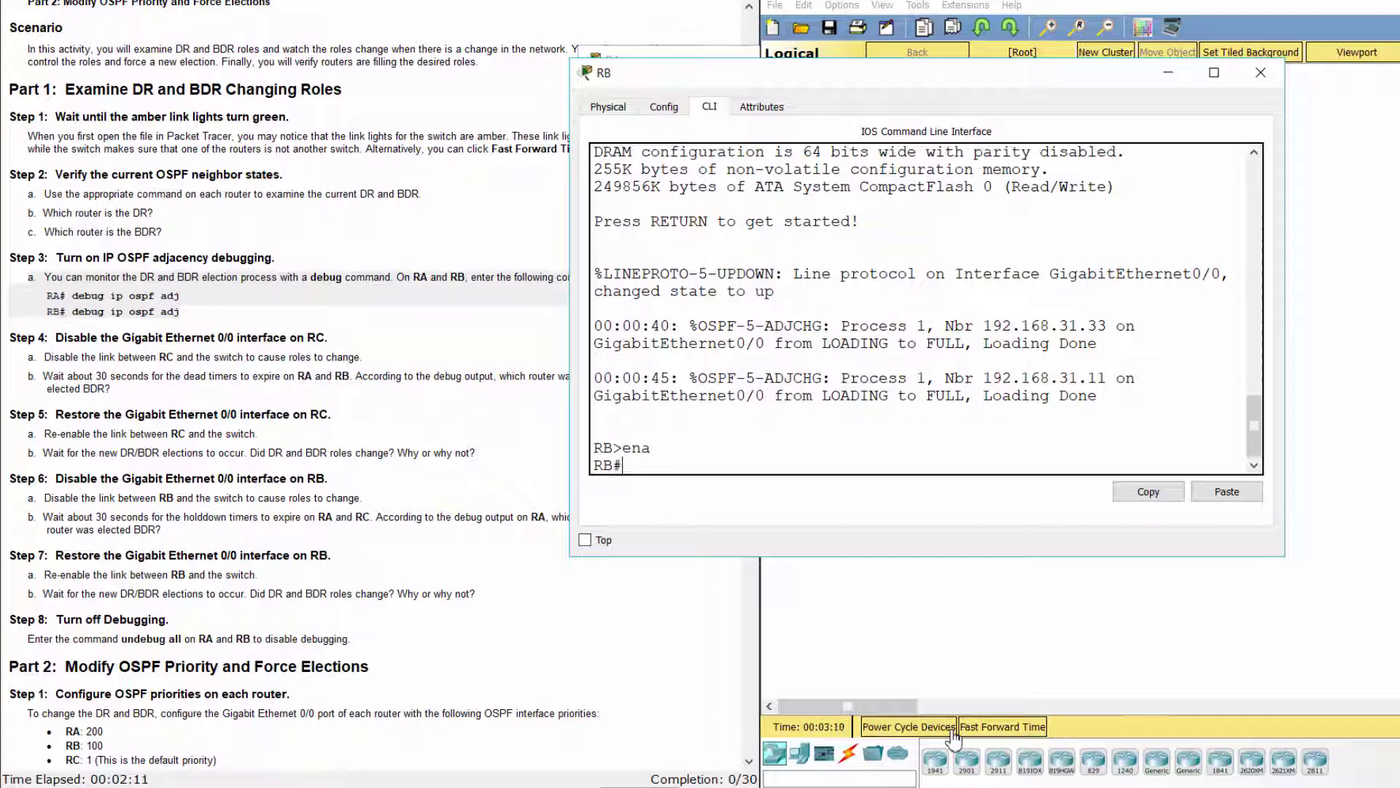
type("debug ip ospf ad")
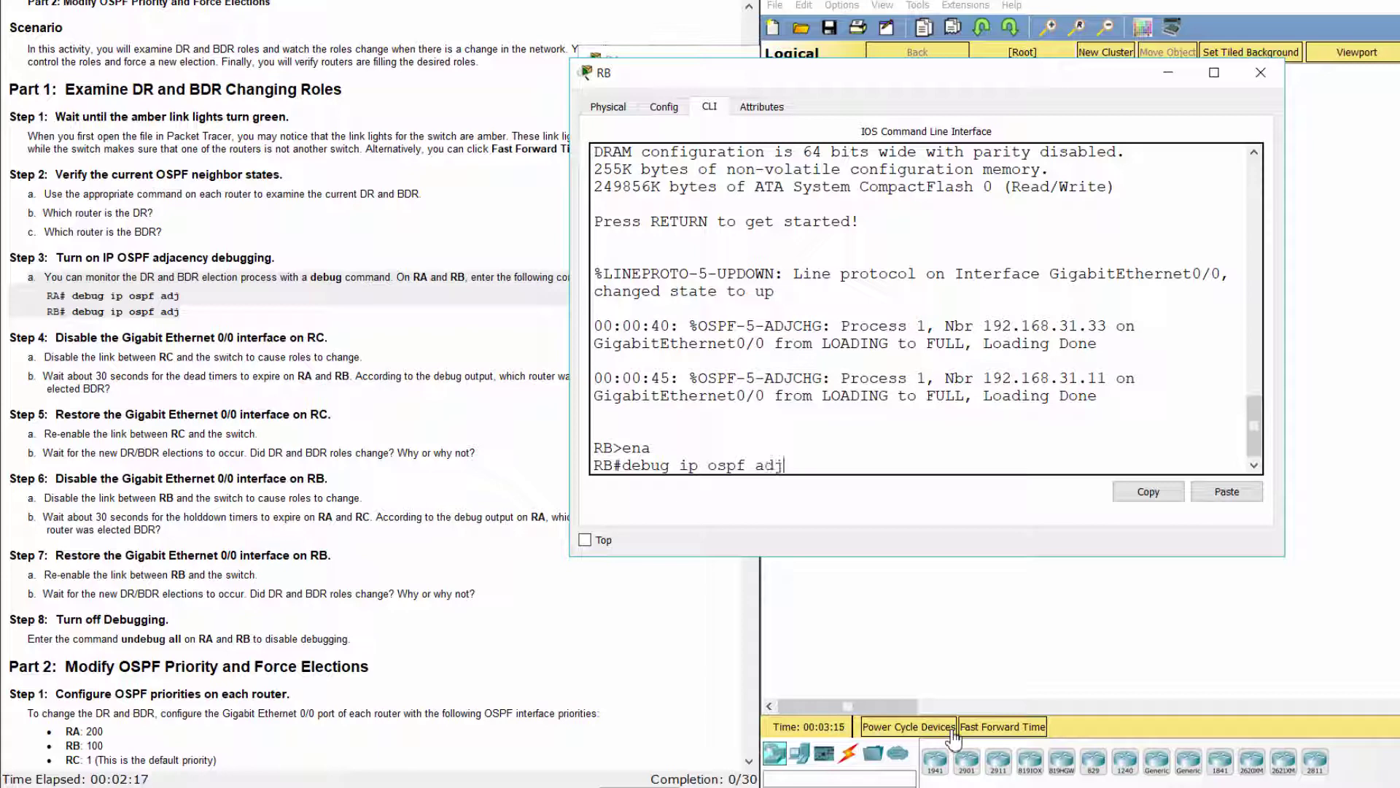
type("j")
key("Return")
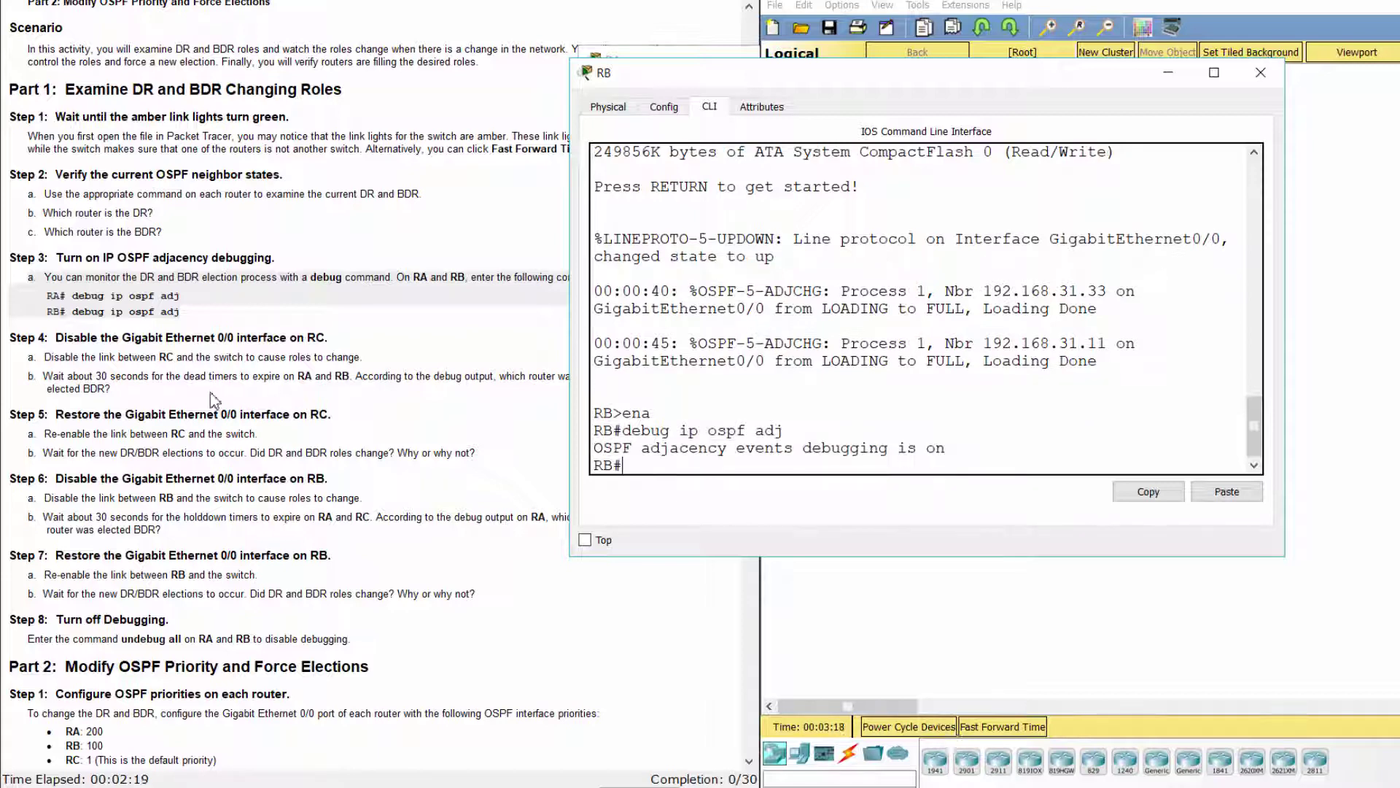
Highlight the Step 4 heading and Steps 4a and 4b in the instructions.
left_click(106, 372)
left_click_drag(9, 334, 350, 338)
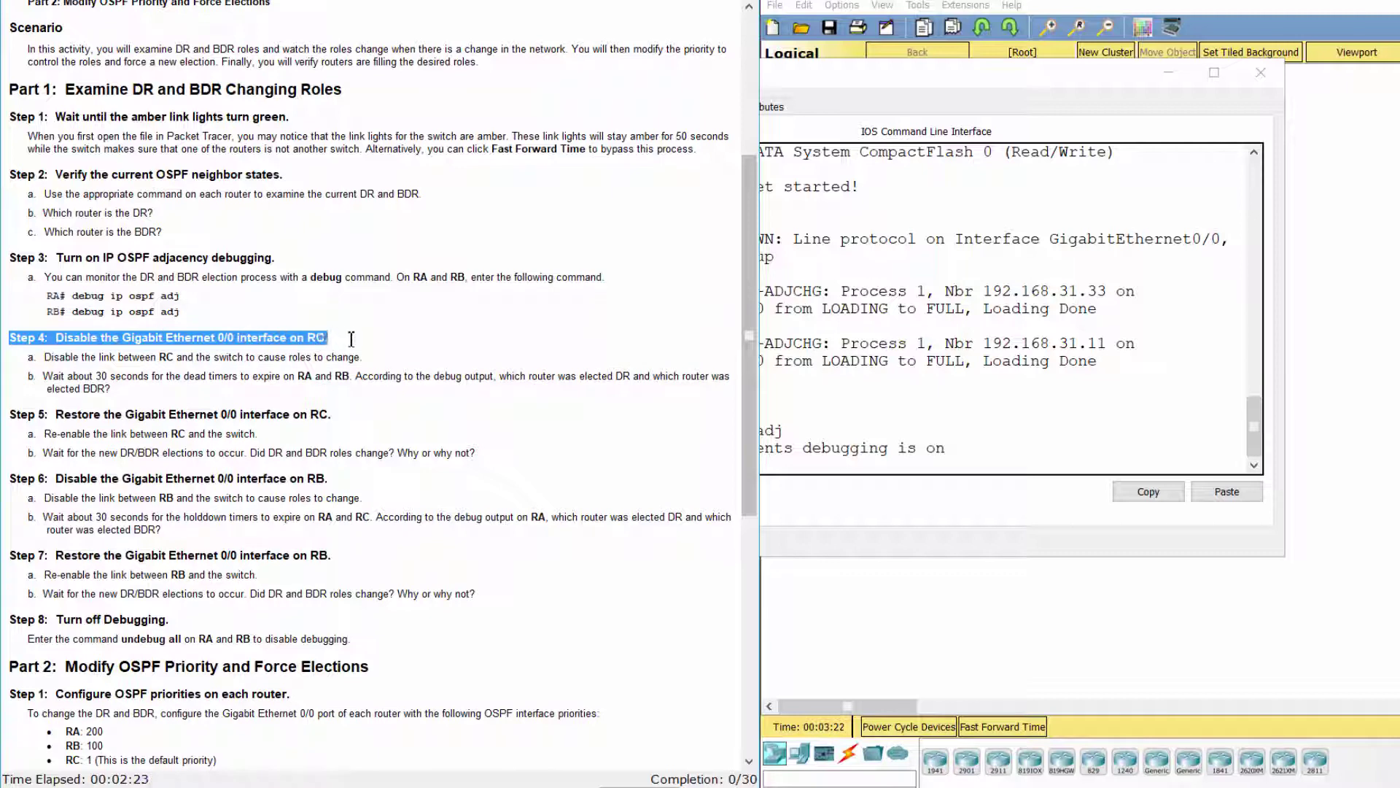
left_click(347, 364)
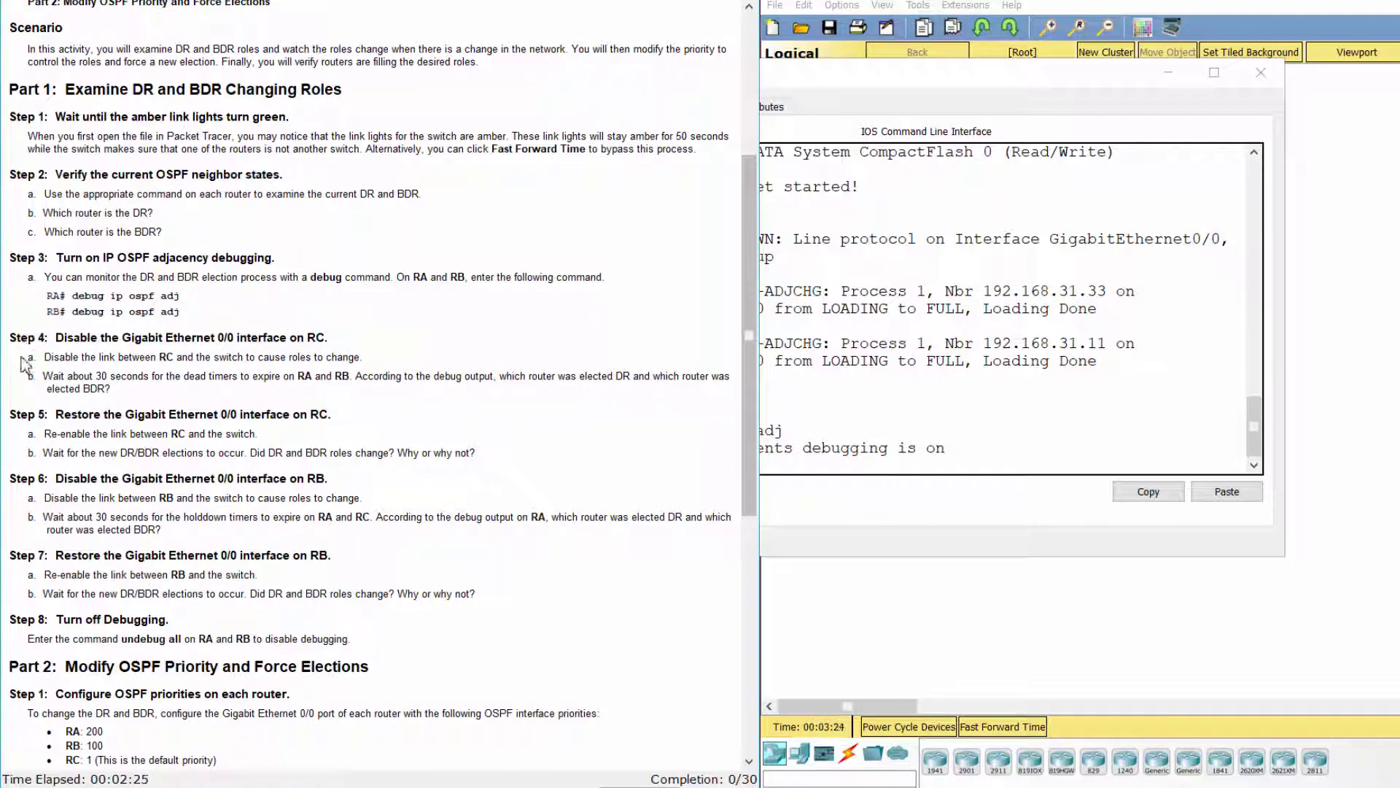
left_click_drag(22, 362, 136, 389)
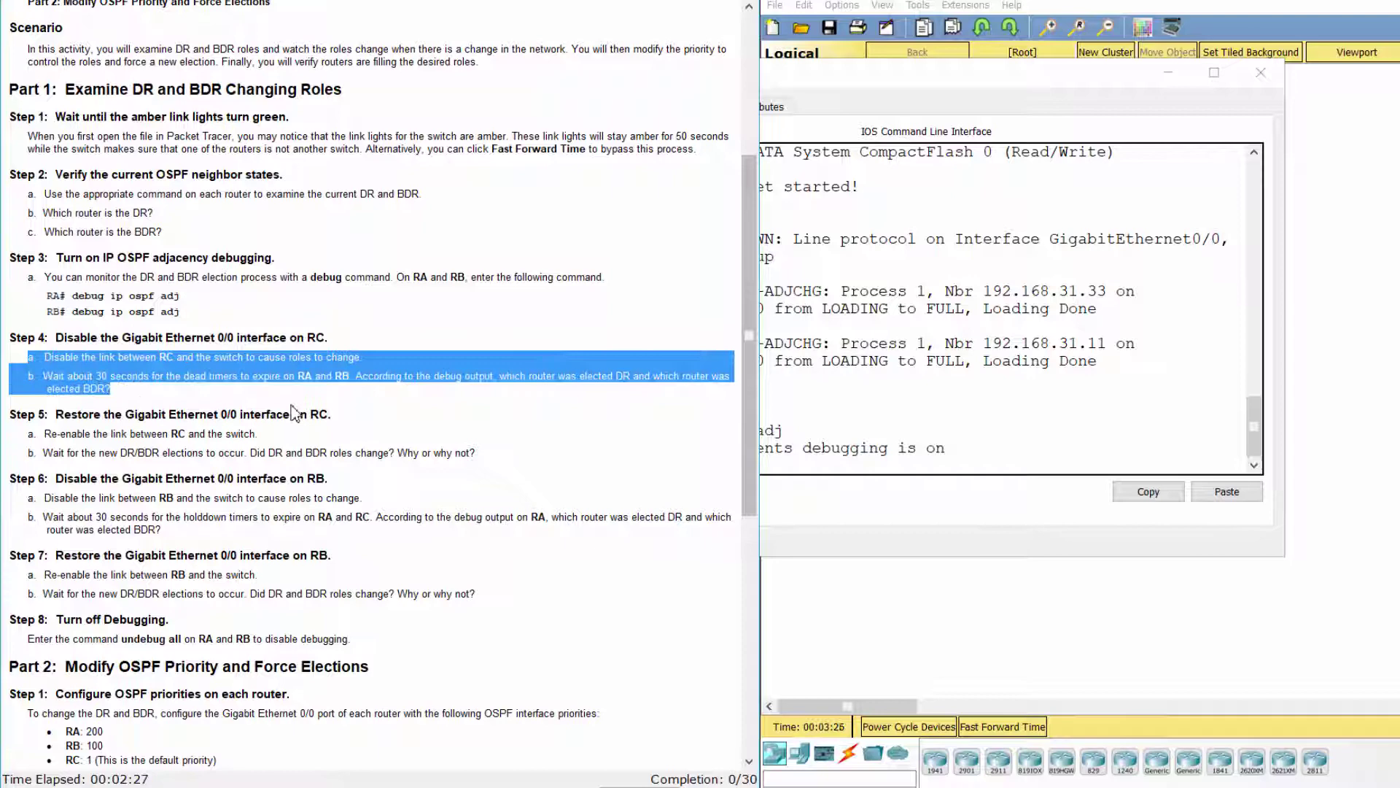
Shut down GigabitEthernet0/0 on RC via enable, conf t, int g0/0, shutdown.
left_click(1140, 628)
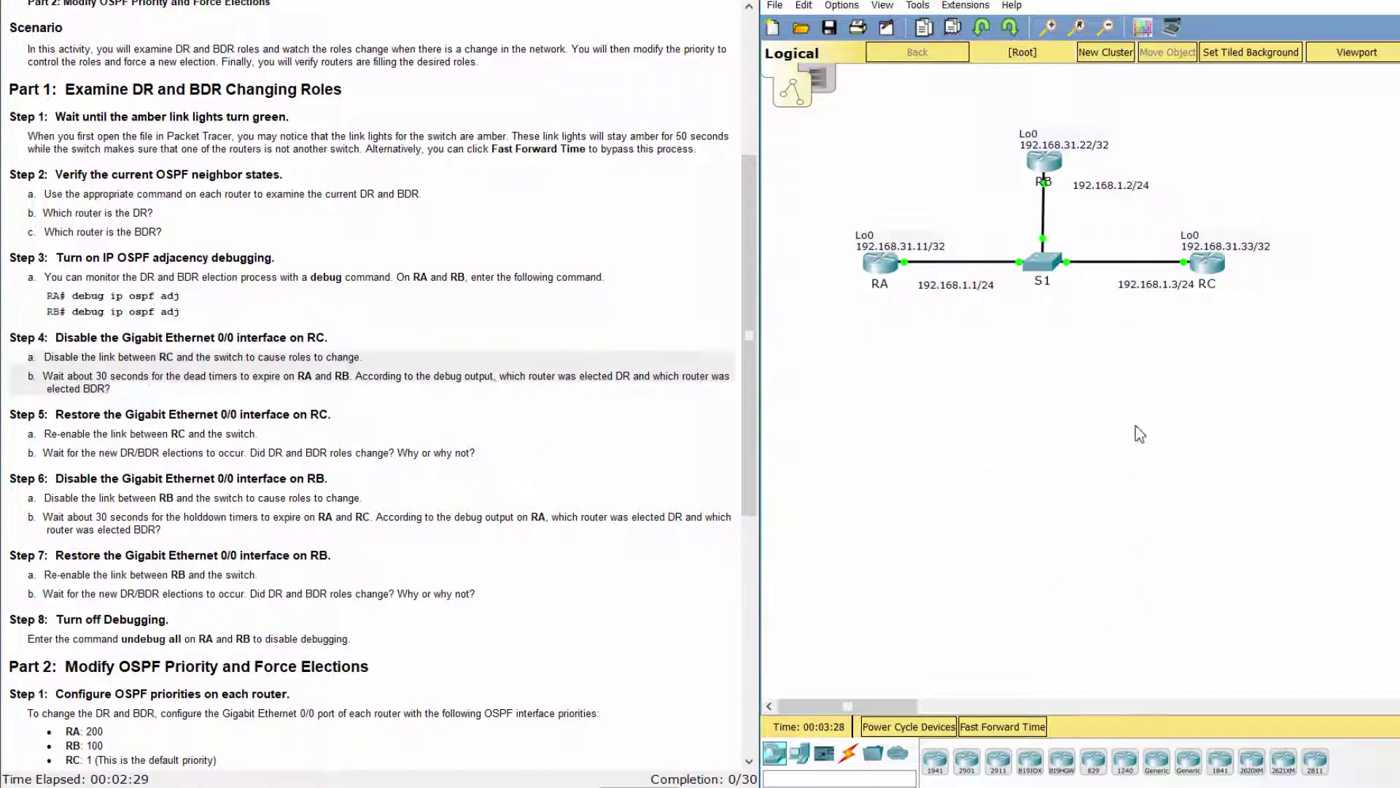
left_click(1216, 276)
left_click_drag(791, 184, 897, 62)
left_click_drag(1095, 273, 1320, 307)
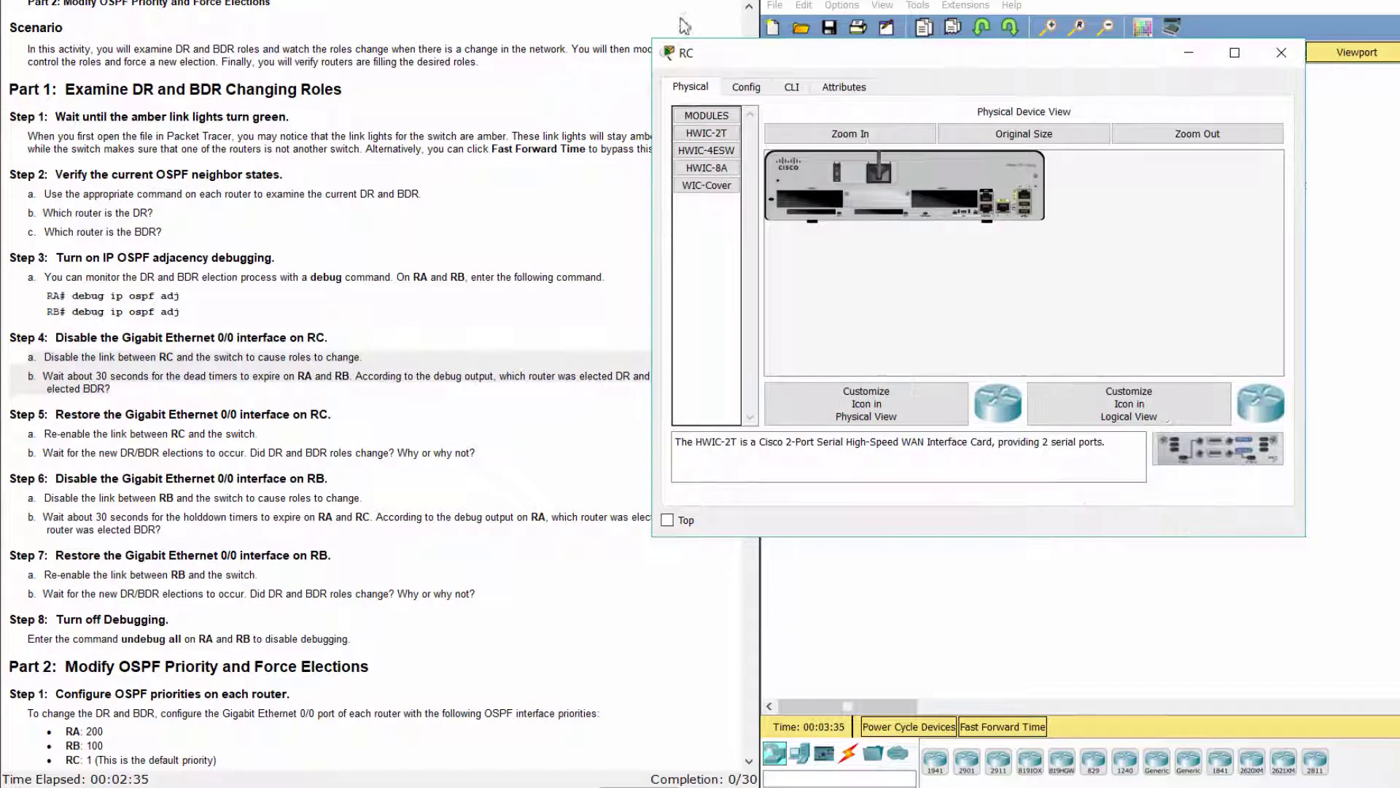
left_click(792, 86)
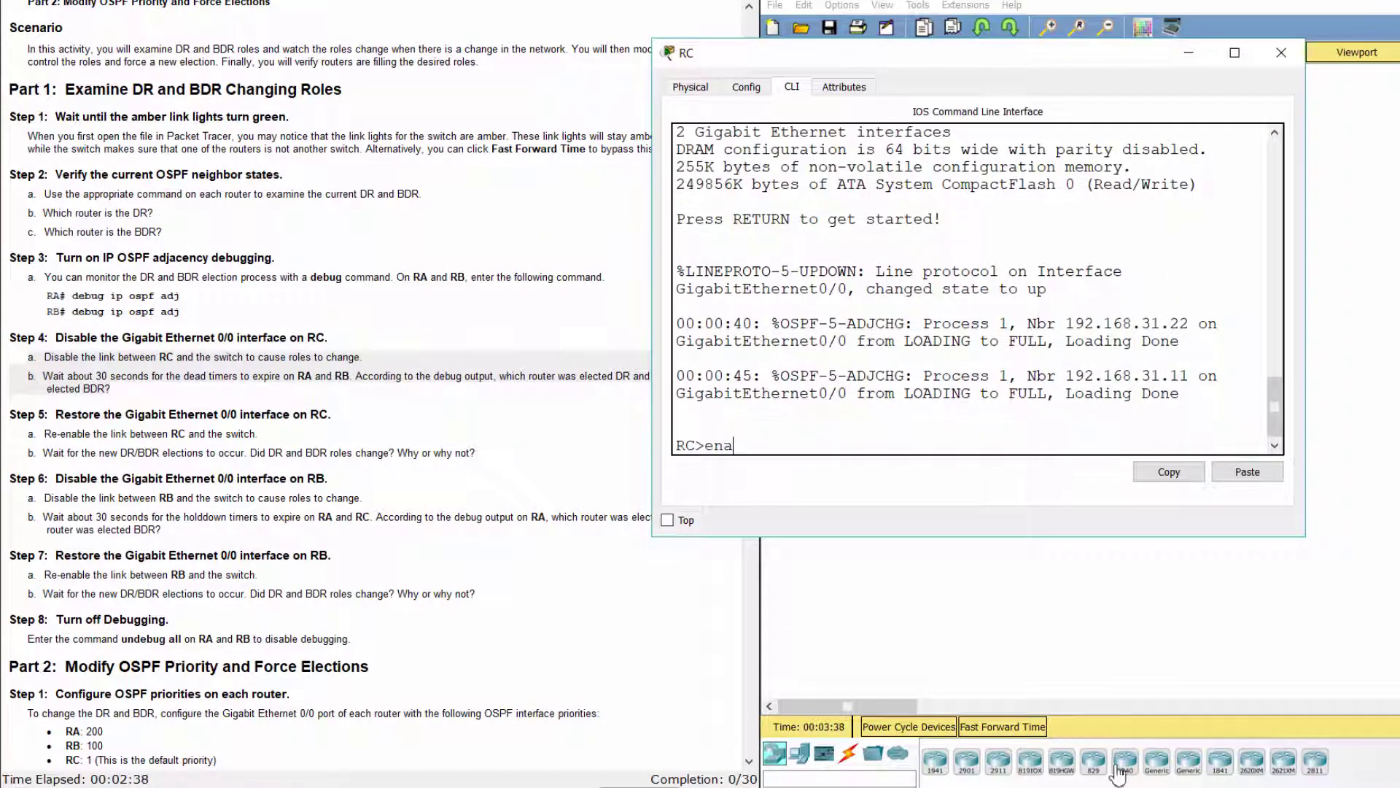
type("ena")
key("Return")
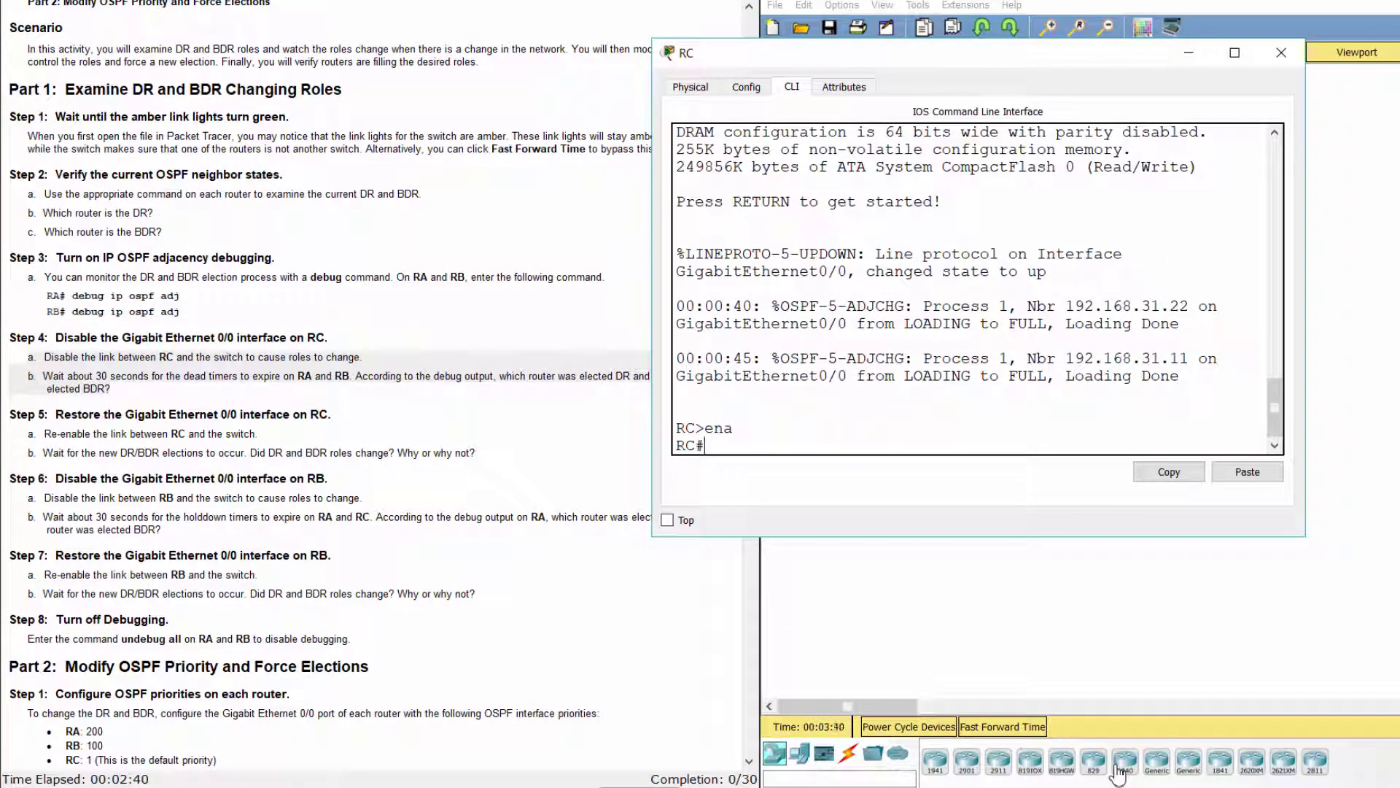
type("conf t")
key("Return")
type("ig)#i")
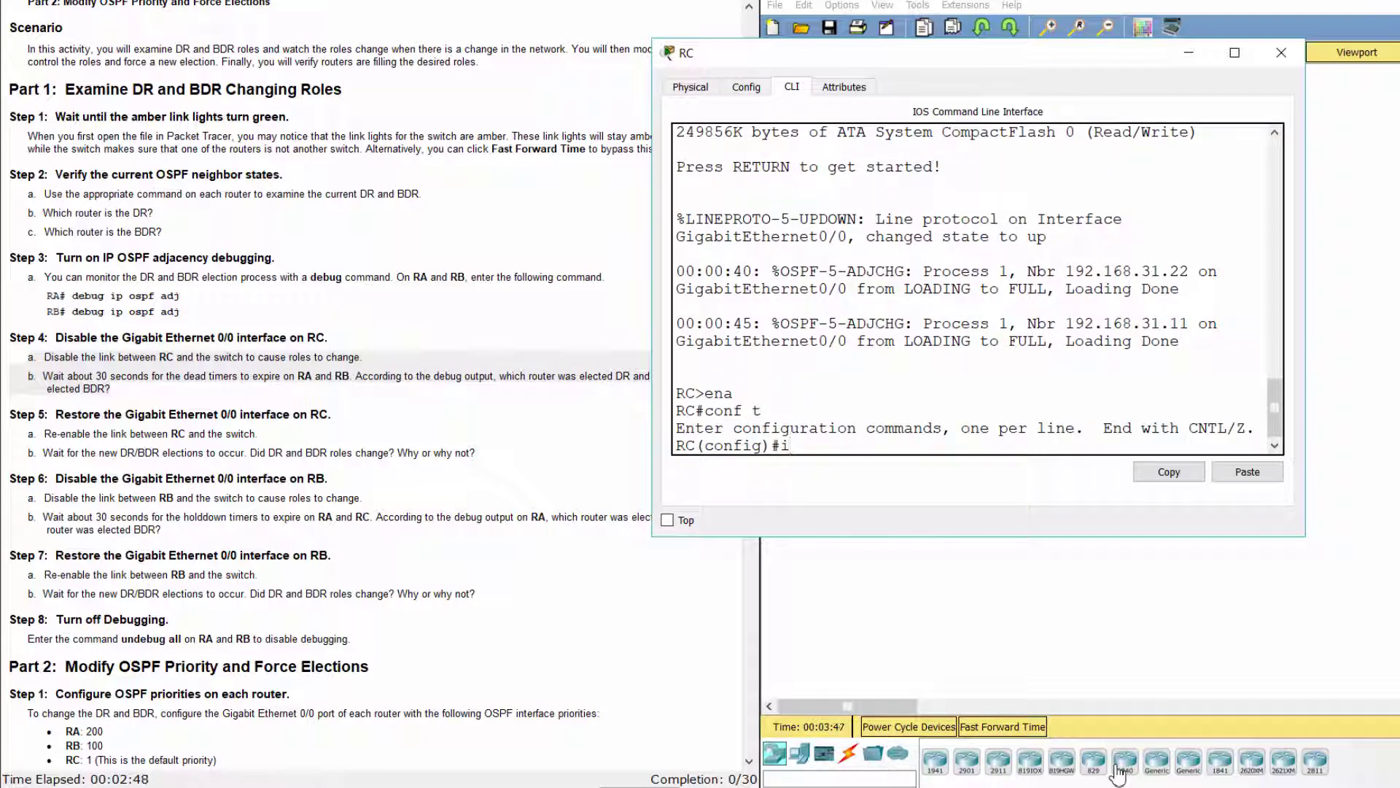
type("nt g0/0")
key("Return")
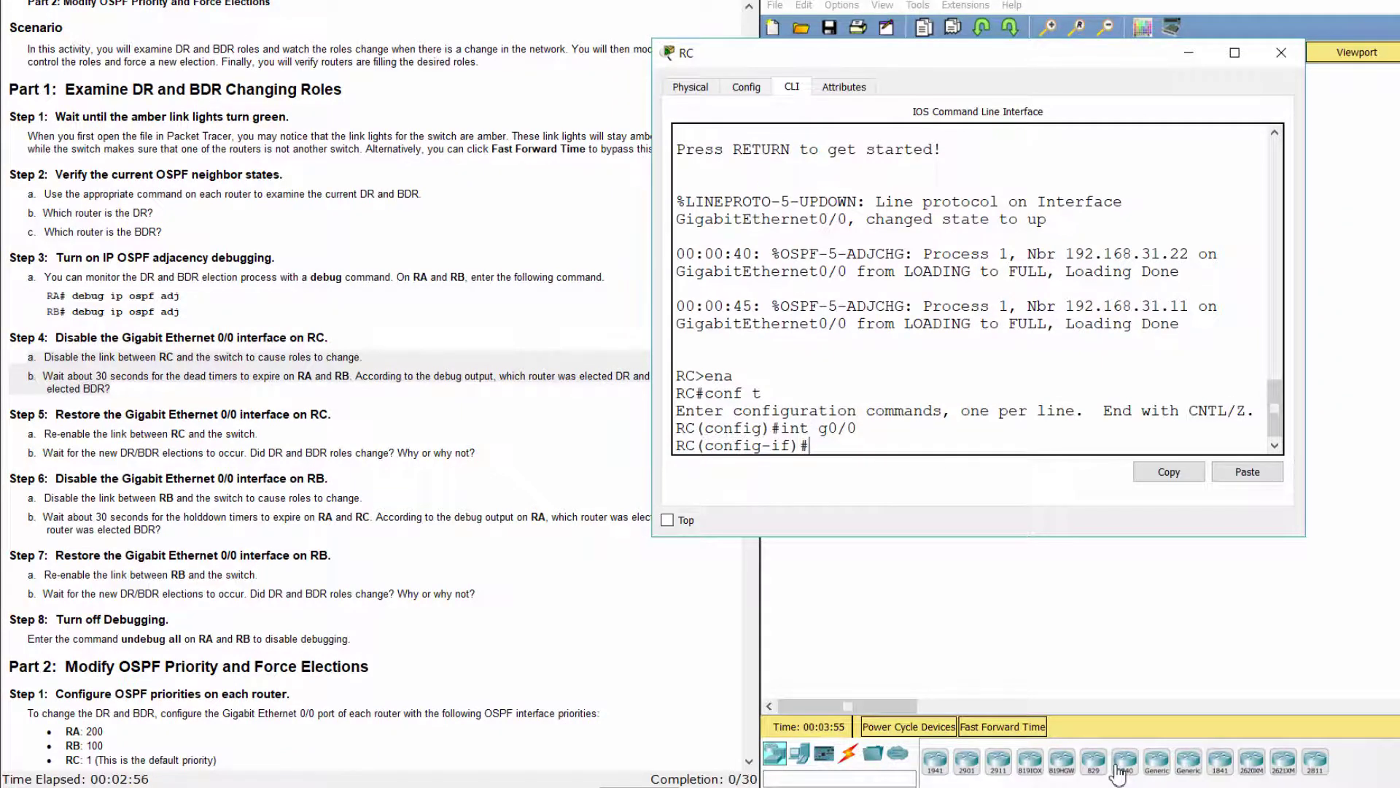
type("shutdown")
key("Return")
key("Return")
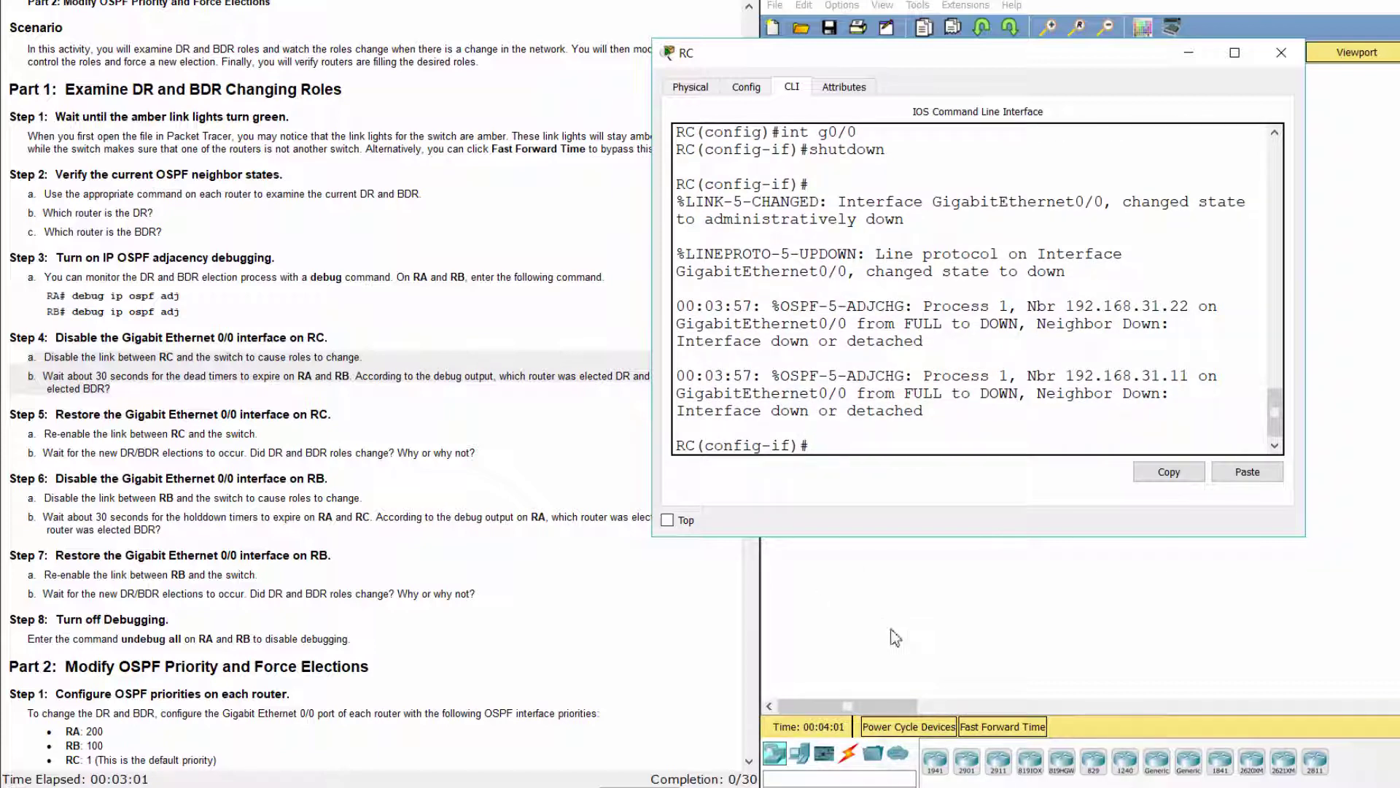
Fast-forward time and find RA's debug lines Elect BDR 192.168.31.11 and Elect DR 192.168.31.22.
left_click(890, 627)
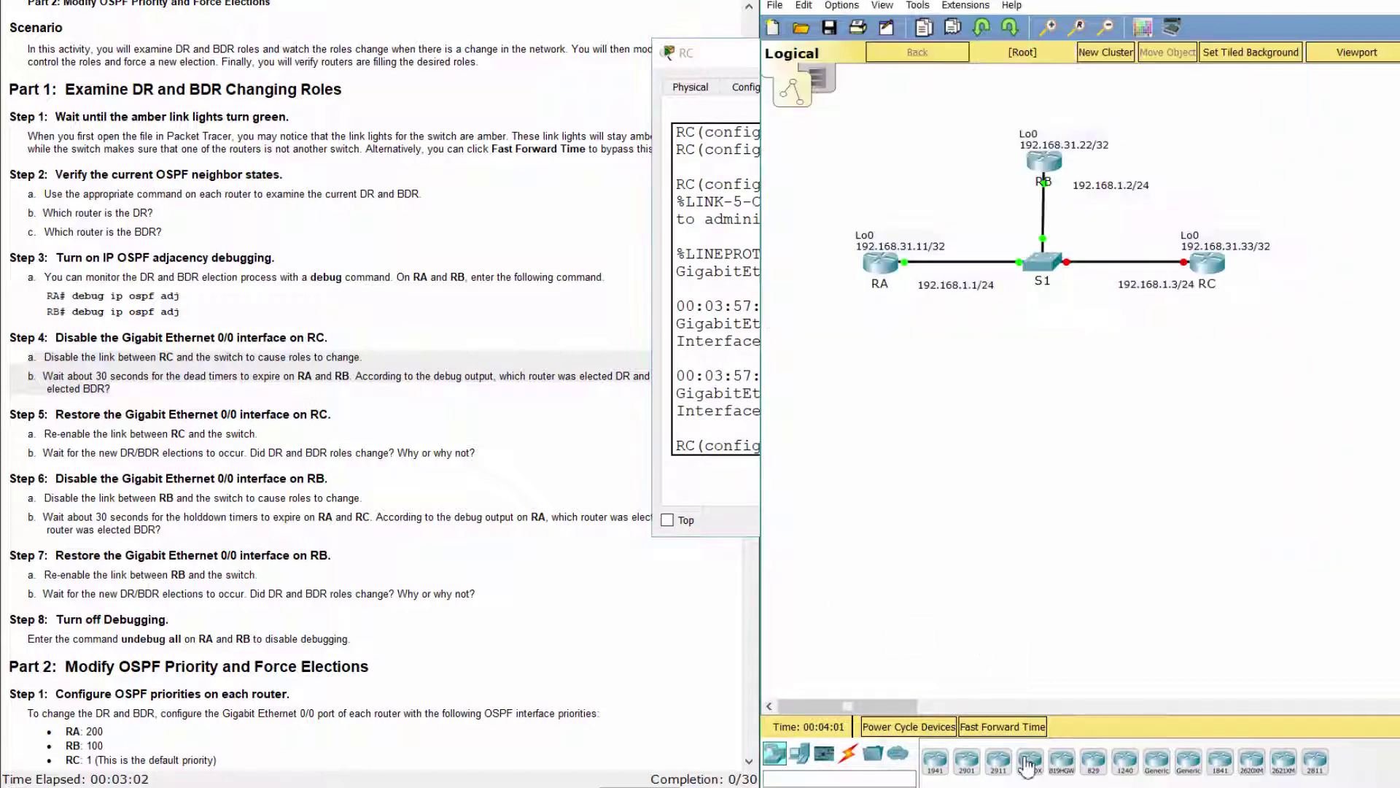
left_click(1030, 726)
left_click(1029, 730)
left_click(887, 273)
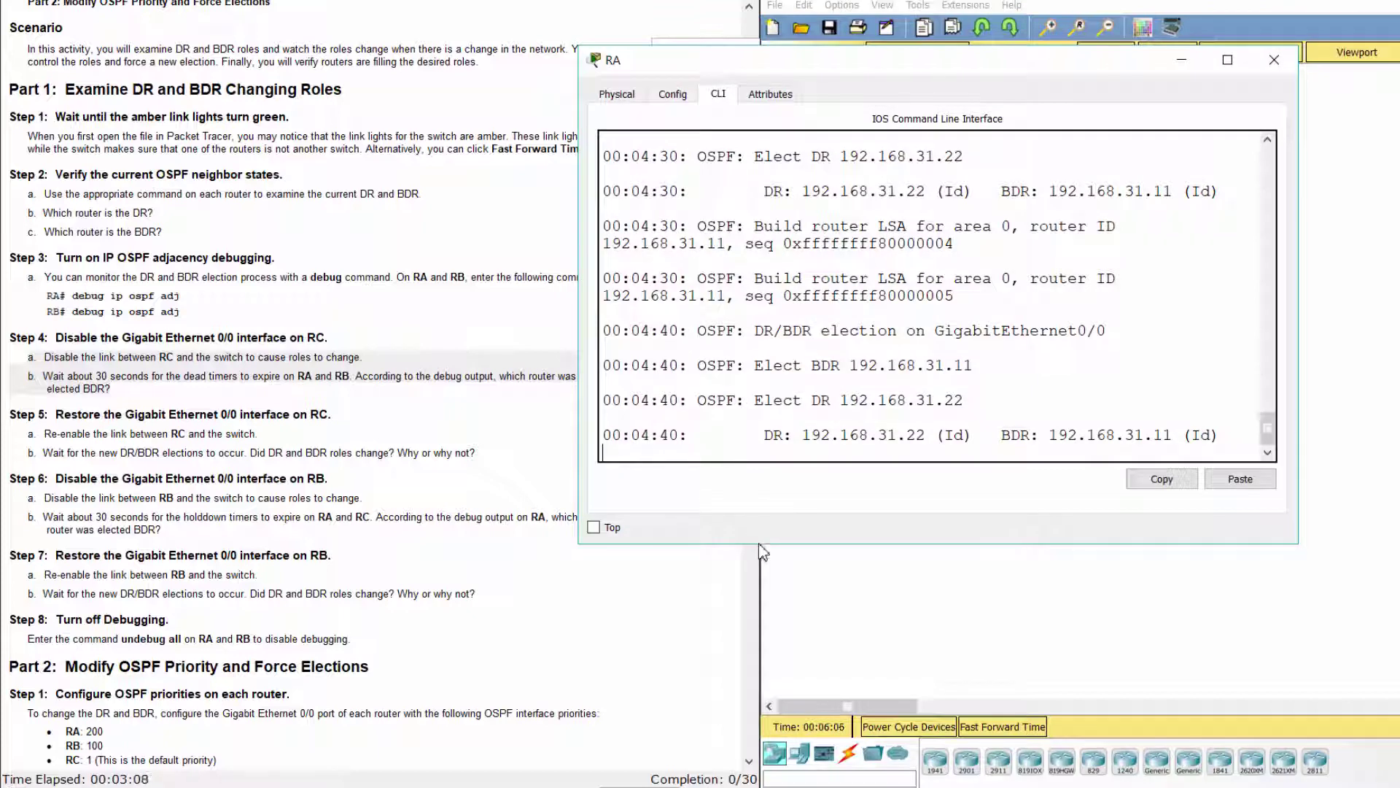
key("Return")
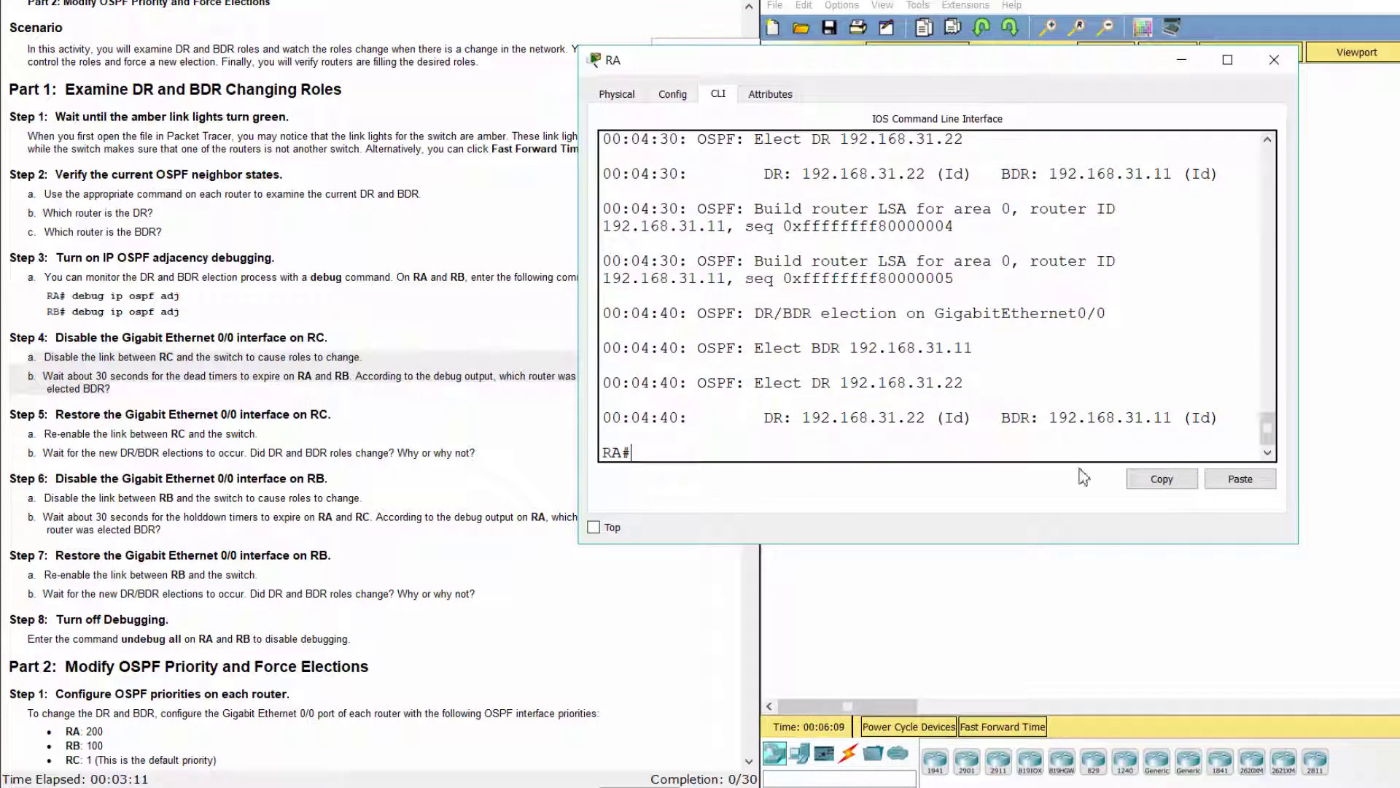
scroll(813, 429, "up", 3)
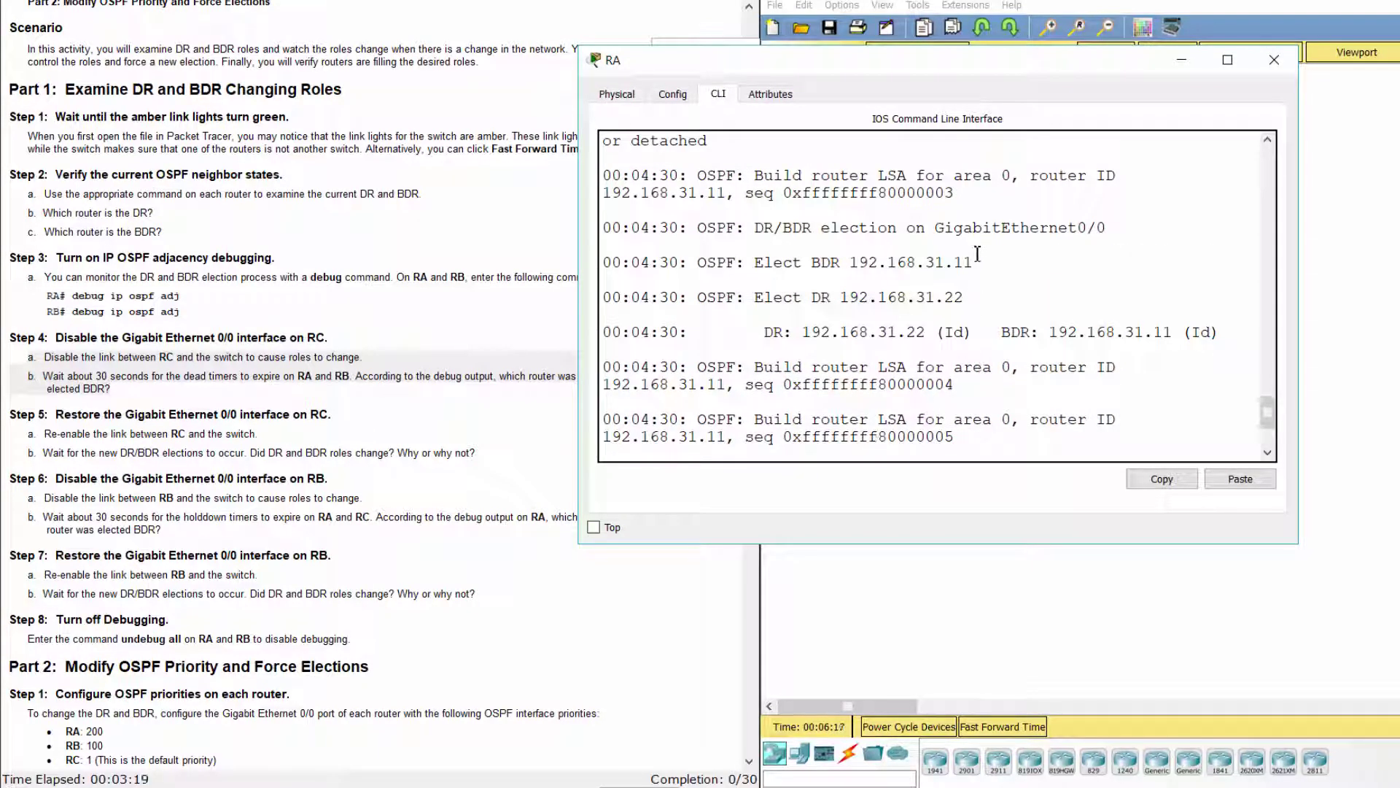
scroll(981, 259, "down", 1)
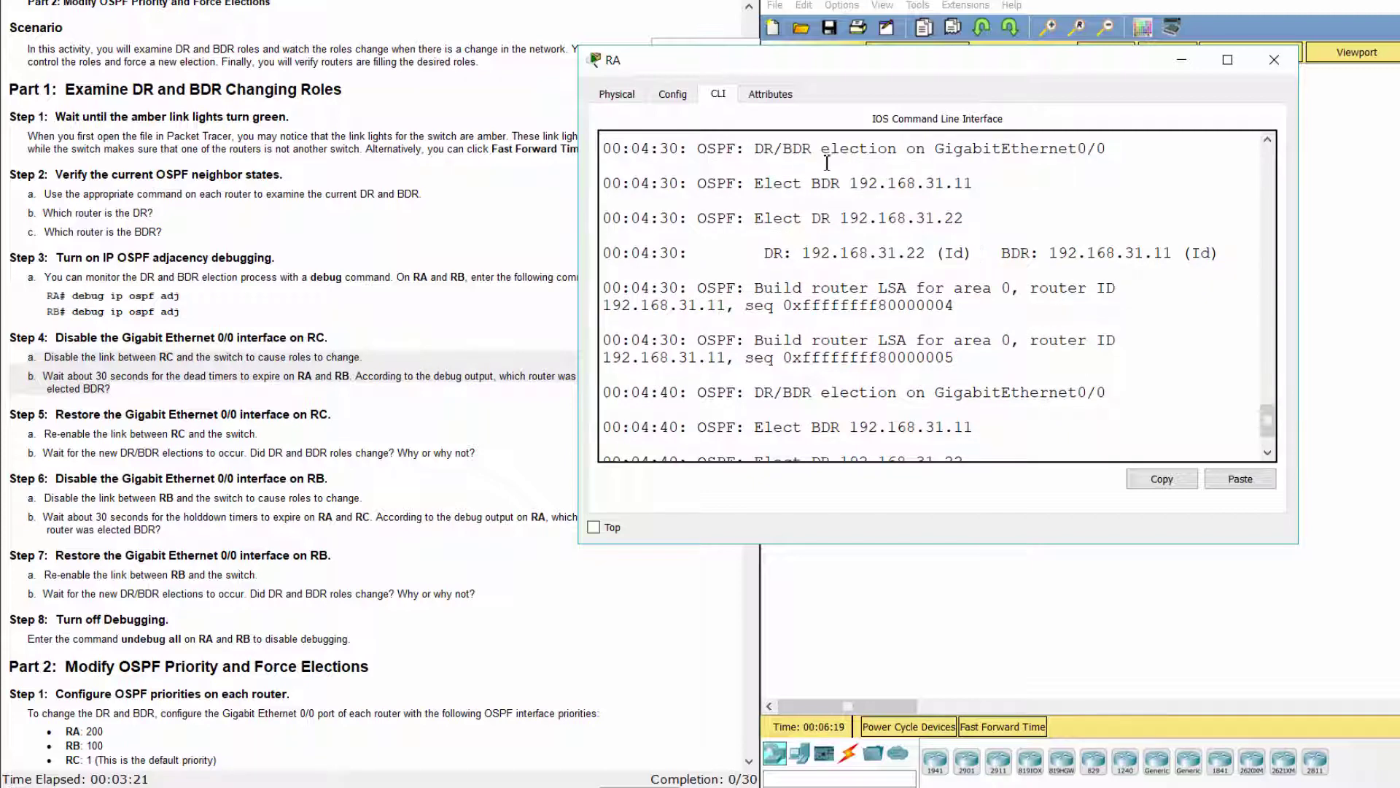
scroll(844, 239, "down", 1)
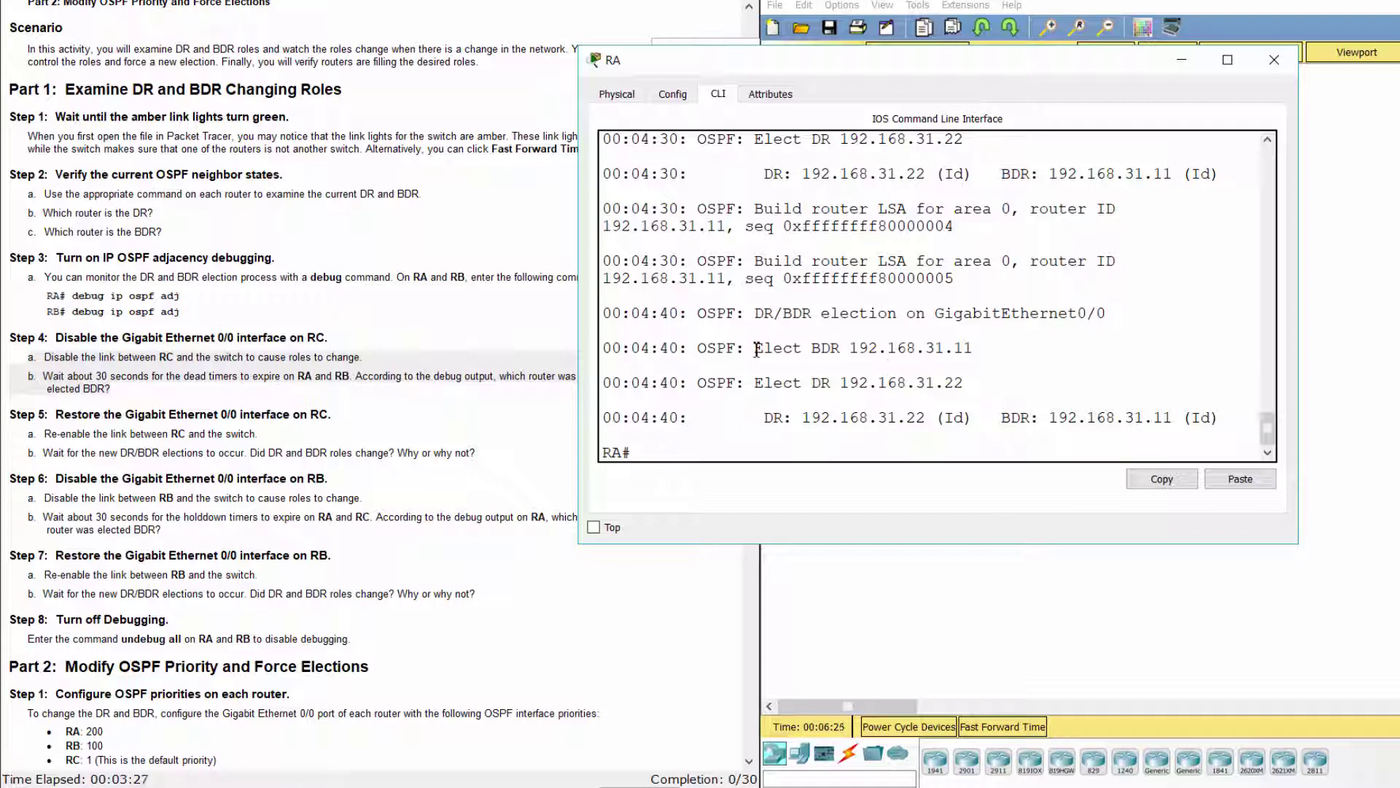
left_click_drag(757, 349, 975, 348)
left_click_drag(751, 383, 1011, 396)
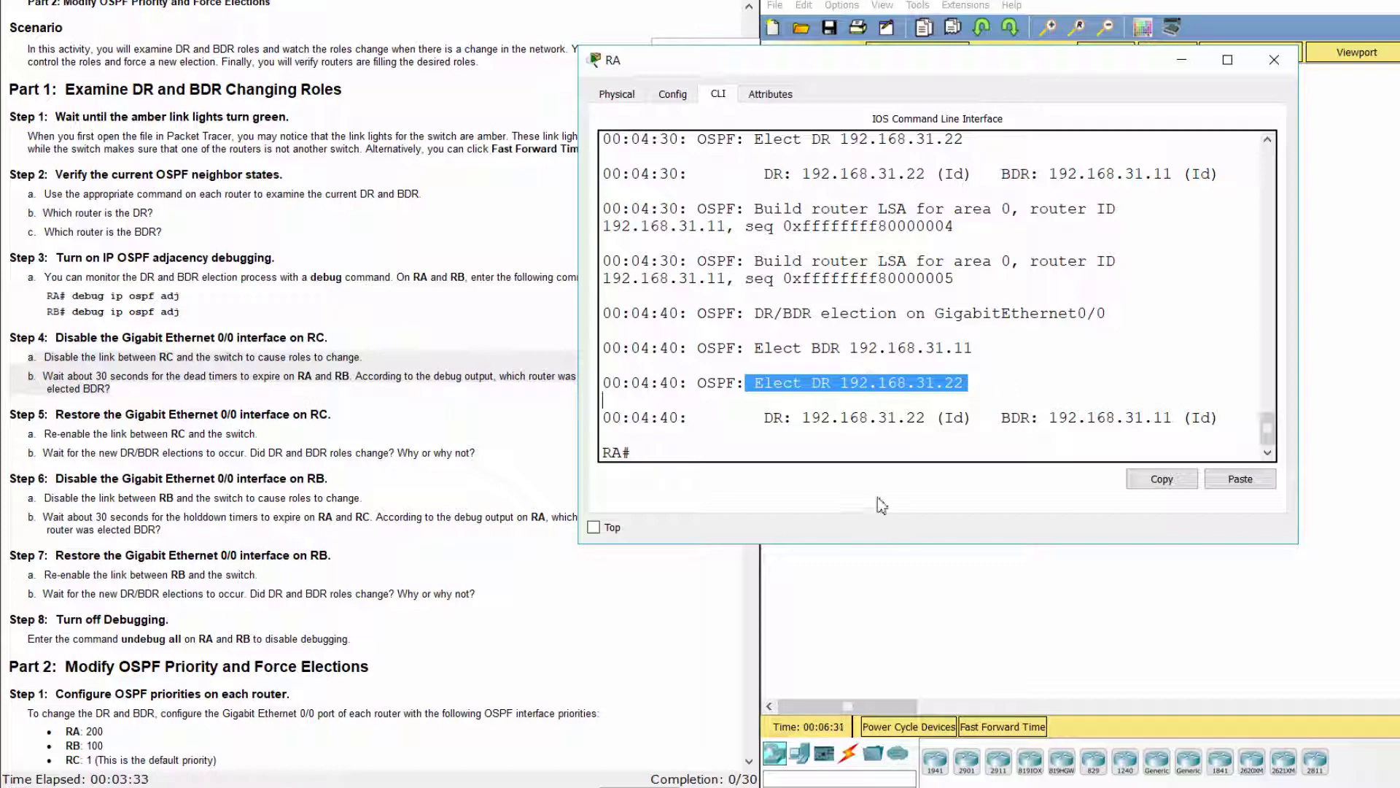
Confirm RB's debug output shows the same election: DR 192.168.31.22, BDR 192.168.31.11.
left_click(915, 603)
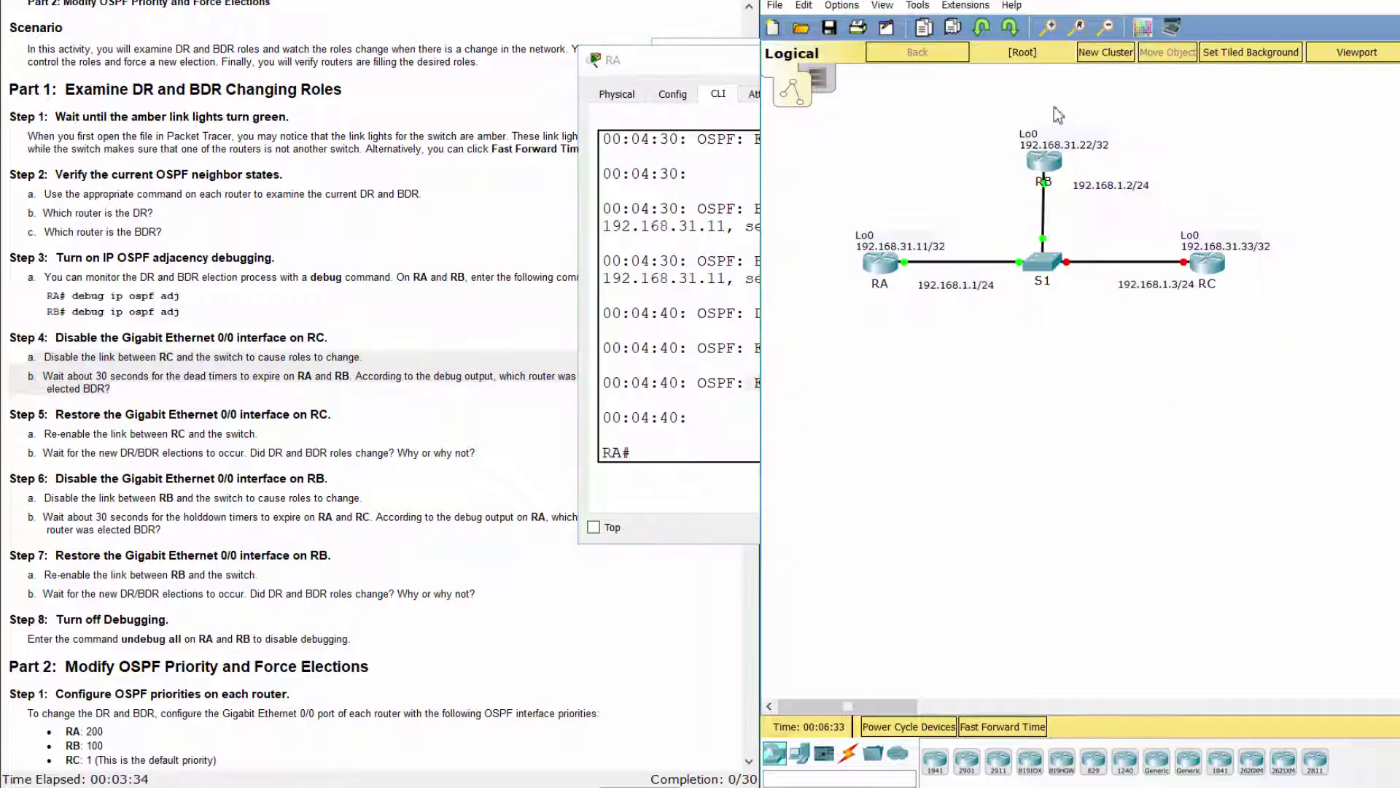
left_click(1046, 162)
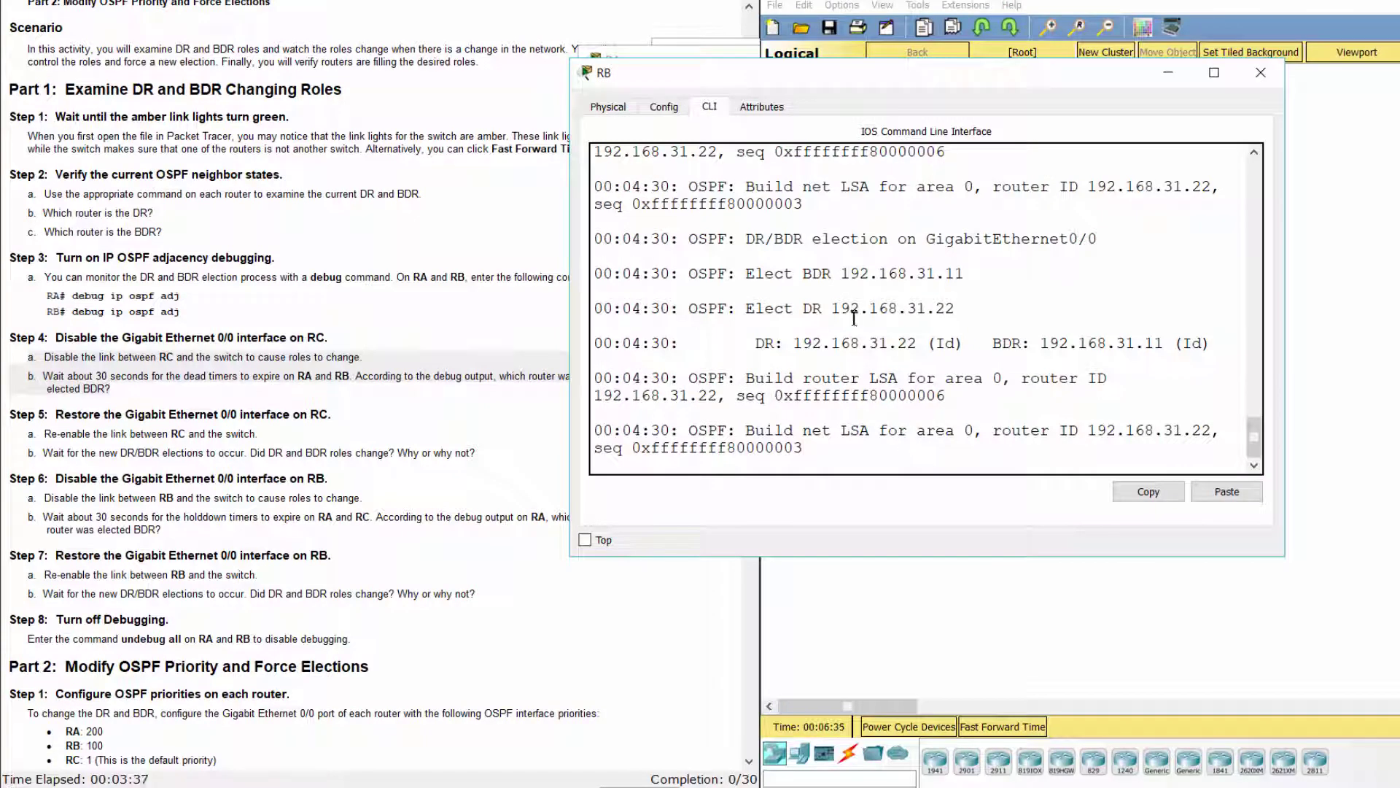
left_click_drag(842, 275, 997, 296)
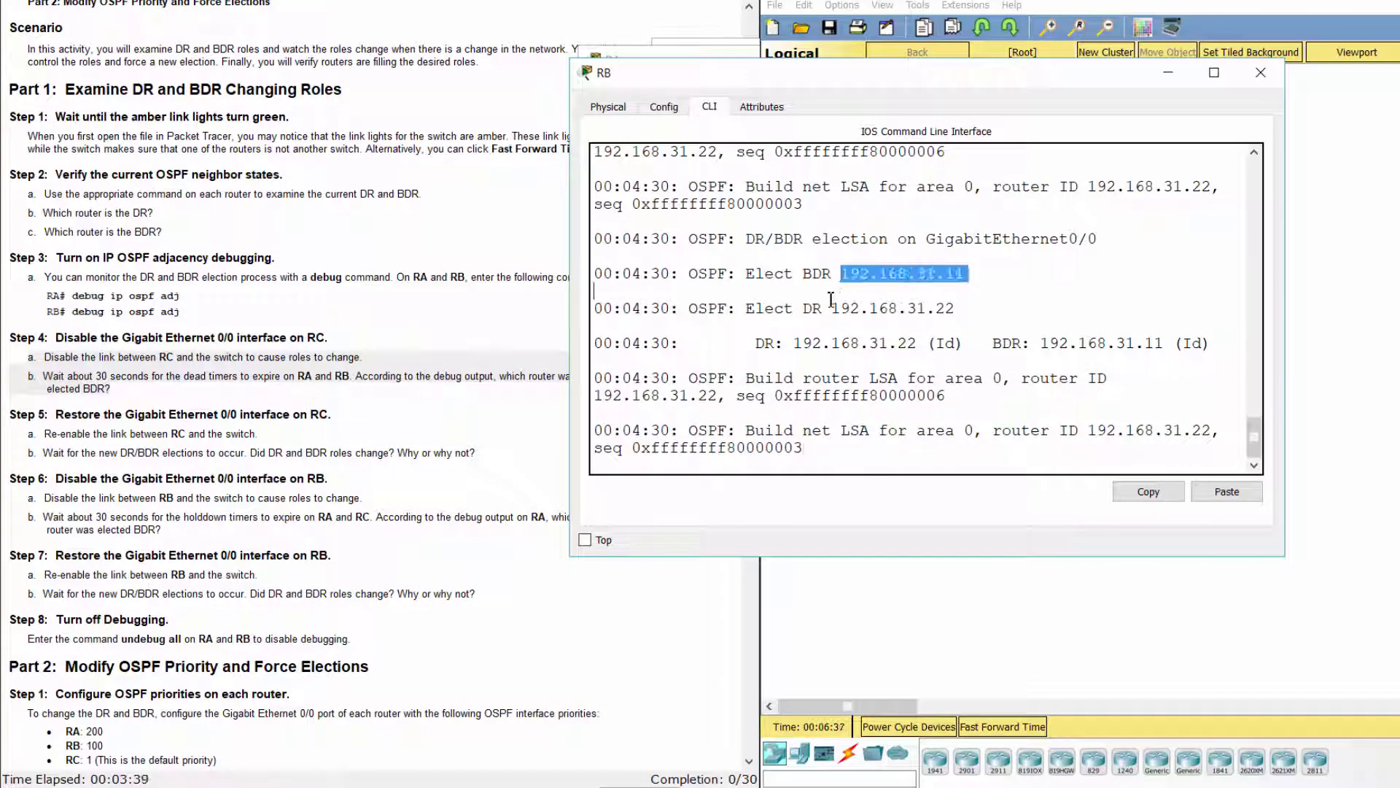
left_click_drag(794, 308, 959, 309)
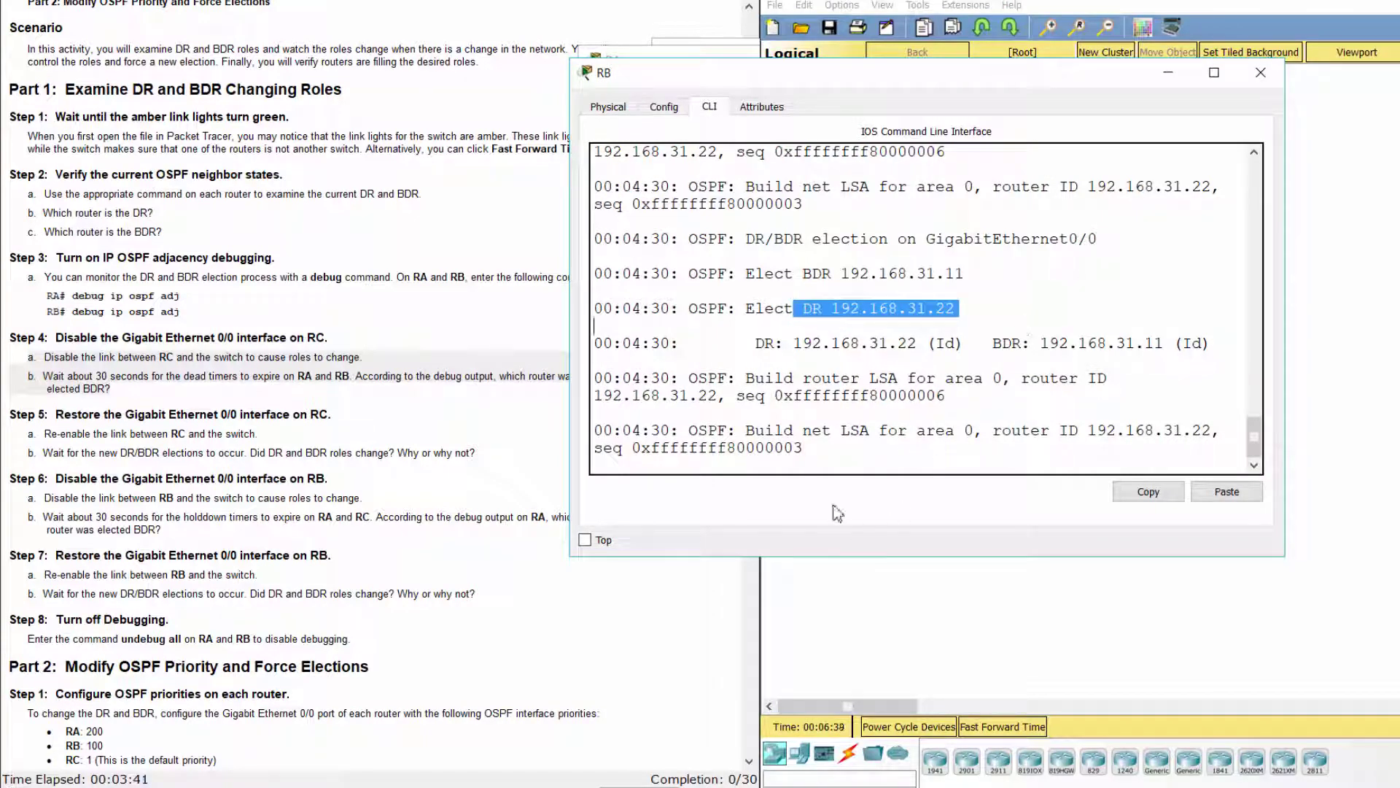
left_click(855, 447)
Per Step 5, run no shutdown on RC's G0/0 and fast-forward until its S1 link is green.
left_click(347, 433)
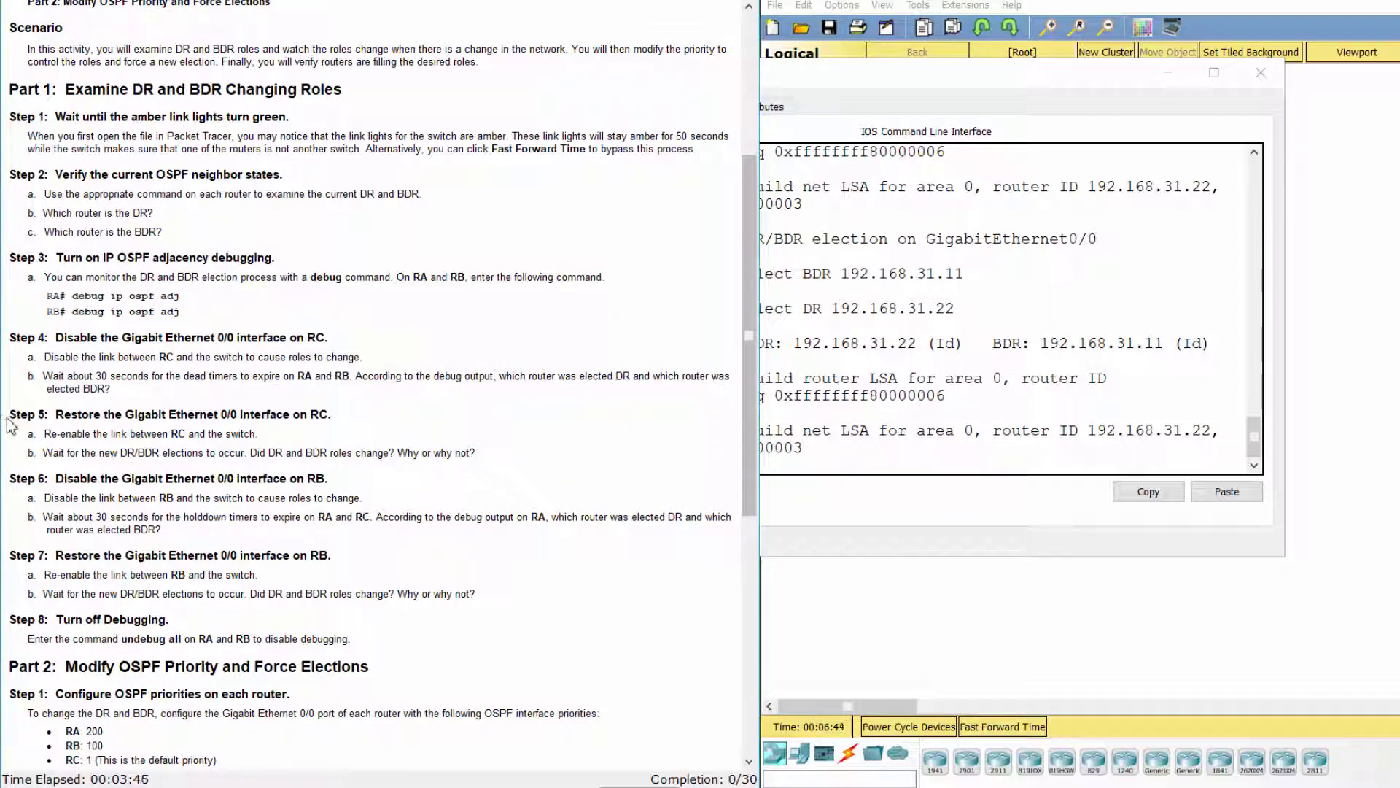
left_click_drag(11, 410, 529, 447)
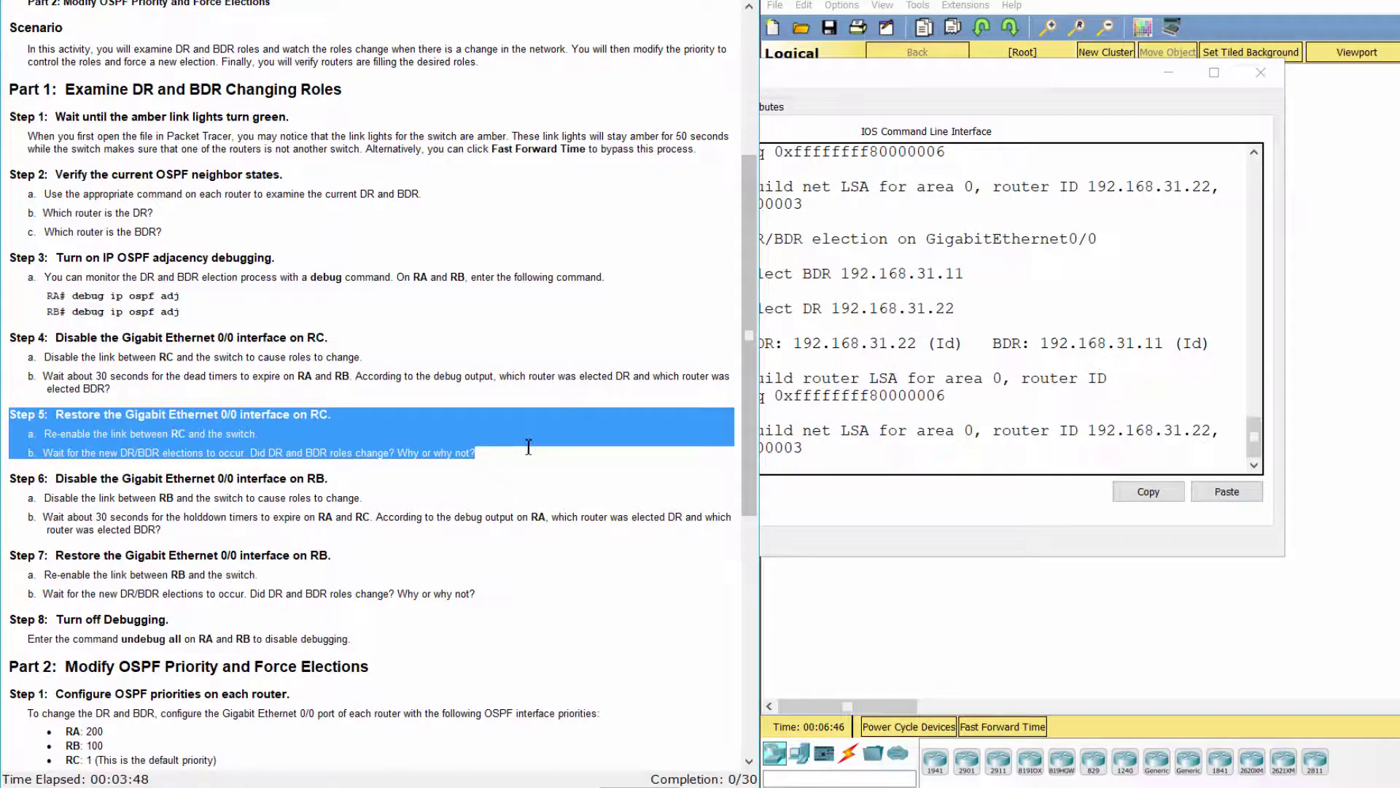
left_click(1006, 587)
left_click(1219, 264)
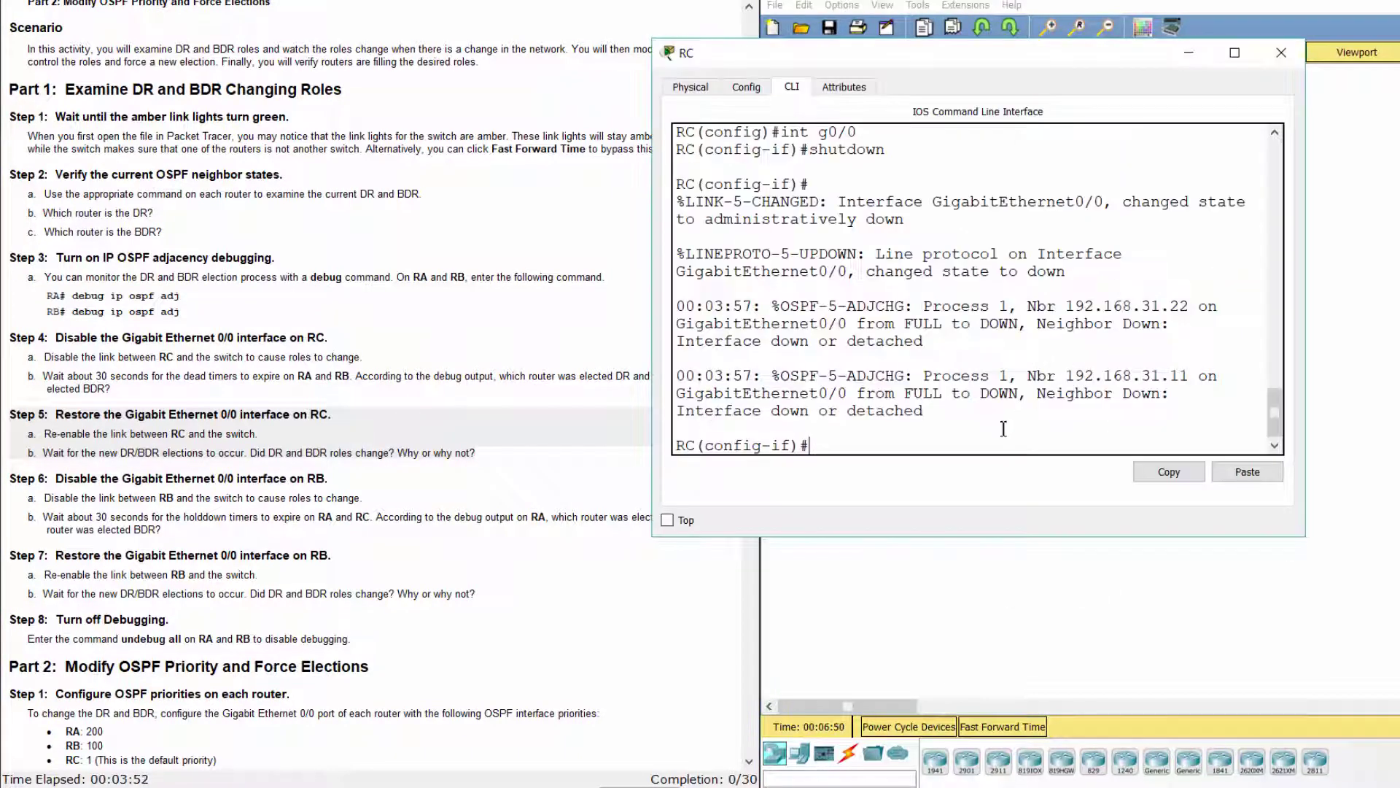
type("no shutdown")
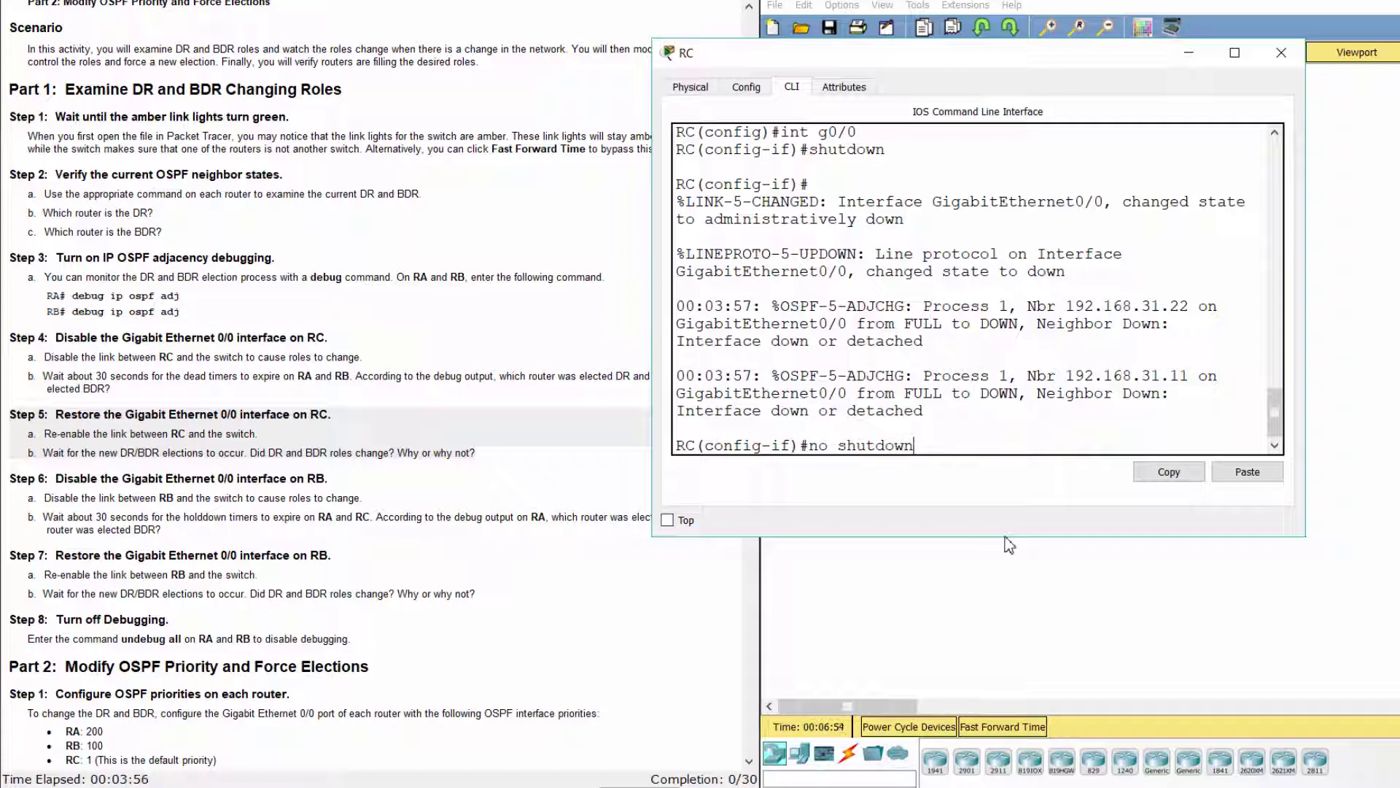
key("Return")
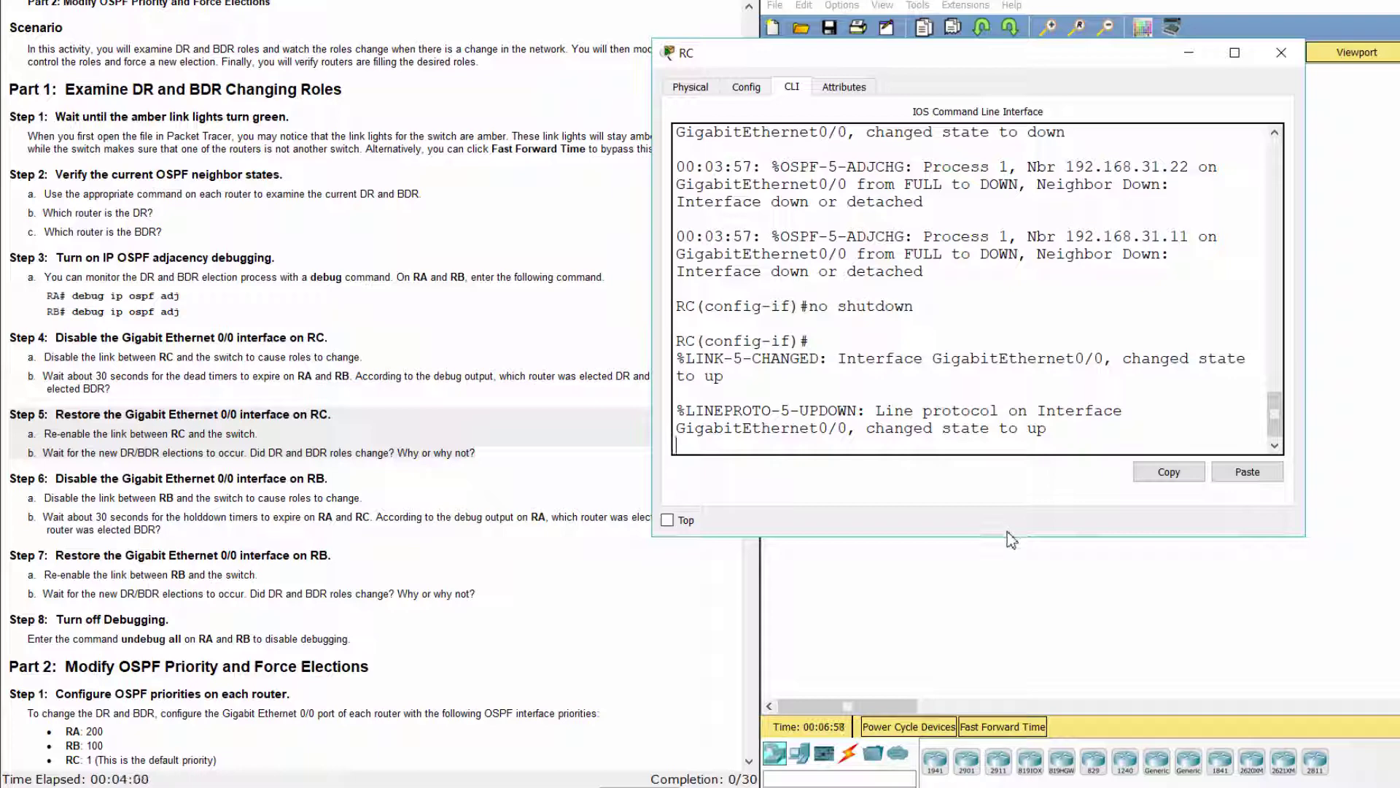
left_click(1036, 734)
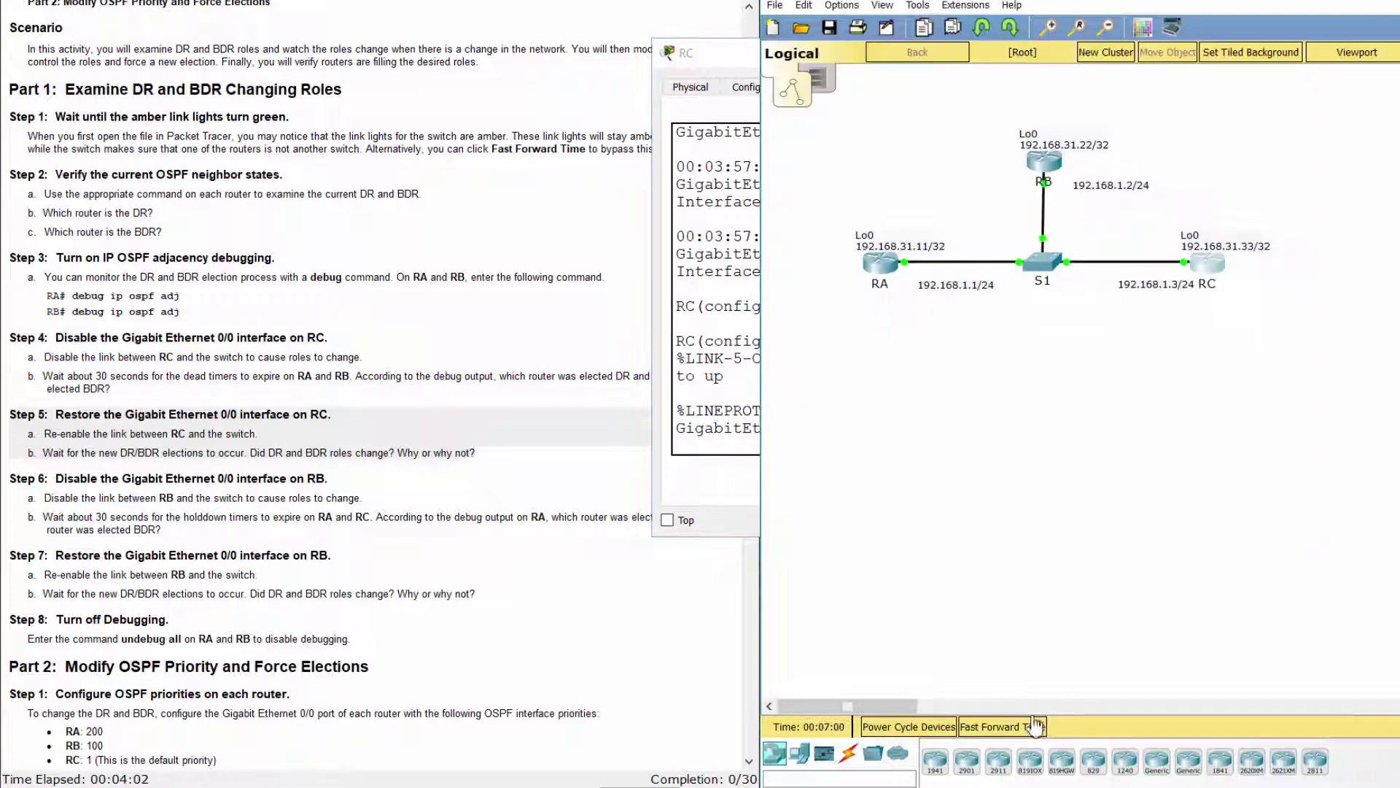
left_click(1035, 733)
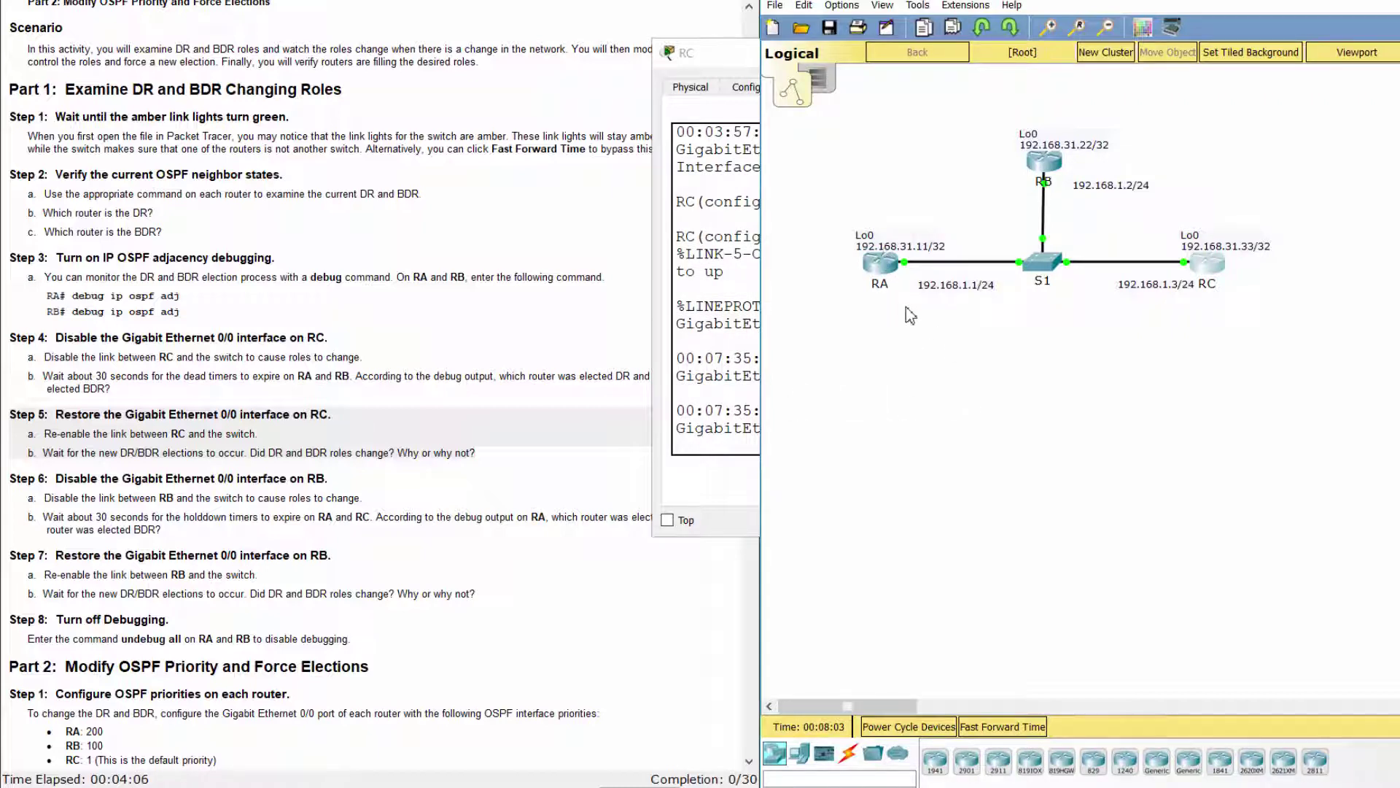
Fast-forward time, then run show ip ospf int g0/0 on RA.
left_click(879, 263)
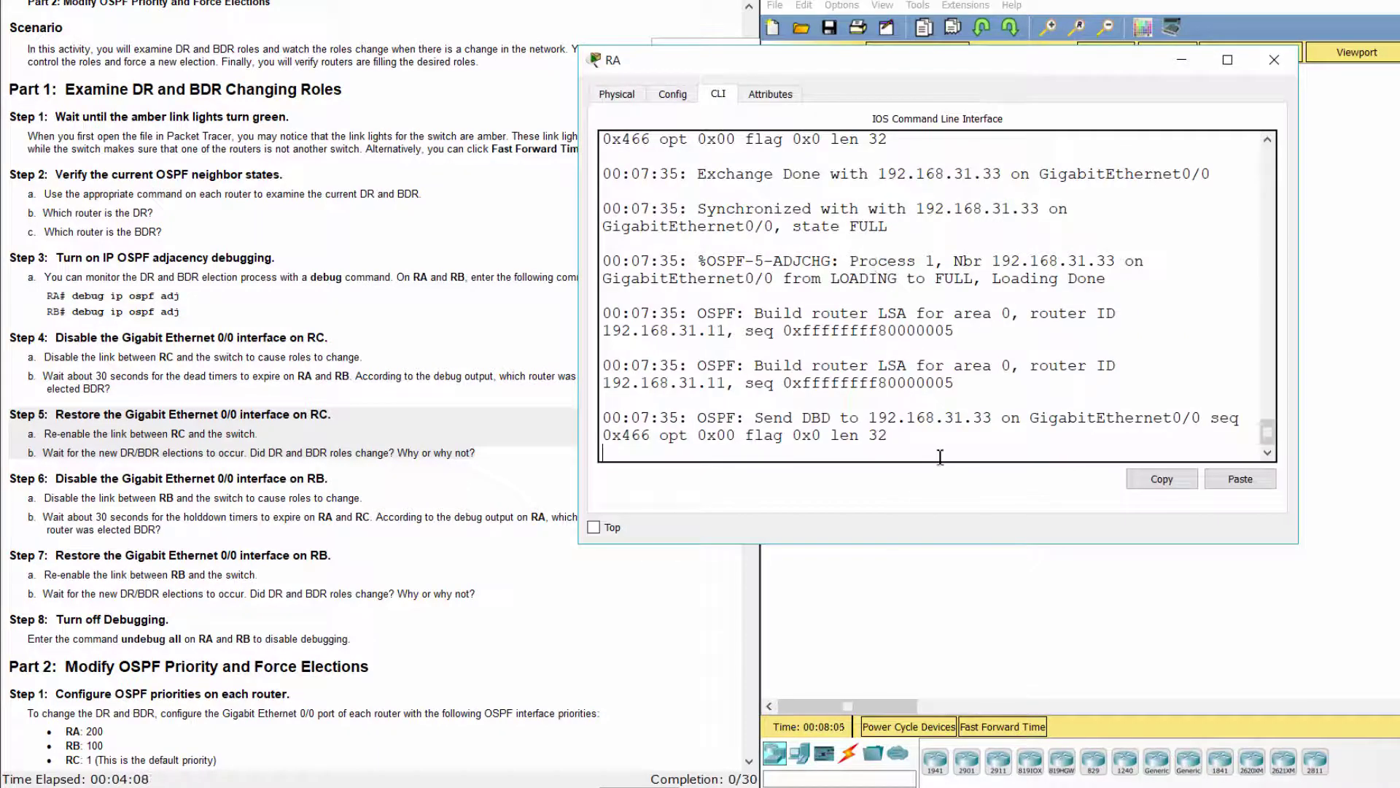
left_click(1001, 726)
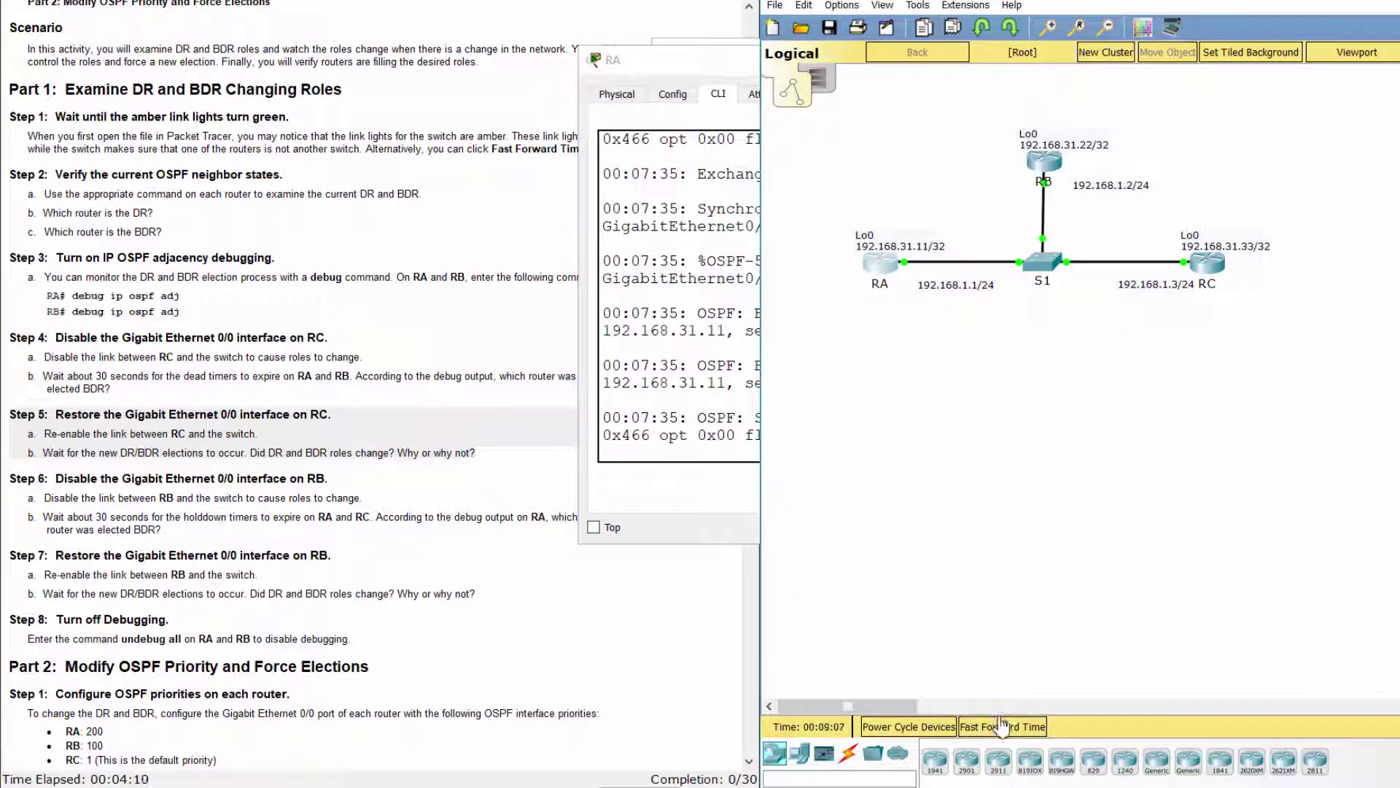
left_click(746, 481)
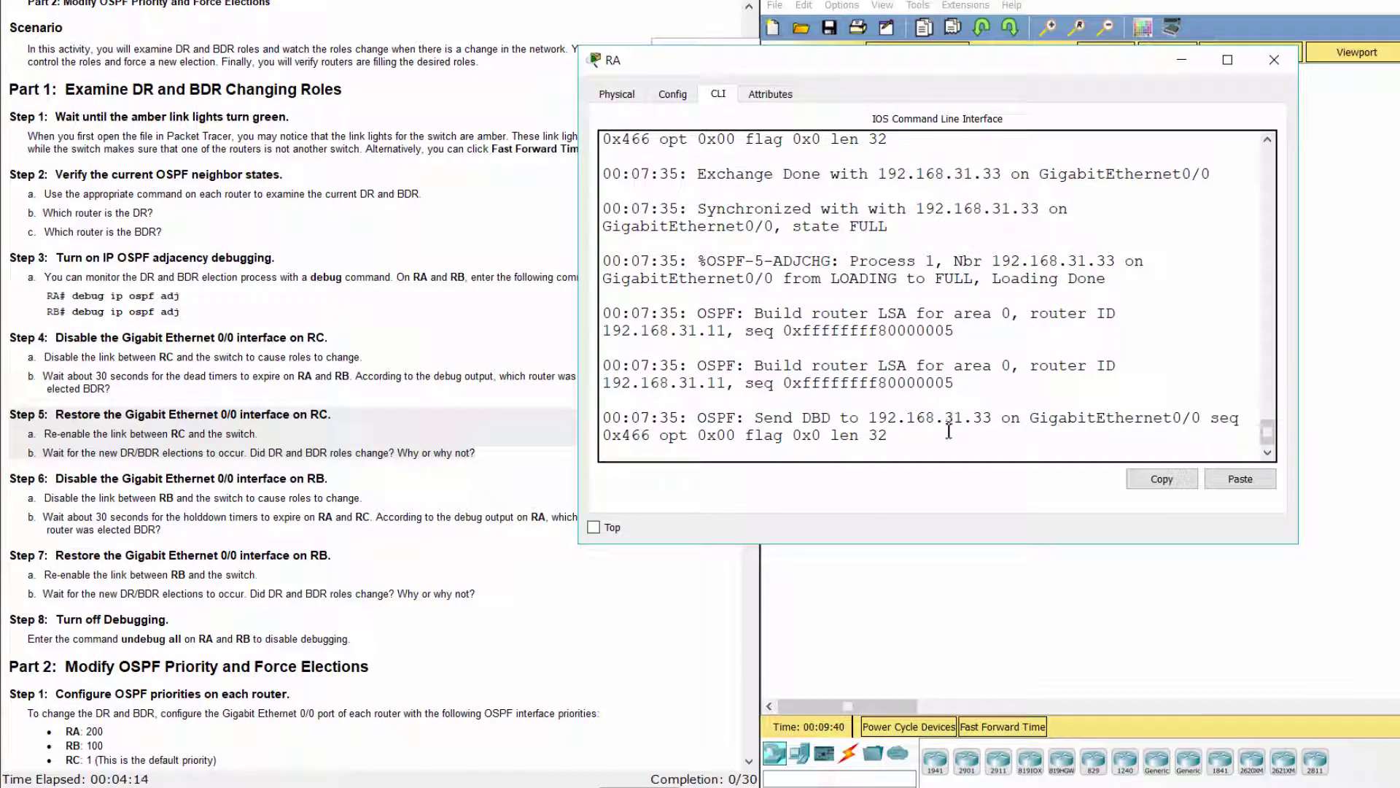
key("Return")
scroll(947, 431, "up", 3)
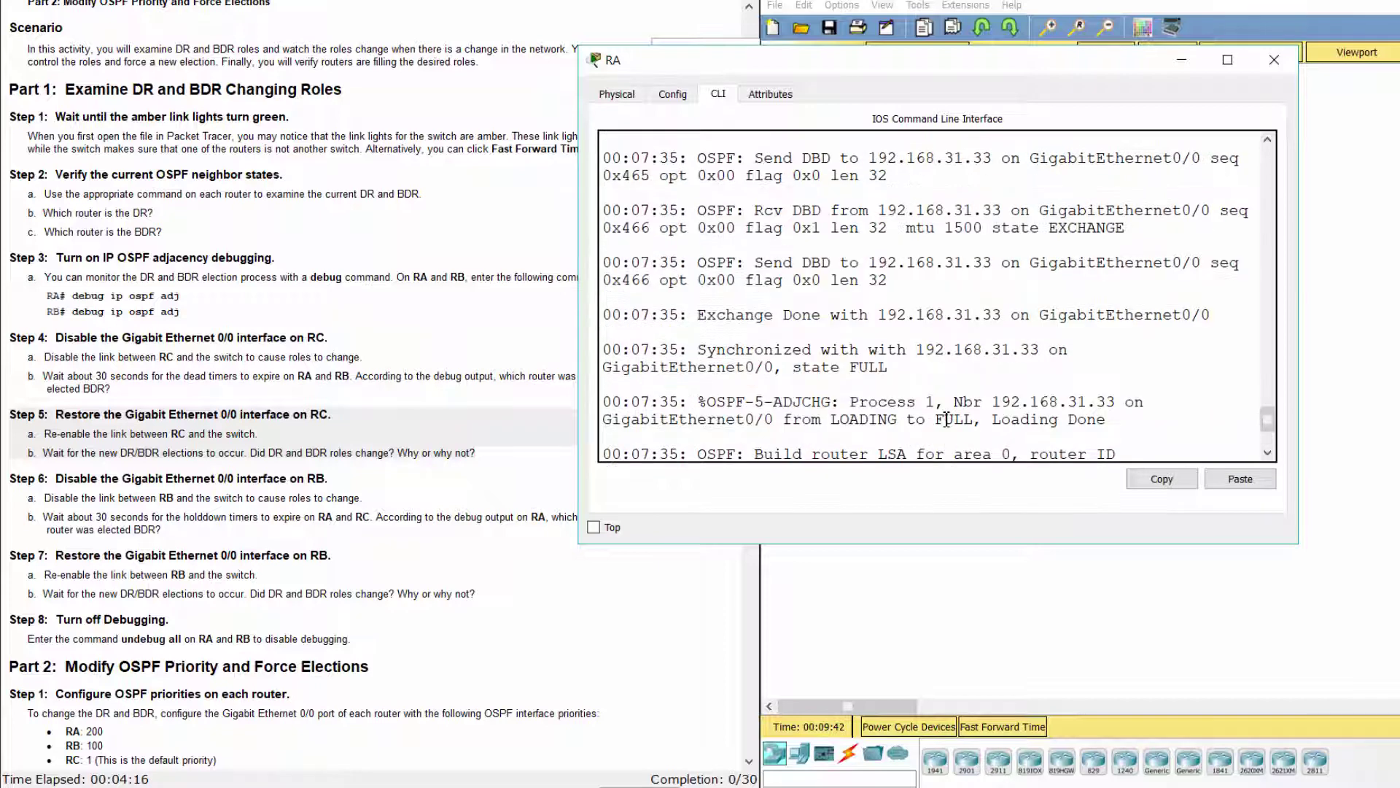
scroll(946, 430, "down", 3)
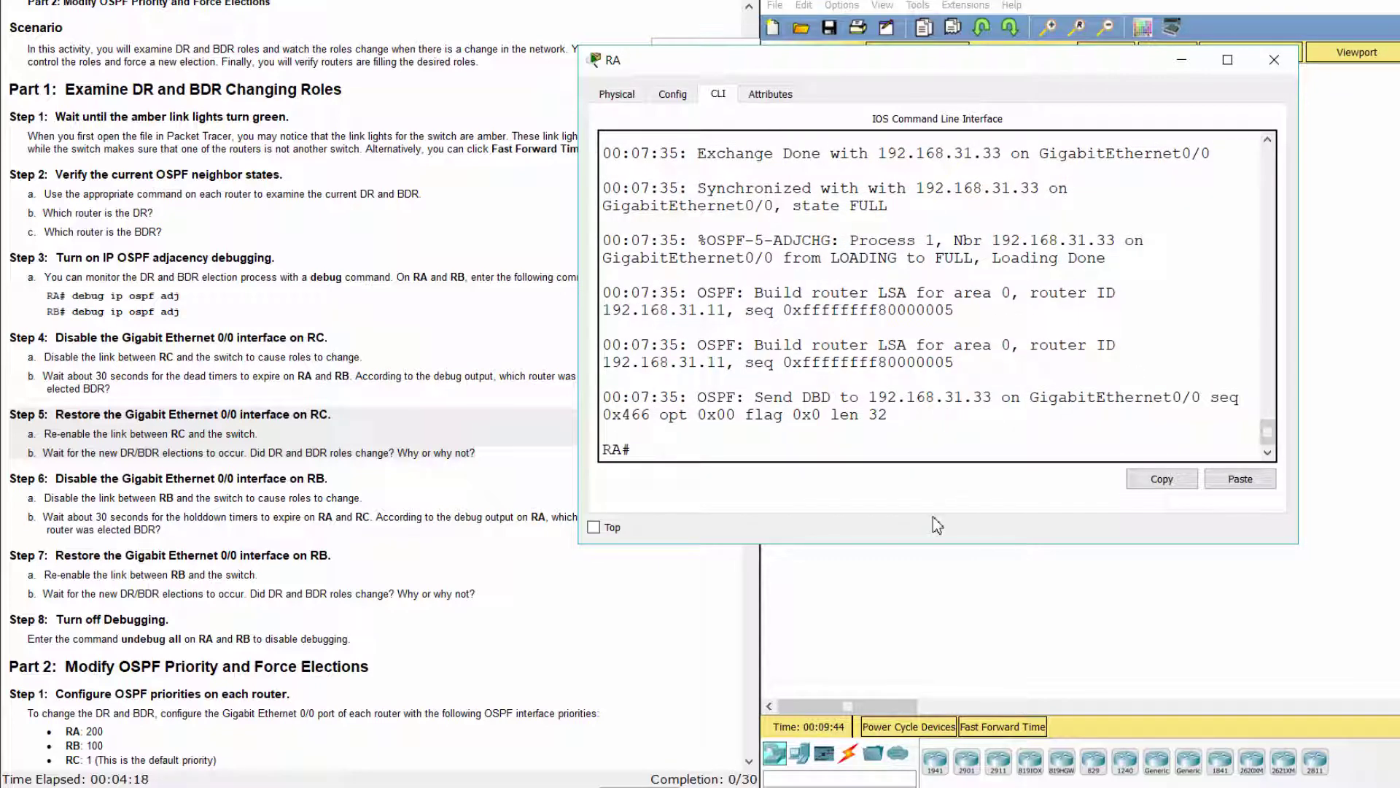
type("show ip ospf int g0/0")
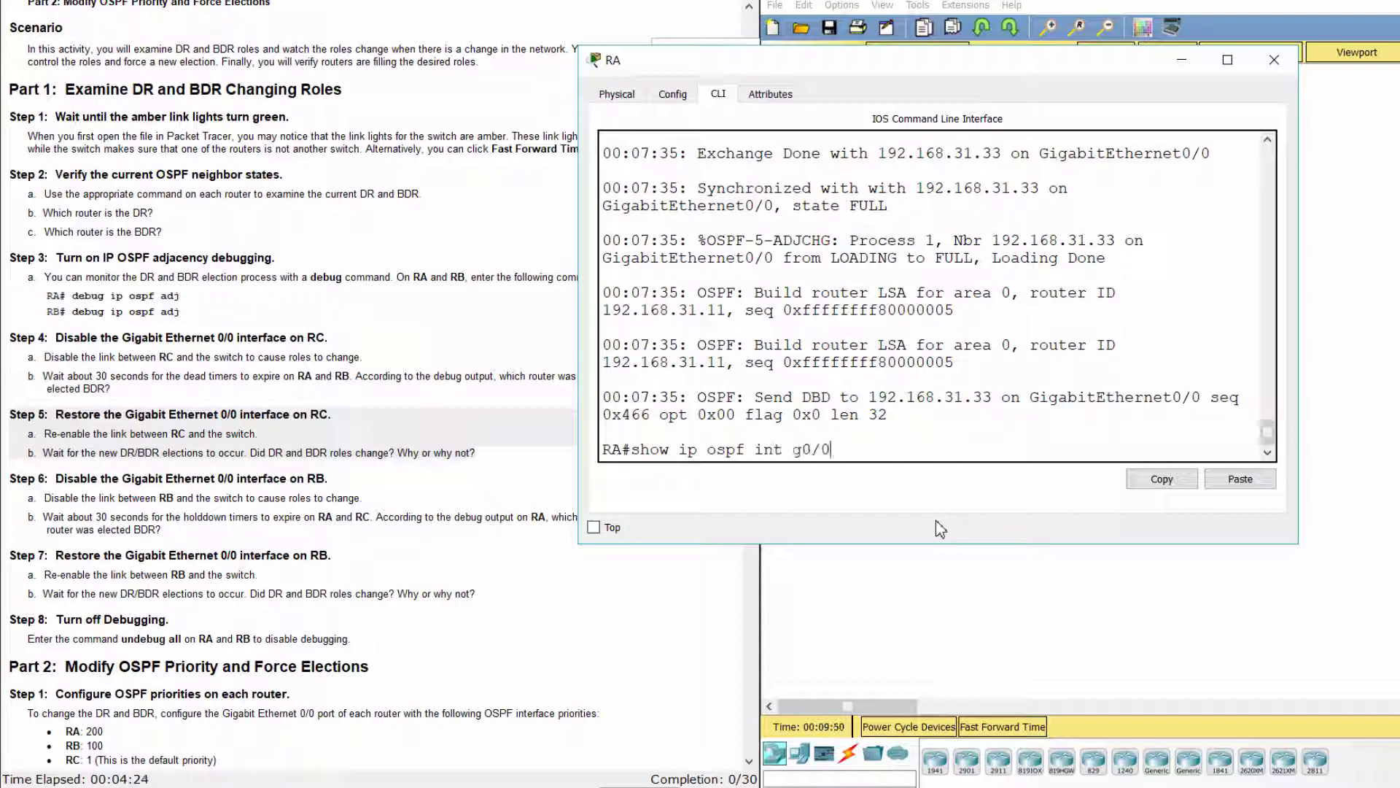
key("Return")
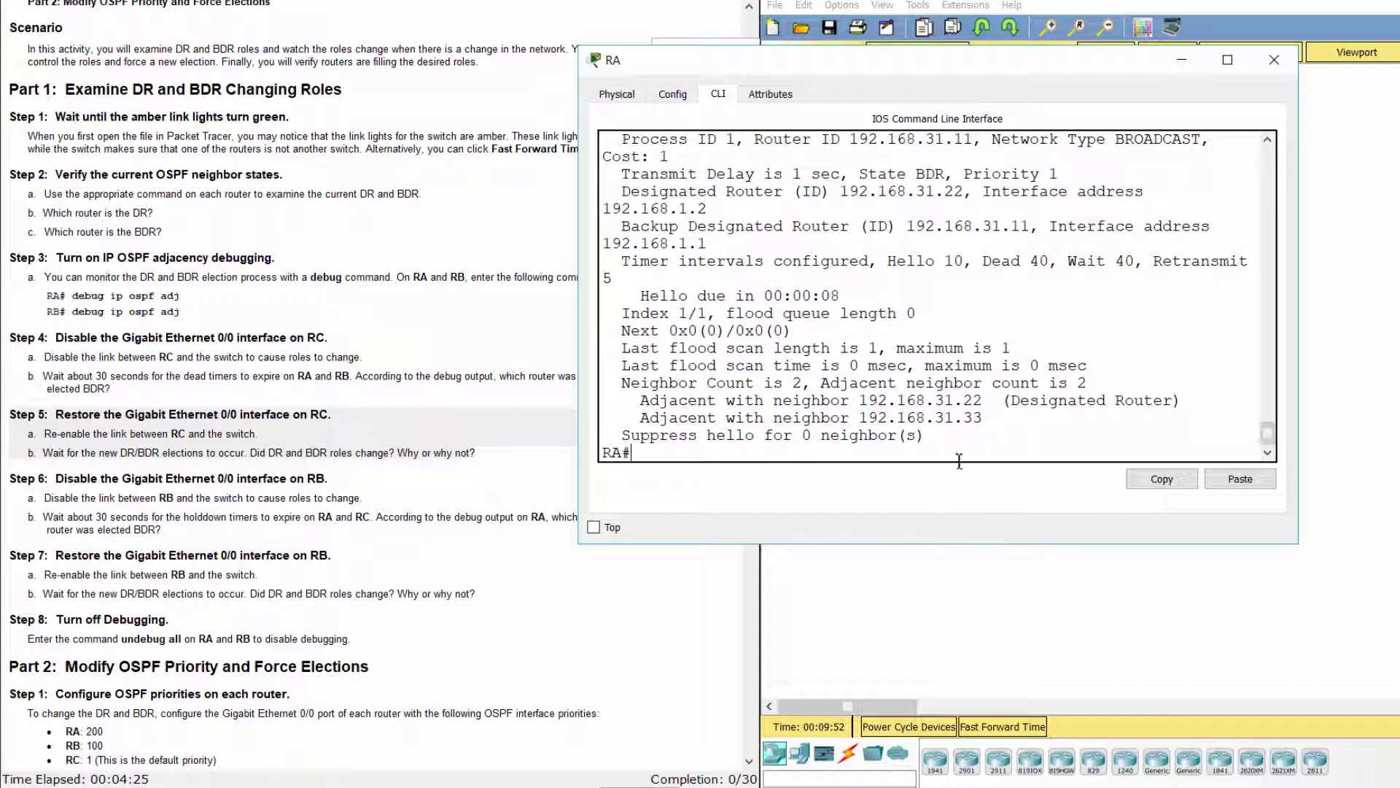
Check RA's neighbor lines (192.168.31.22 DR, RA BDR) against the Step 5 role-change question.
left_click_drag(632, 399, 1040, 413)
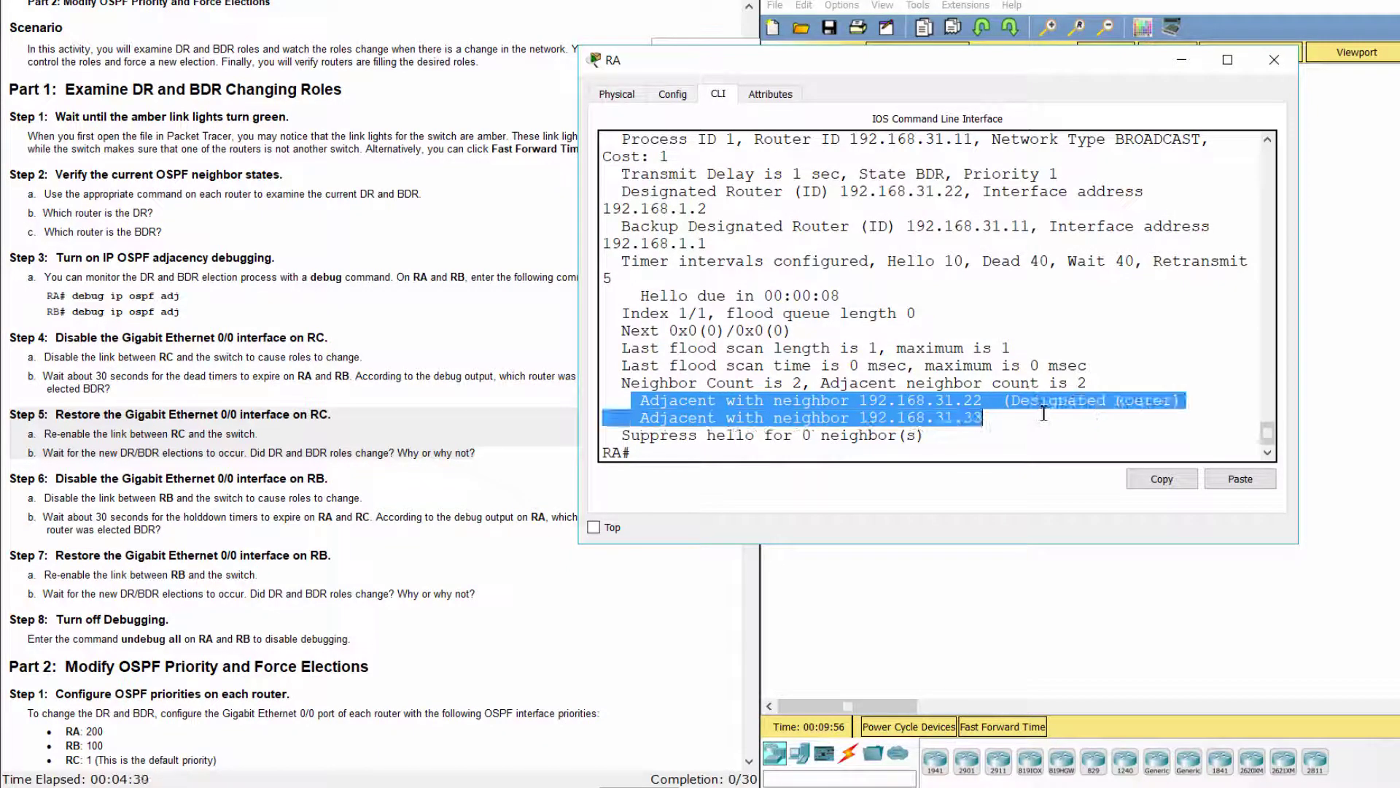
left_click(1034, 420)
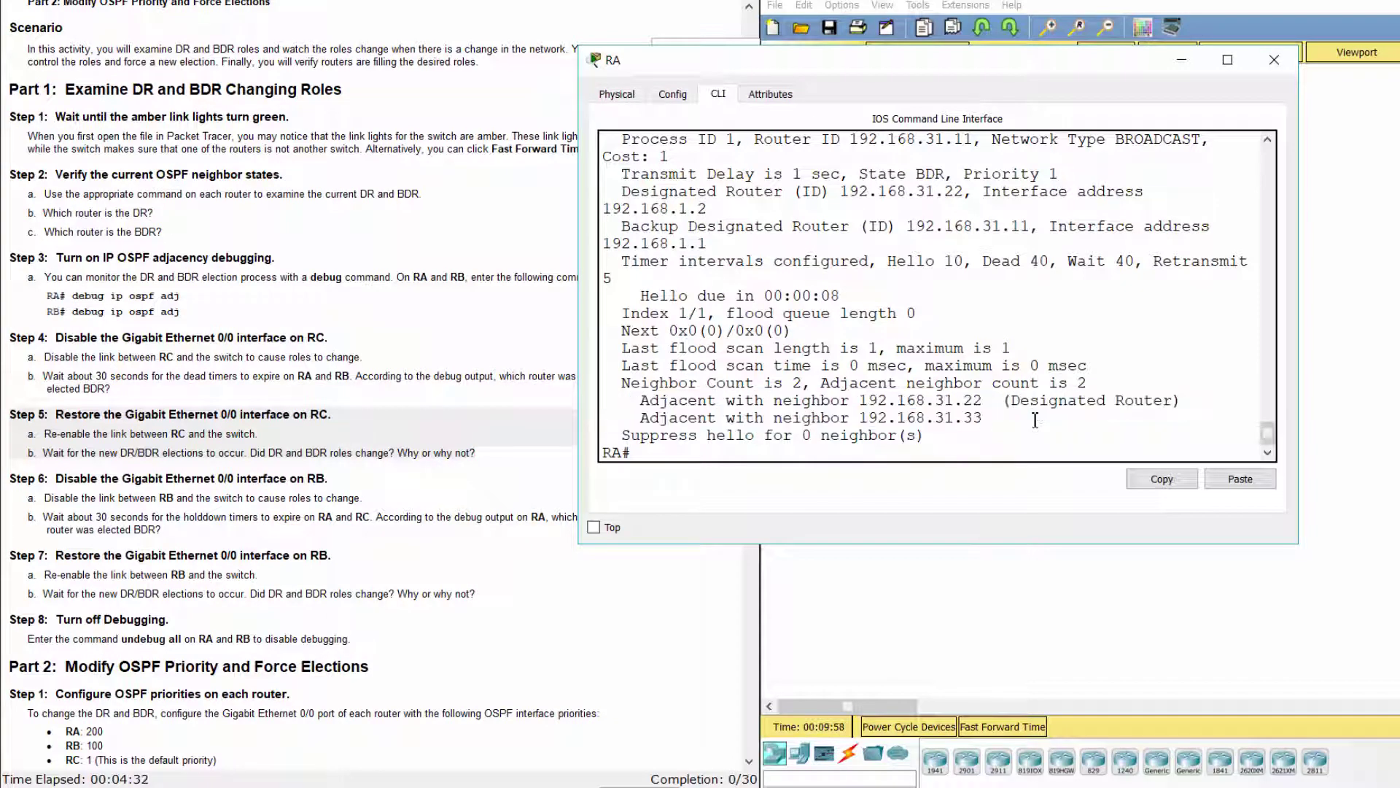
left_click(296, 463)
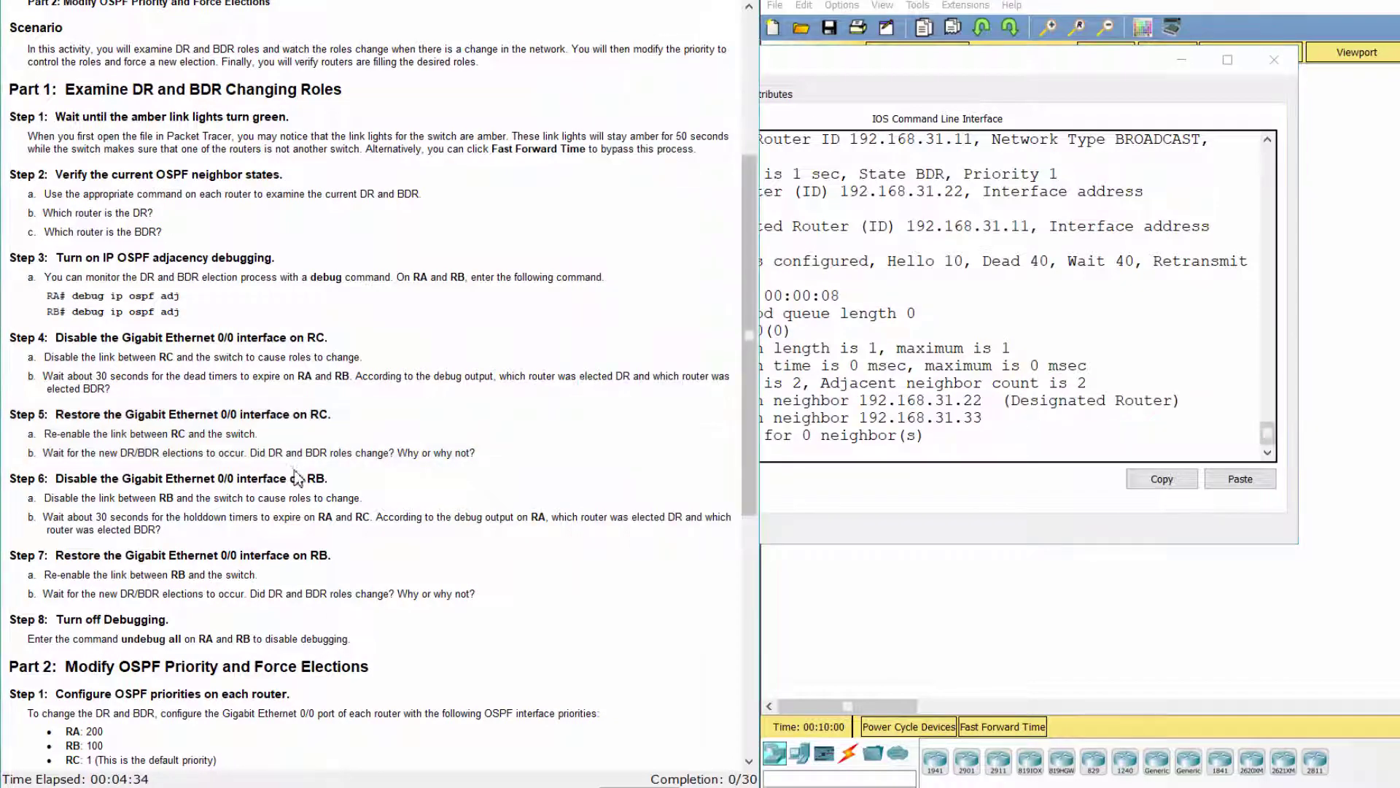
left_click_drag(261, 456, 526, 451)
On RB run enable and show ip ospf int g0/0, marking its neighbor adjacency lines.
left_click(961, 573)
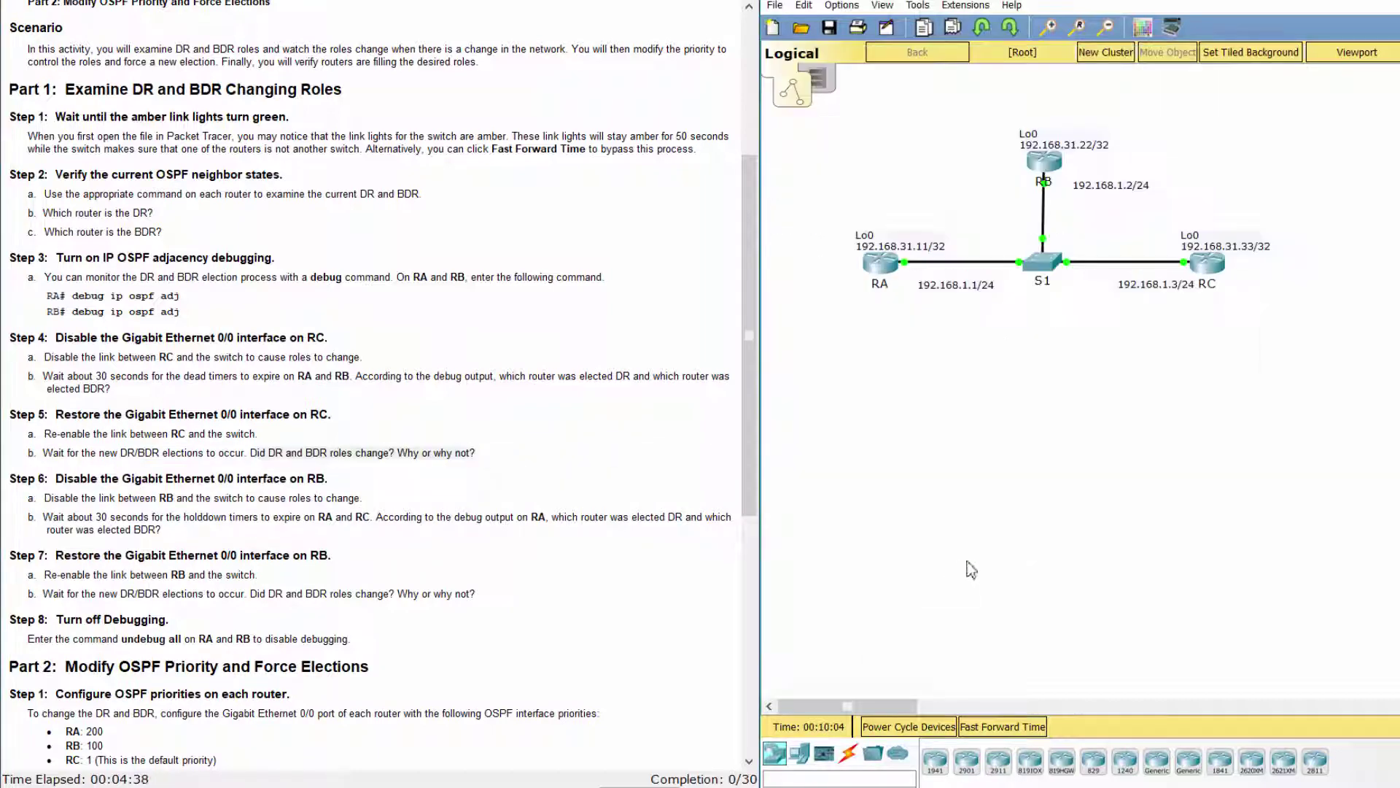
left_click(1034, 175)
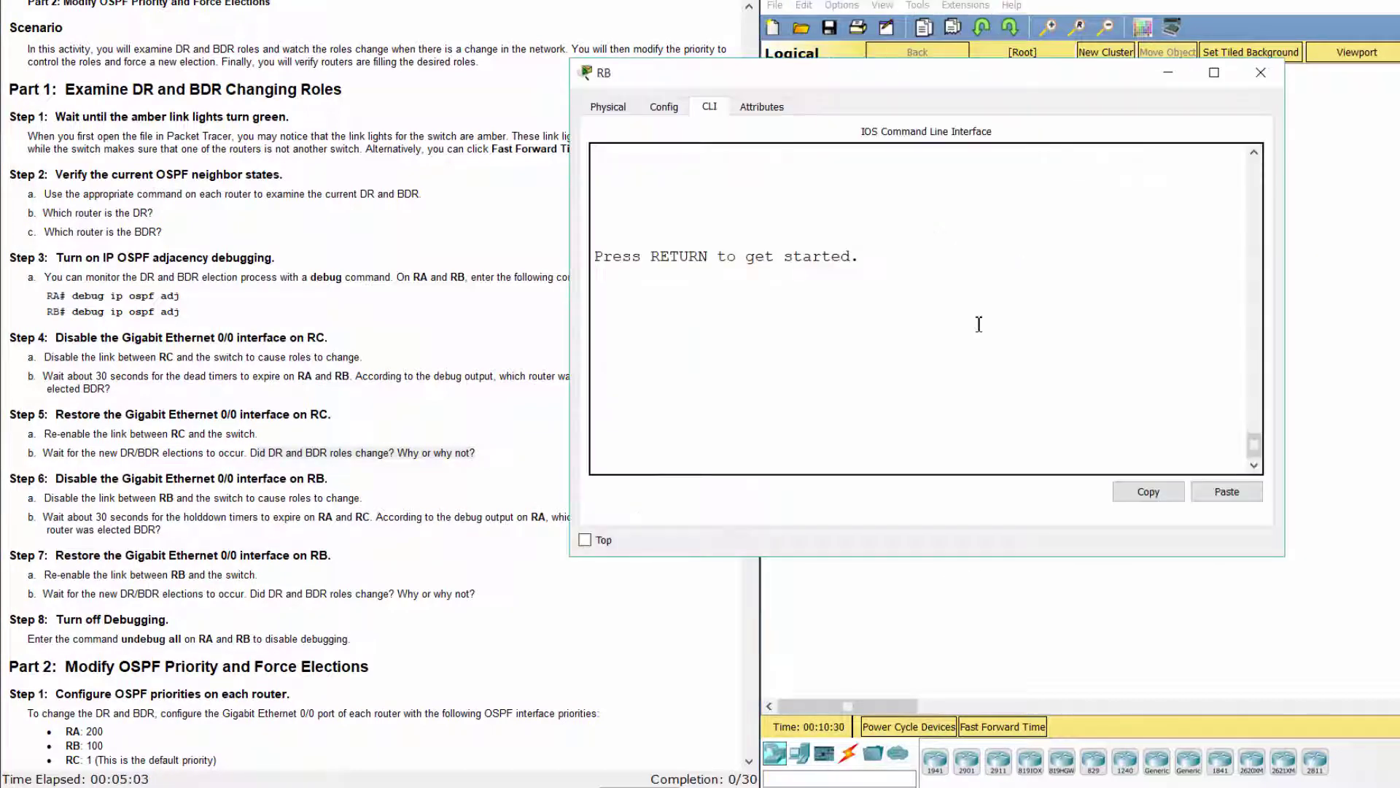
key("Return")
type("ena")
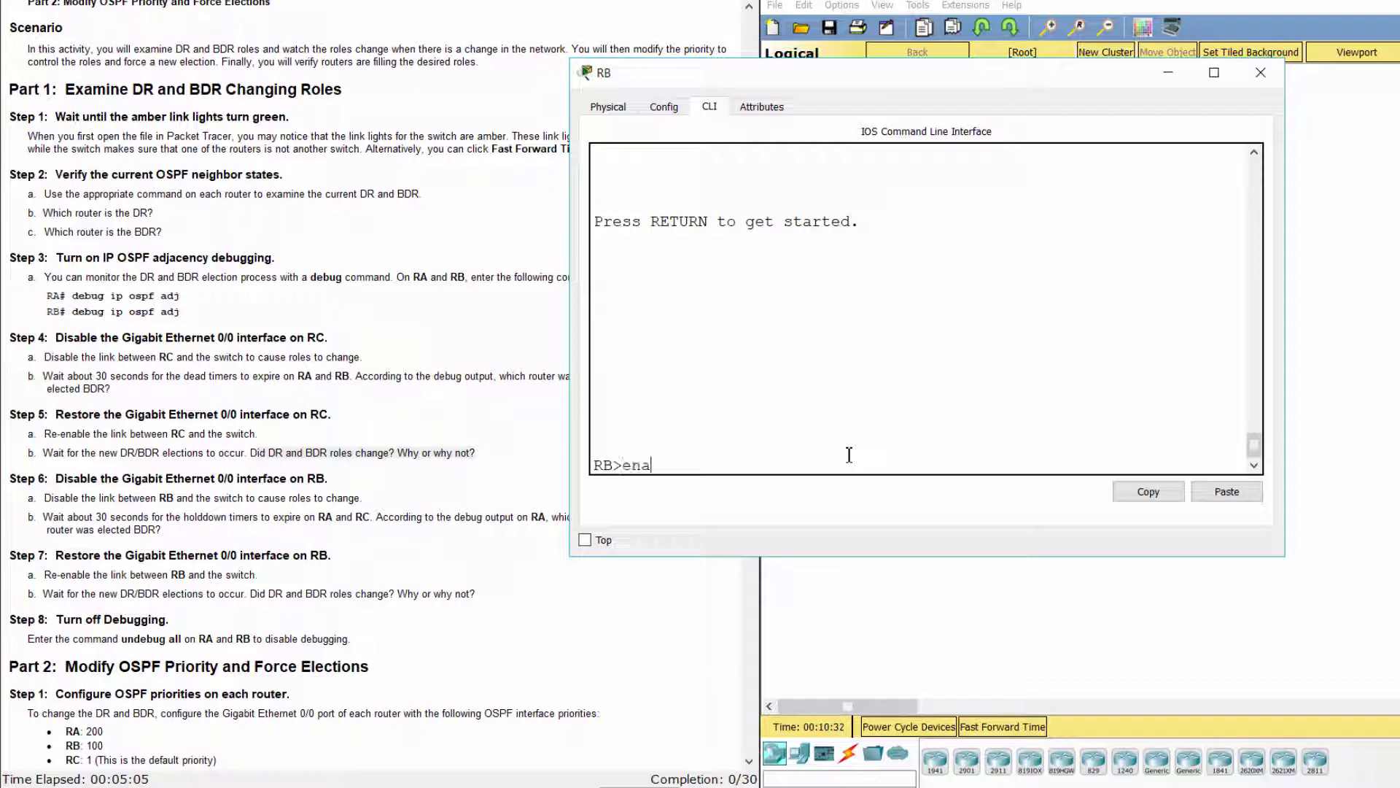
key("Return")
type("show ip")
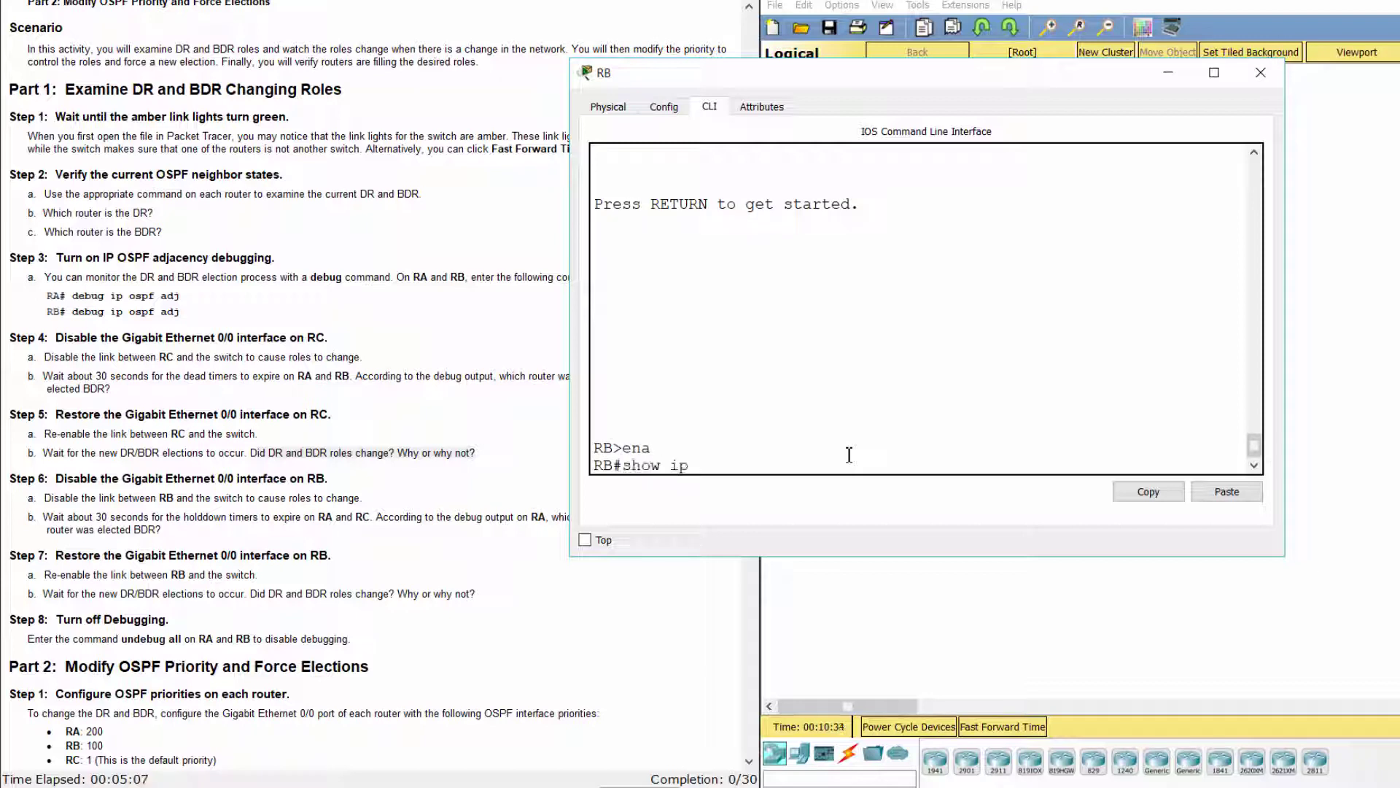
type(" ospf int")
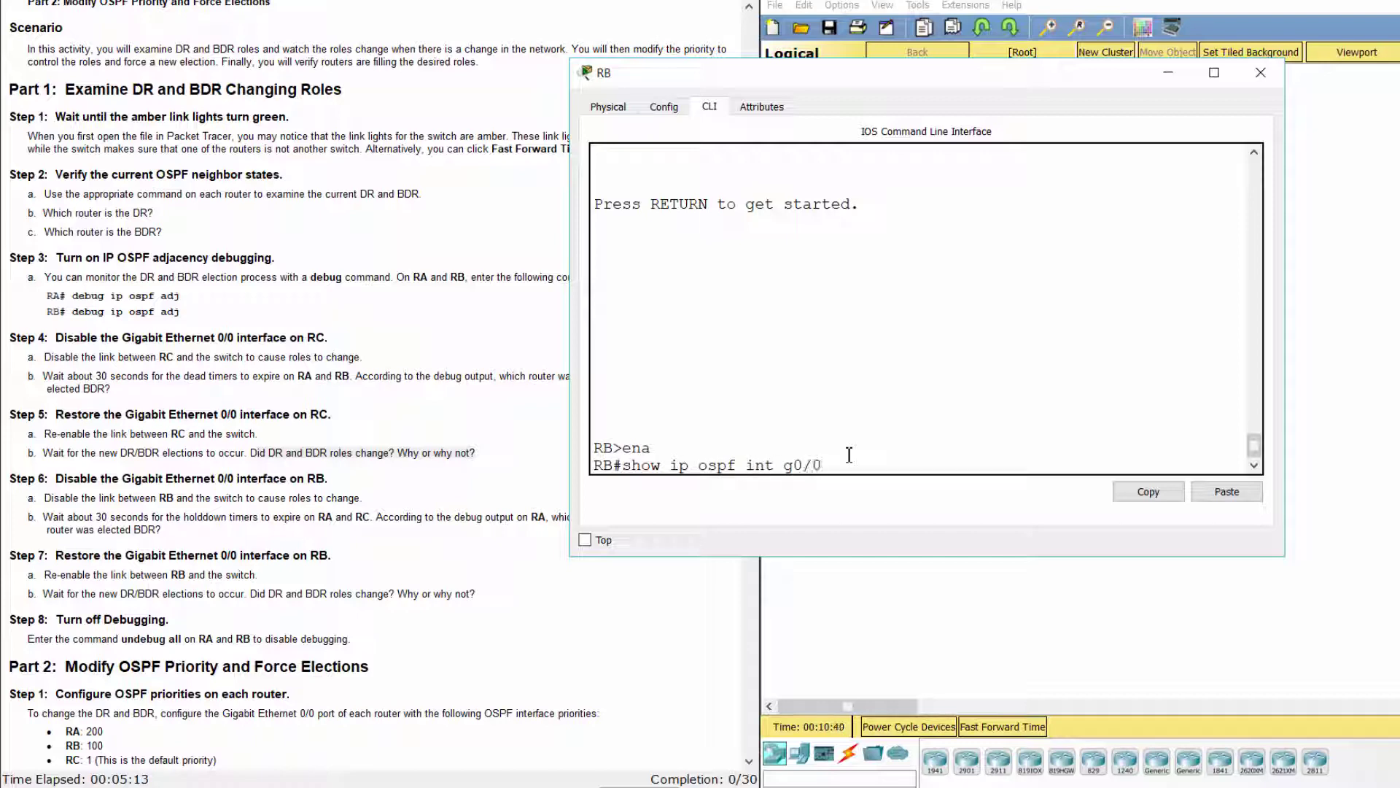
type(" g0/0")
key("Return")
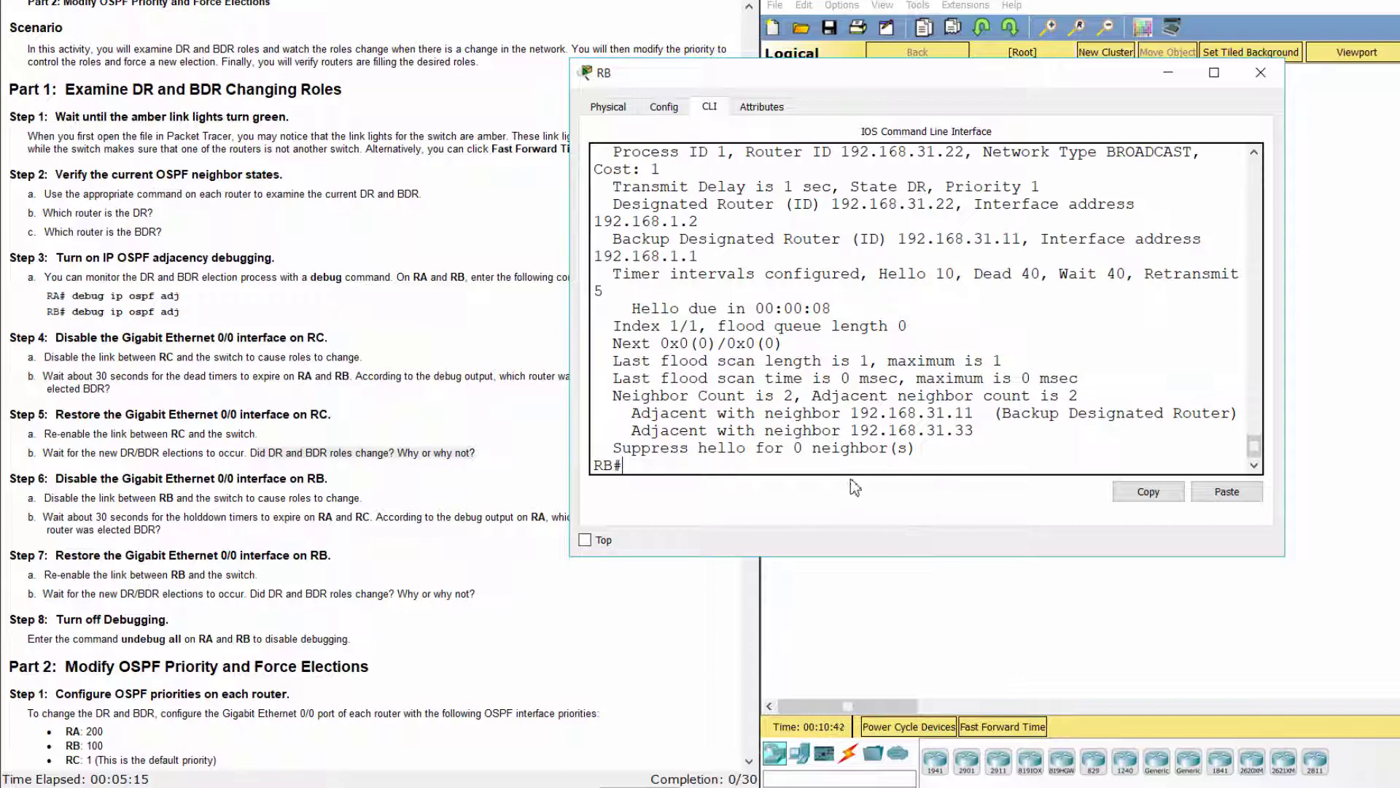
left_click_drag(624, 413, 917, 447)
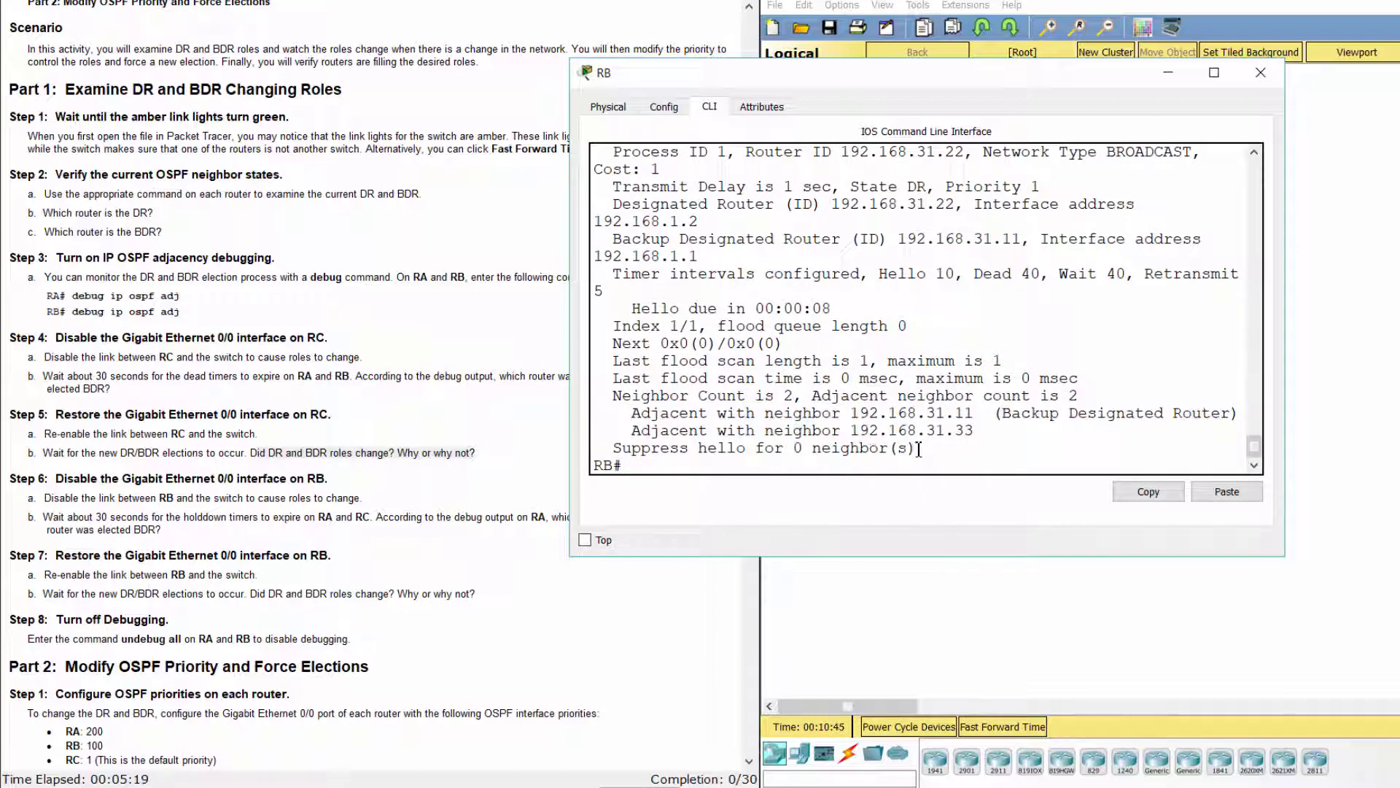
Fast-forward time and recheck RB's full adjacencies with RA (BDR) and RC (192.168.31.33).
left_click(1016, 729)
left_click(704, 526)
key("Up")
key("Down")
left_click_drag(632, 413, 979, 429)
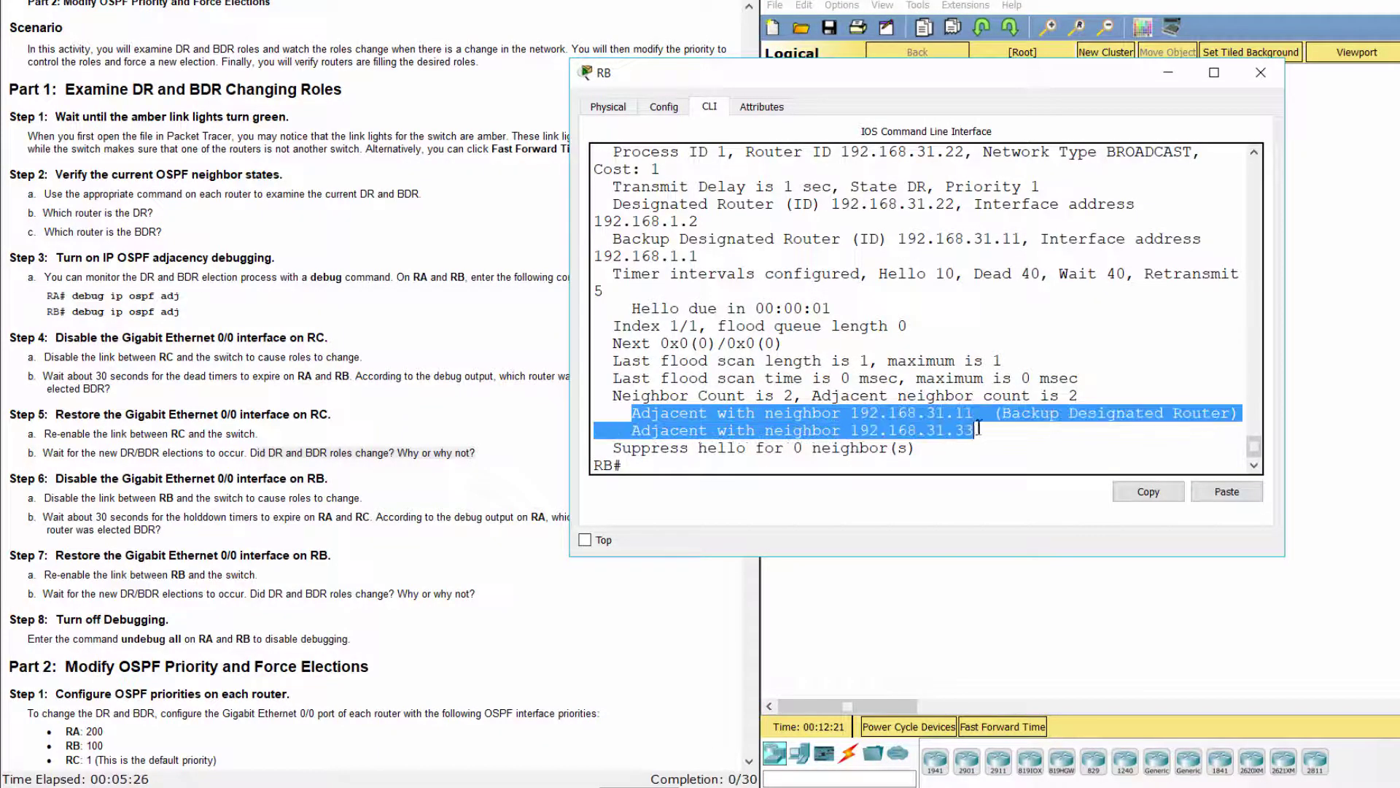
left_click(981, 430)
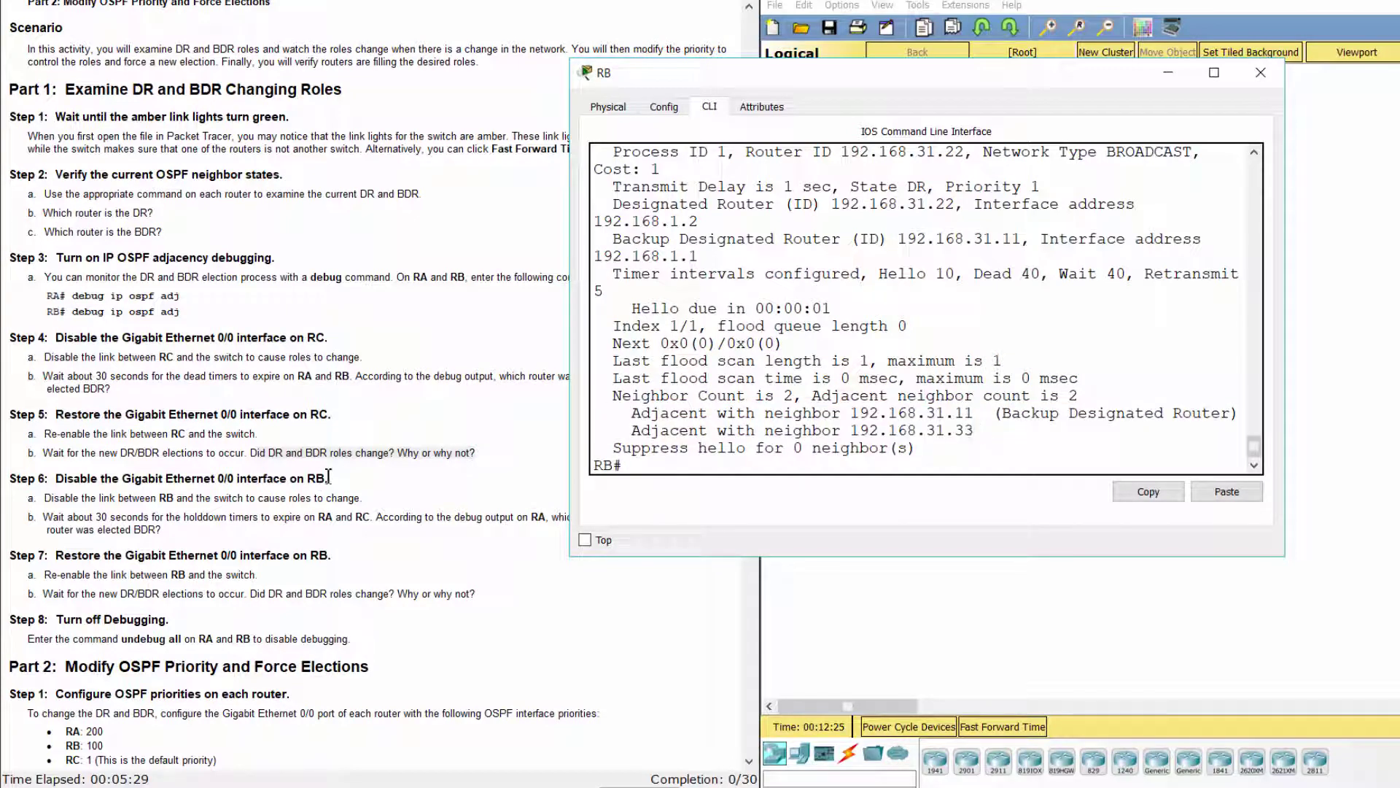
left_click(355, 474)
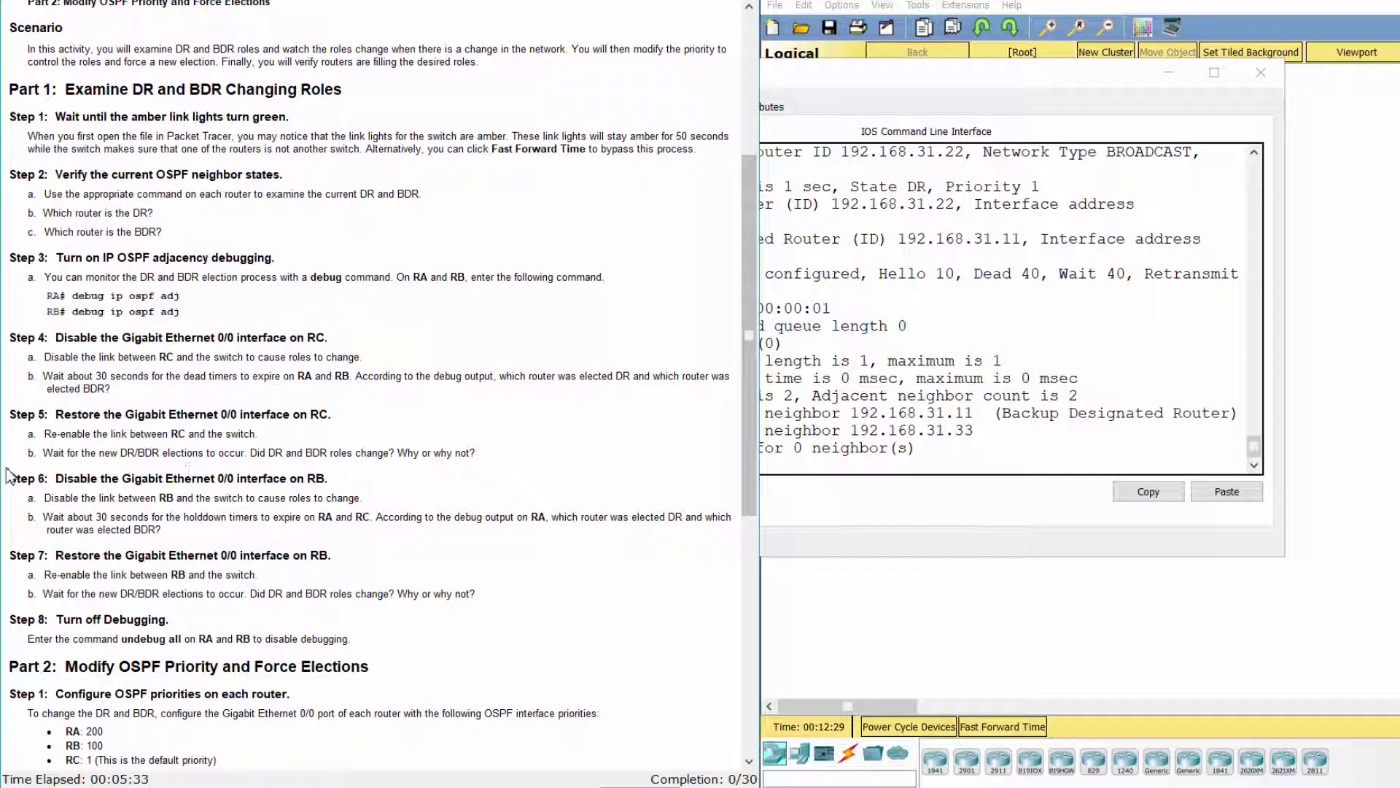
Highlight the Step 6 heading and the Step 6a instruction about disabling RB.
left_click_drag(12, 483, 325, 478)
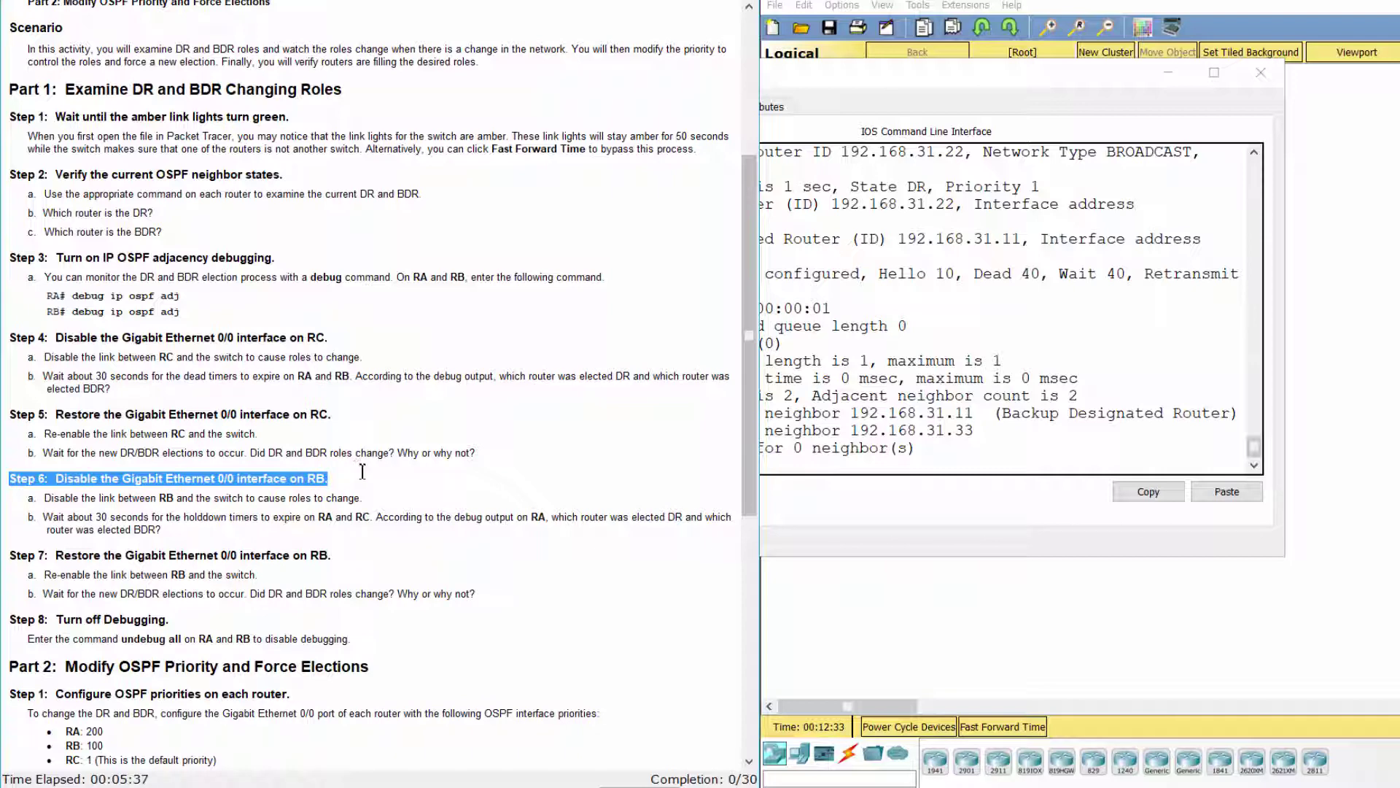
scroll(368, 543, "down", 1)
scroll(349, 490, "down", 1)
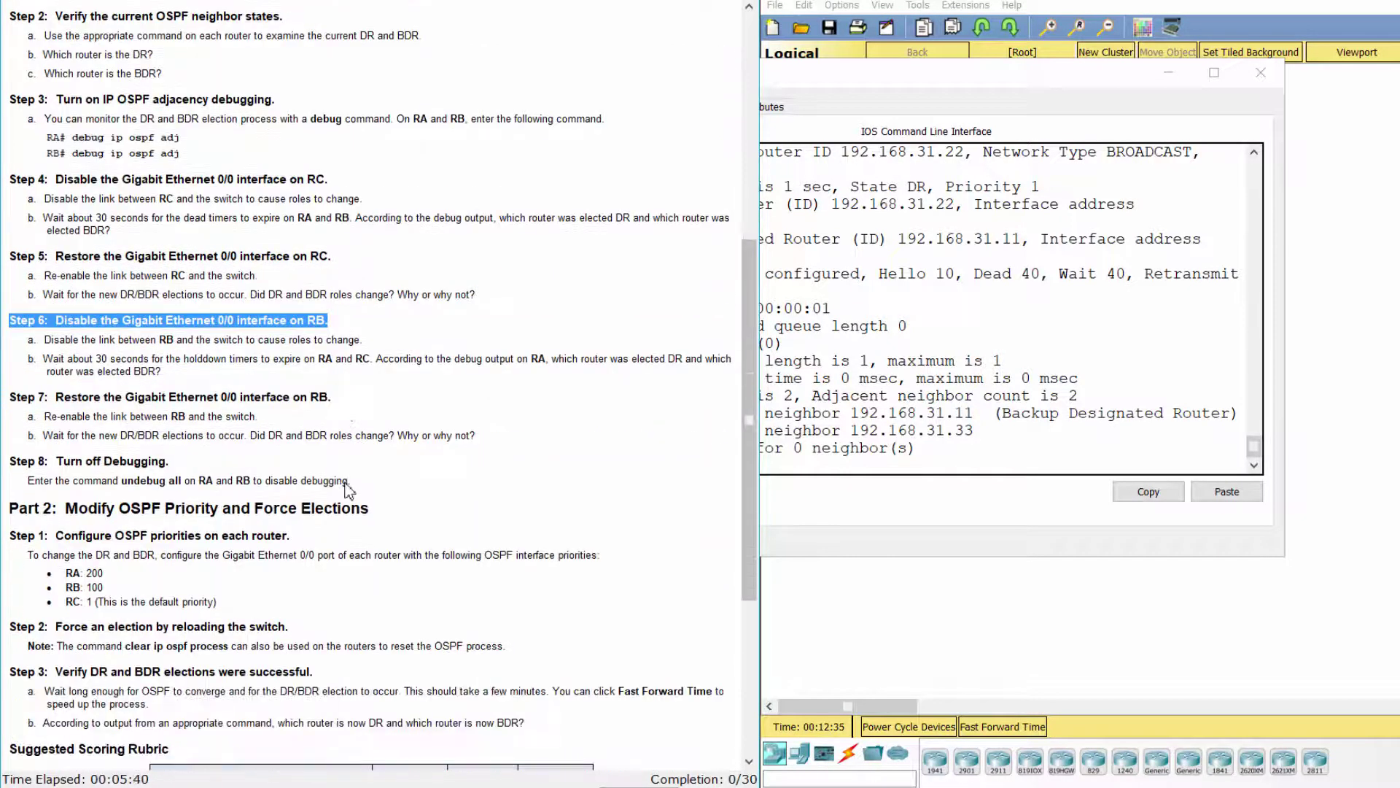
left_click_drag(21, 339, 368, 336)
On RB, run conf t, int g0/0 and shutdown.
left_click(924, 453)
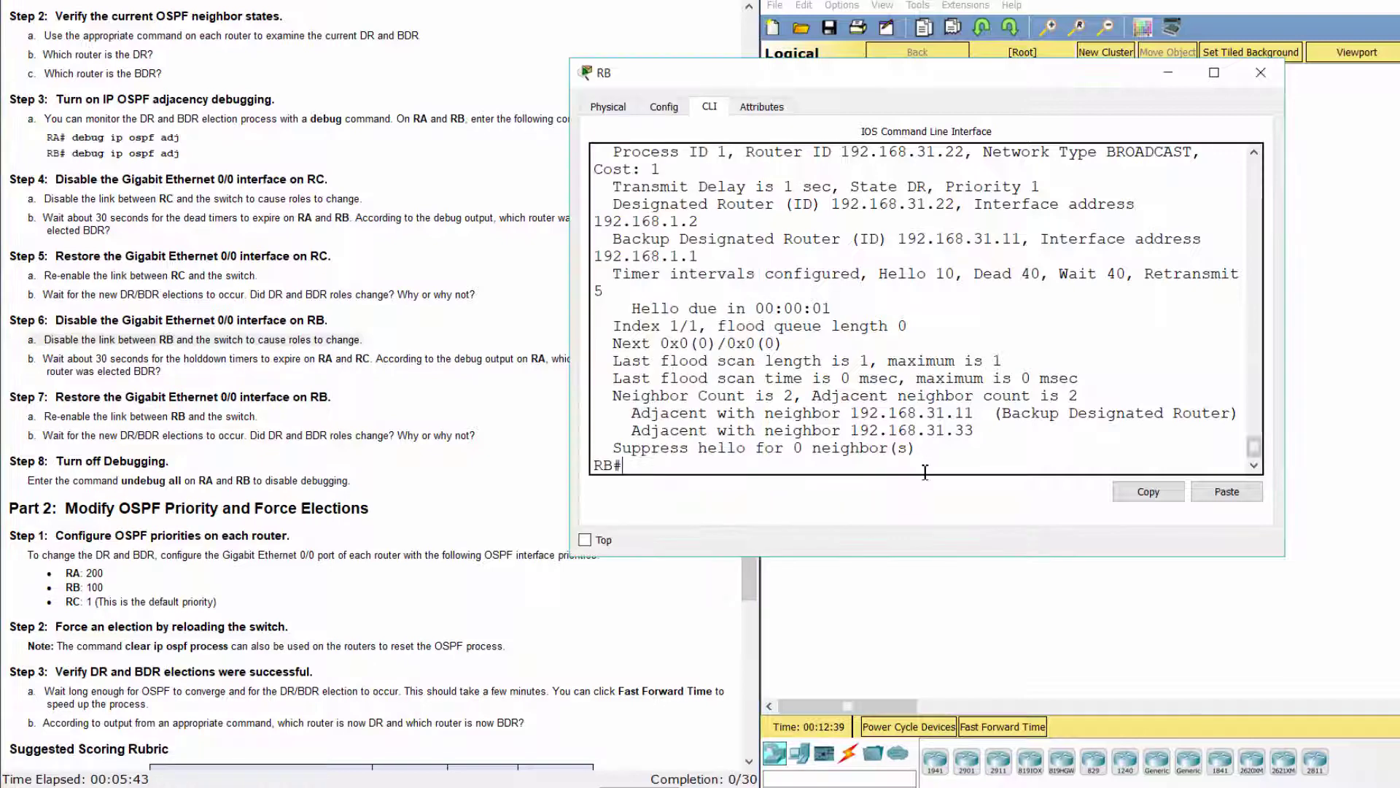
type("conf")
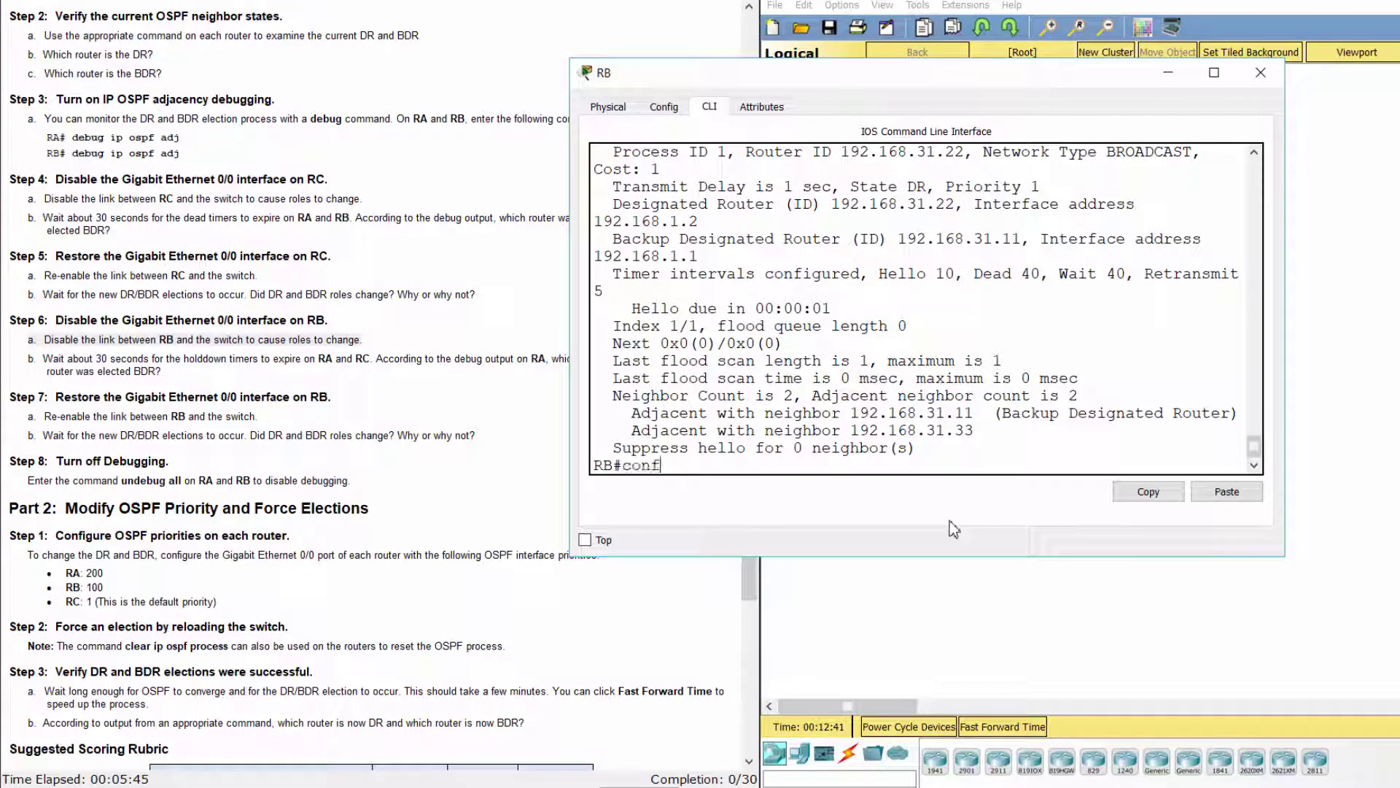
type(" t")
key("Return")
type("int g")
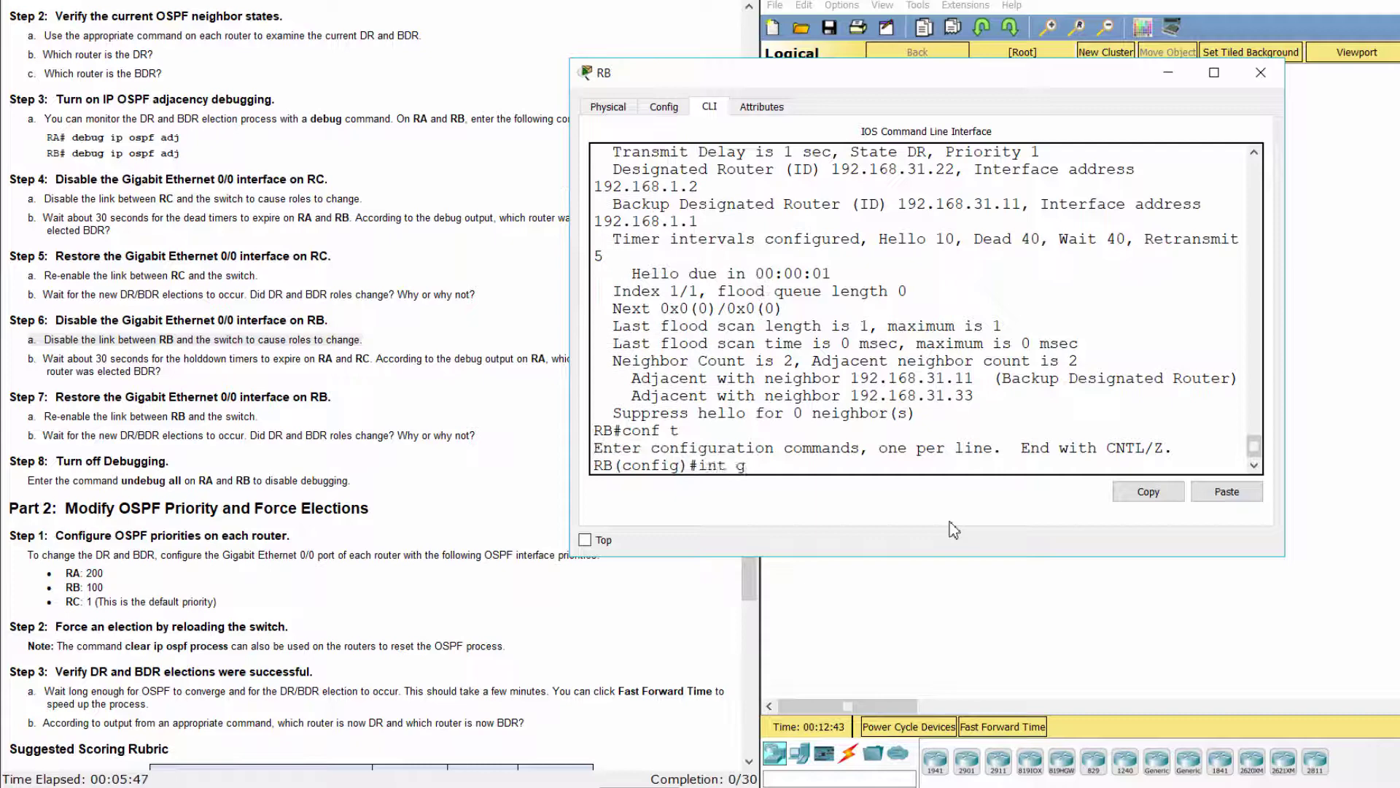
type("0/0")
key("Return")
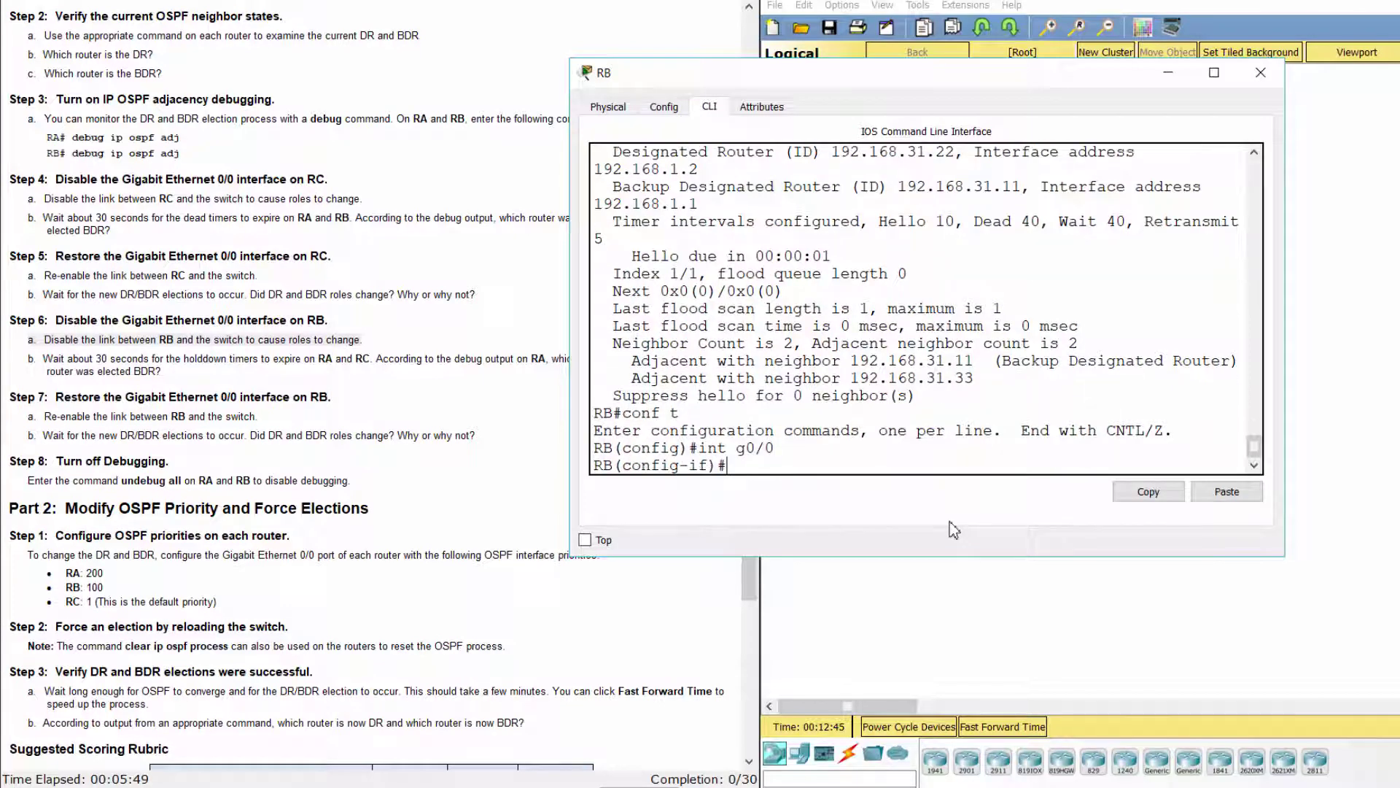
type("shutdown")
key("Return")
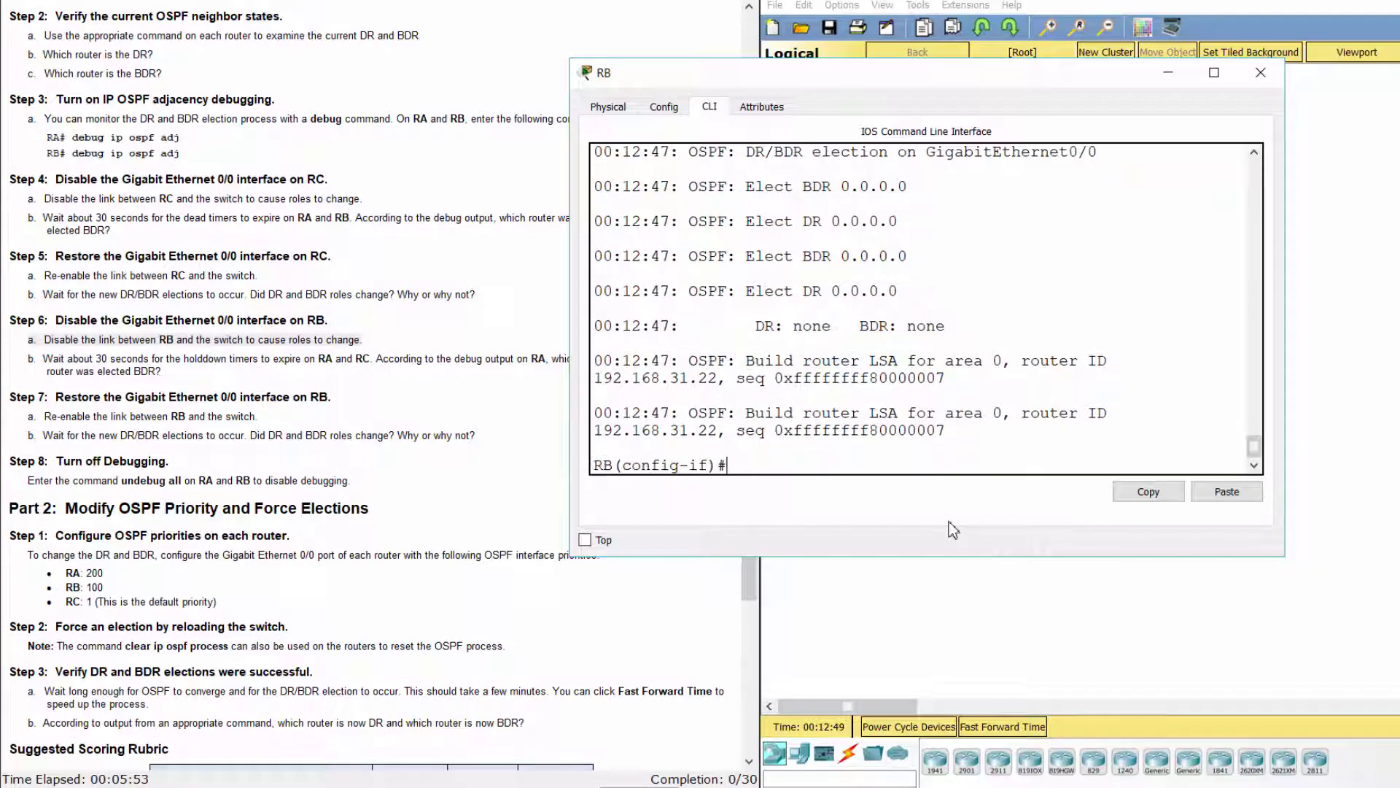
Fast-forward time so OSPF reconverges, then run show ip ospf int g0 on RA.
left_click(1024, 732)
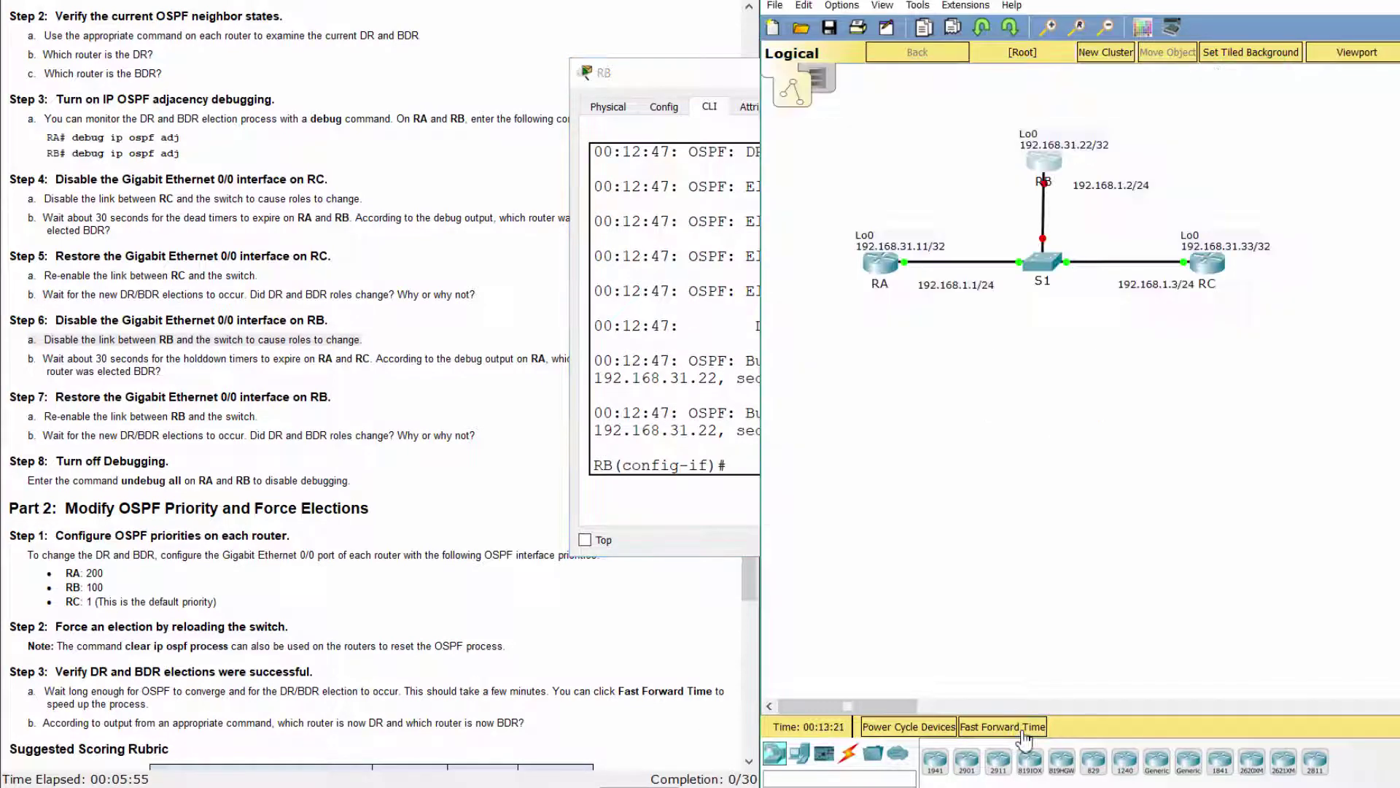
left_click(1024, 732)
left_click(994, 727)
left_click(872, 271)
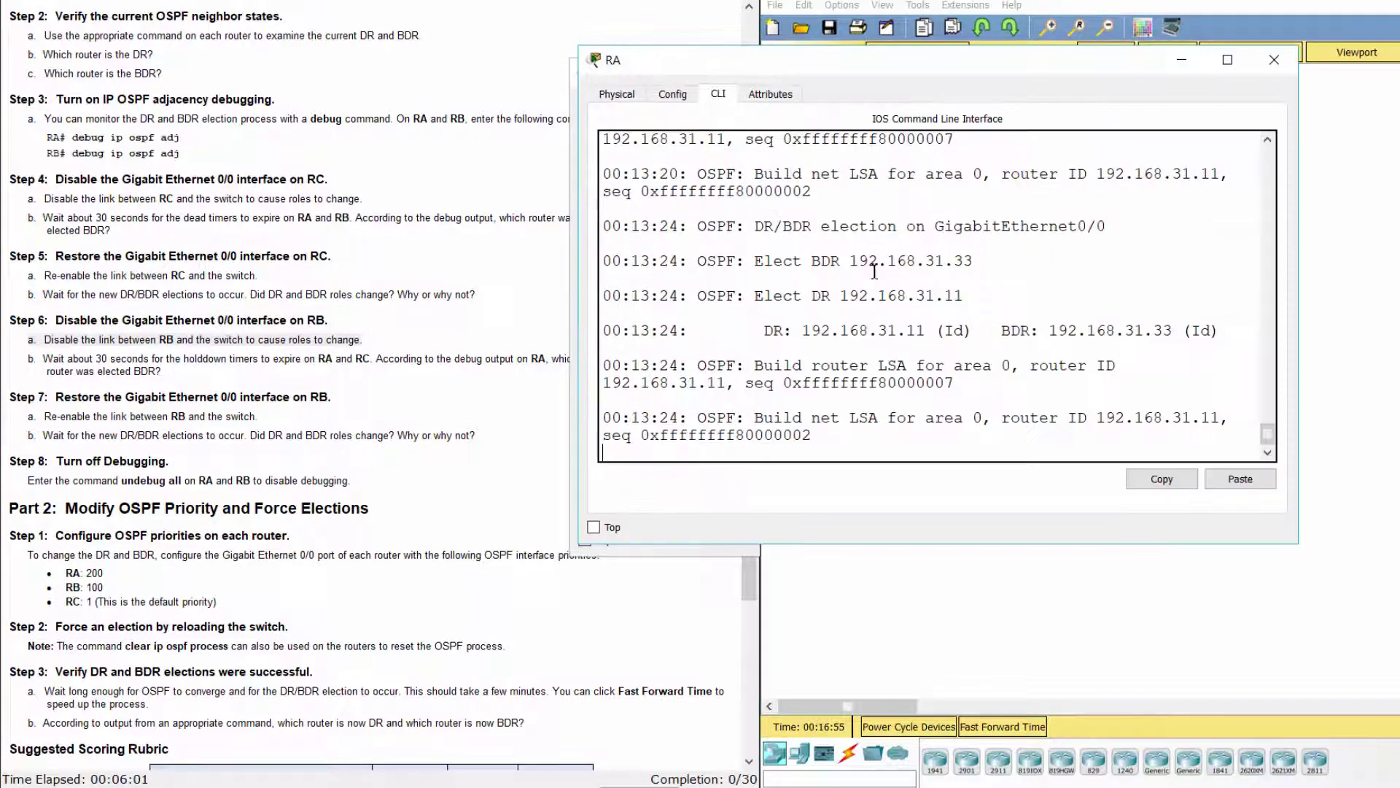
left_click(747, 451)
key("Return")
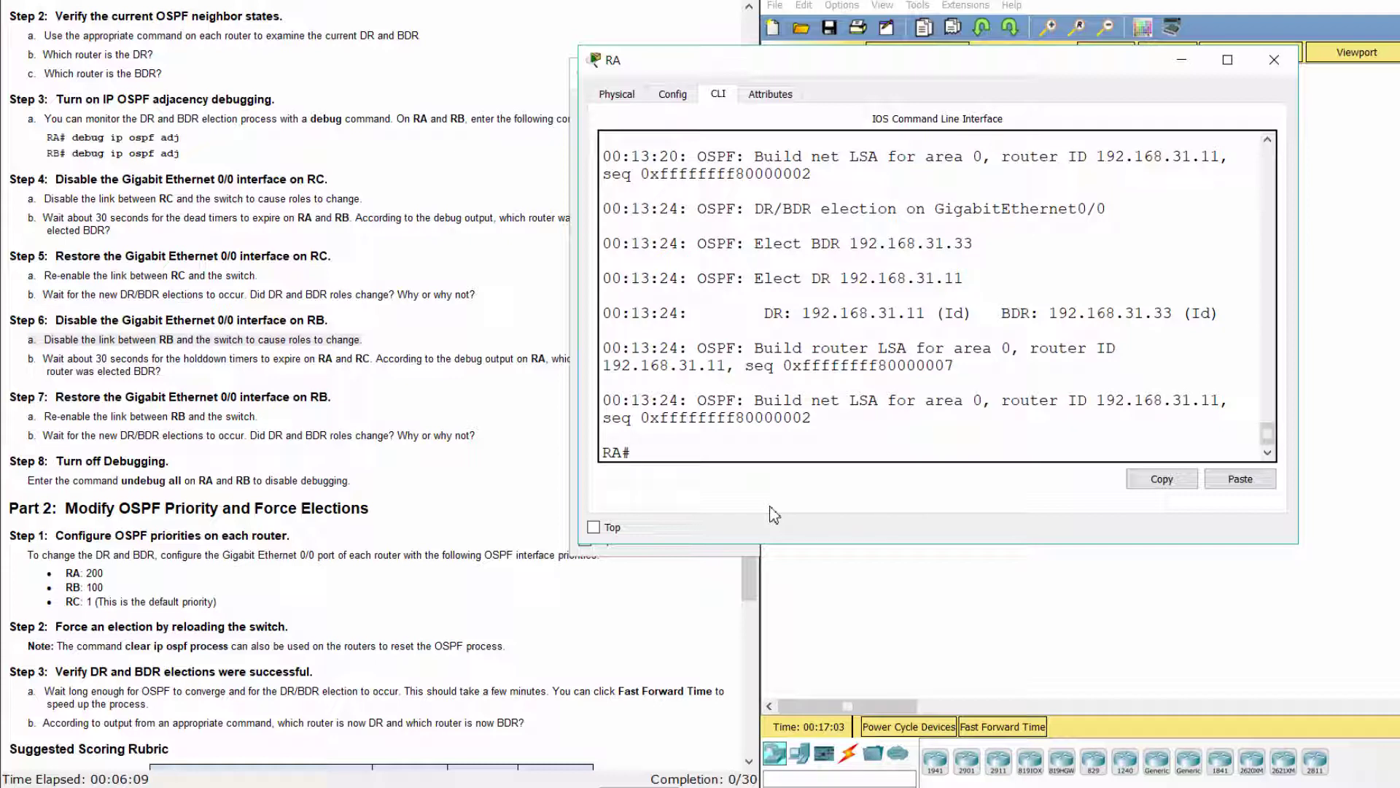
type("show ip ospf in")
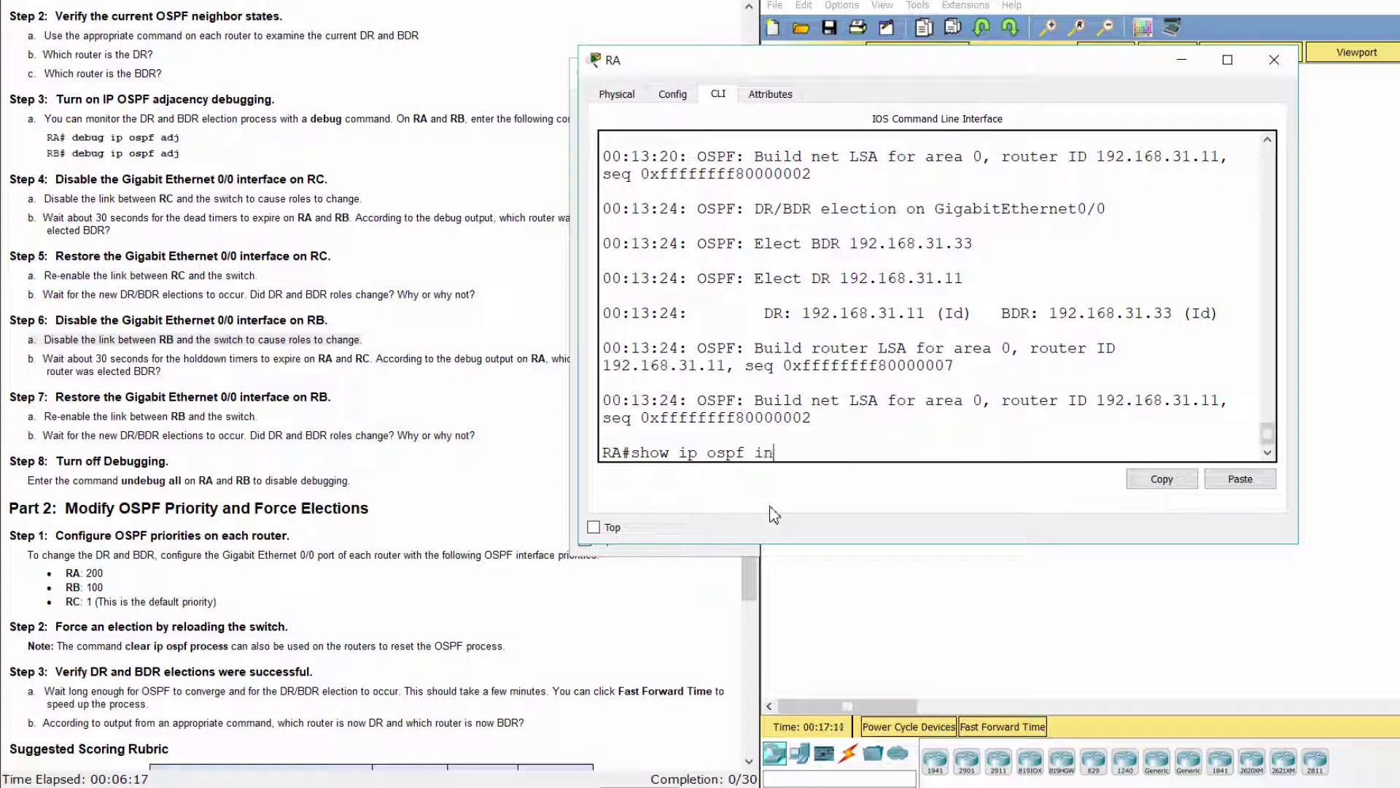
type("t g0/0")
key("Return")
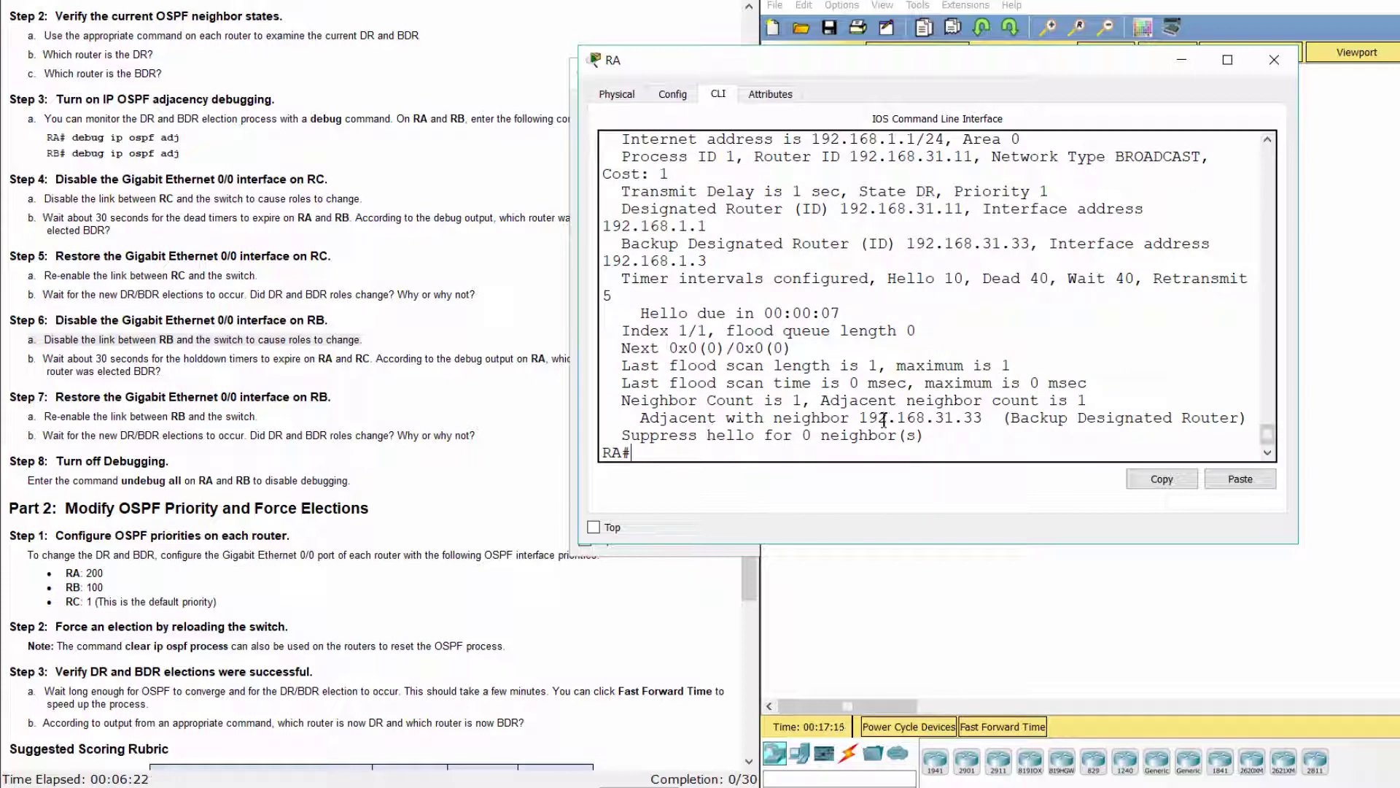
Confirm RA is DR with RC (192.168.31.33) as BDR, then highlight the Step 7 heading.
left_click_drag(850, 418, 1252, 417)
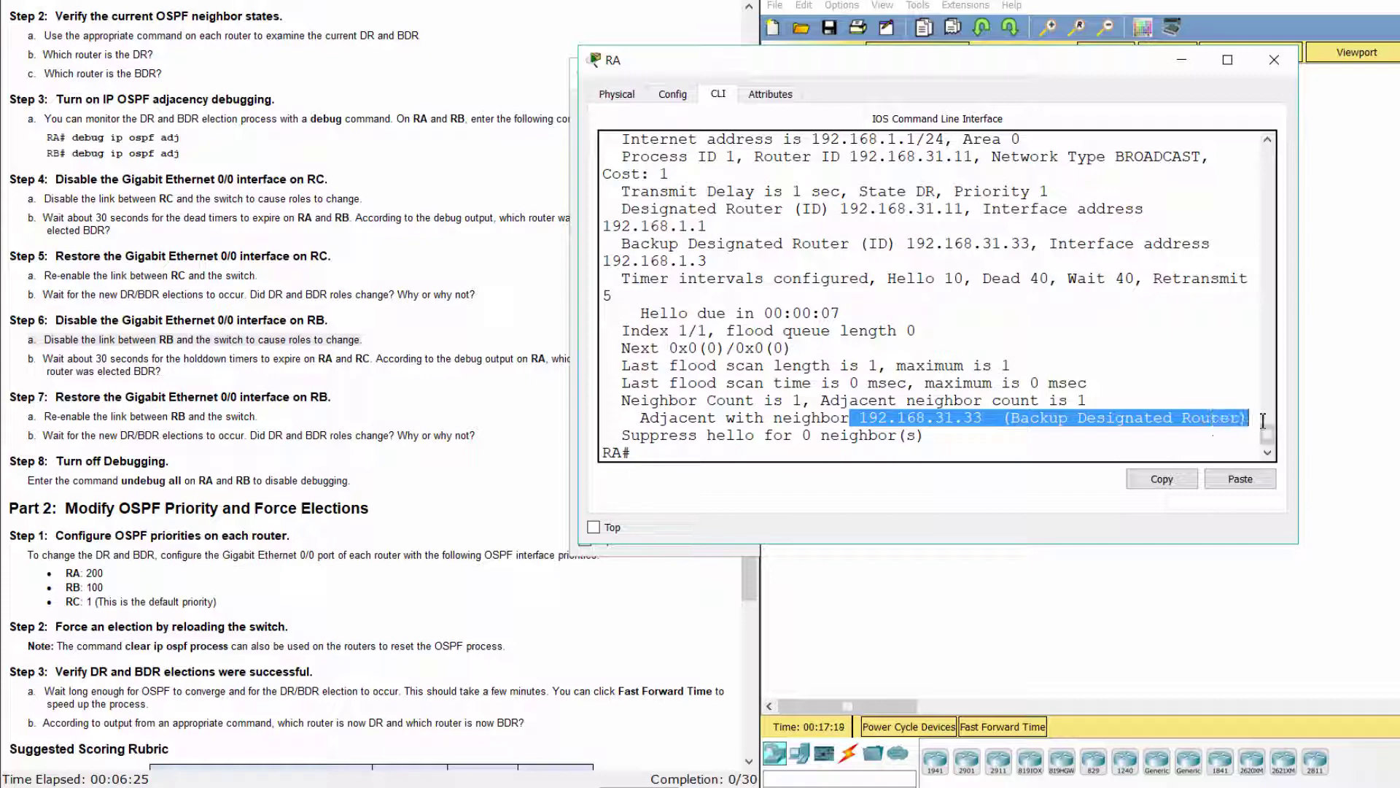
scroll(1072, 394, "up", 2)
scroll(1072, 395, "up", 5)
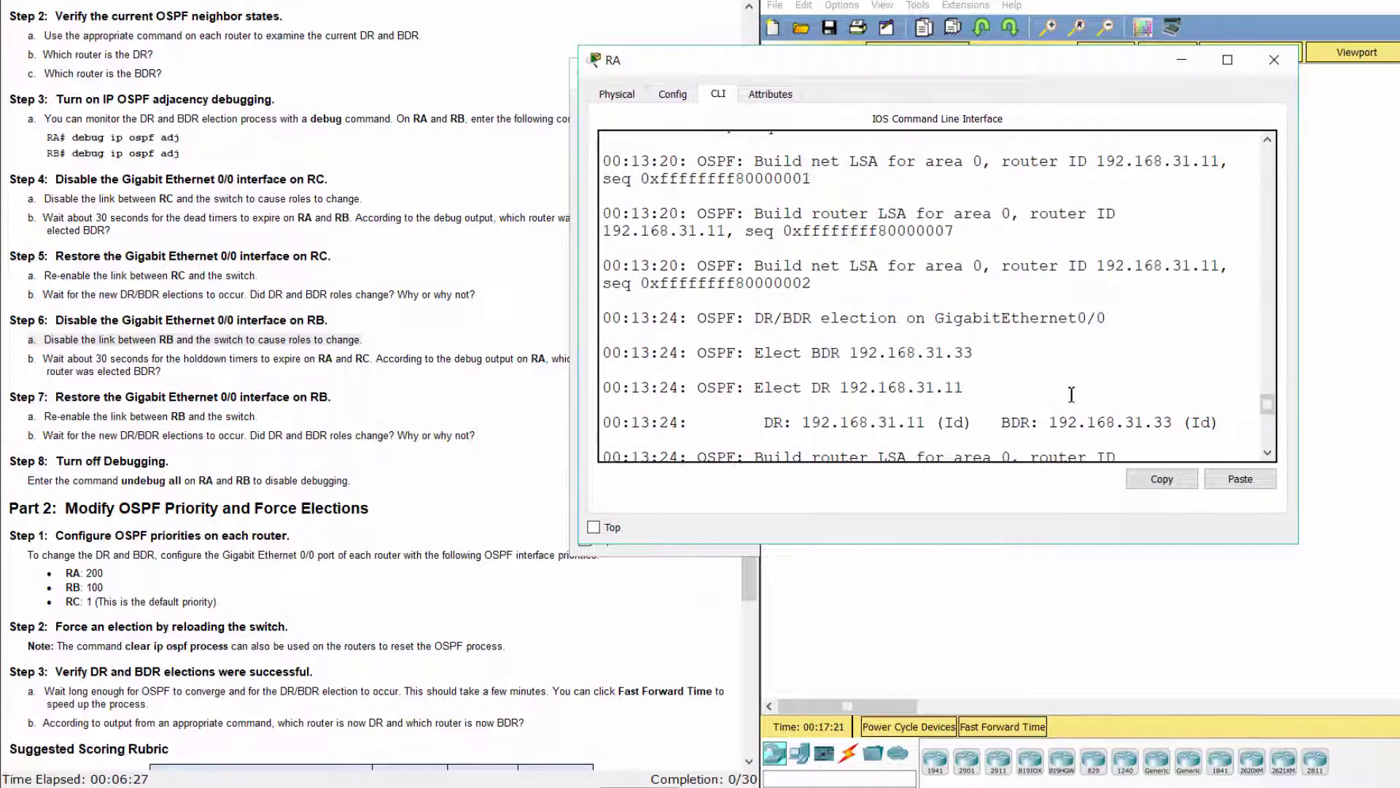
left_click_drag(816, 353, 988, 365)
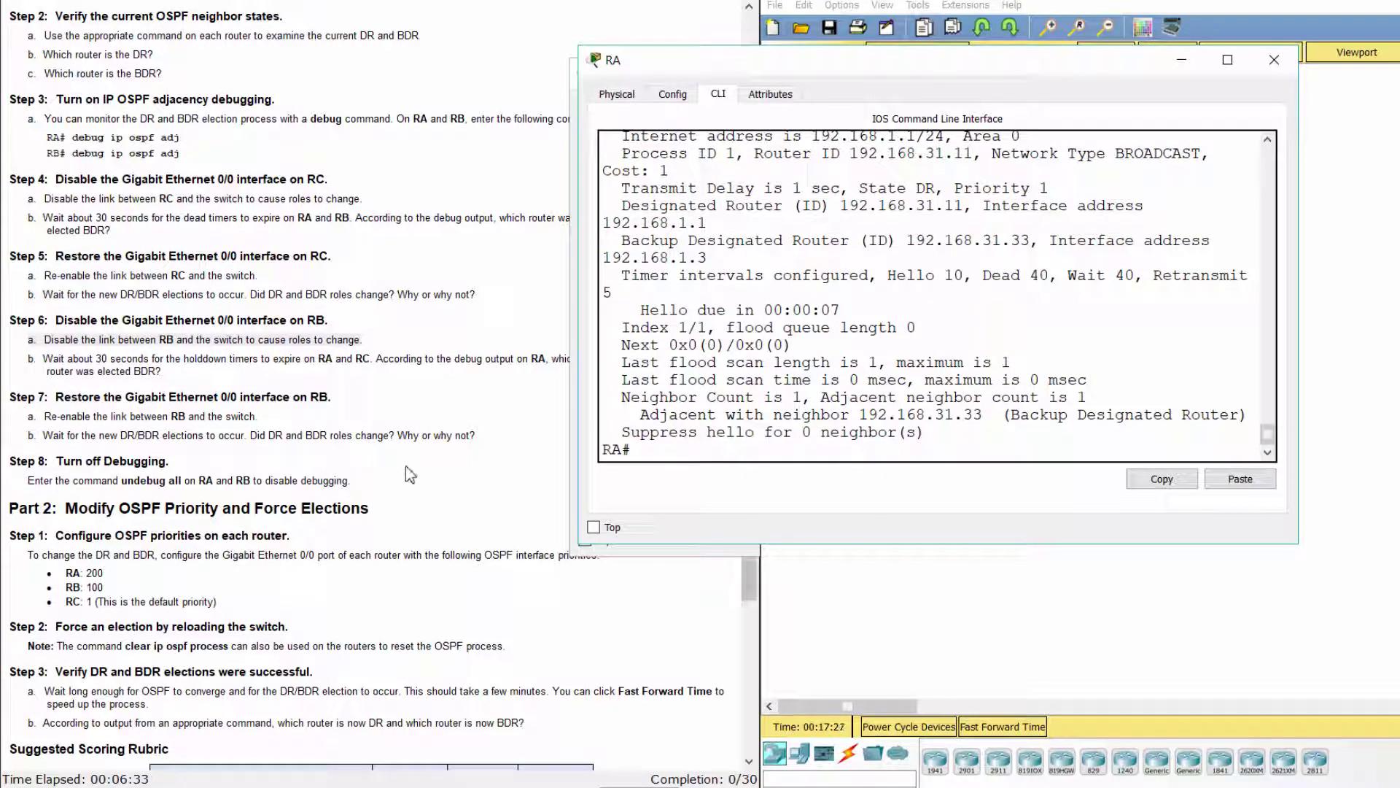
left_click(901, 592)
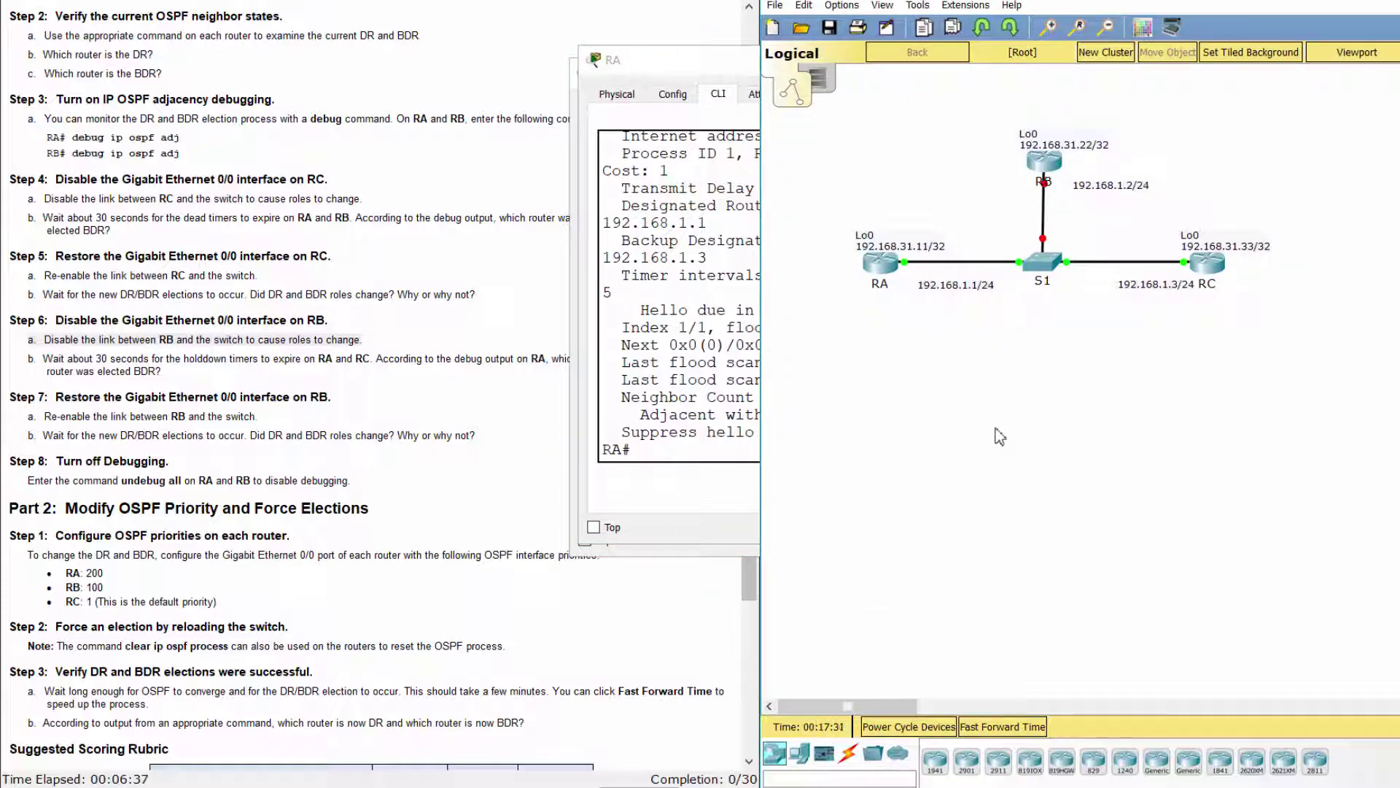
left_click(393, 436)
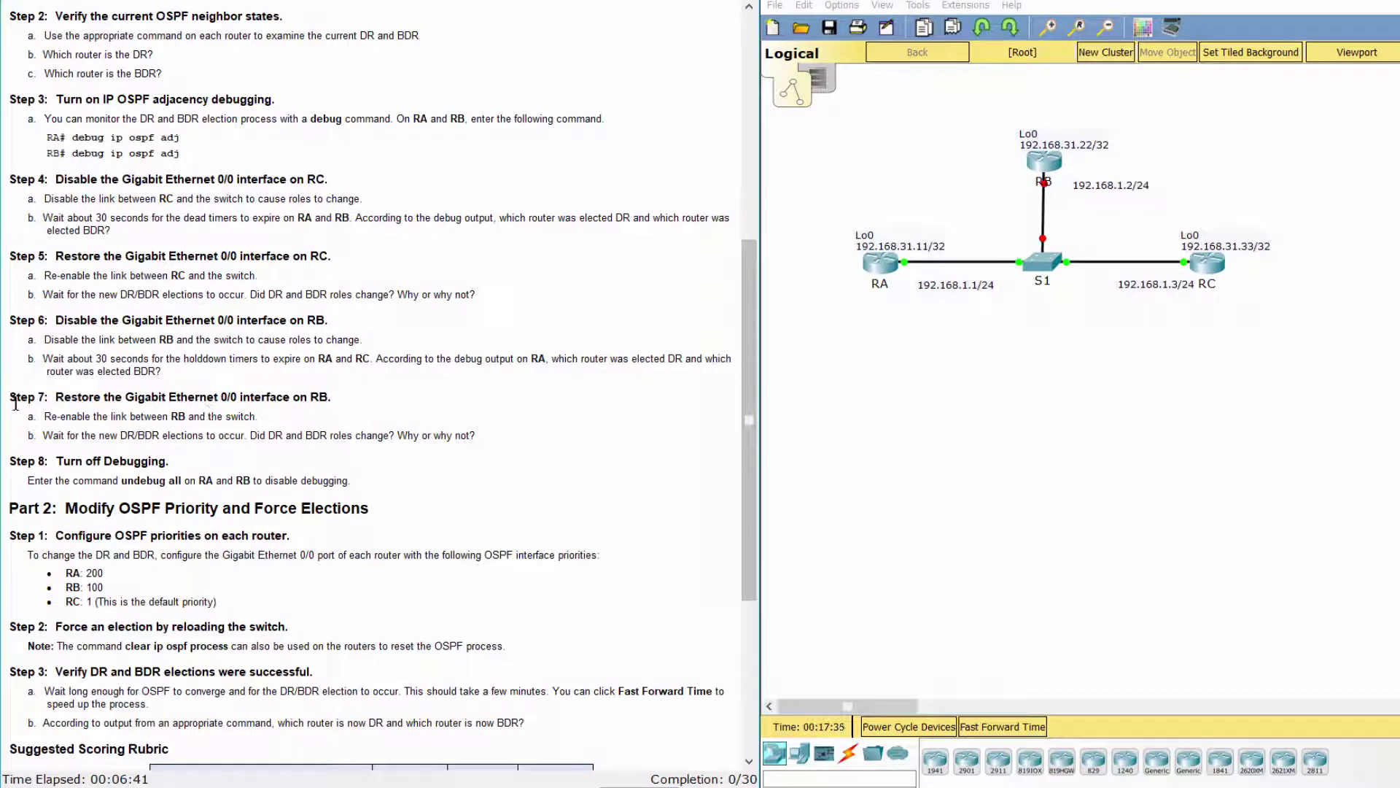
left_click_drag(12, 401, 362, 412)
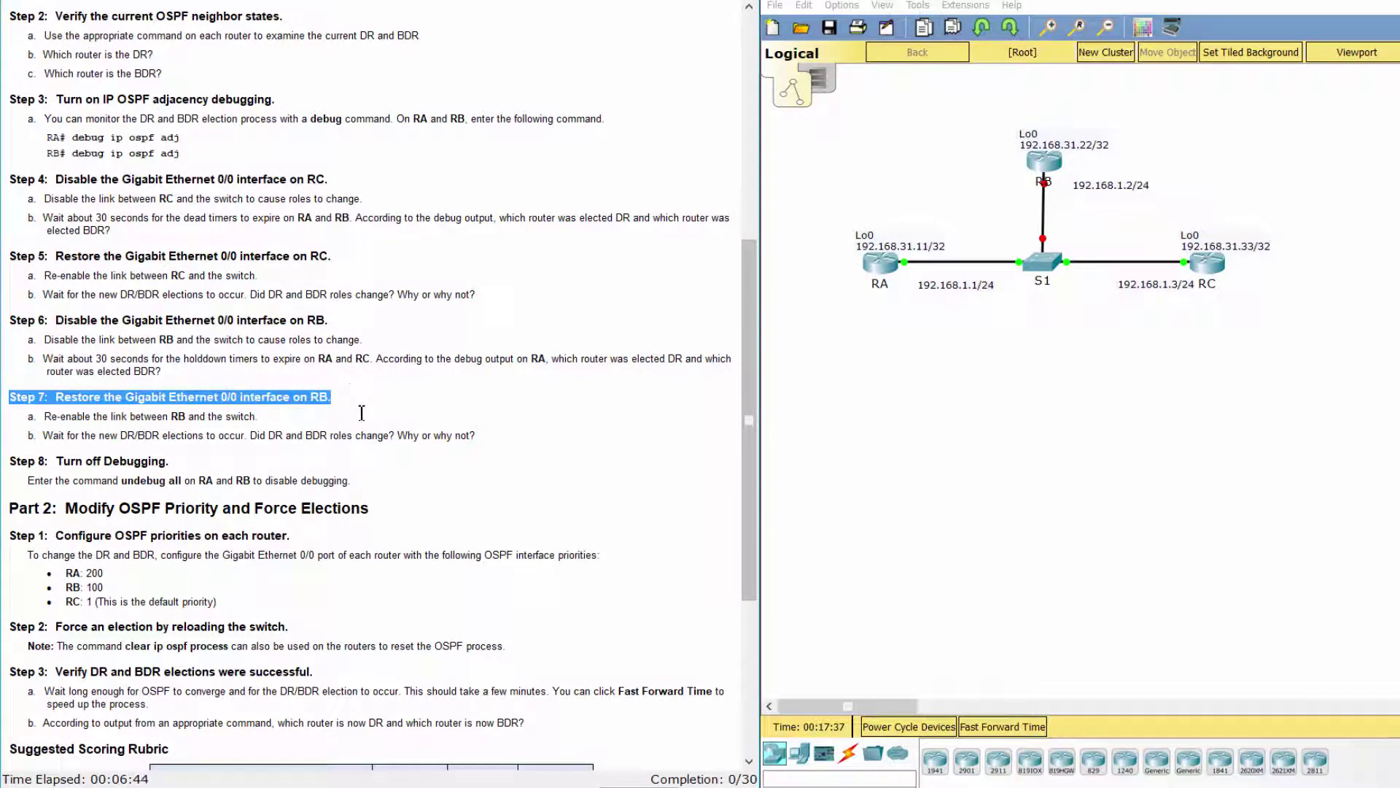
Re-enable RB's GigabitEthernet0/0 with the no shutdown command.
left_click(1057, 164)
left_click(1057, 164)
type("no")
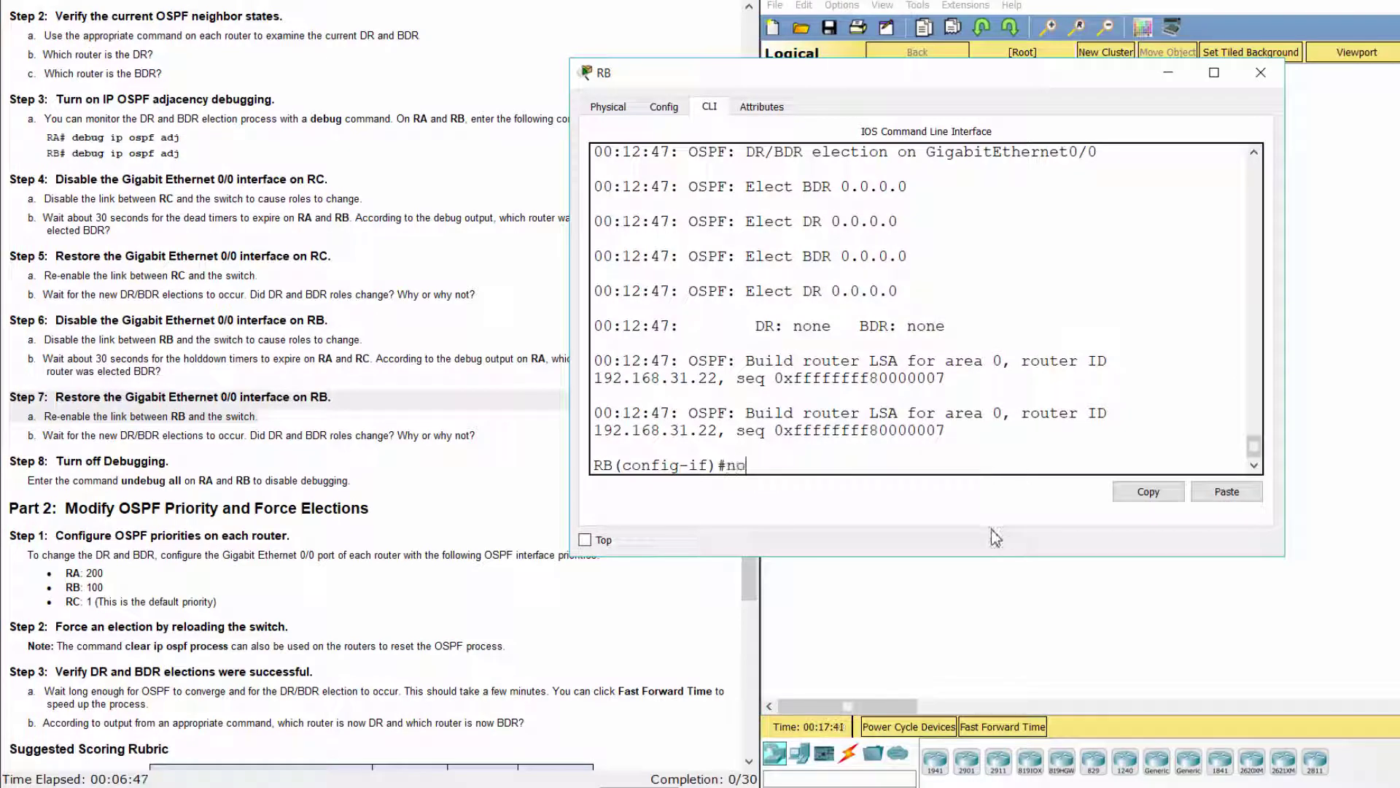
type(" shutdown")
key("Return")
key("Return")
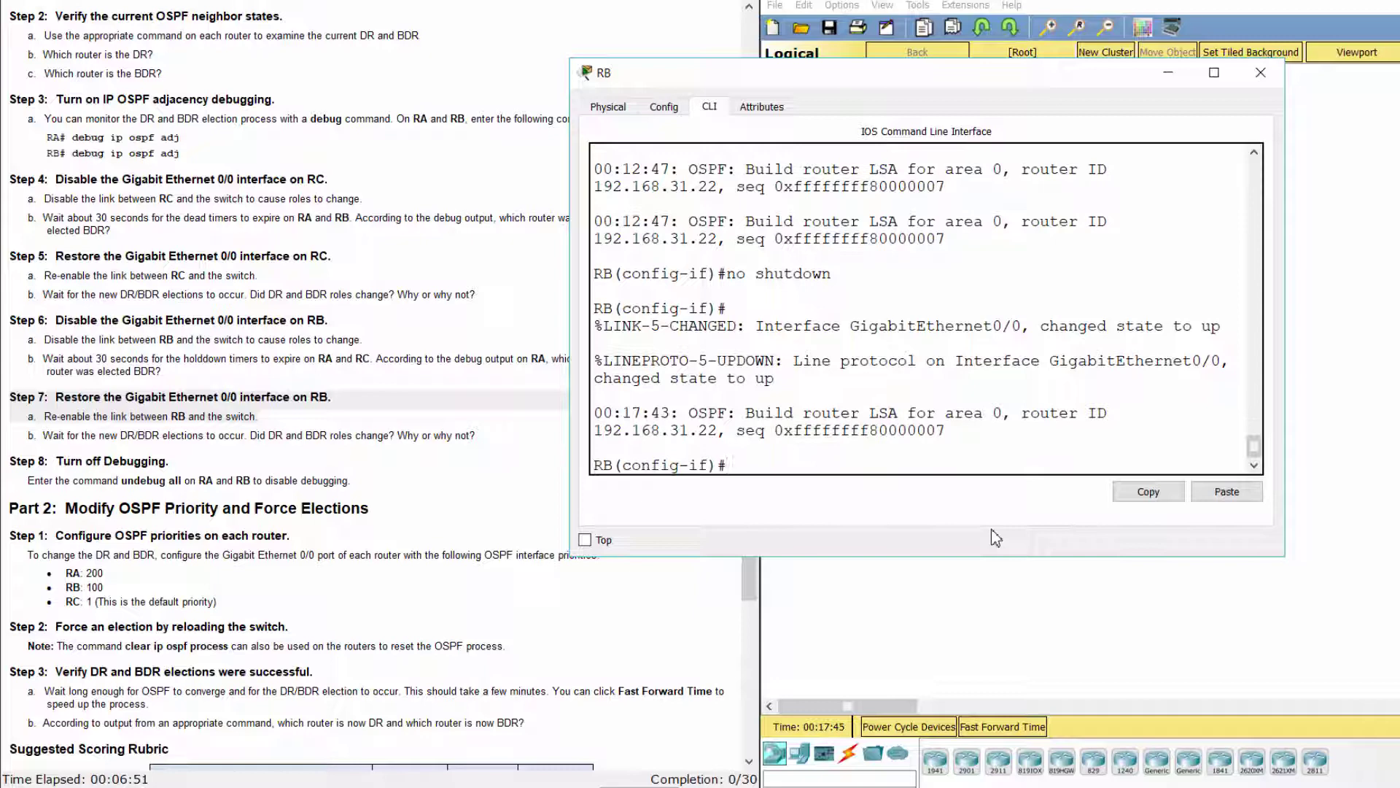
Fast-forward simulation time several times for OSPF convergence, then mark the Step 7b instruction line.
left_click(965, 737)
left_click(977, 733)
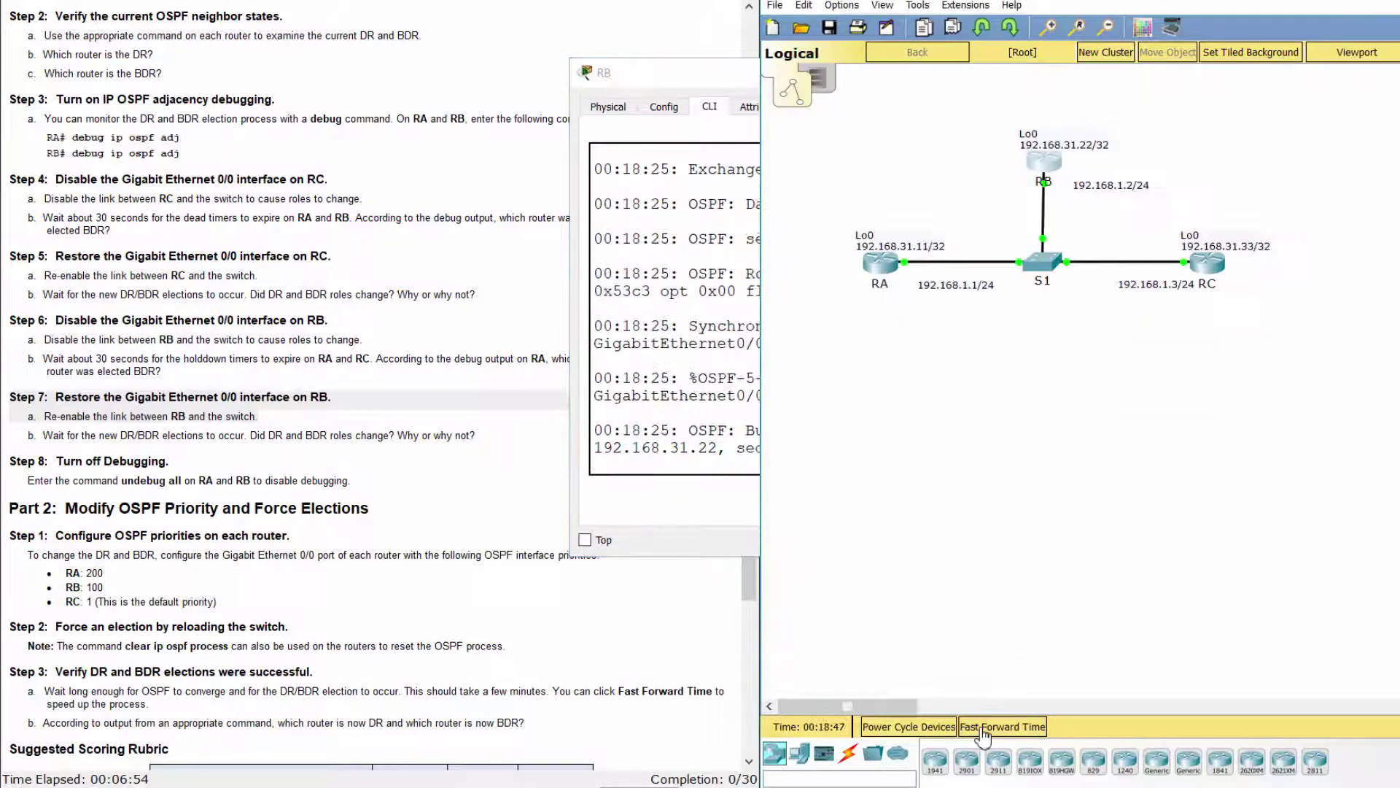
left_click(985, 730)
left_click(985, 729)
left_click(982, 732)
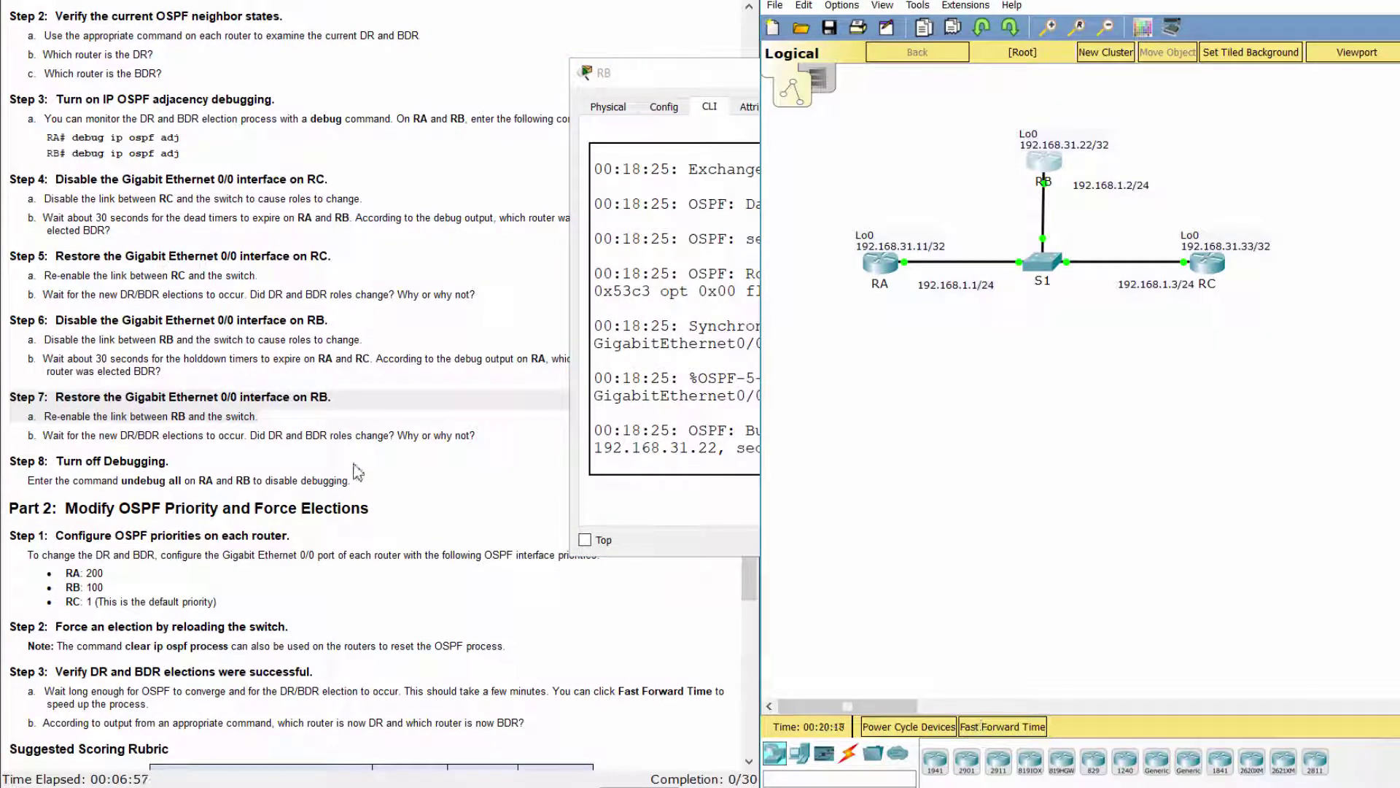
left_click(371, 461)
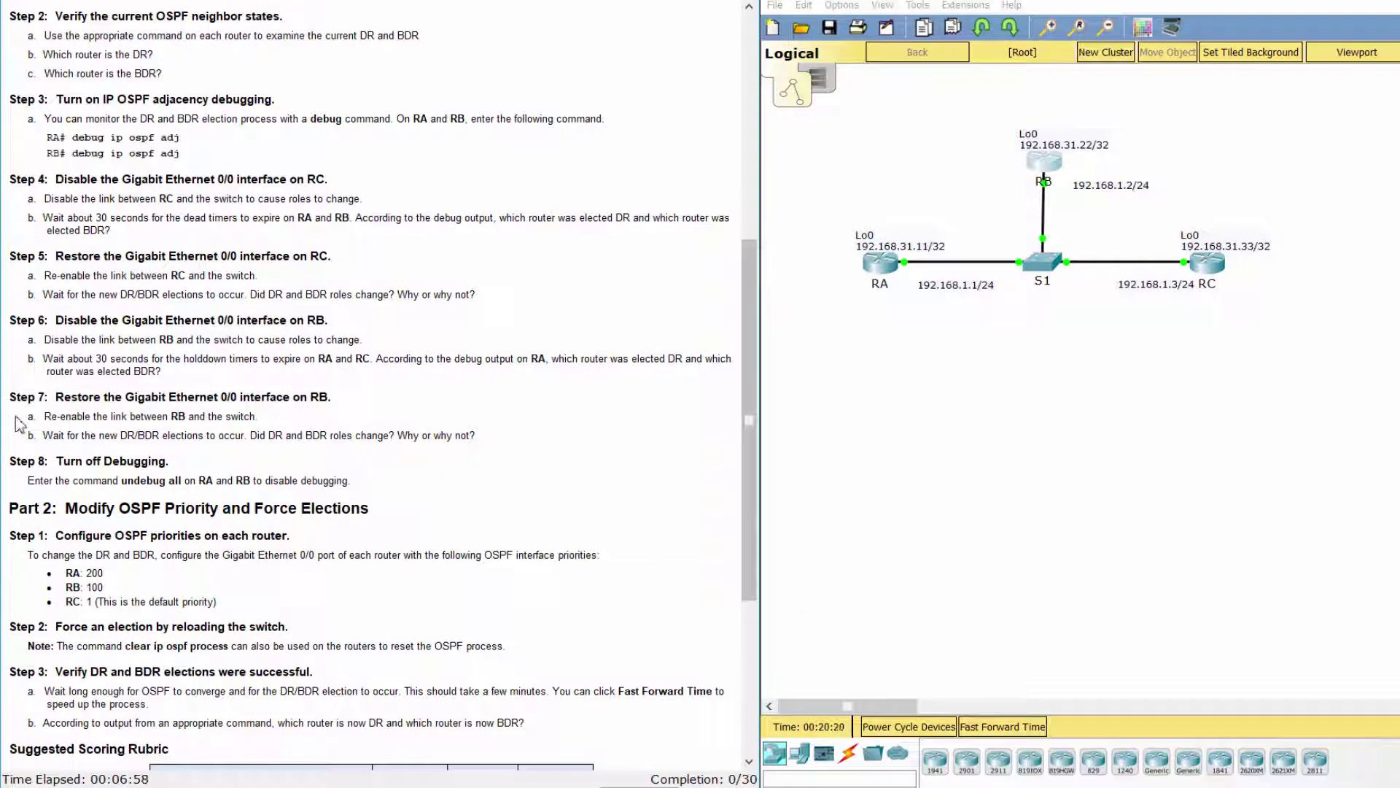
left_click_drag(22, 430, 478, 440)
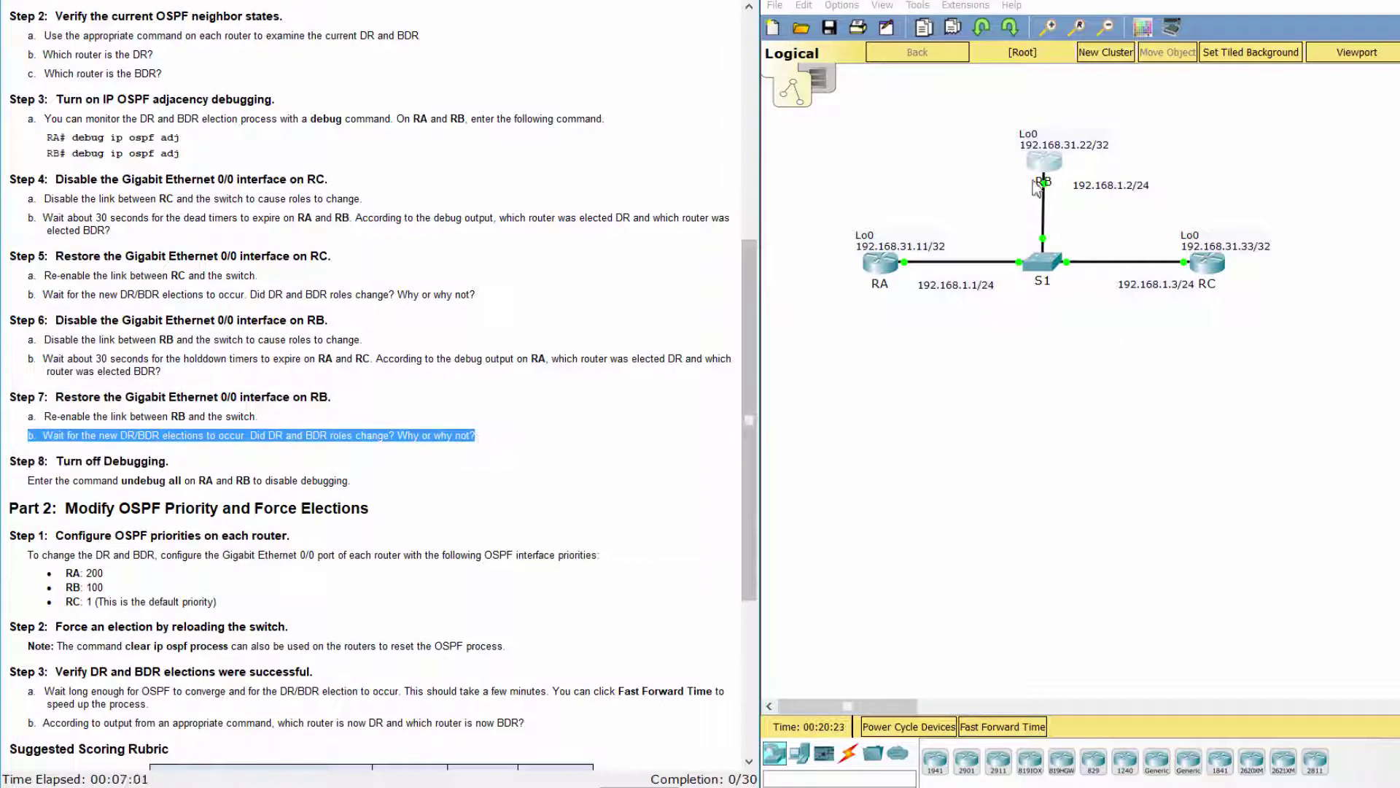
Run show ip ospf int g0/0 on RA to confirm RA DR, RC BDR, RB adjacent; mark Step 8.
left_click(891, 261)
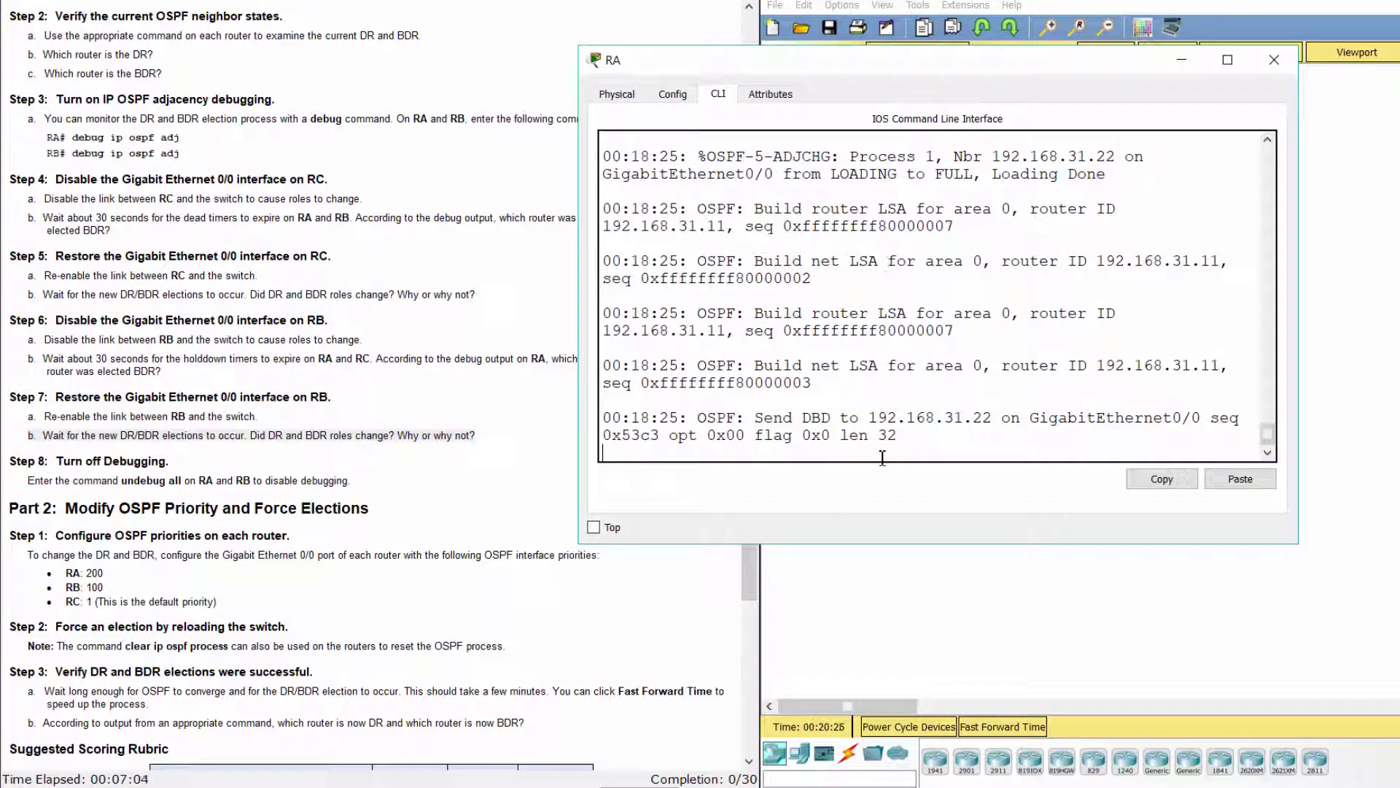
key("Return")
scroll(885, 455, "up", 5)
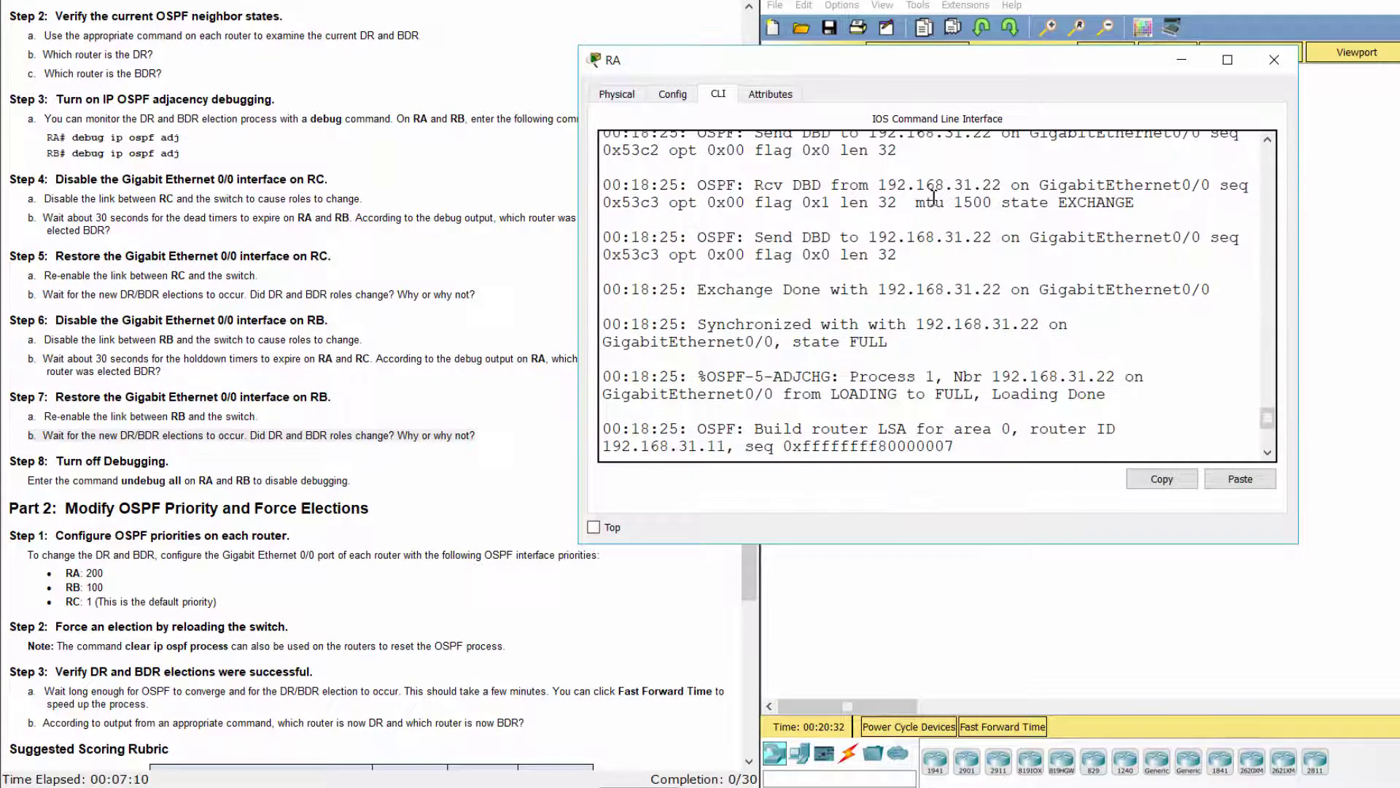
type("show")
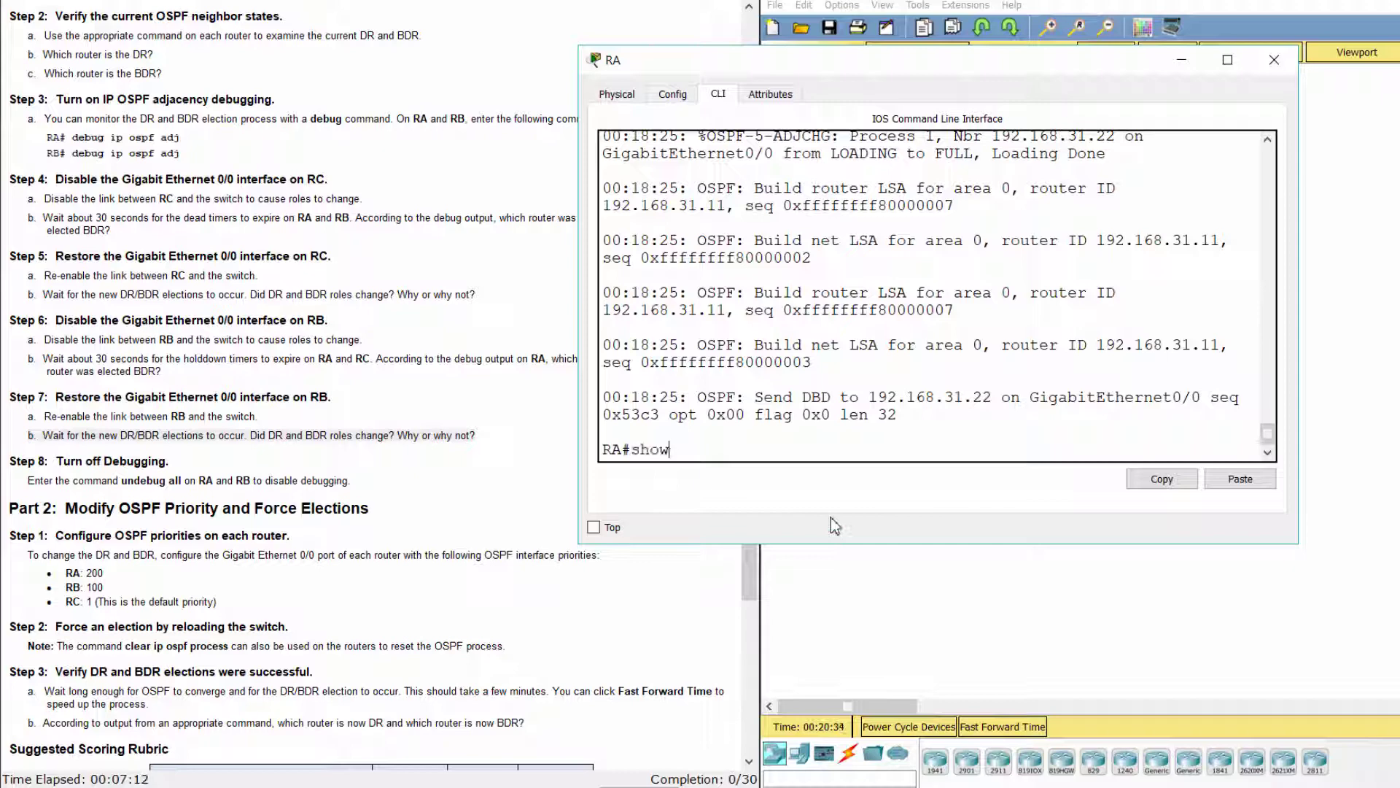
type(" ip ospf int g0")
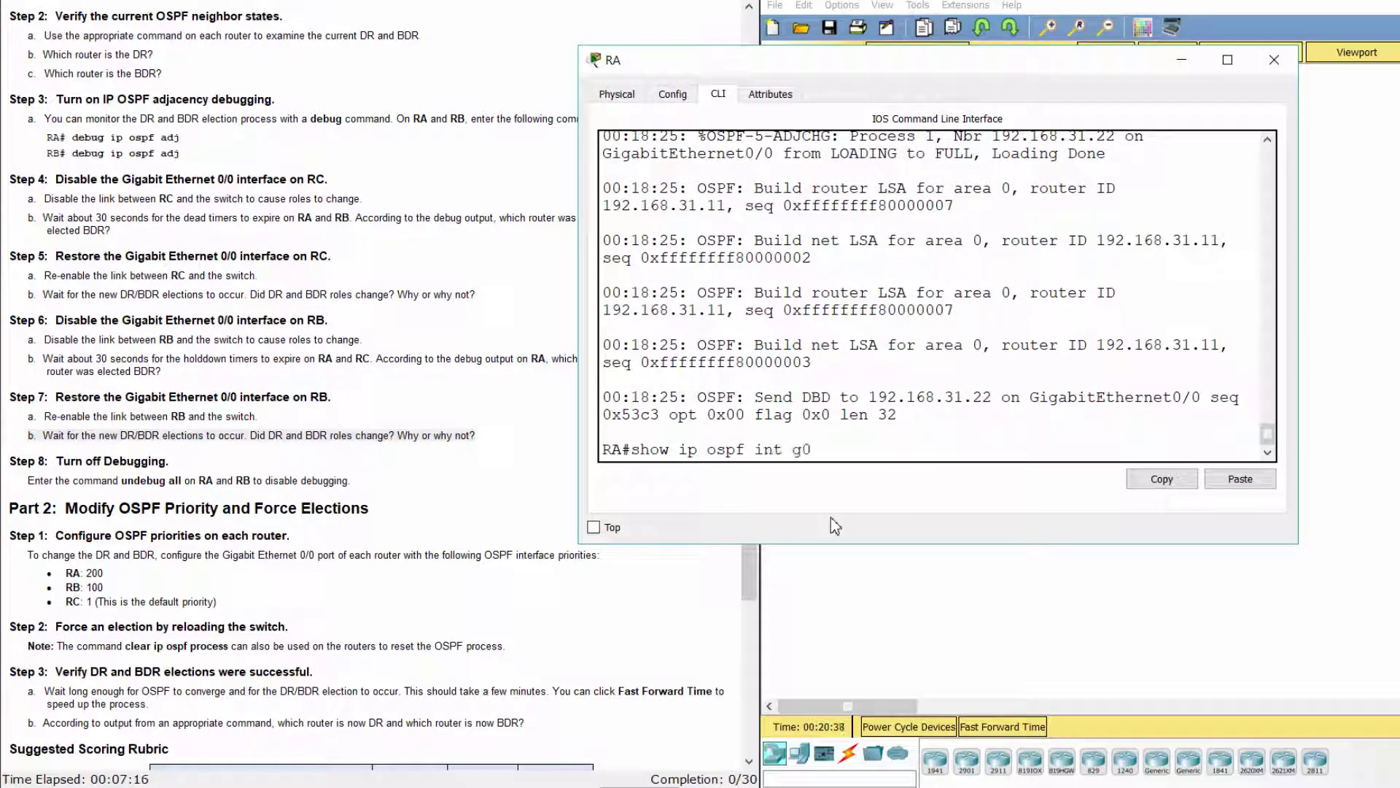
type("/0")
key("Return")
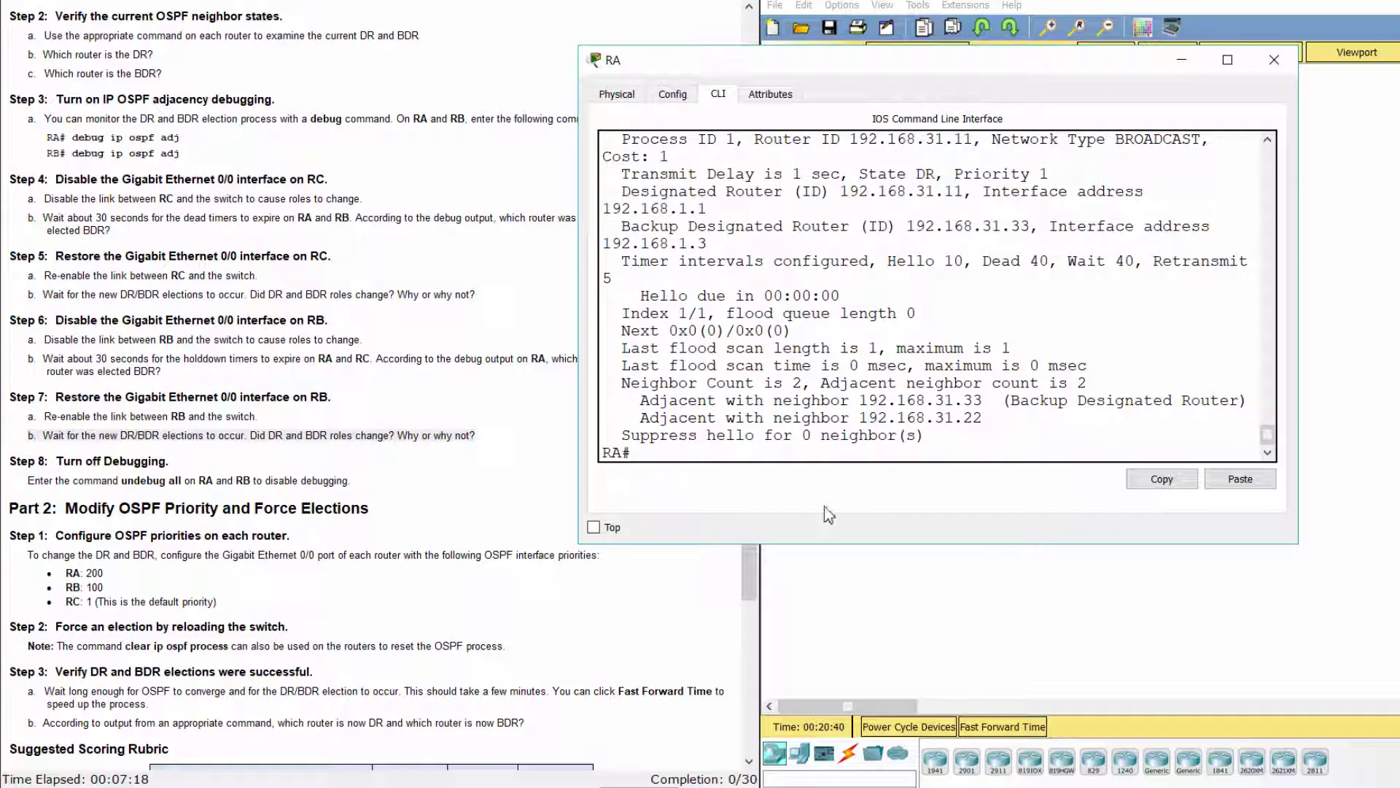
left_click_drag(643, 401, 1042, 422)
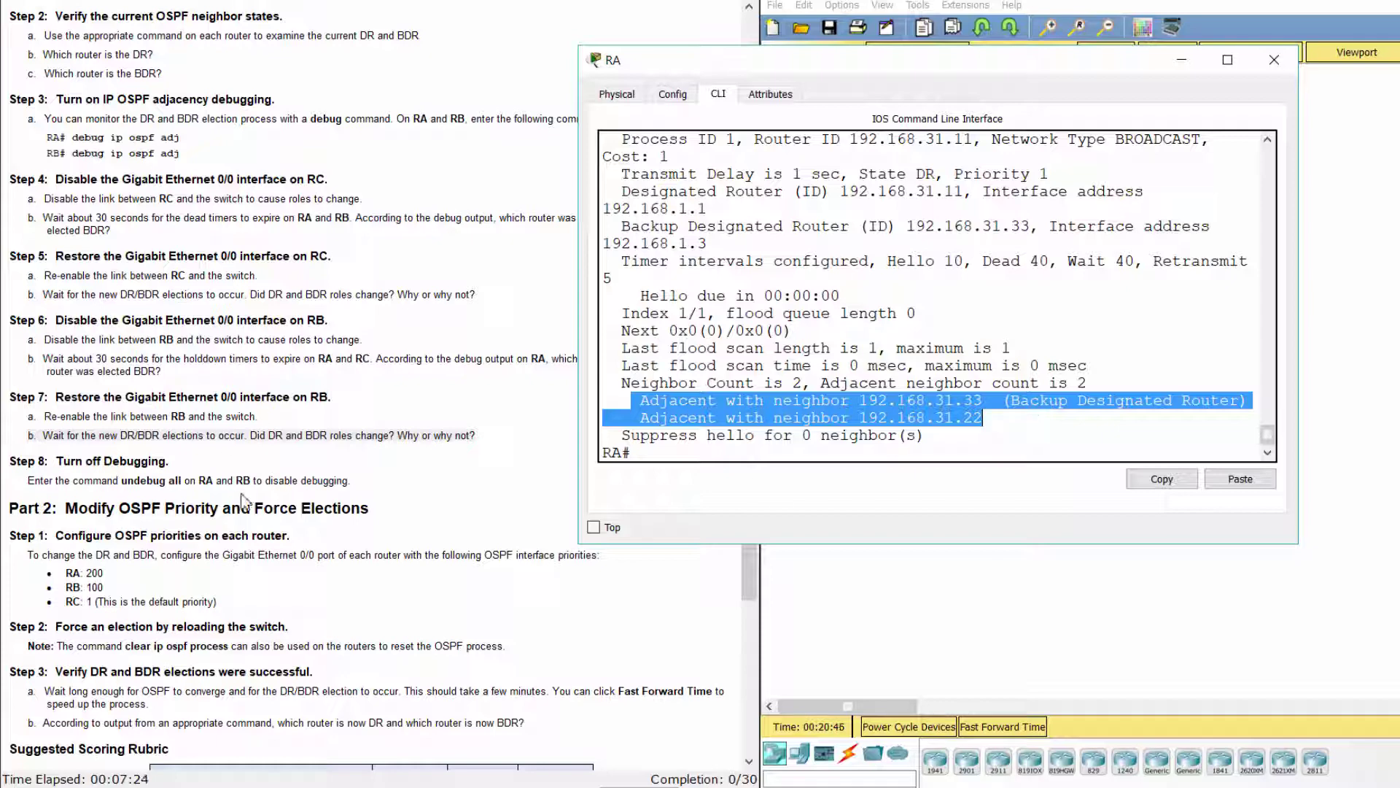
left_click(191, 481)
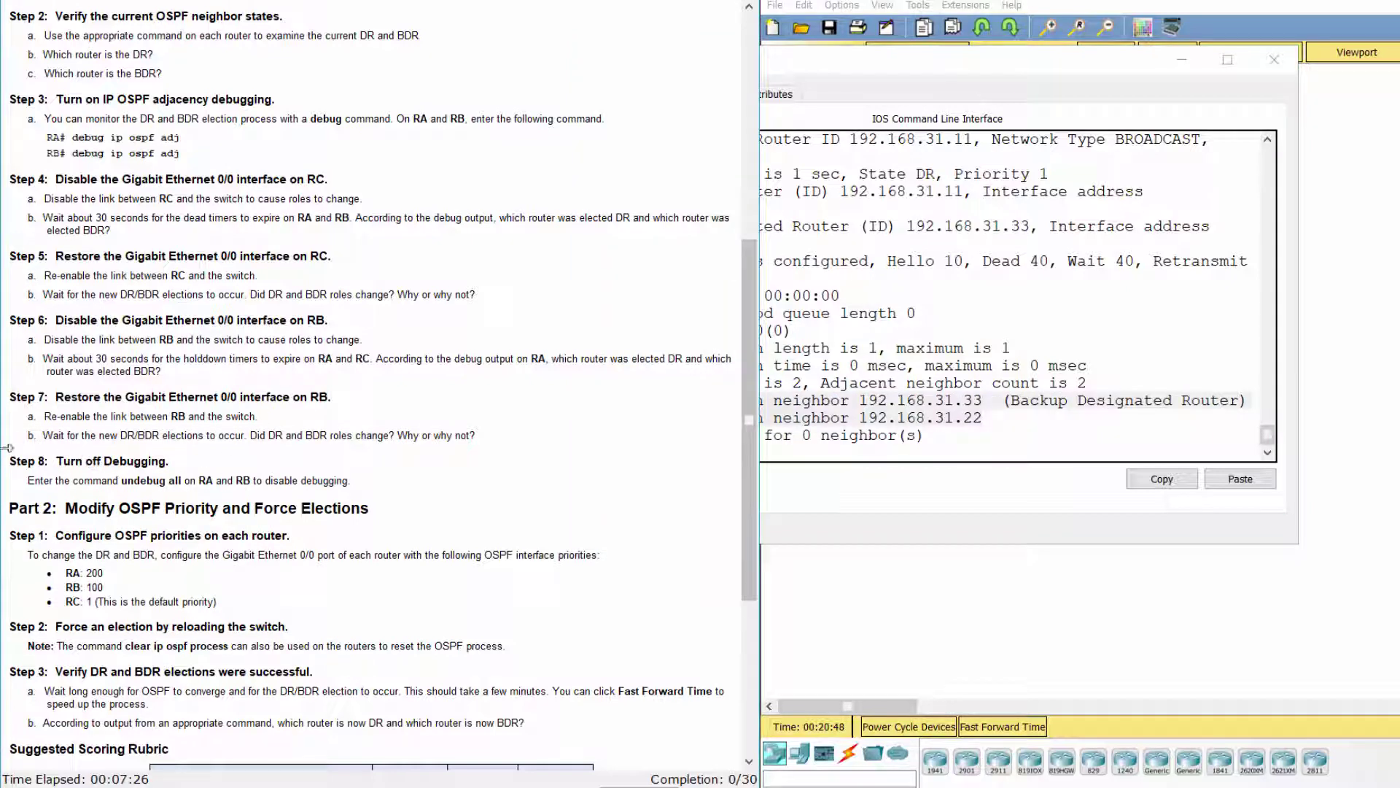
left_click_drag(10, 461, 173, 452)
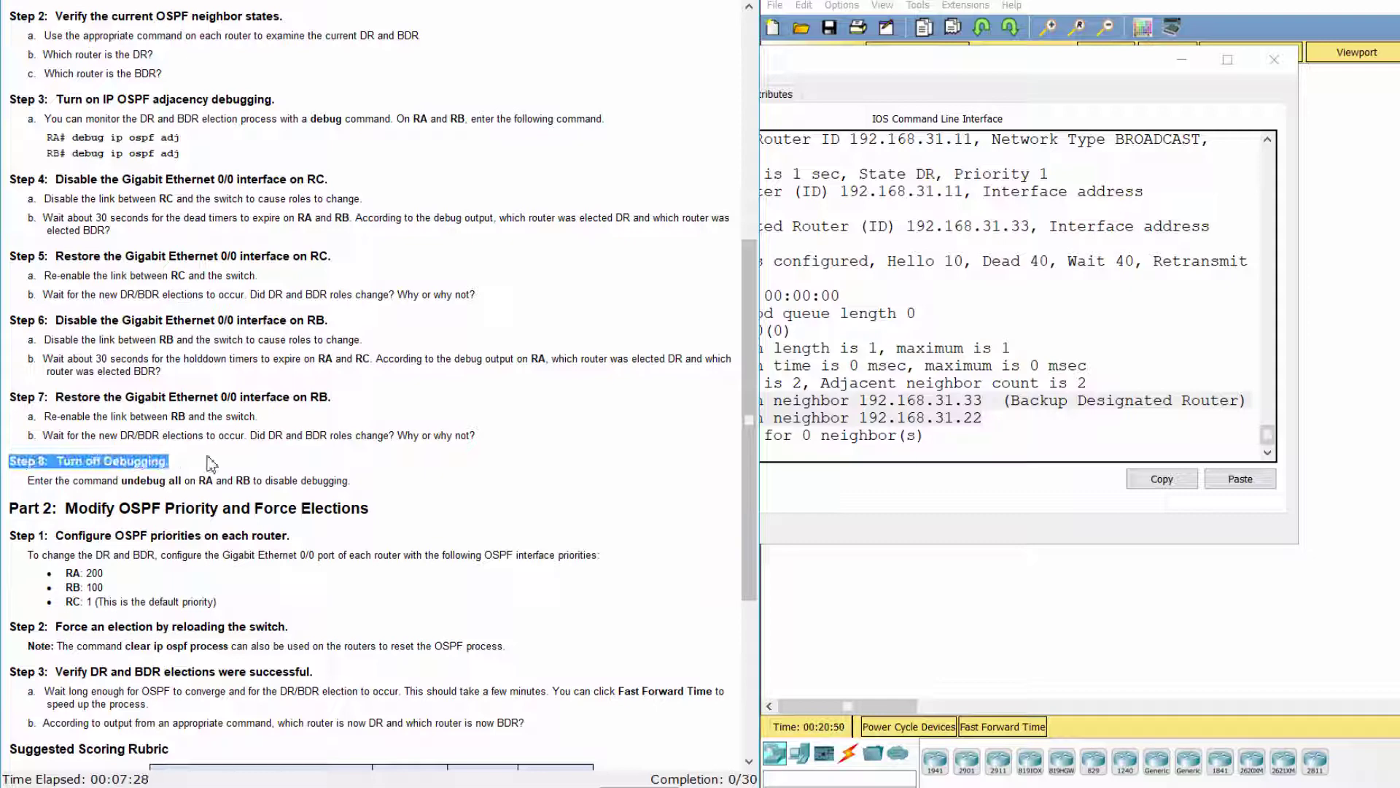
Turn off all debugging on RA with undebug all.
left_click(862, 454)
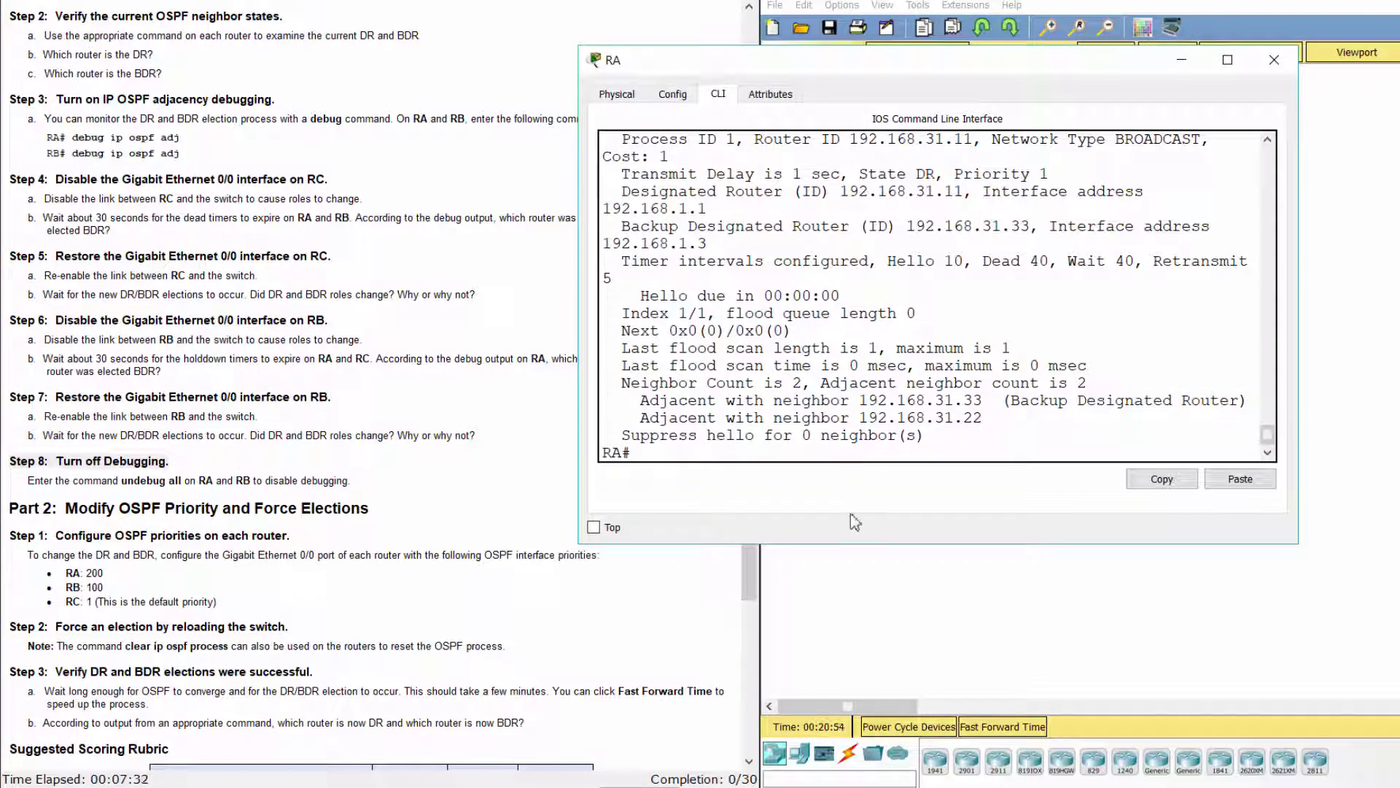
type("undebug all")
key("Return")
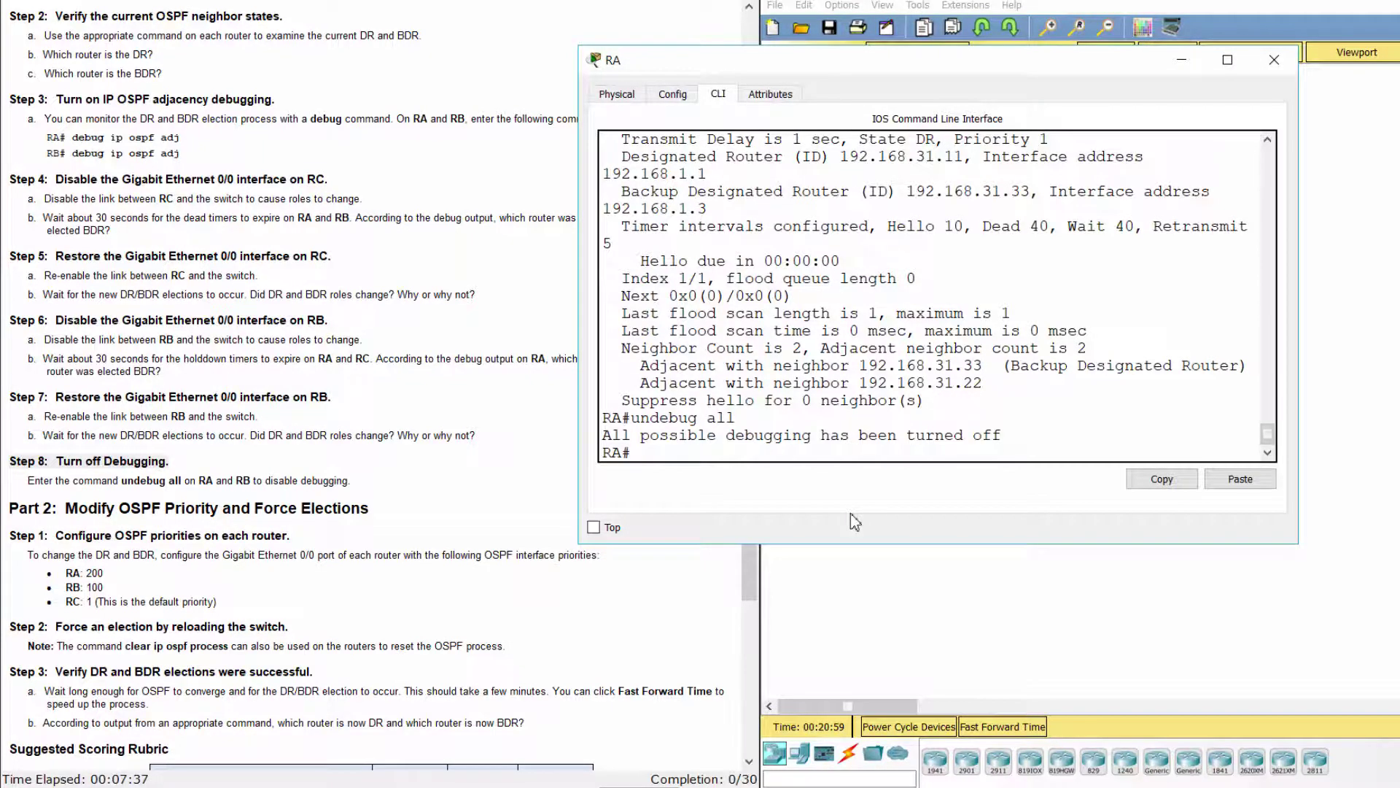
Exit RB back to the privileged prompt and run undebug all there.
left_click(902, 592)
left_click(1050, 165)
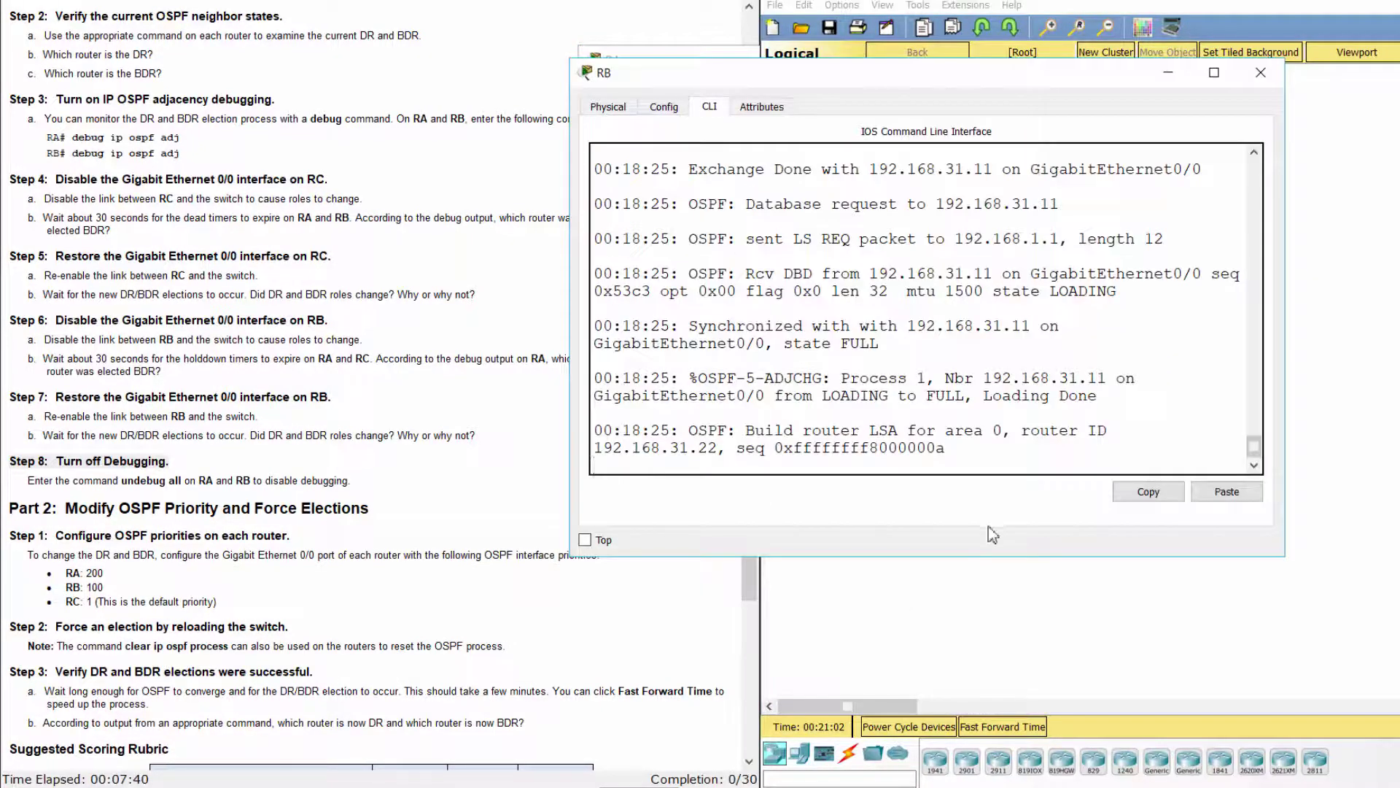
key("Return")
type("exit")
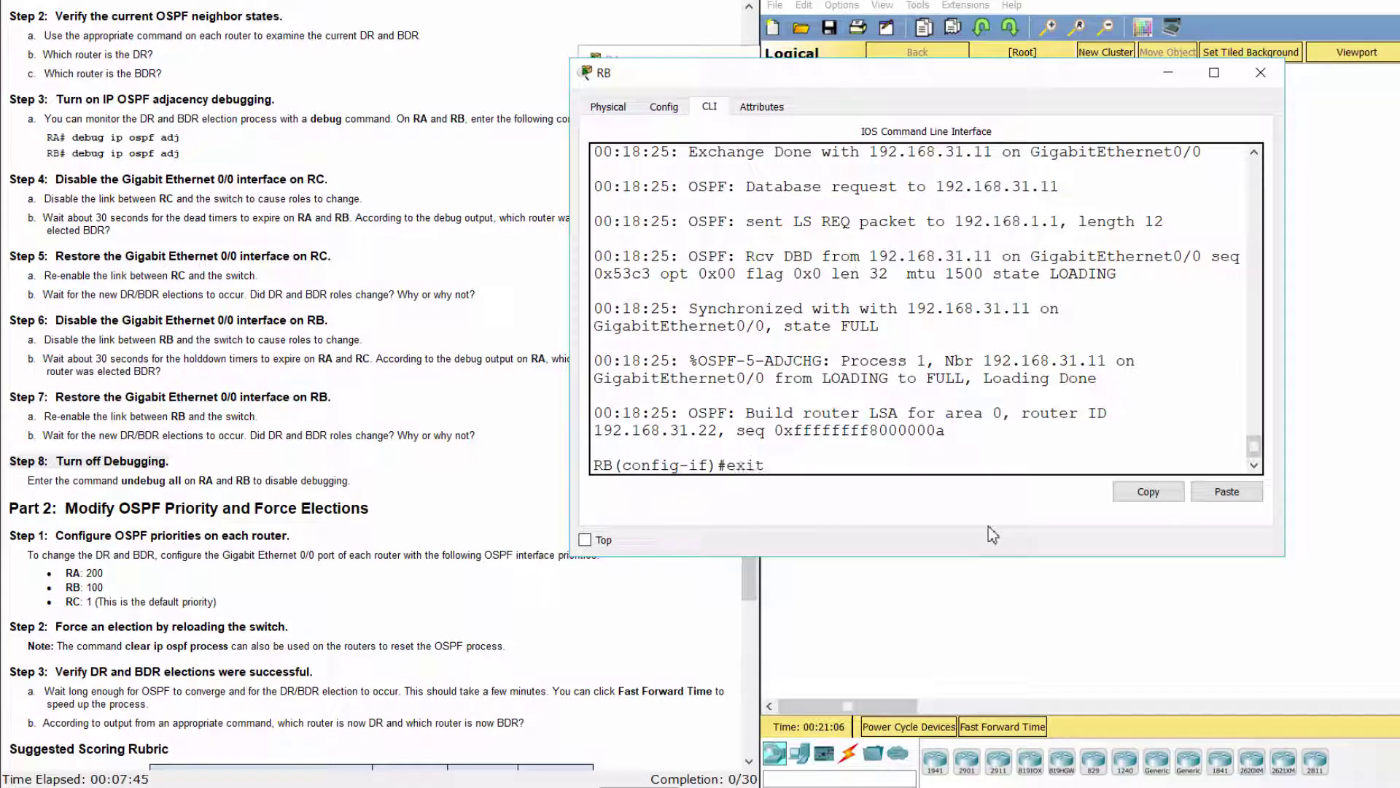
key("Return")
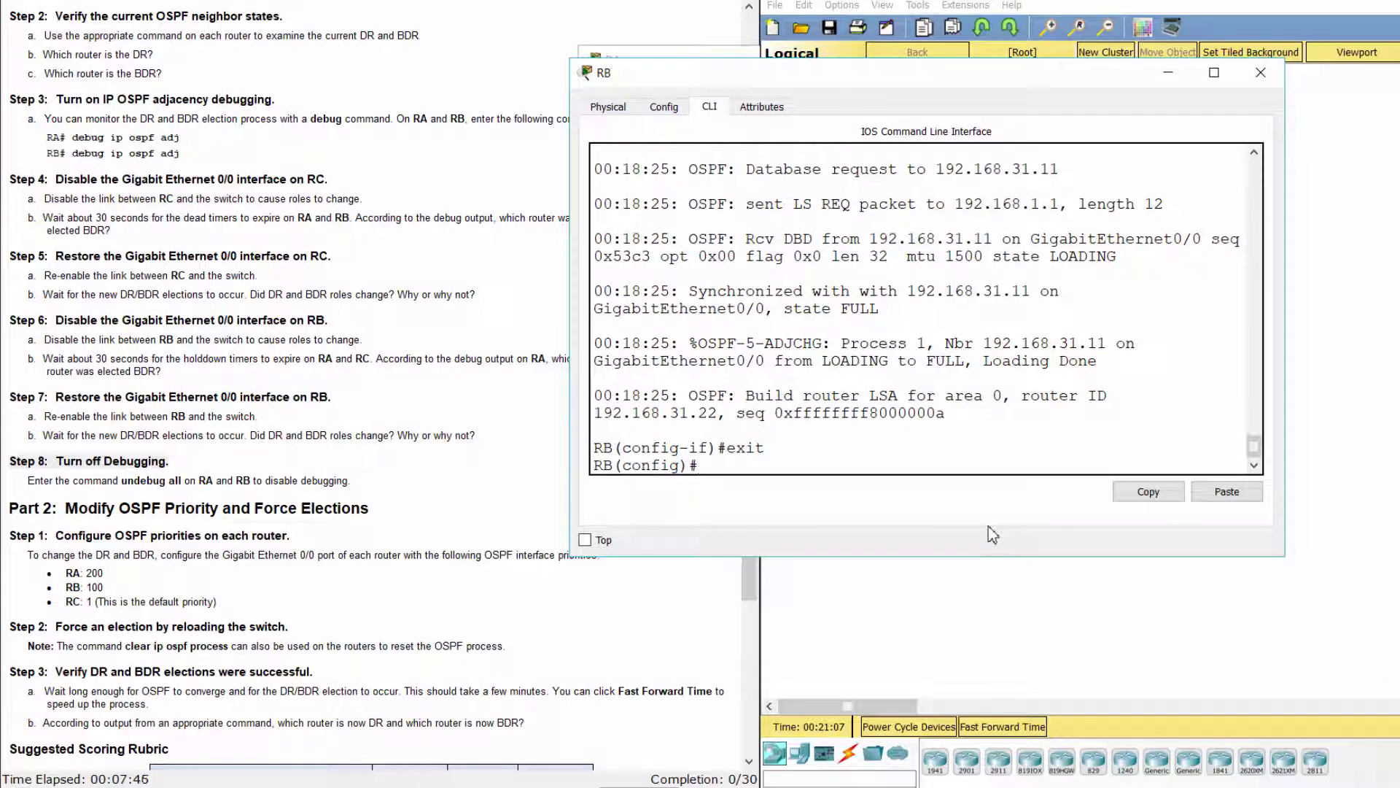
type("exit")
key("Return")
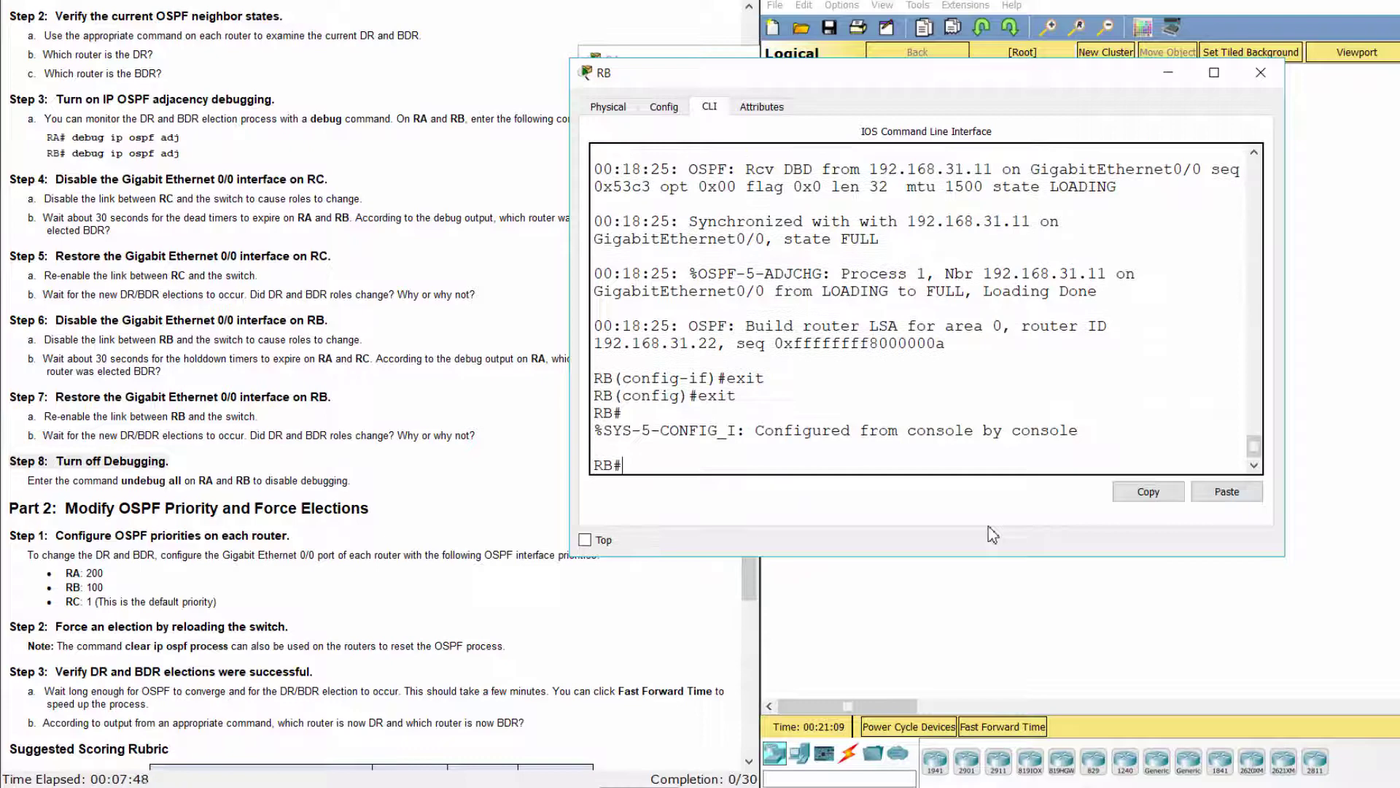
type("unde")
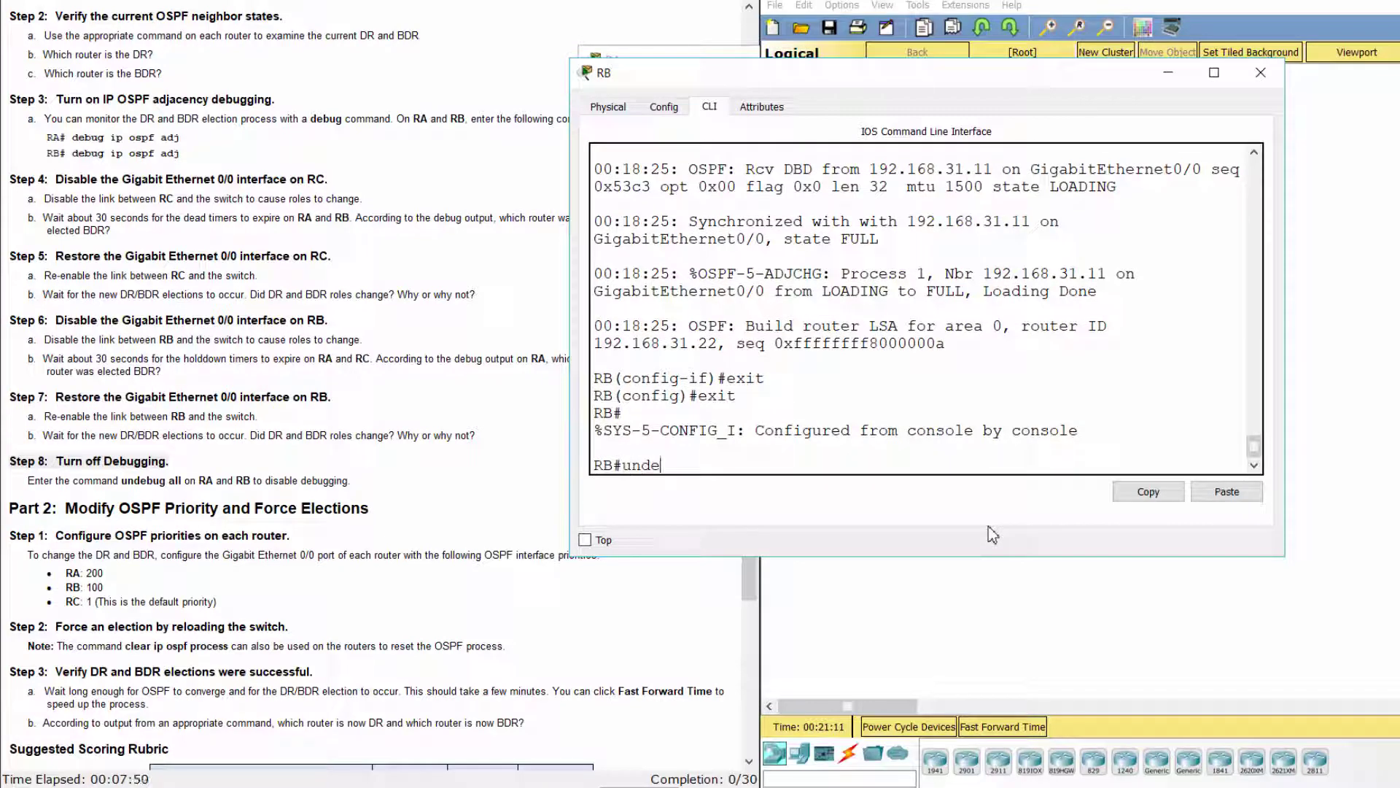
type("bug all")
key("Return")
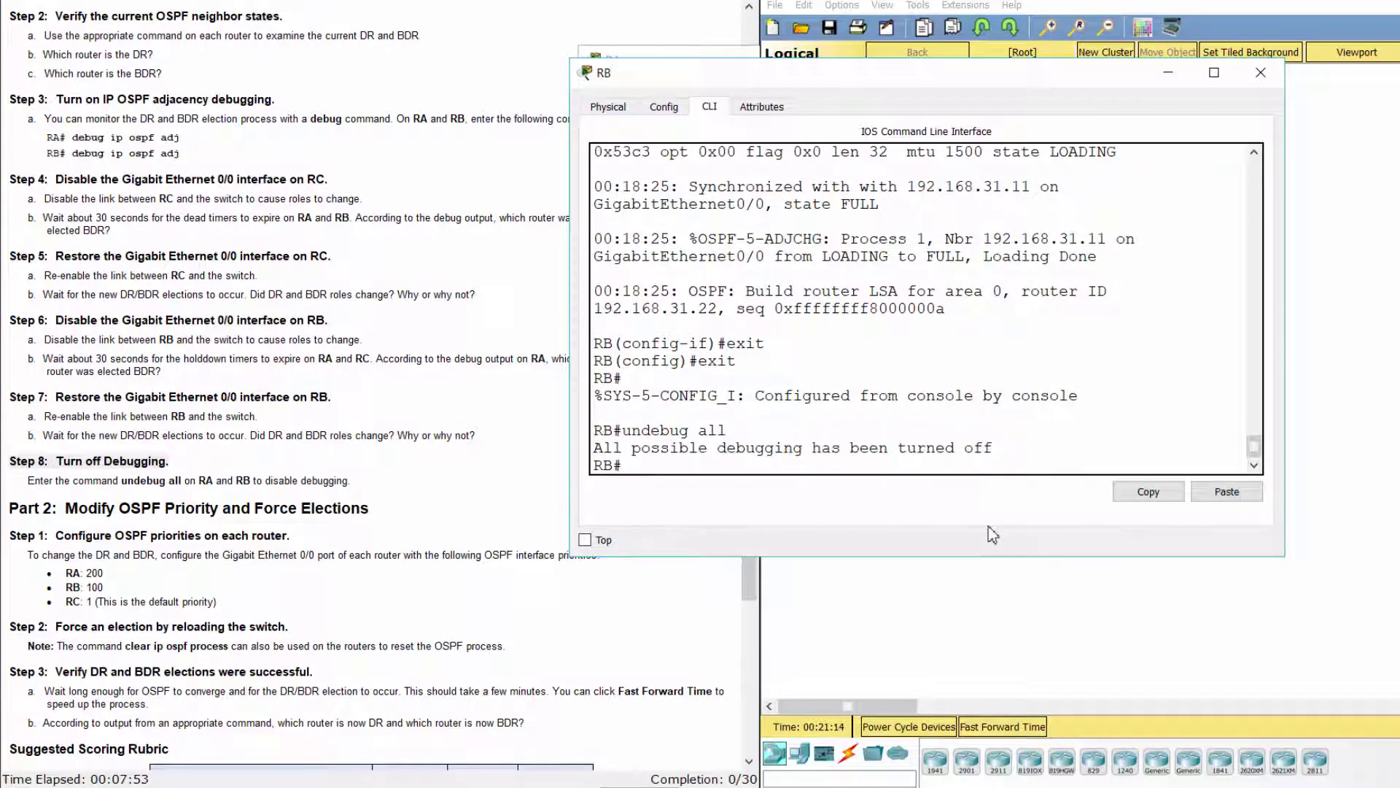
left_click(301, 598)
left_click_drag(11, 508, 392, 516)
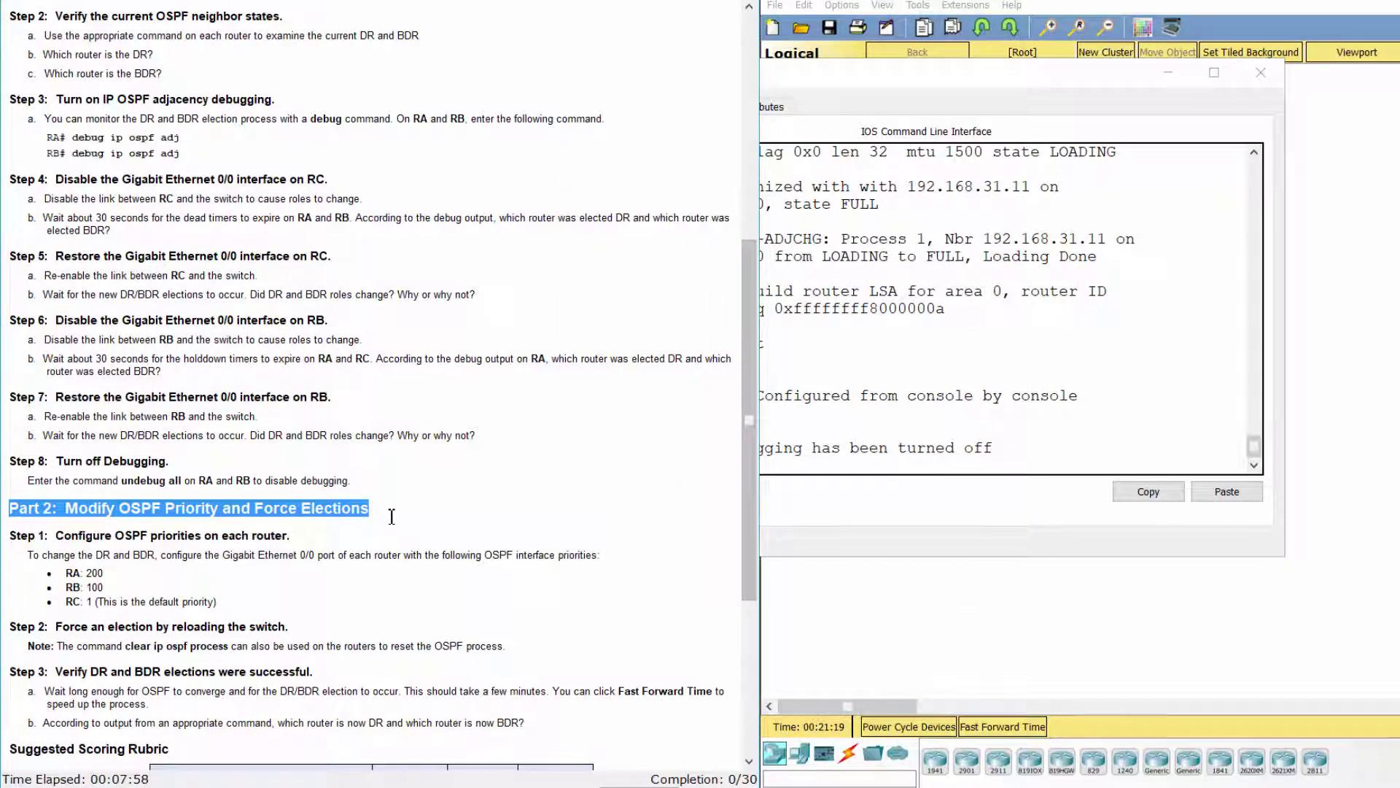
scroll(392, 516, "down", 2)
left_click(347, 503)
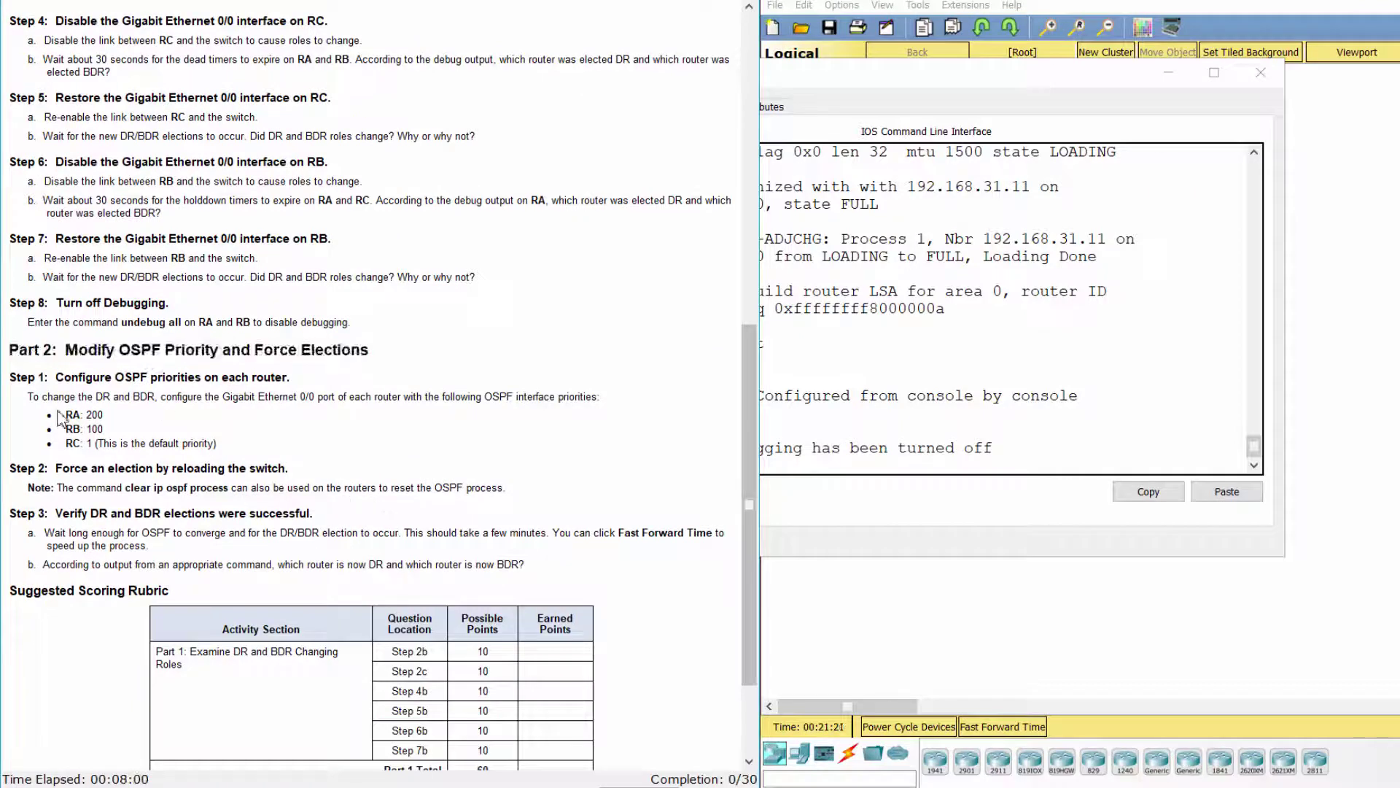
left_click_drag(13, 377, 299, 380)
left_click(301, 423)
left_click_drag(27, 396, 305, 452)
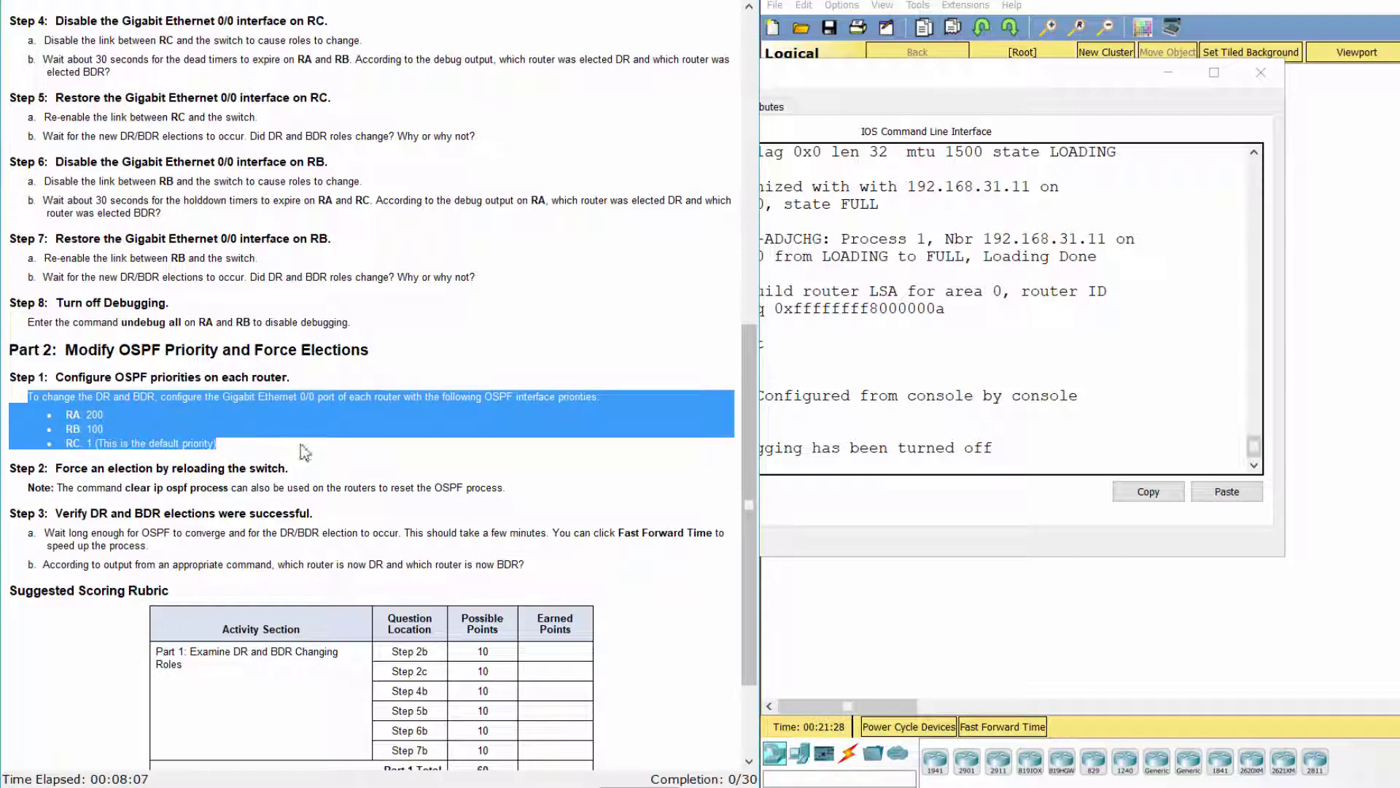
left_click(939, 474)
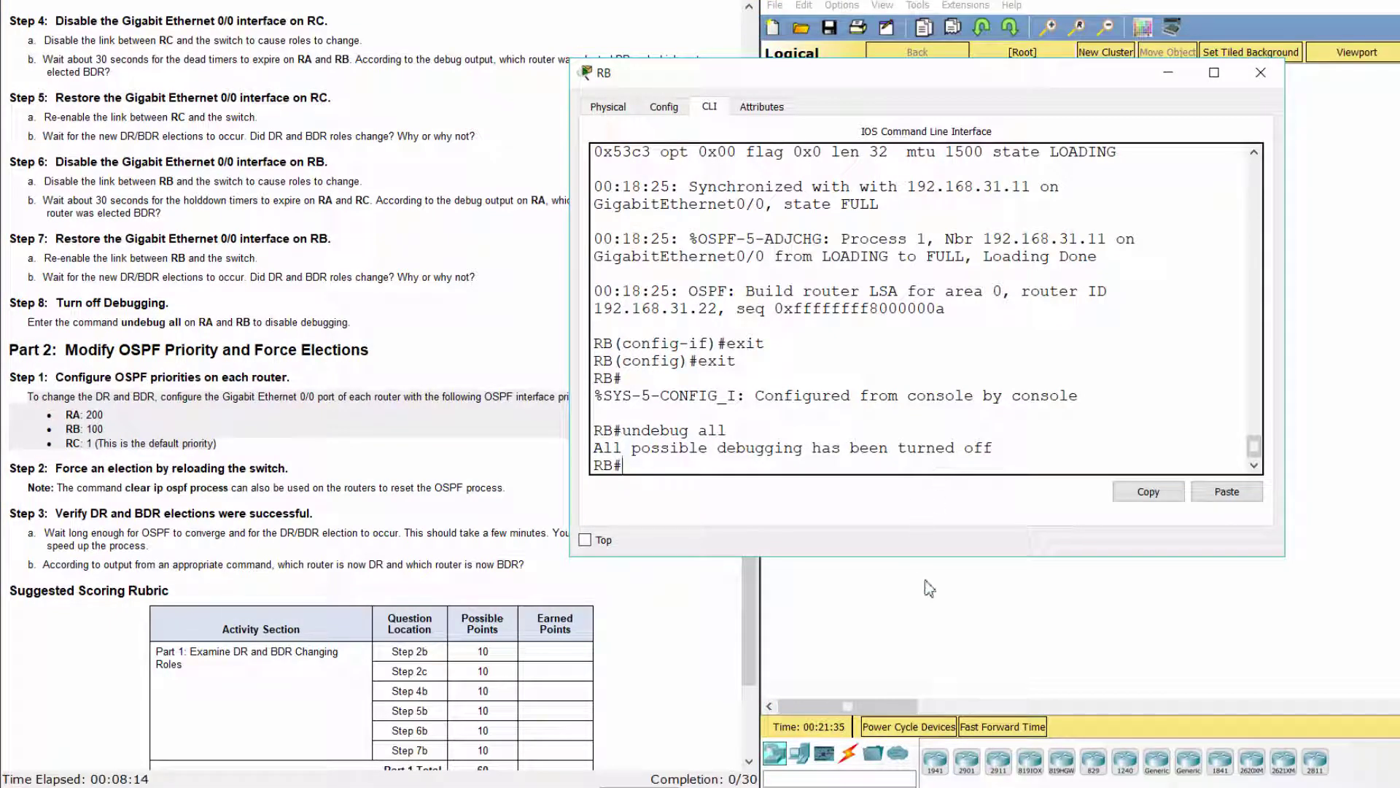
Configure ip ospf priority 200 on RA's GigabitEthernet0/0 from global configuration mode.
left_click(930, 629)
left_click(874, 261)
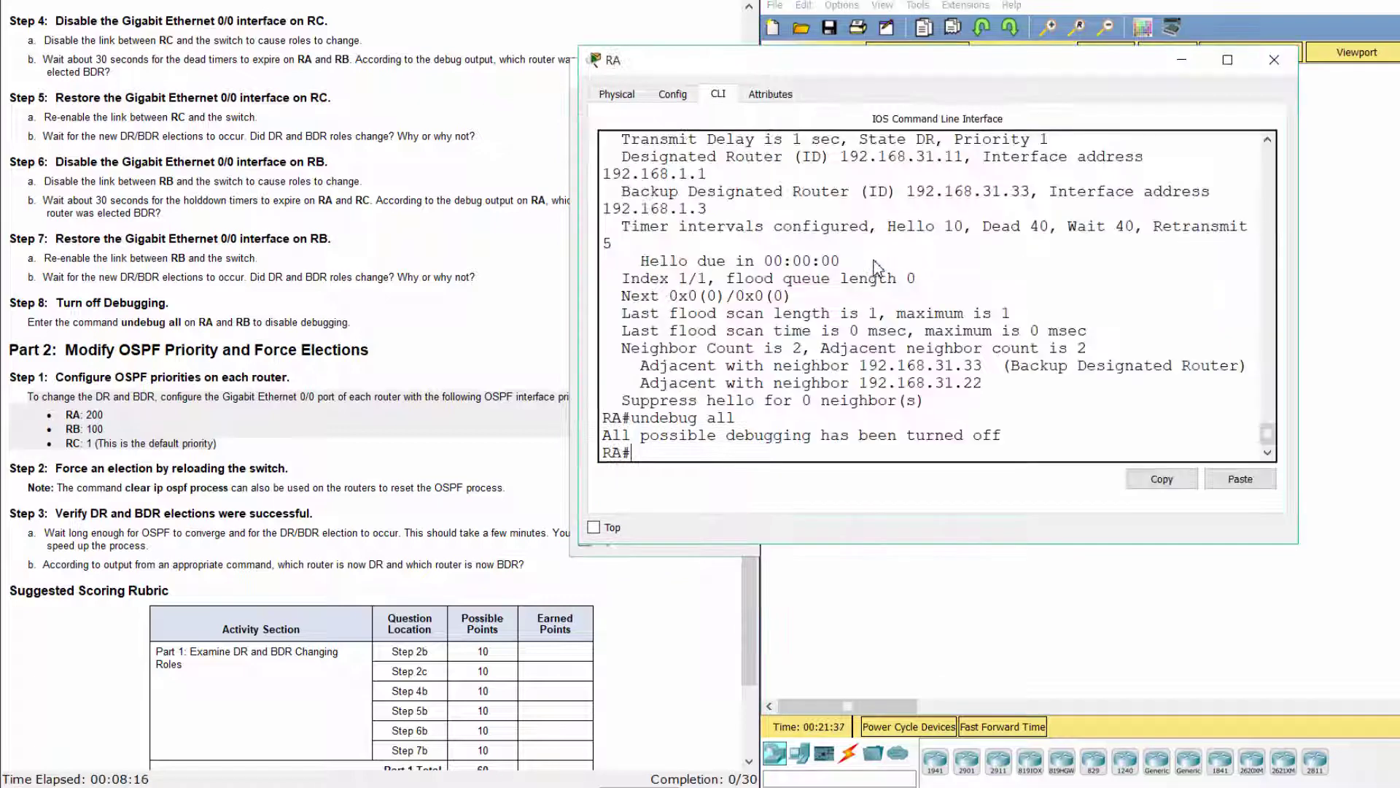
type("con")
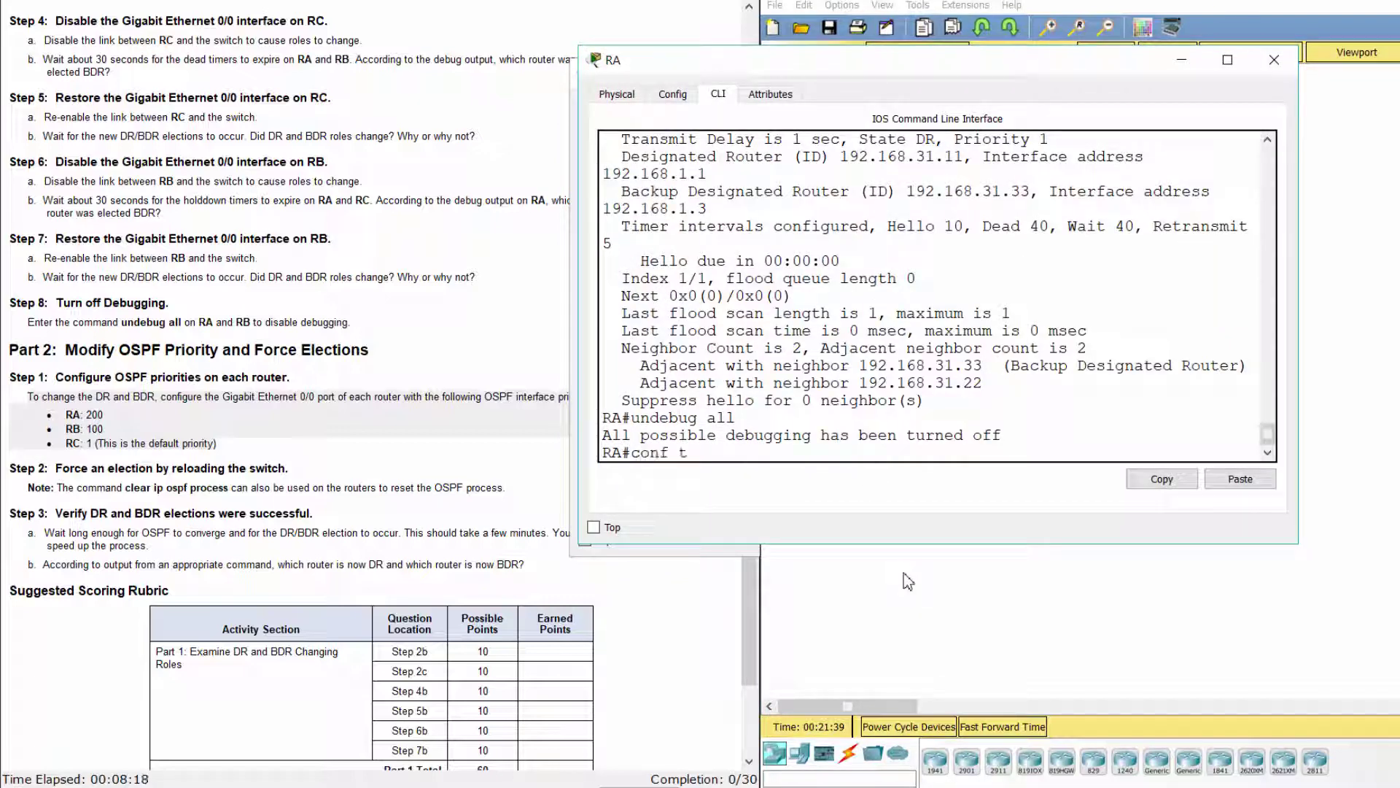
type("f t")
key("Return")
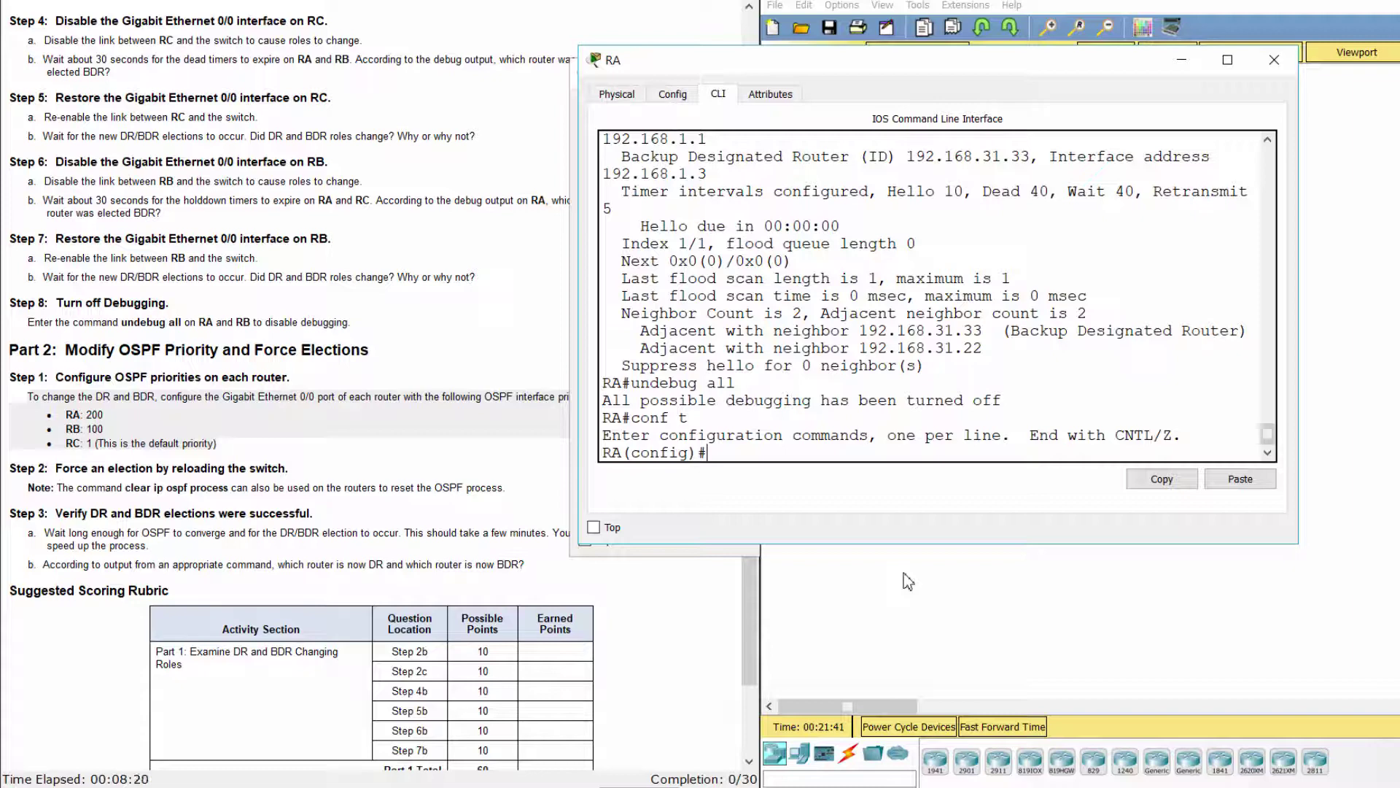
type("int g0/0")
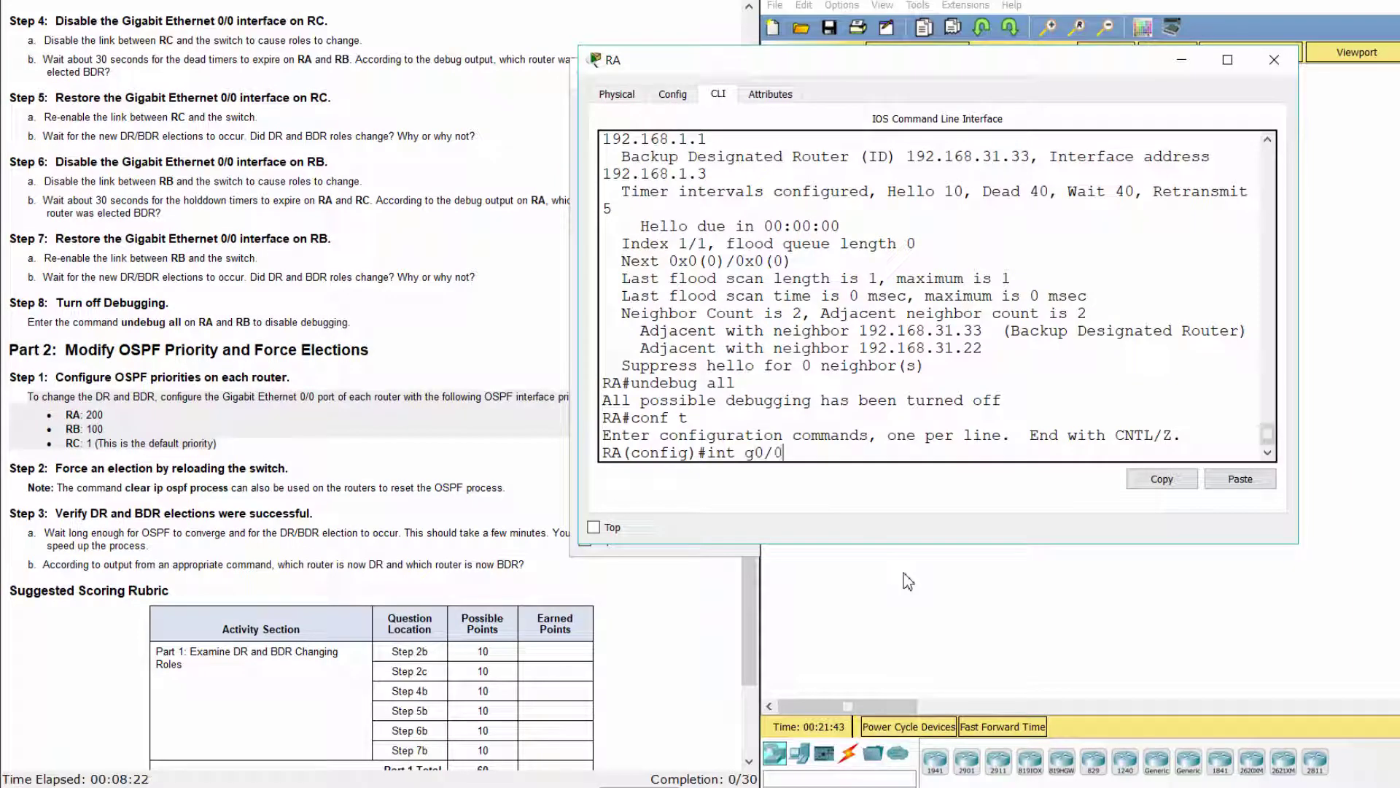
key("Return")
type("ip o")
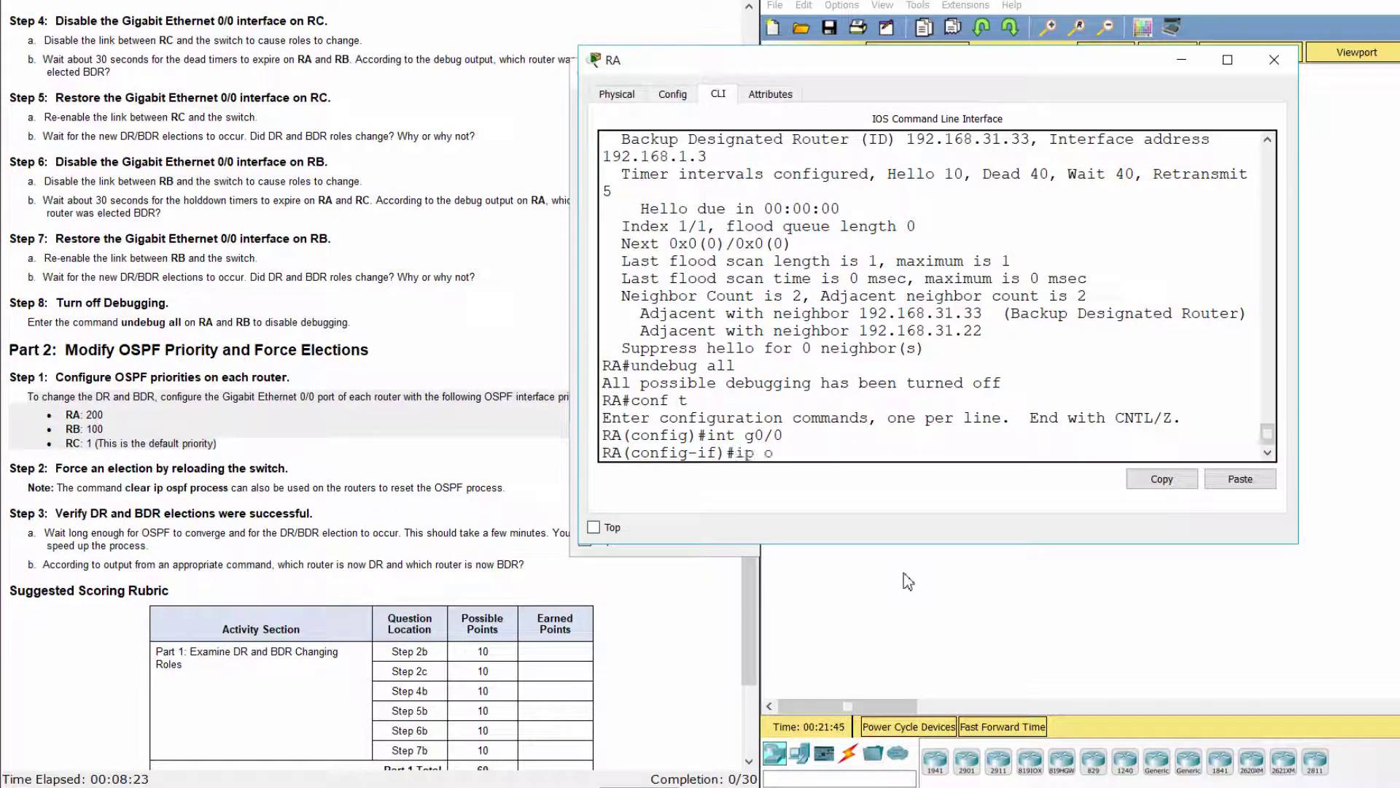
type("spf priority")
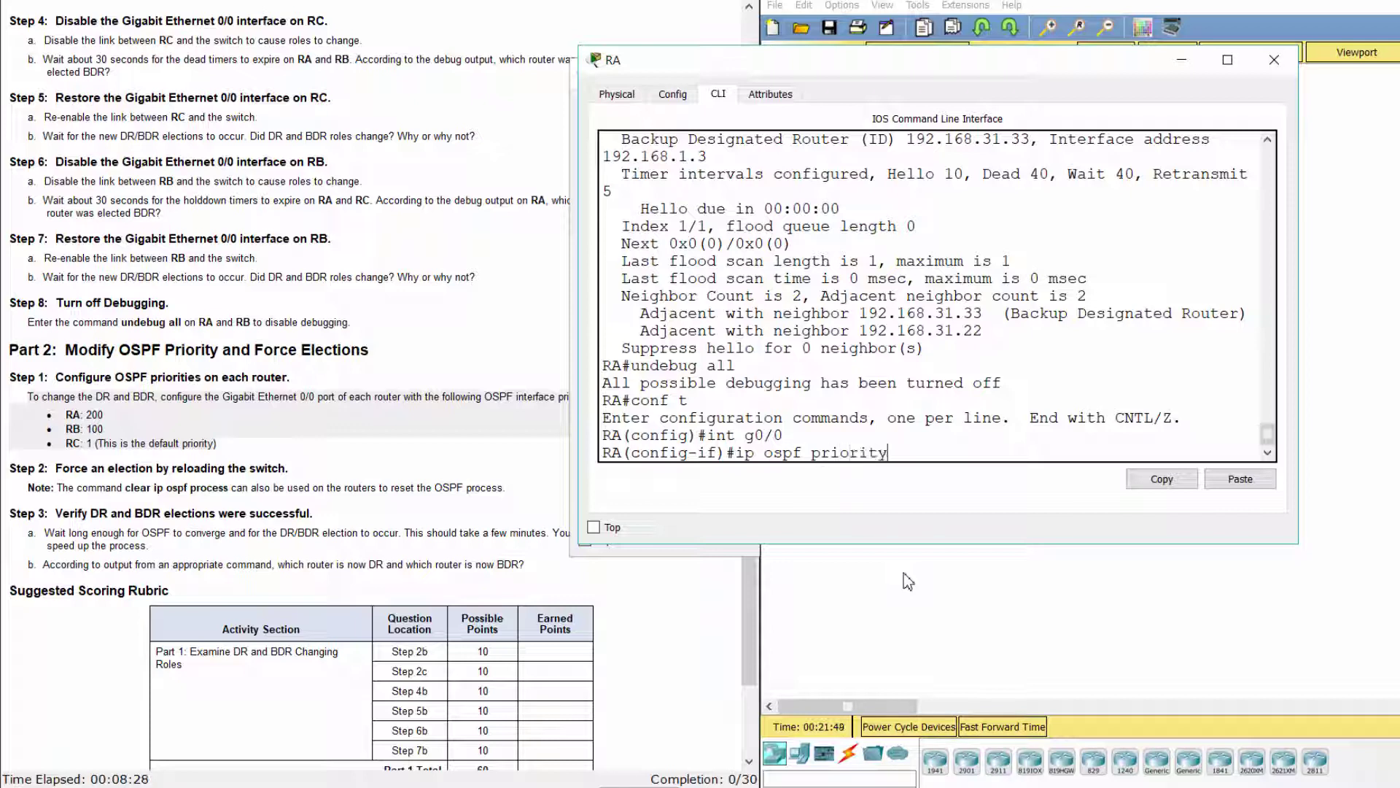
type(" 200")
key("Return")
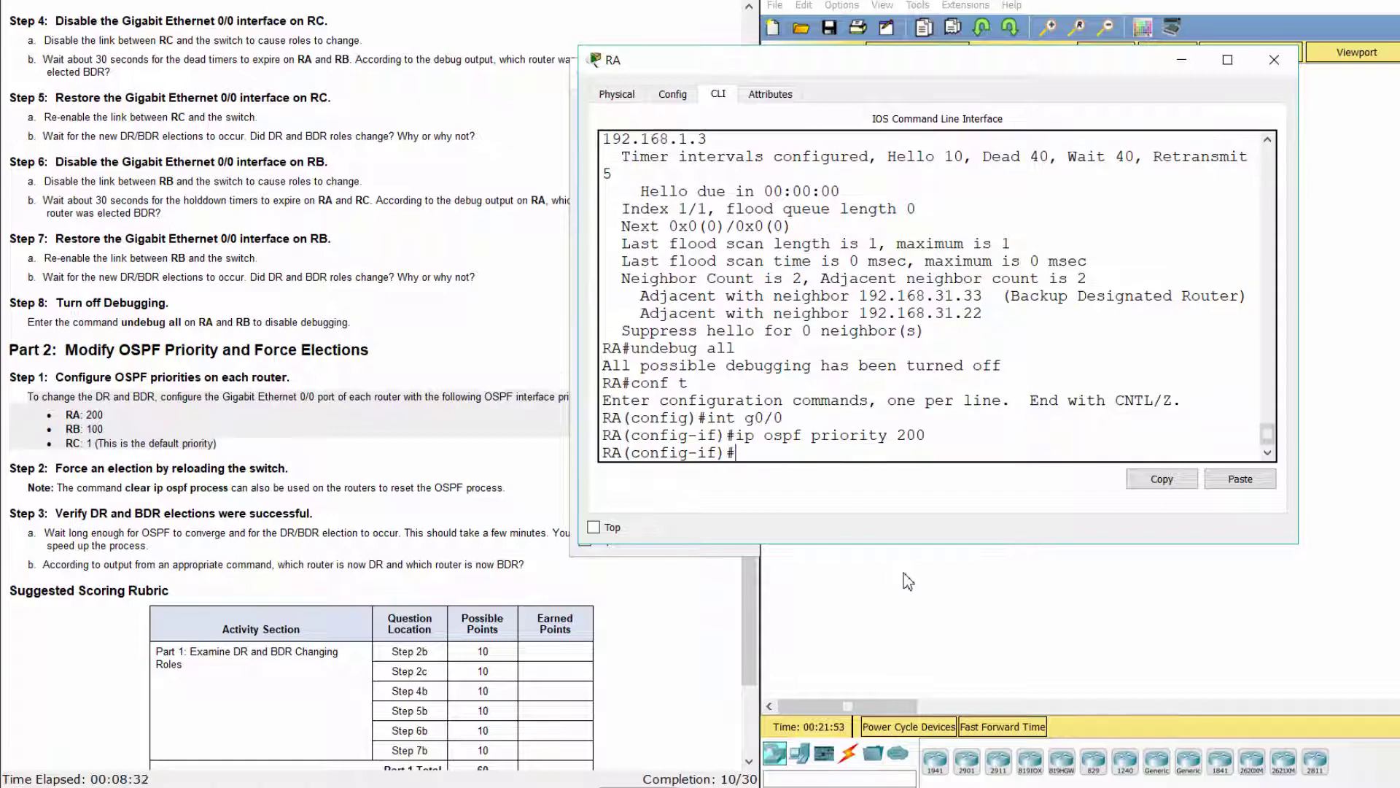
Configure ip ospf priority 100 on RB's GigabitEthernet0/0 from global configuration mode.
left_click(1061, 576)
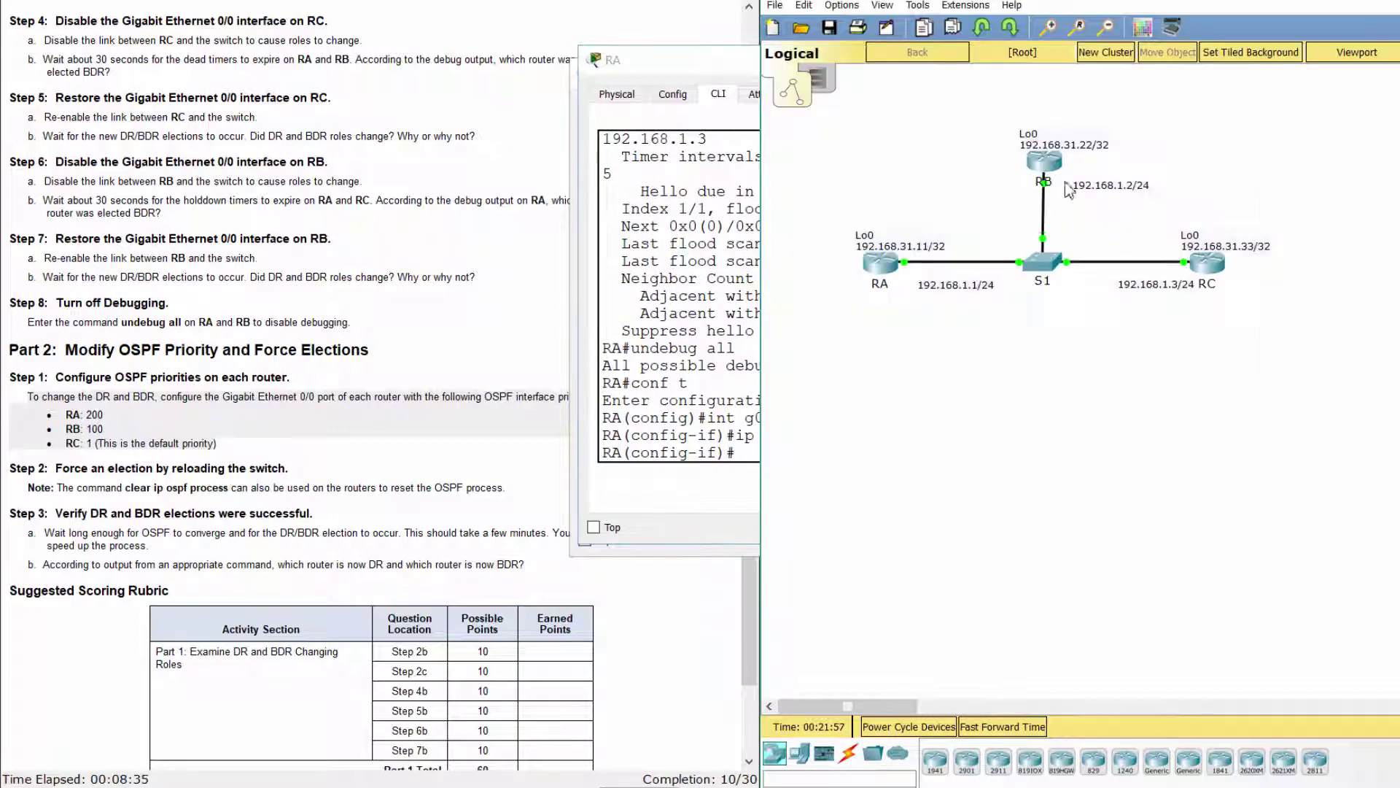
left_click(1028, 177)
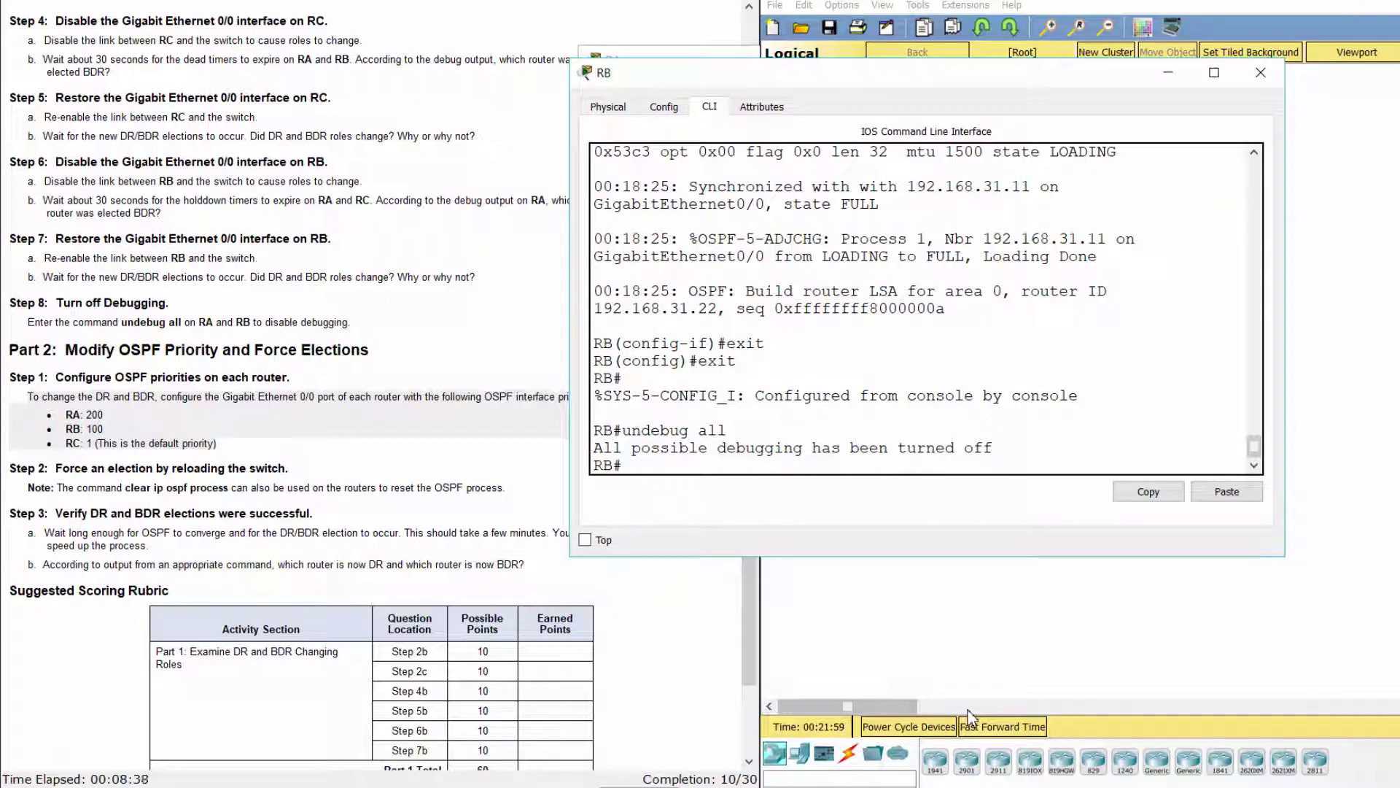
type("conf t")
key("Return")
type("int")
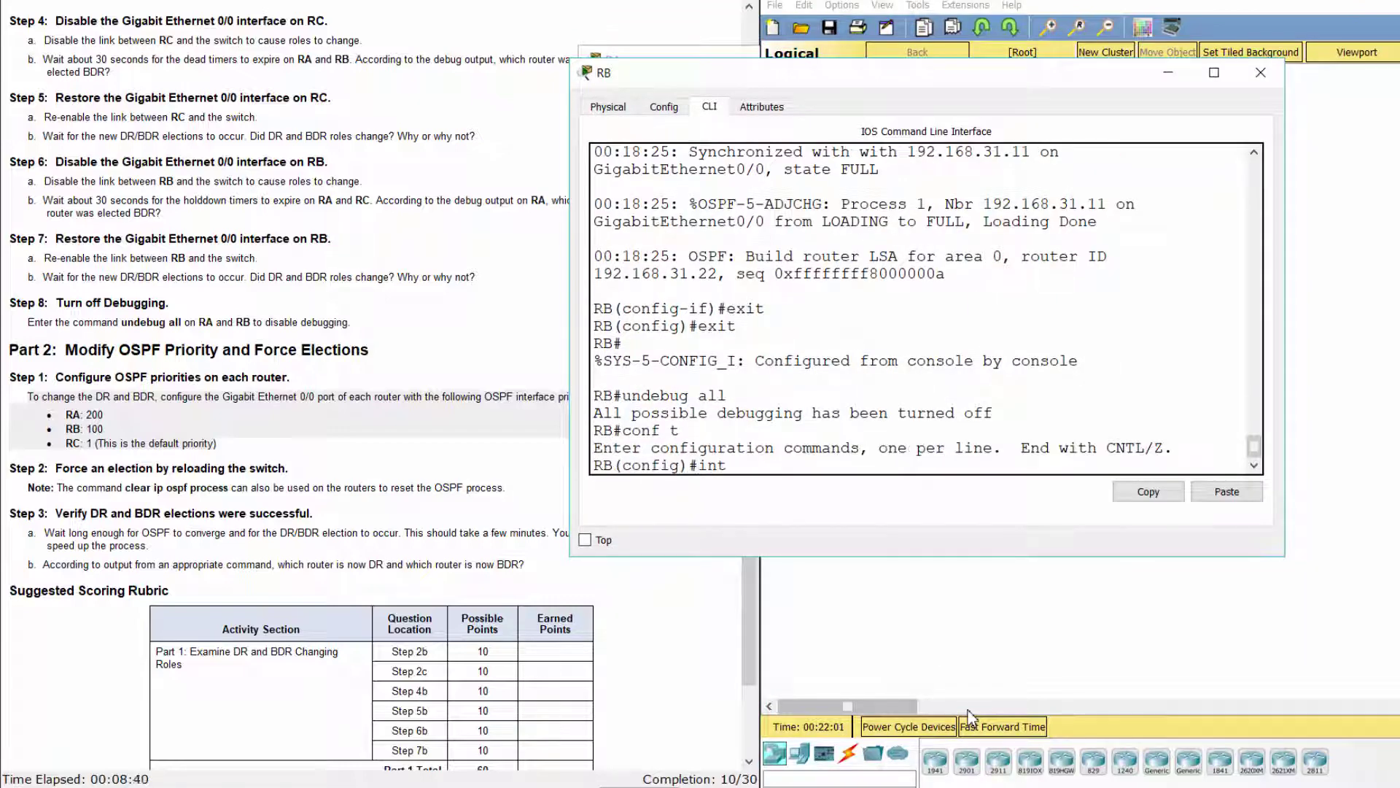
type(" g0/0")
key("Return")
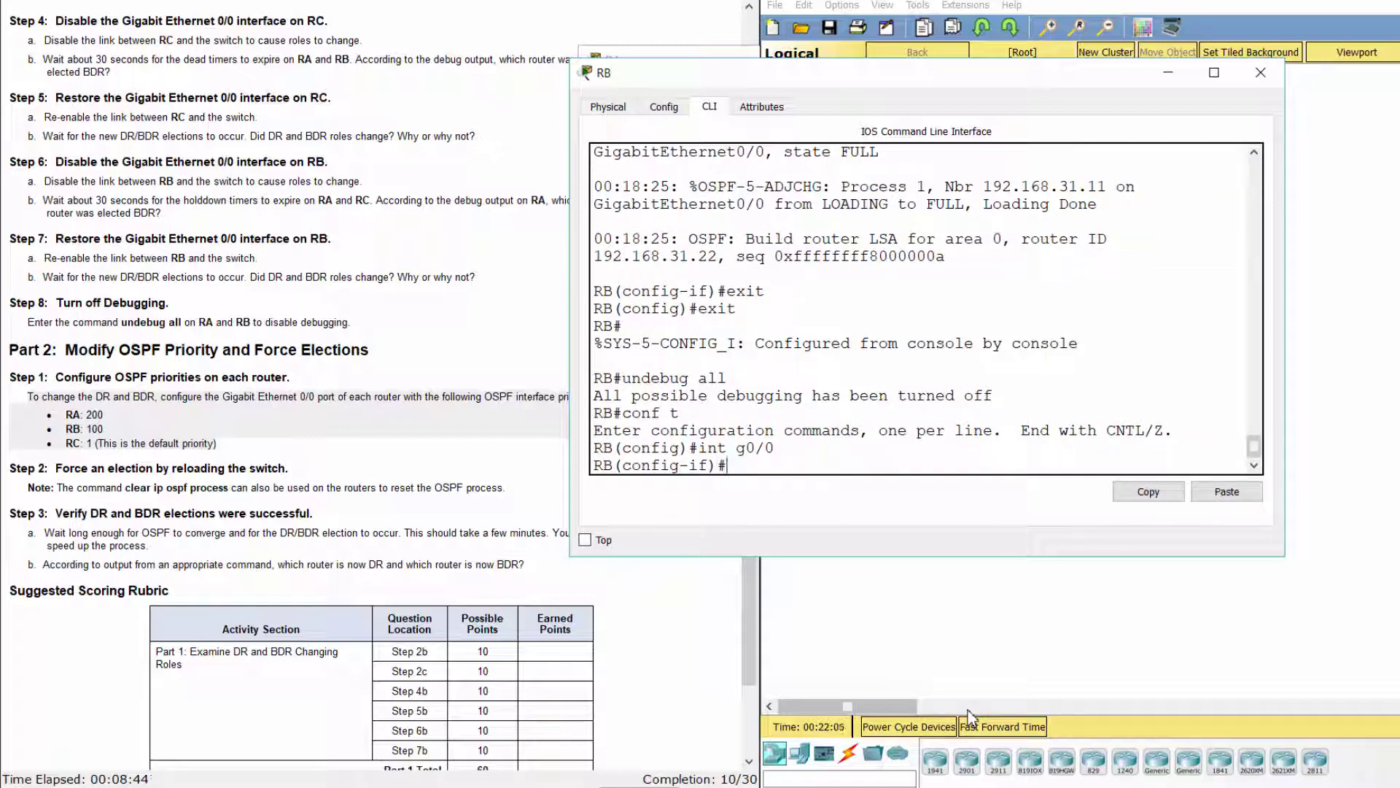
type("ip ospf priority 100")
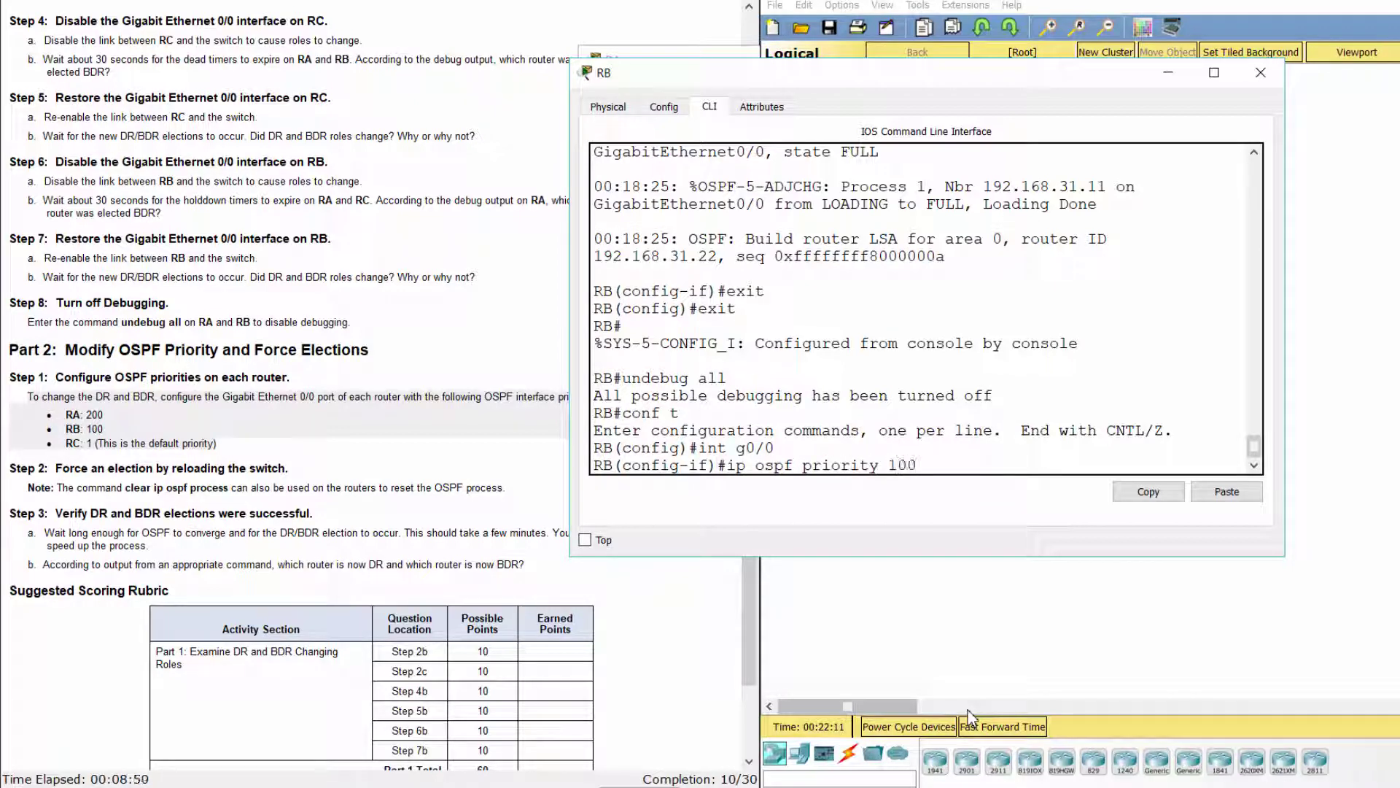
key("Return")
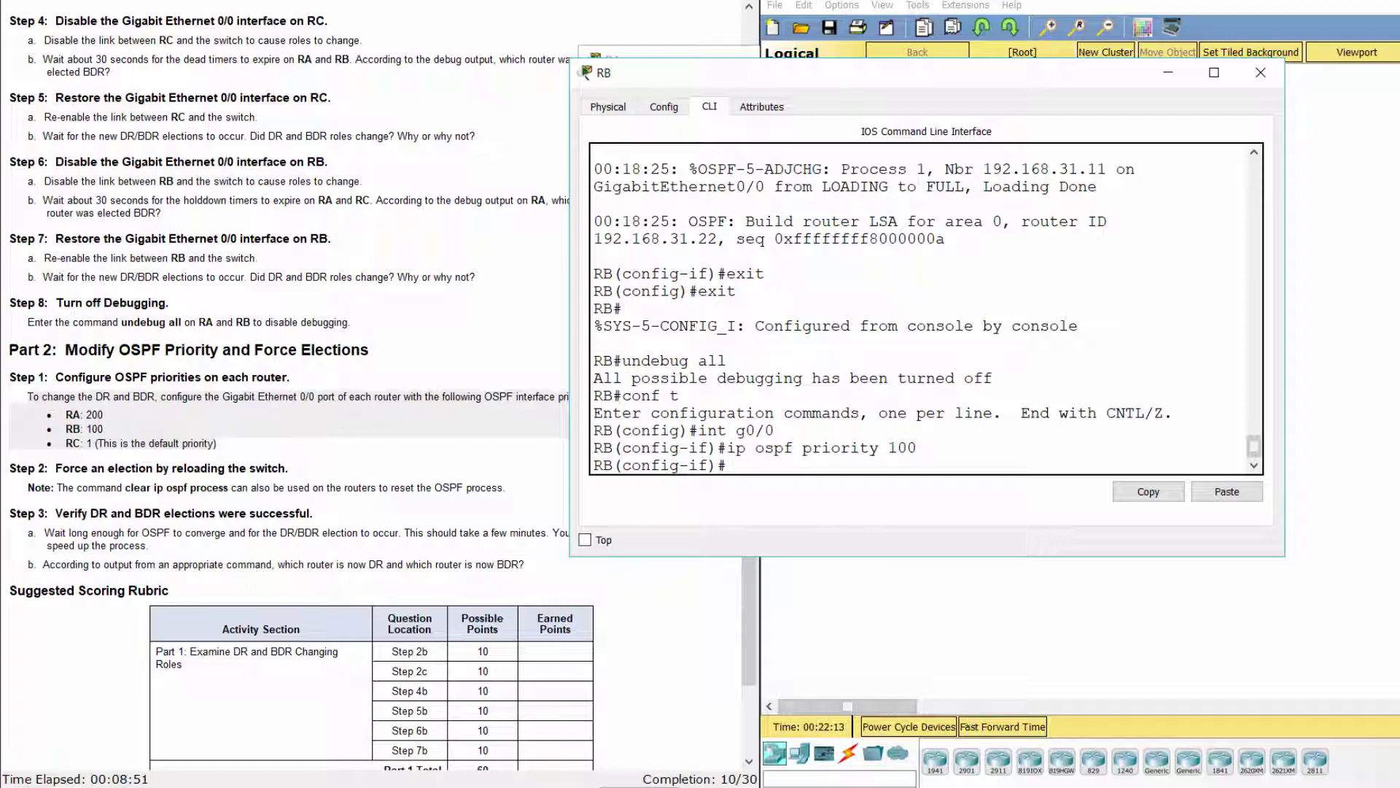
Open RC's console and enter privileged mode with ena.
left_click(1158, 592)
left_click(1211, 264)
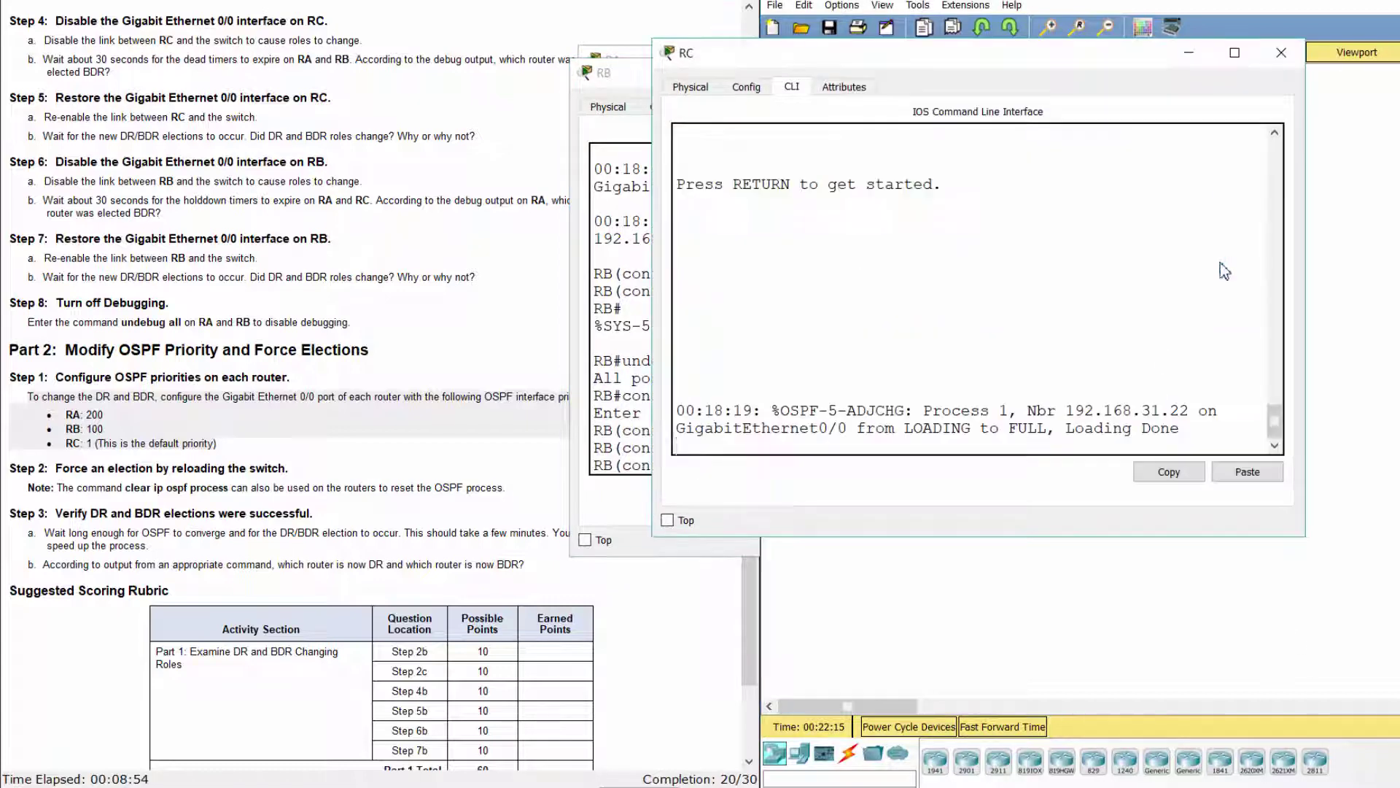
key("Return")
type("ena")
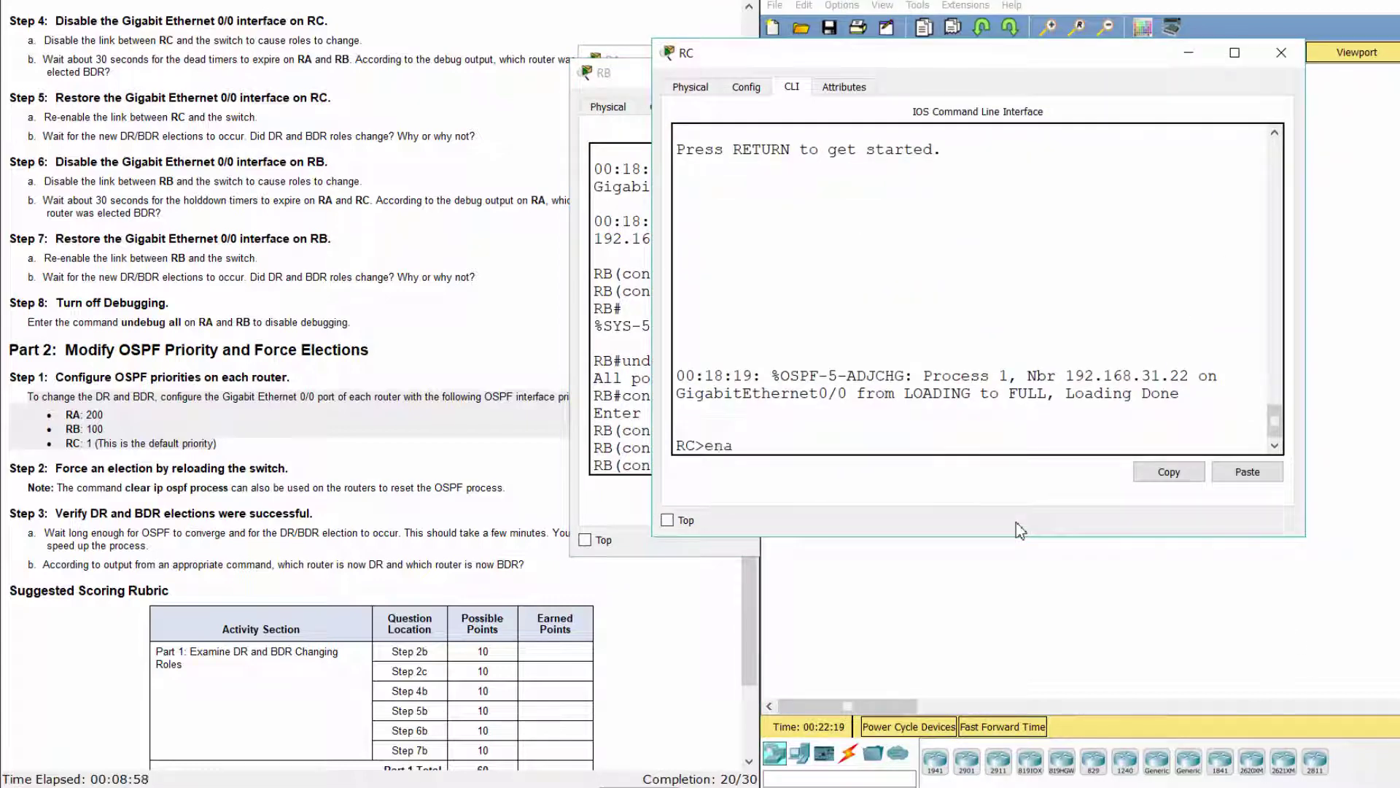
key("Return")
Set ip ospf priority 1 on RC's GigabitEthernet0/0, then mark the Step 2 election instructions.
type("c")
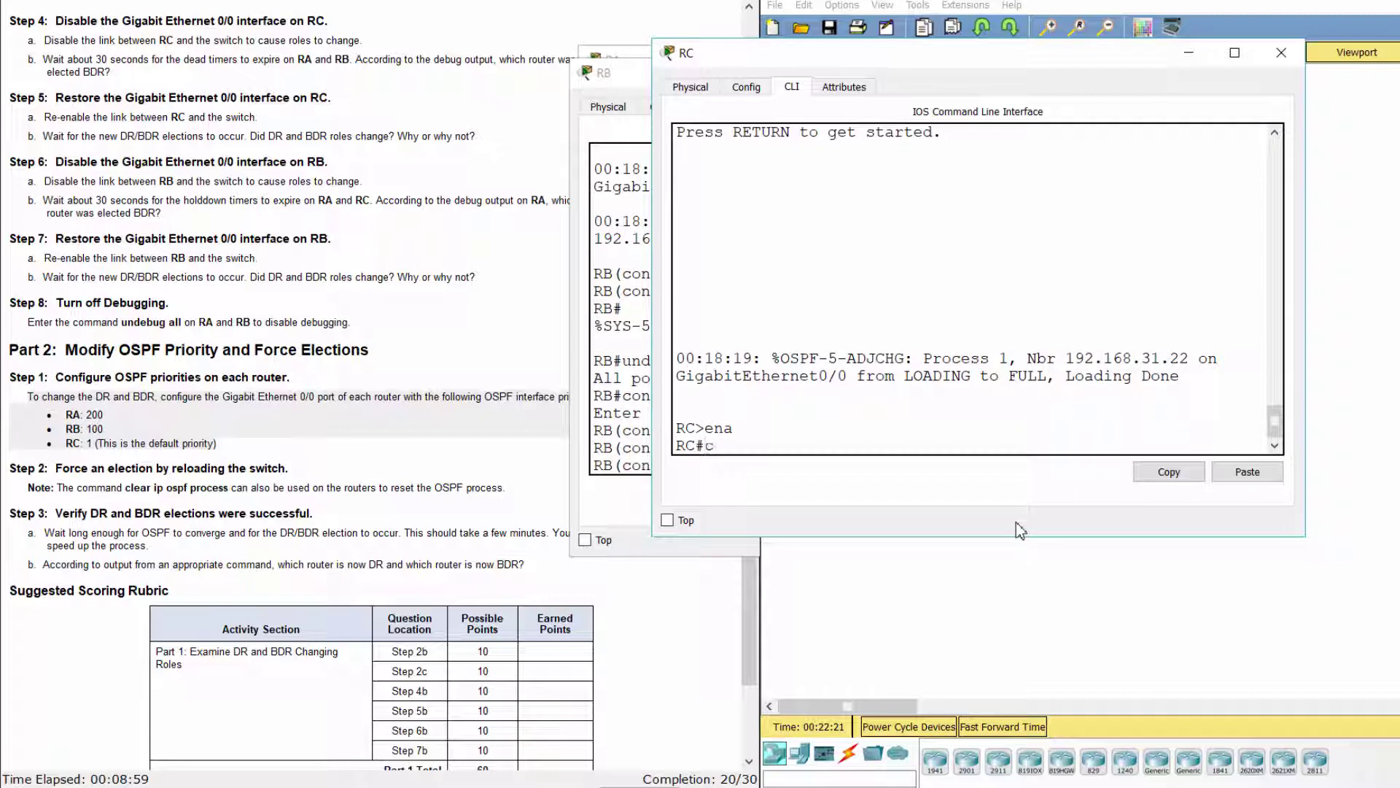
type("onf t")
key("Return")
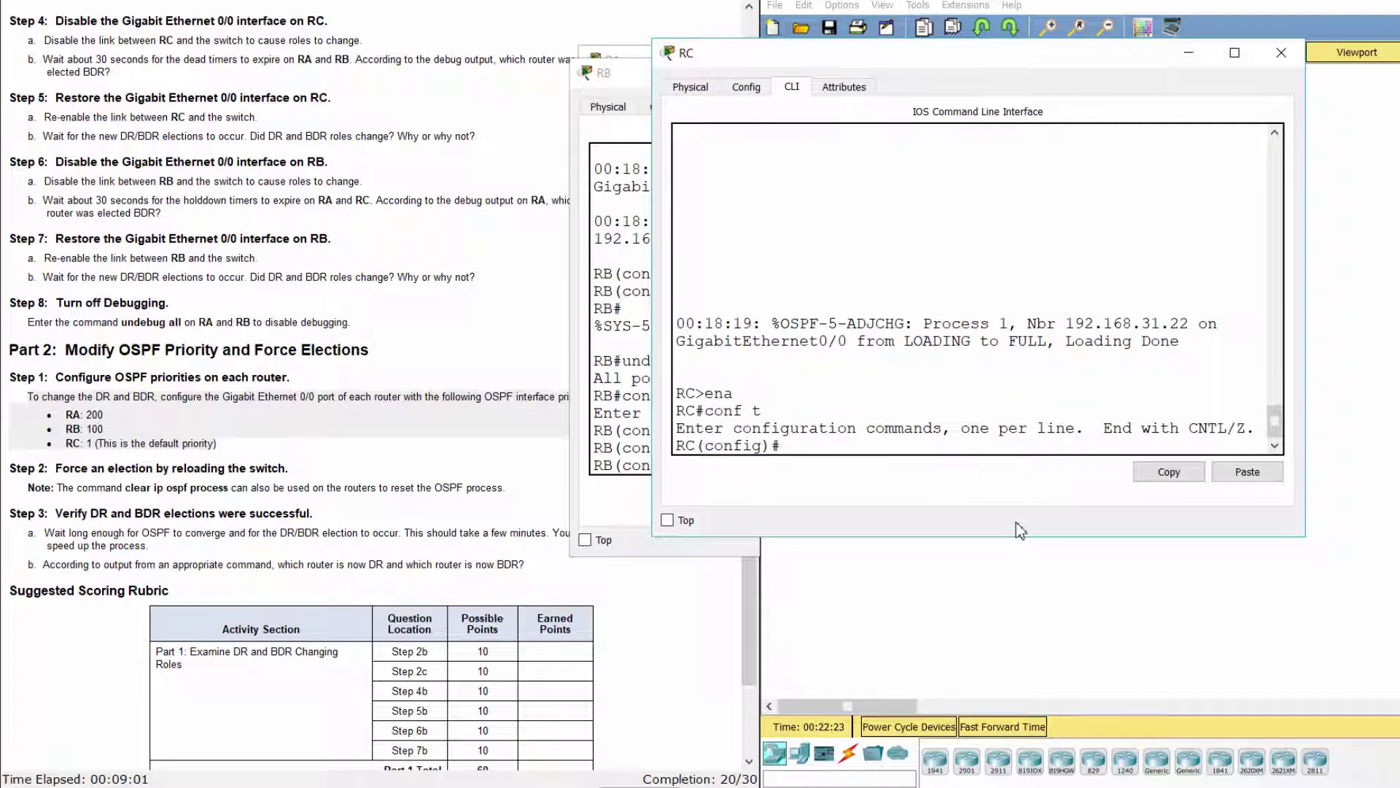
type("int g0/0")
key("Return")
type("ip os")
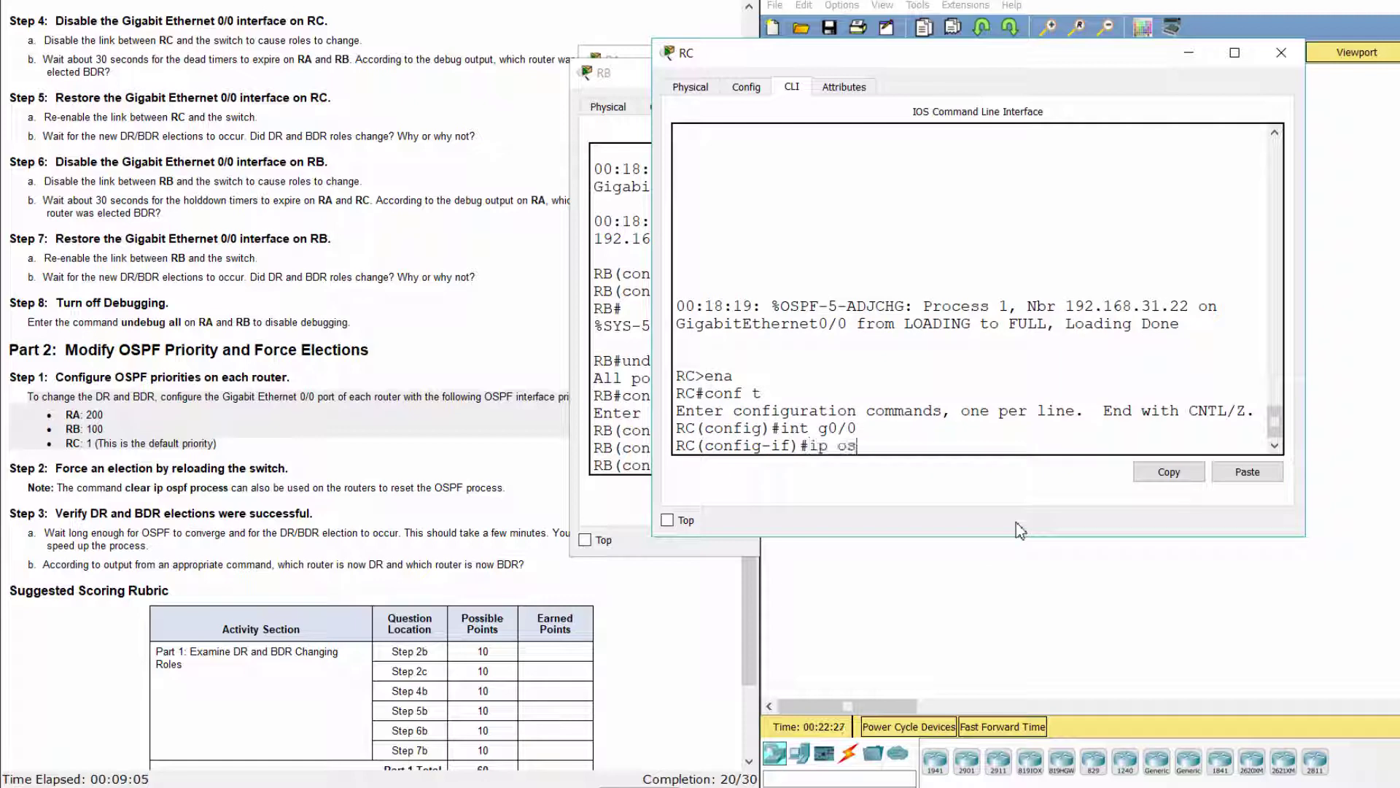
type("pf priority 1")
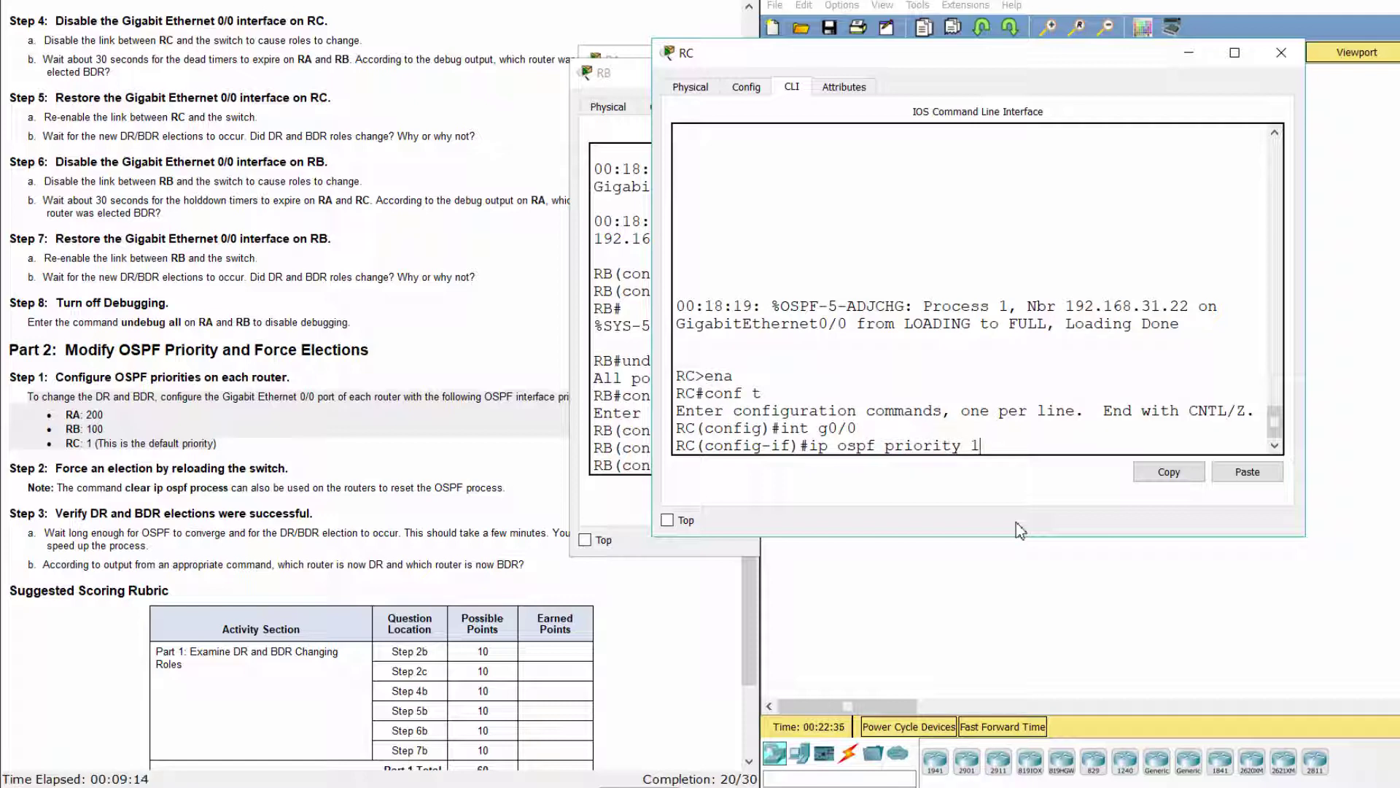
key("Return")
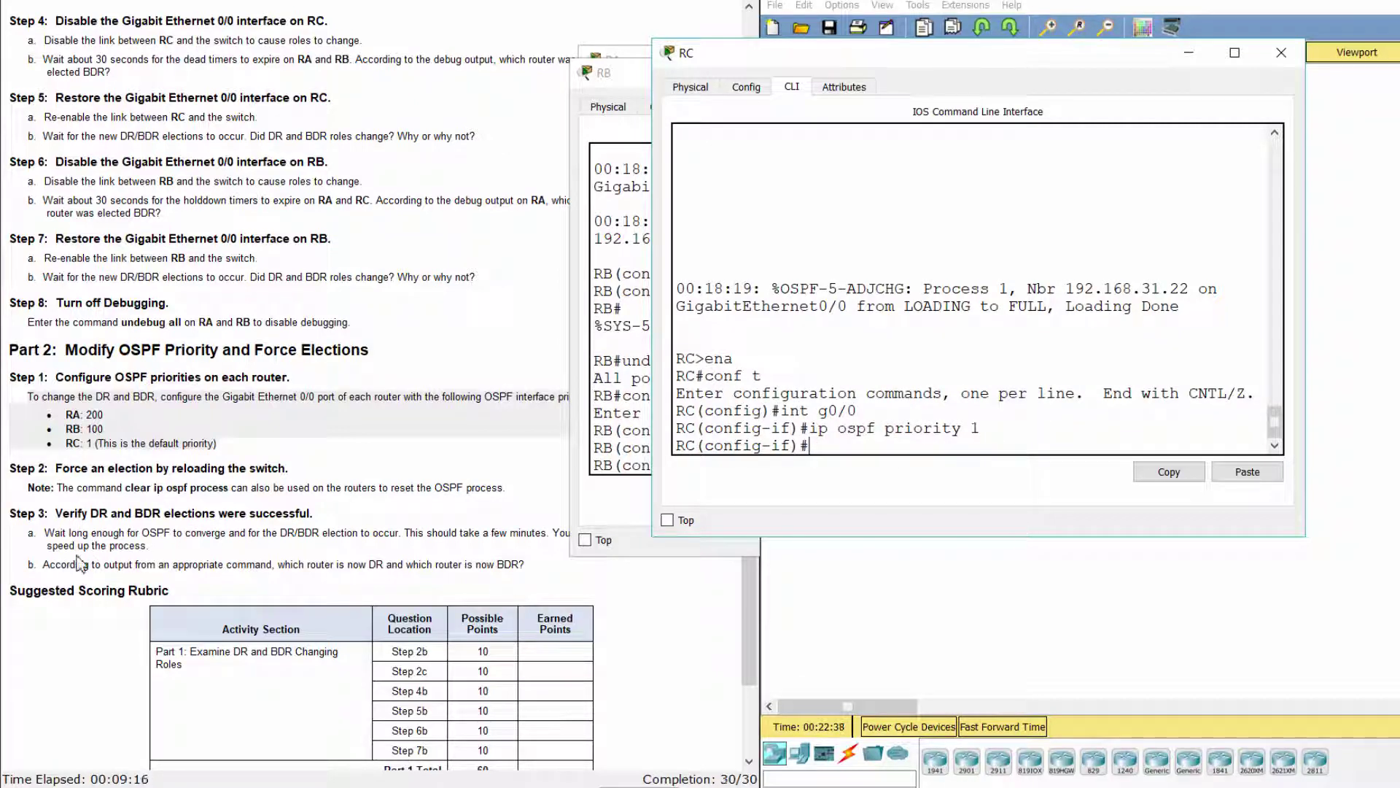
left_click(59, 503)
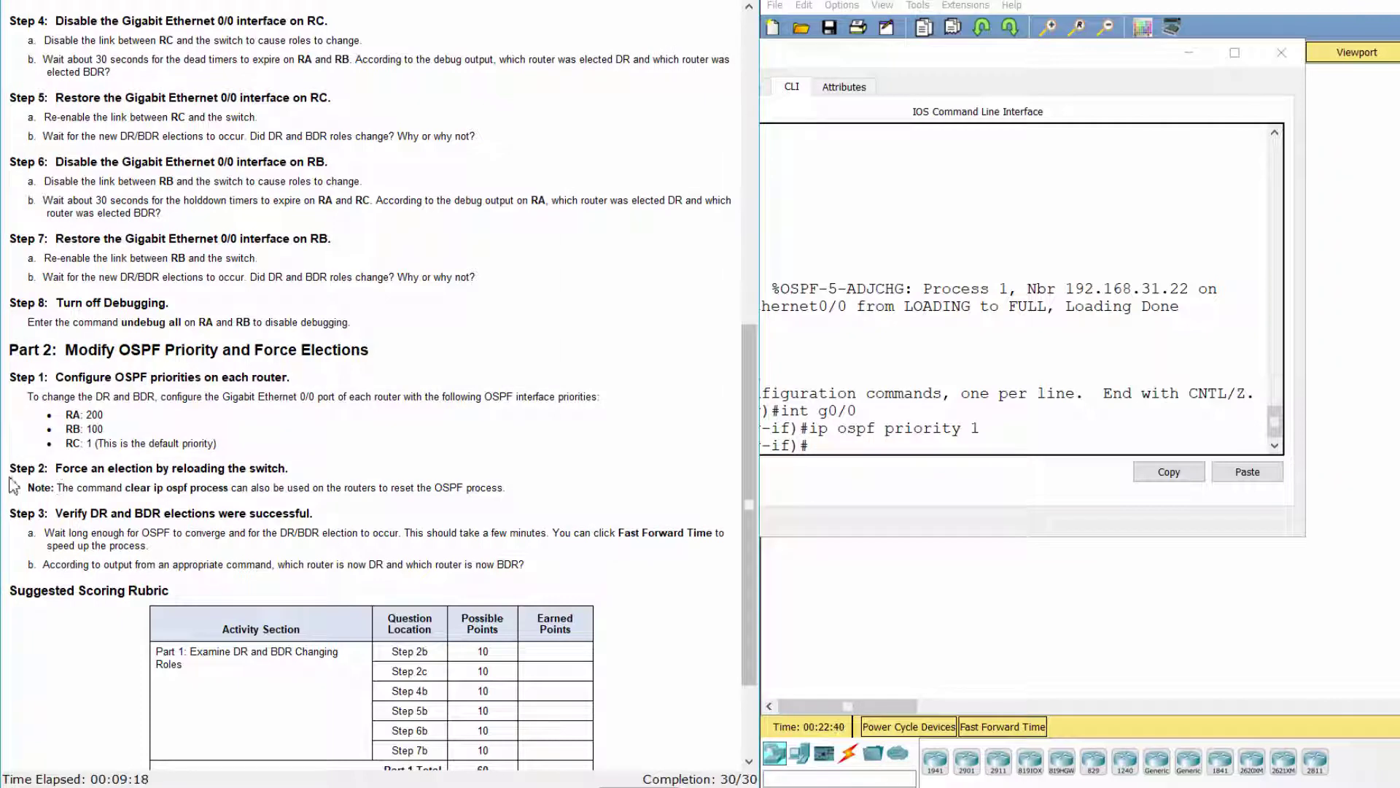
left_click_drag(11, 467, 512, 483)
Reset RA's OSPF process with do clear ip ospf process, confirming yes.
left_click(861, 579)
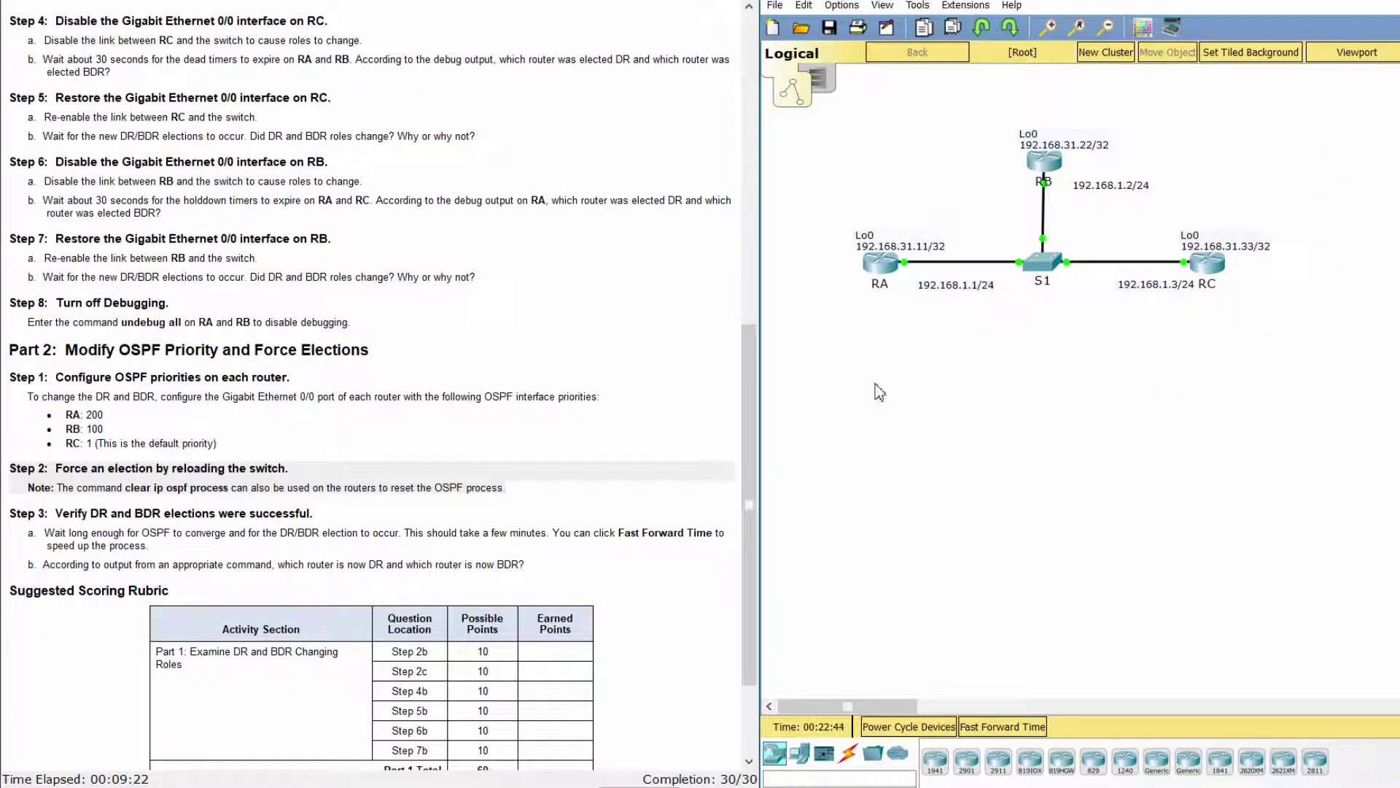
left_click(871, 276)
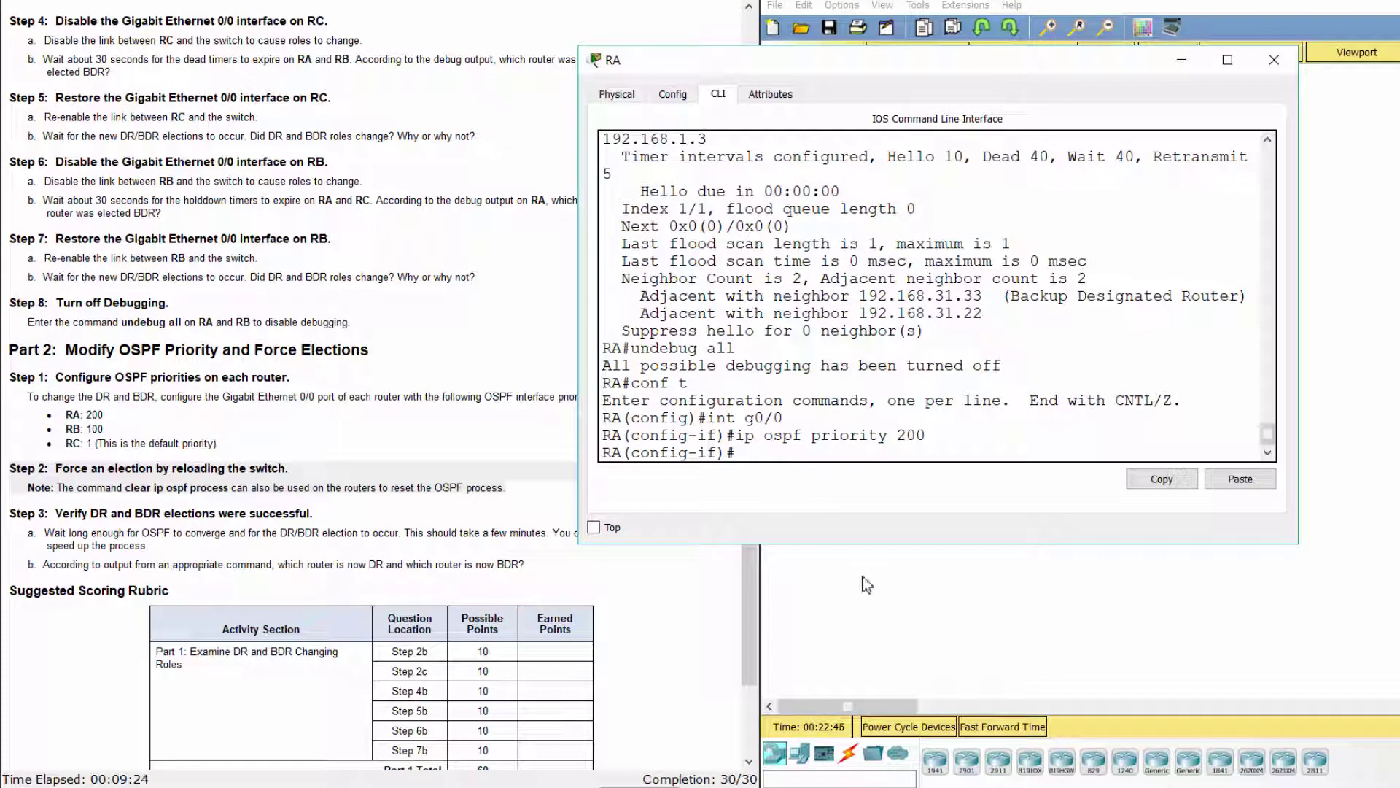
type("do clear ip ospf proc")
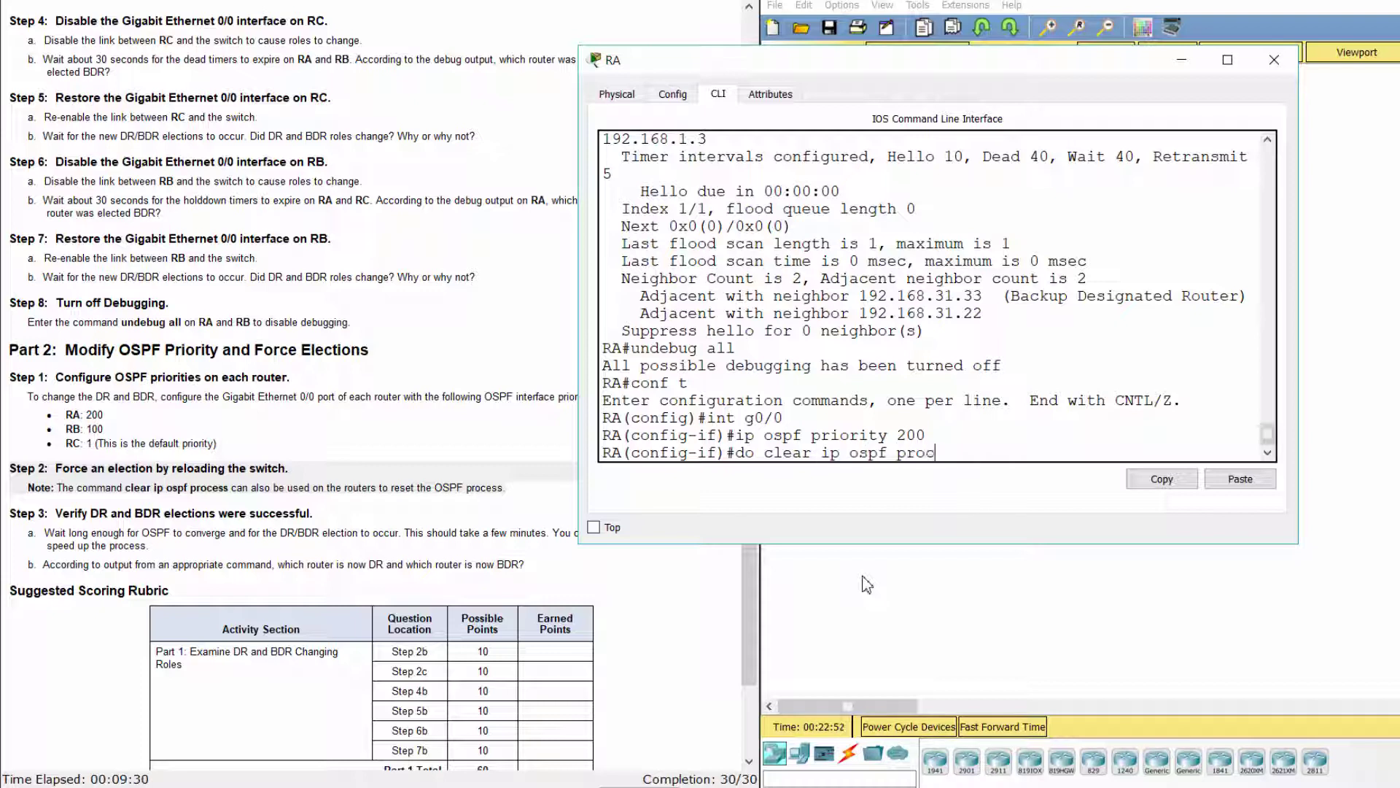
type("ess")
key("Return")
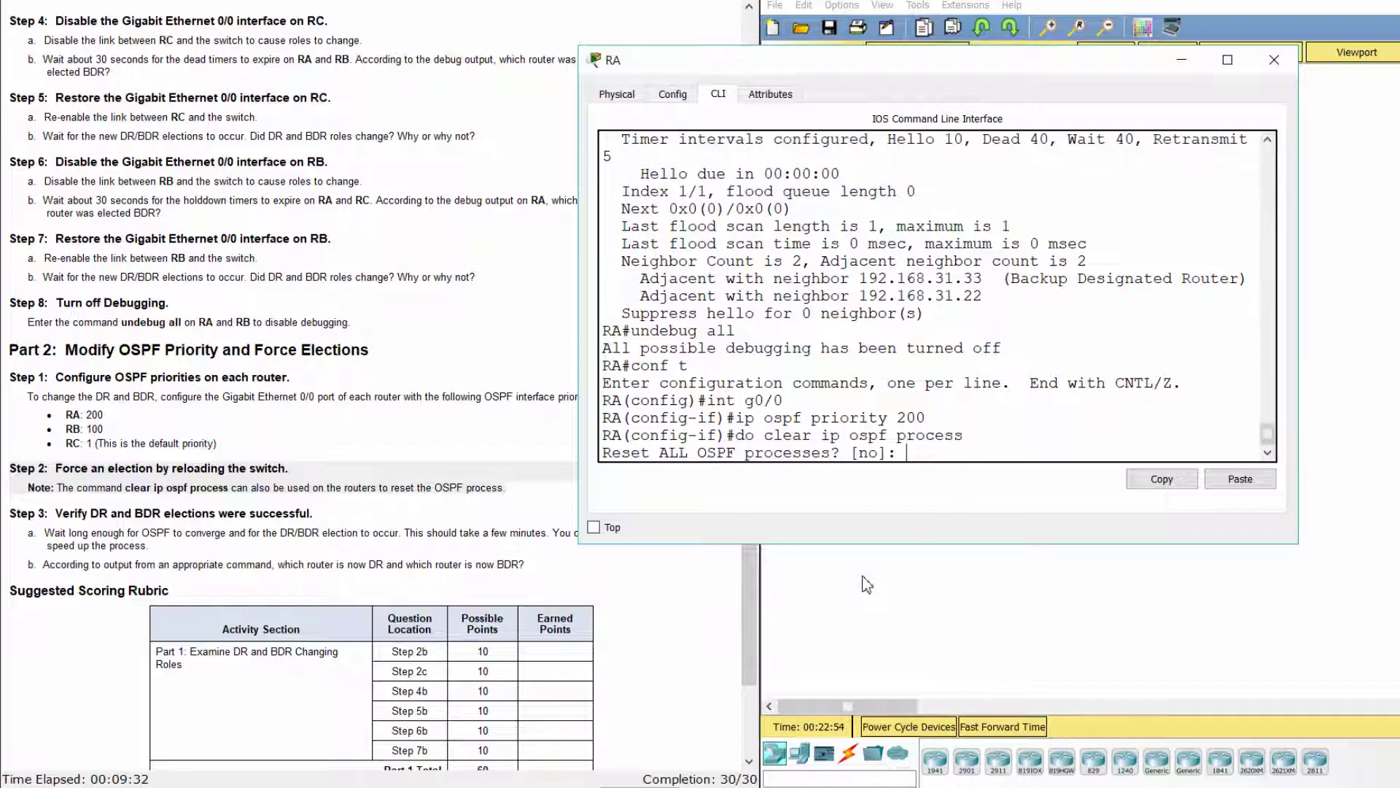
type("yes")
key("Return")
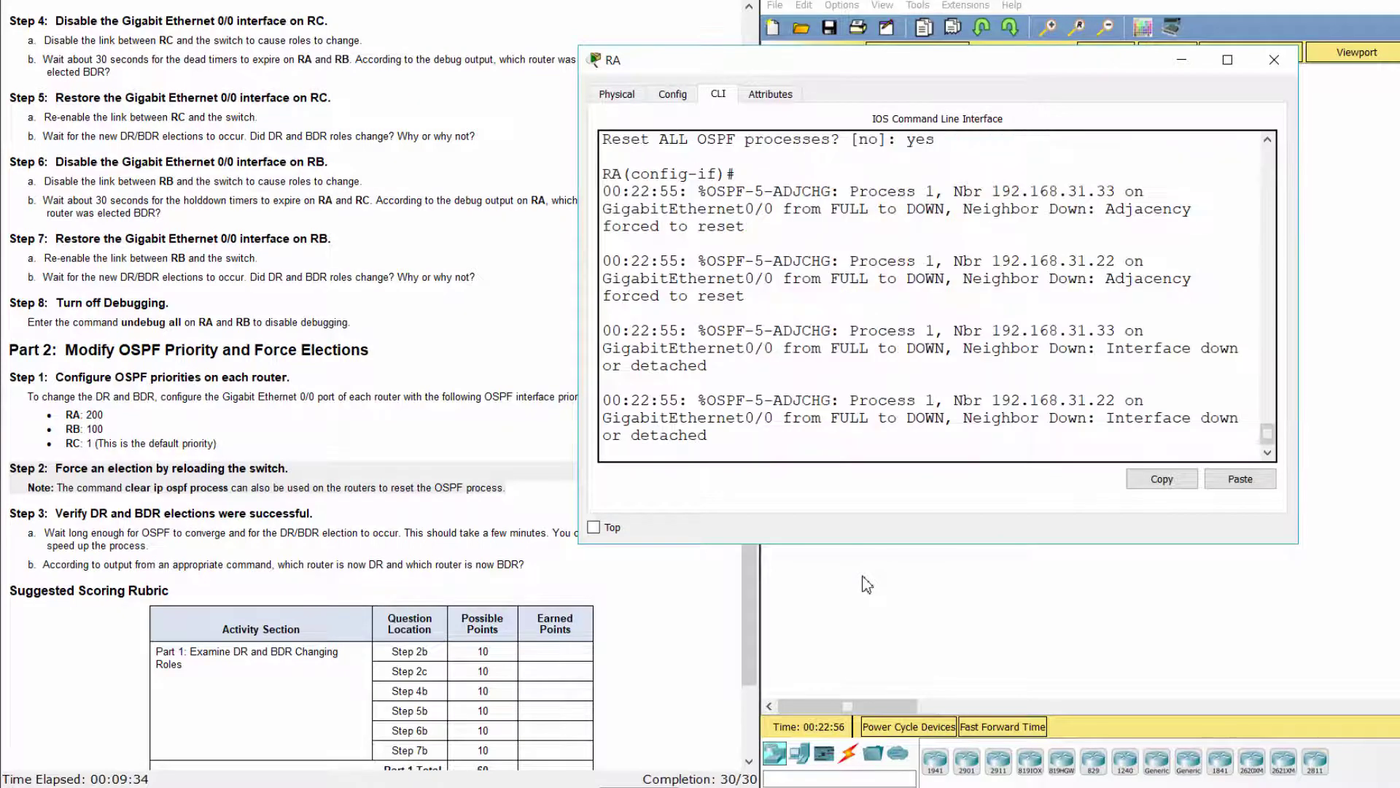
Reset RB's OSPF process with do clear ip ospf process, confirming yes.
left_click(866, 584)
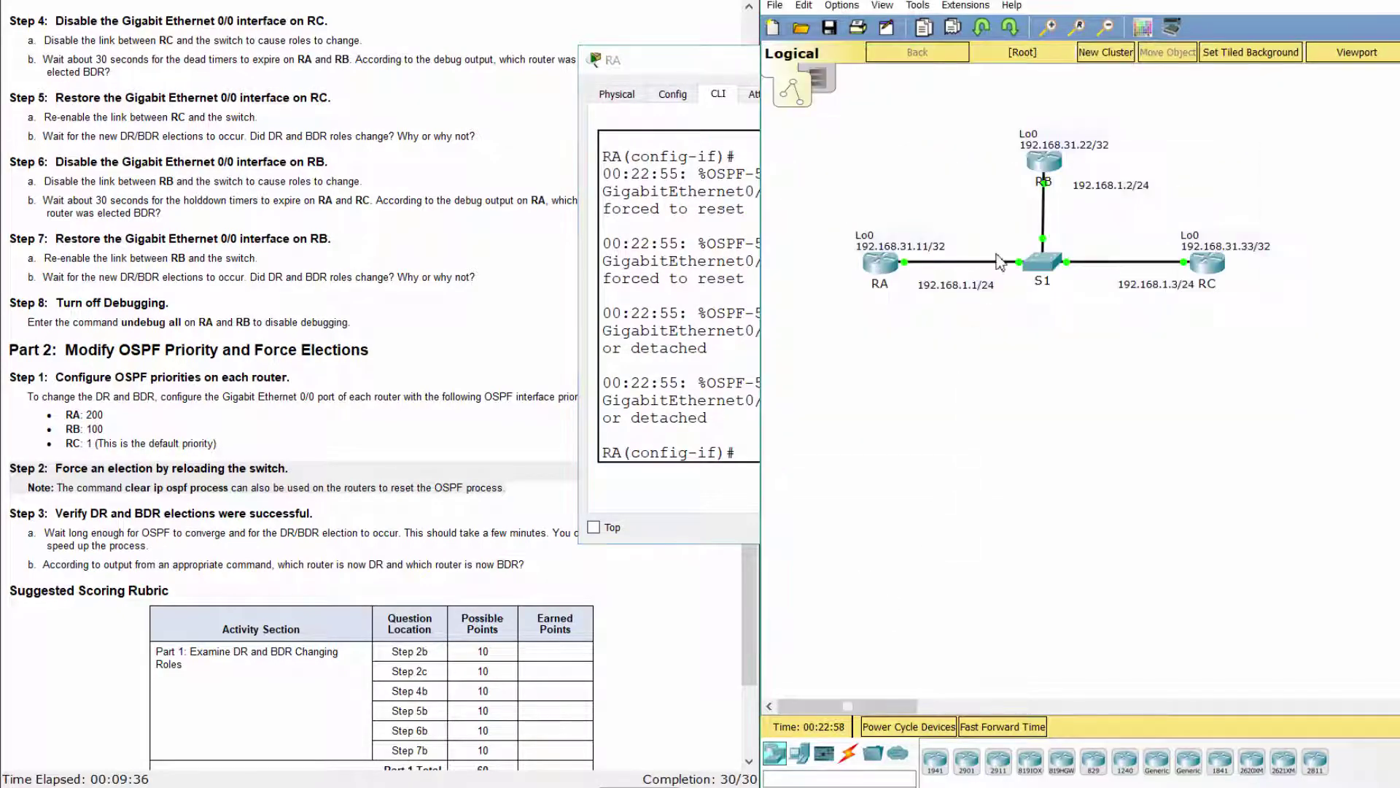
left_click(1034, 166)
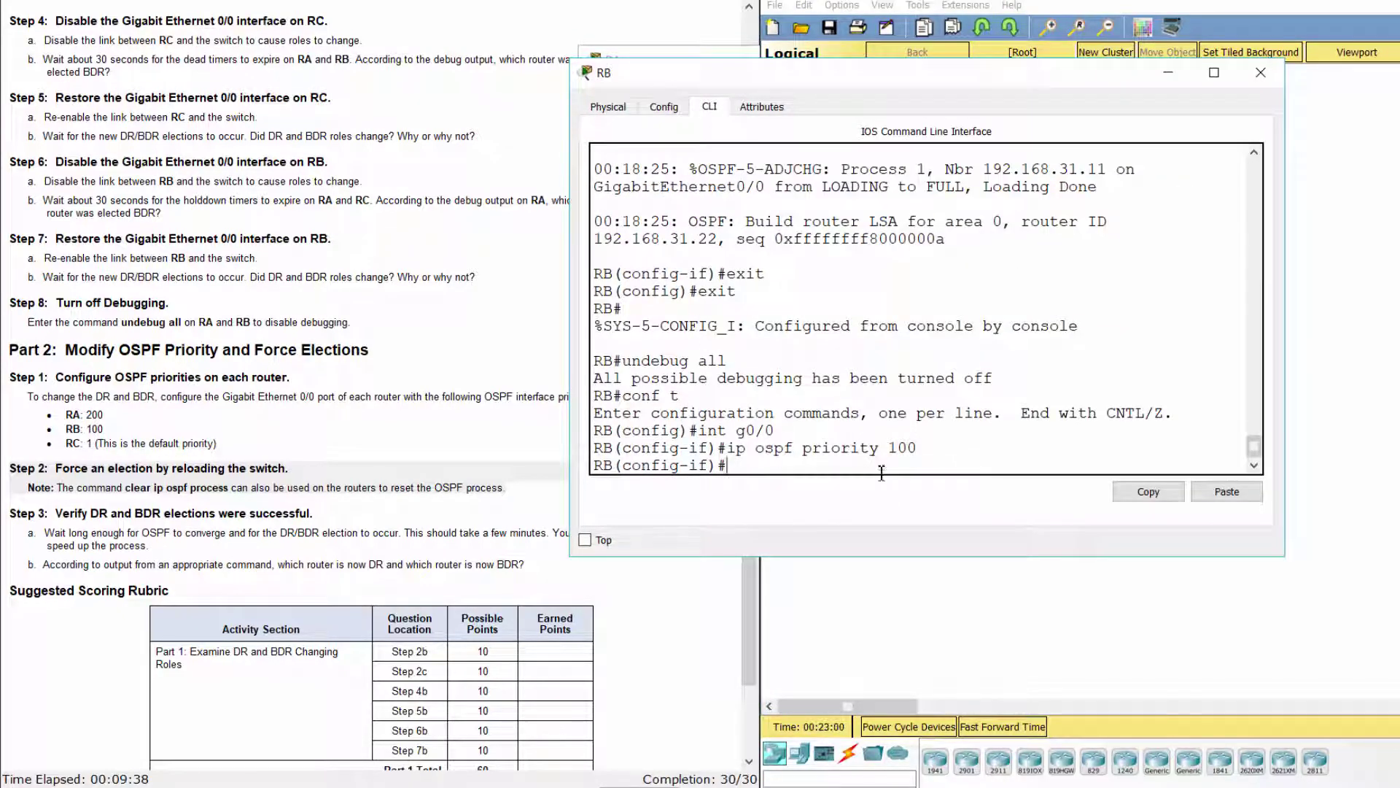
type("do clear ip")
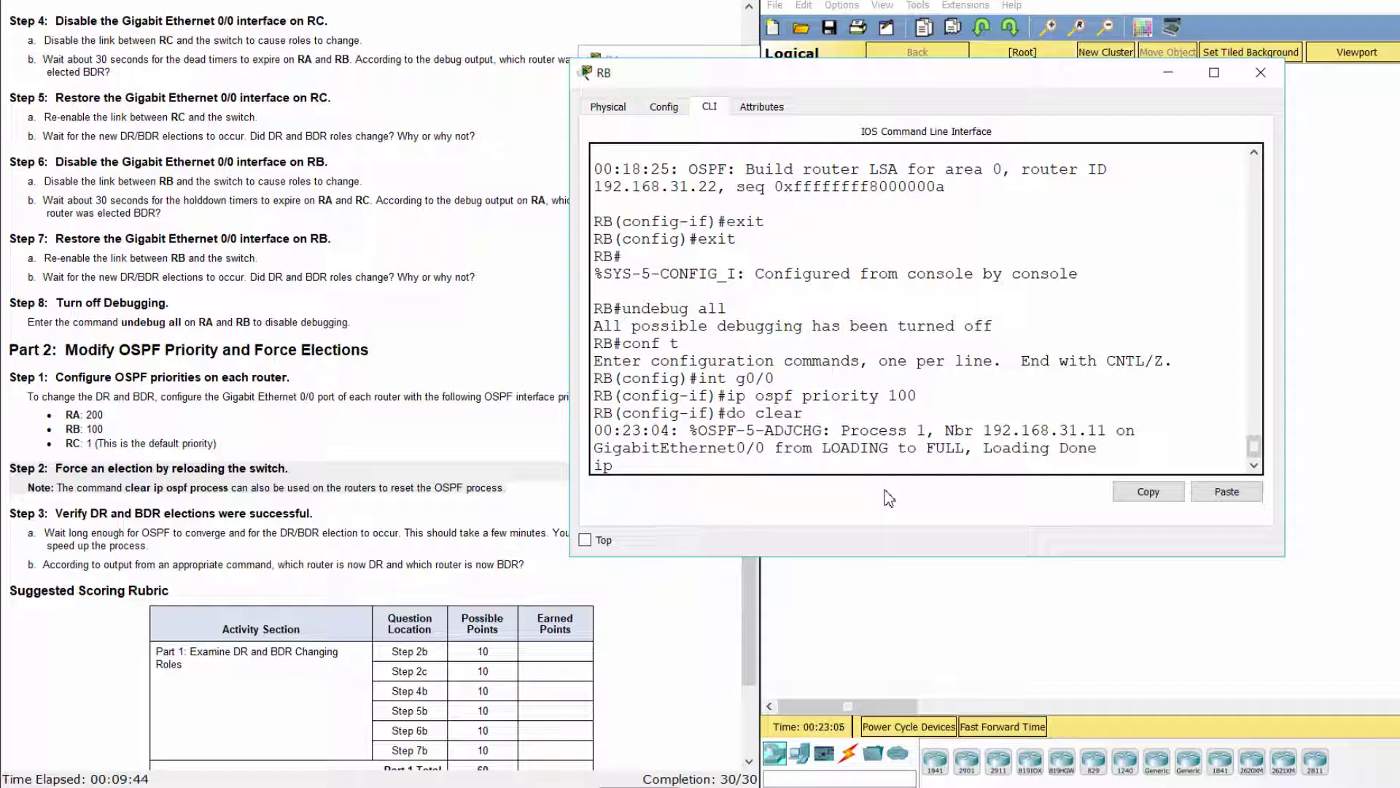
key("BackSpace")
key("BackSpace")
key("BackSpace")
key("BackSpace")
key("BackSpace")
key("BackSpace")
key("BackSpace")
key("BackSpace")
key("BackSpace")
key("BackSpace")
key("BackSpace")
type("do clear")
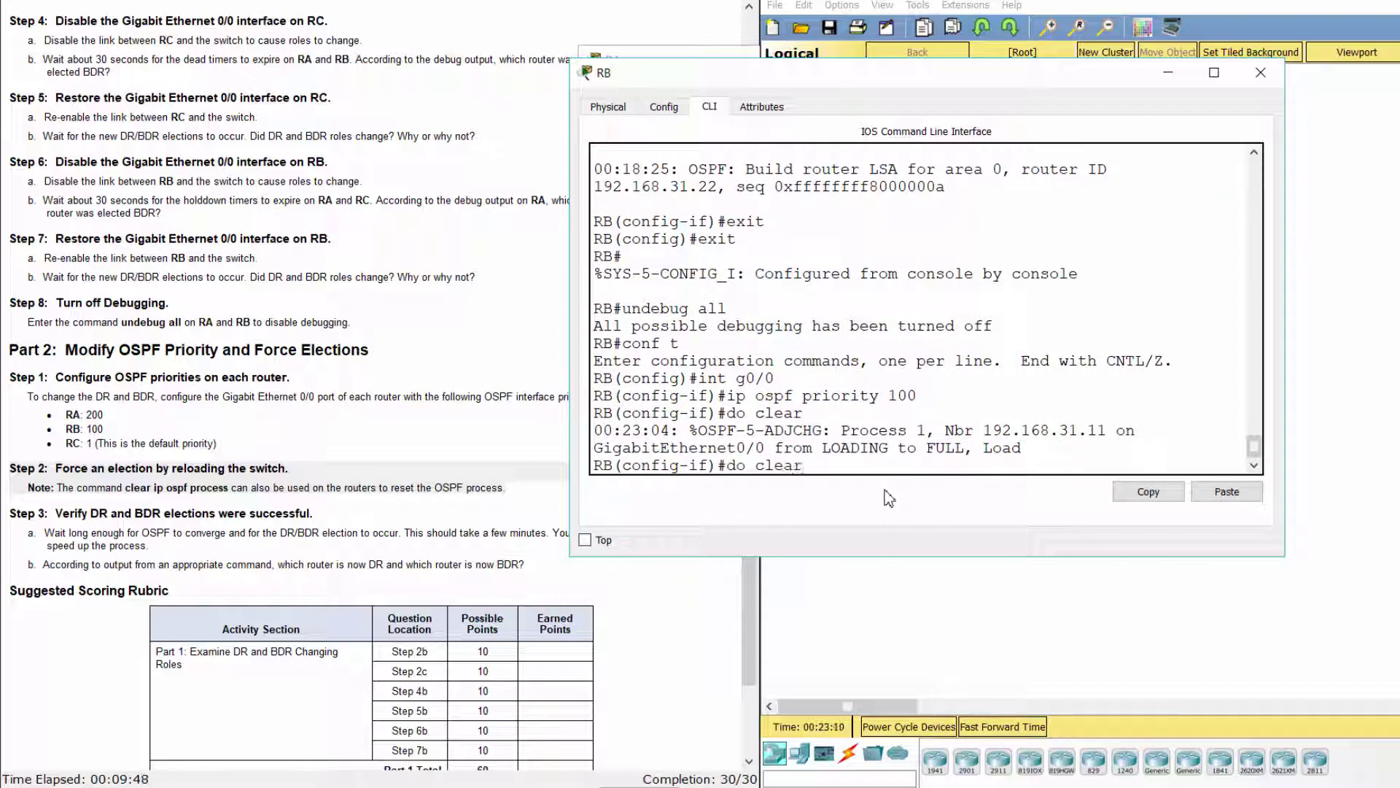
type(" ip ospf process")
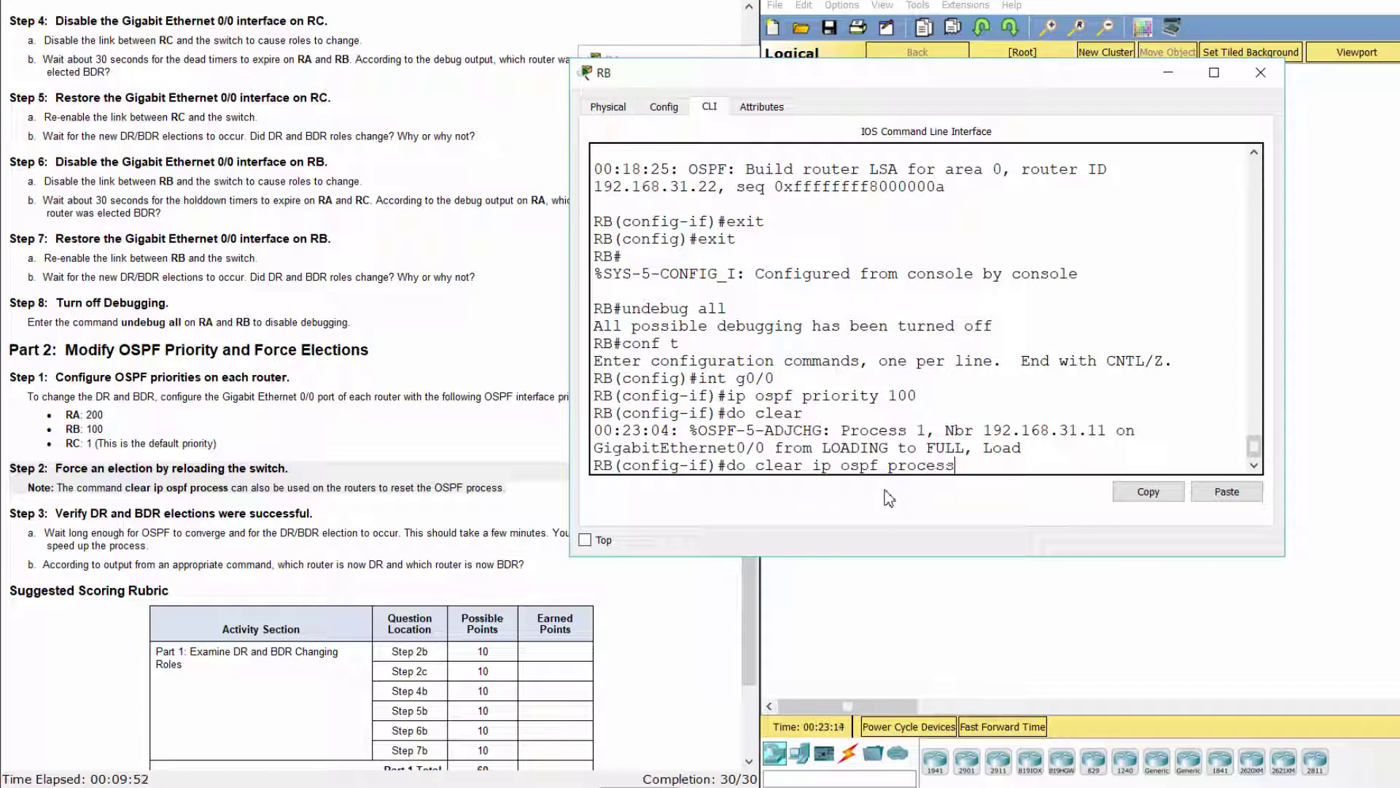
key("Return")
type("yes")
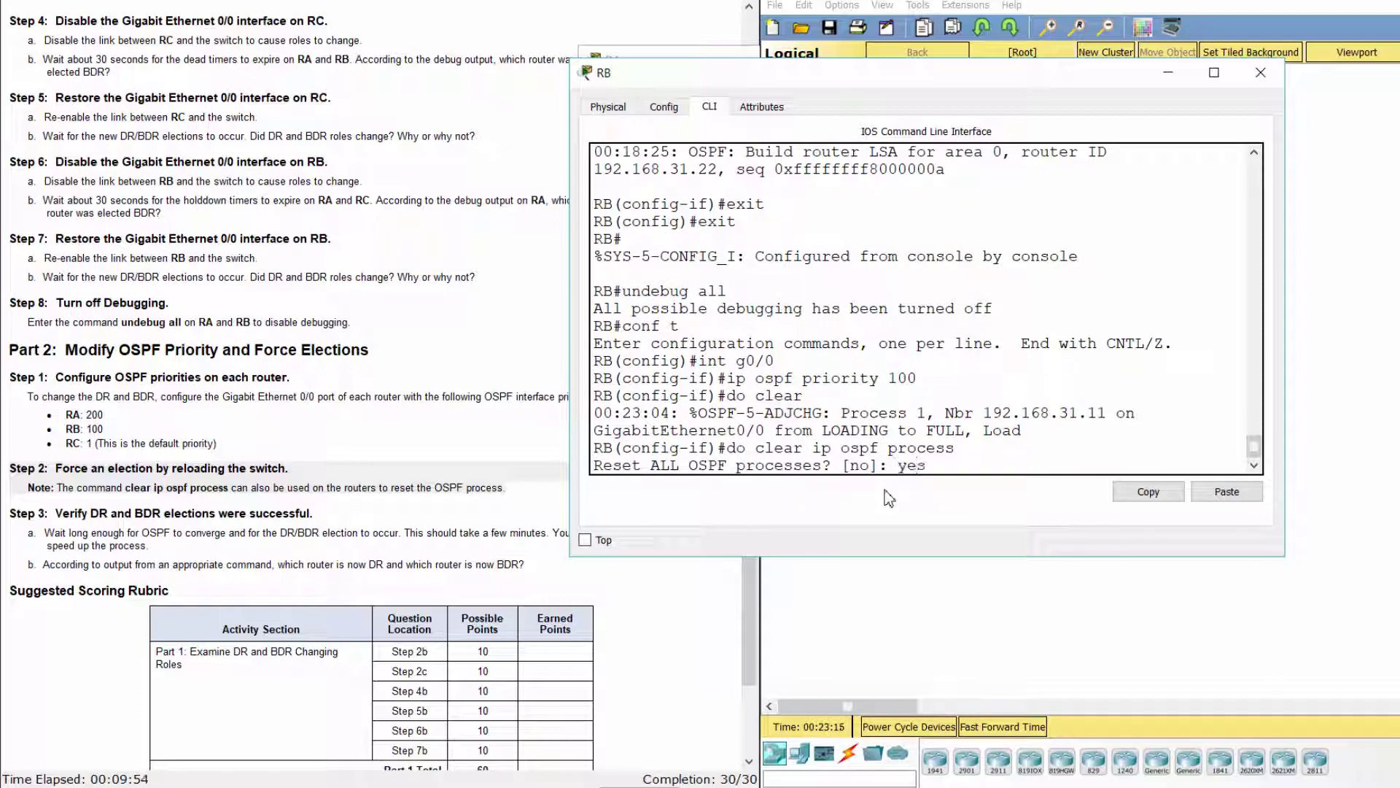
key("Return")
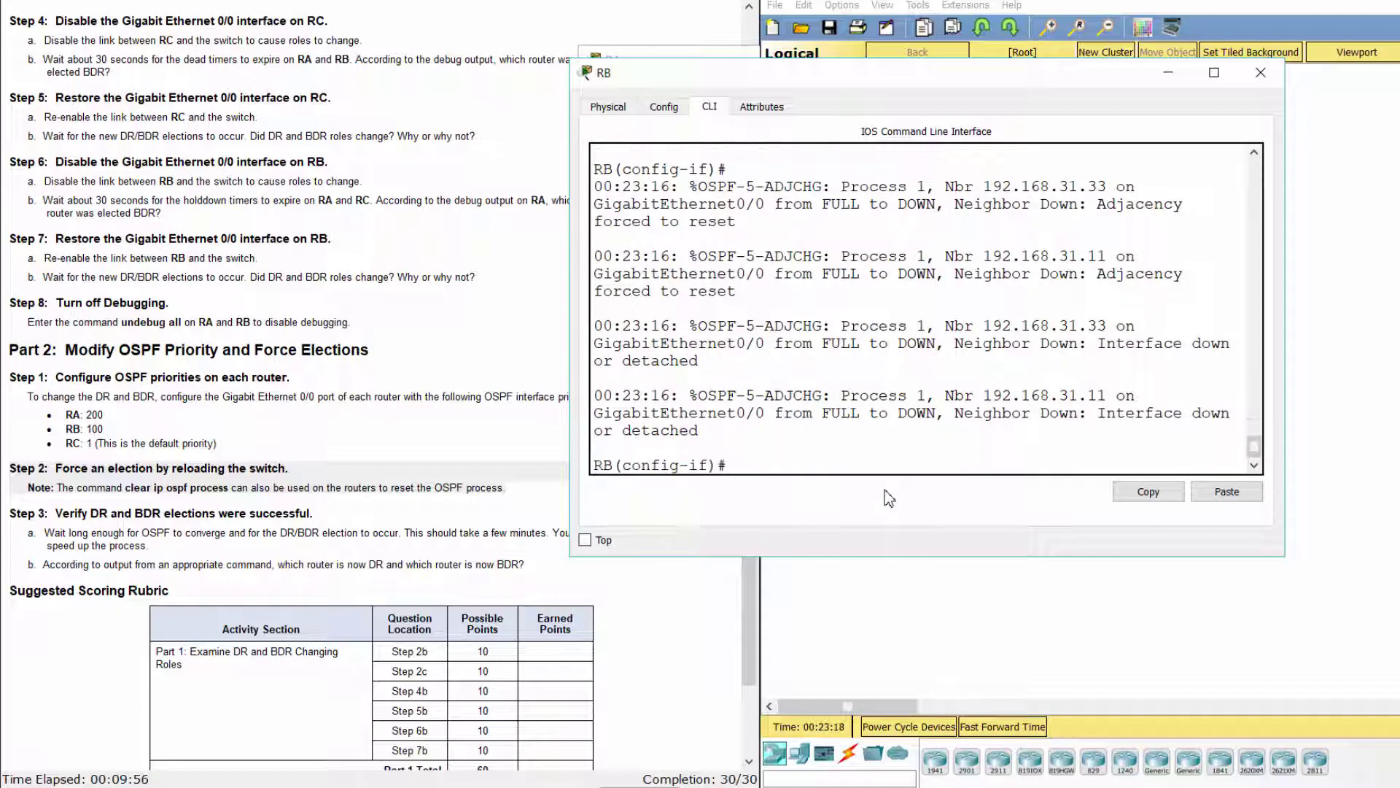
left_click(897, 572)
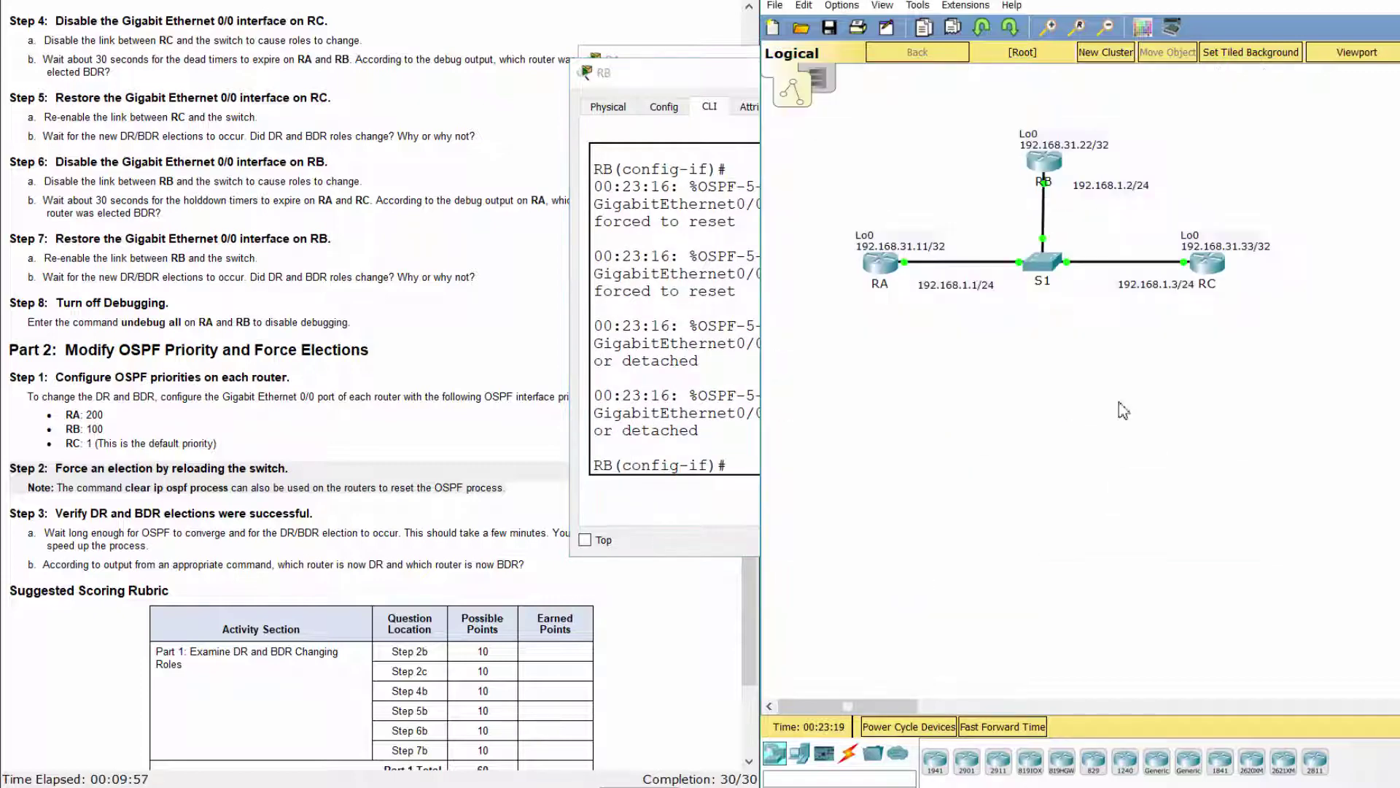
Run do clear ip ospf process on RC and confirm the reset with y.
left_click(1207, 263)
key("Return")
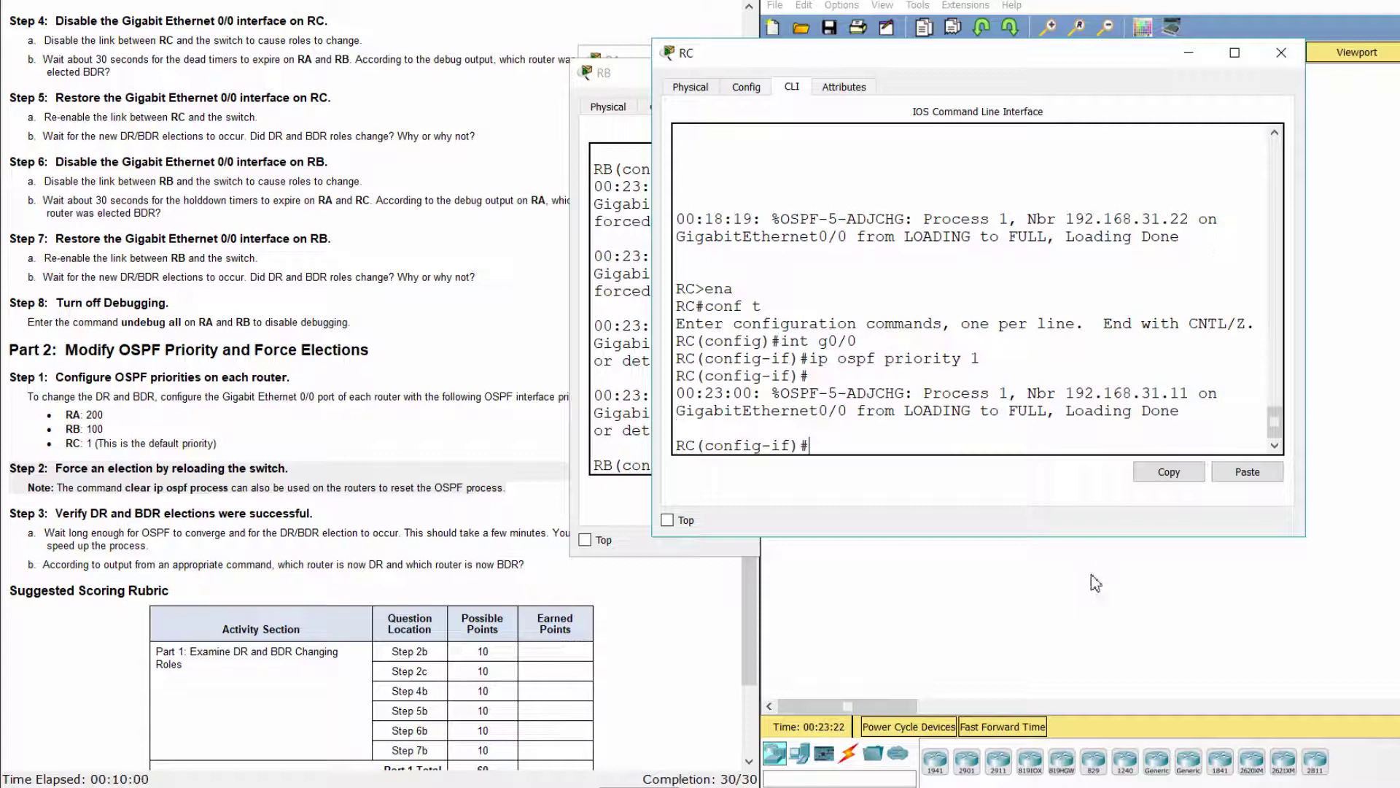
type("do clear ip")
key("BackSpace")
key("BackSpace")
key("BackSpace")
key("BackSpace")
key("BackSpace")
key("BackSpace")
key("BackSpace")
key("BackSpace")
key("BackSpace")
key("BackSpace")
key("BackSpace")
key("BackSpace")
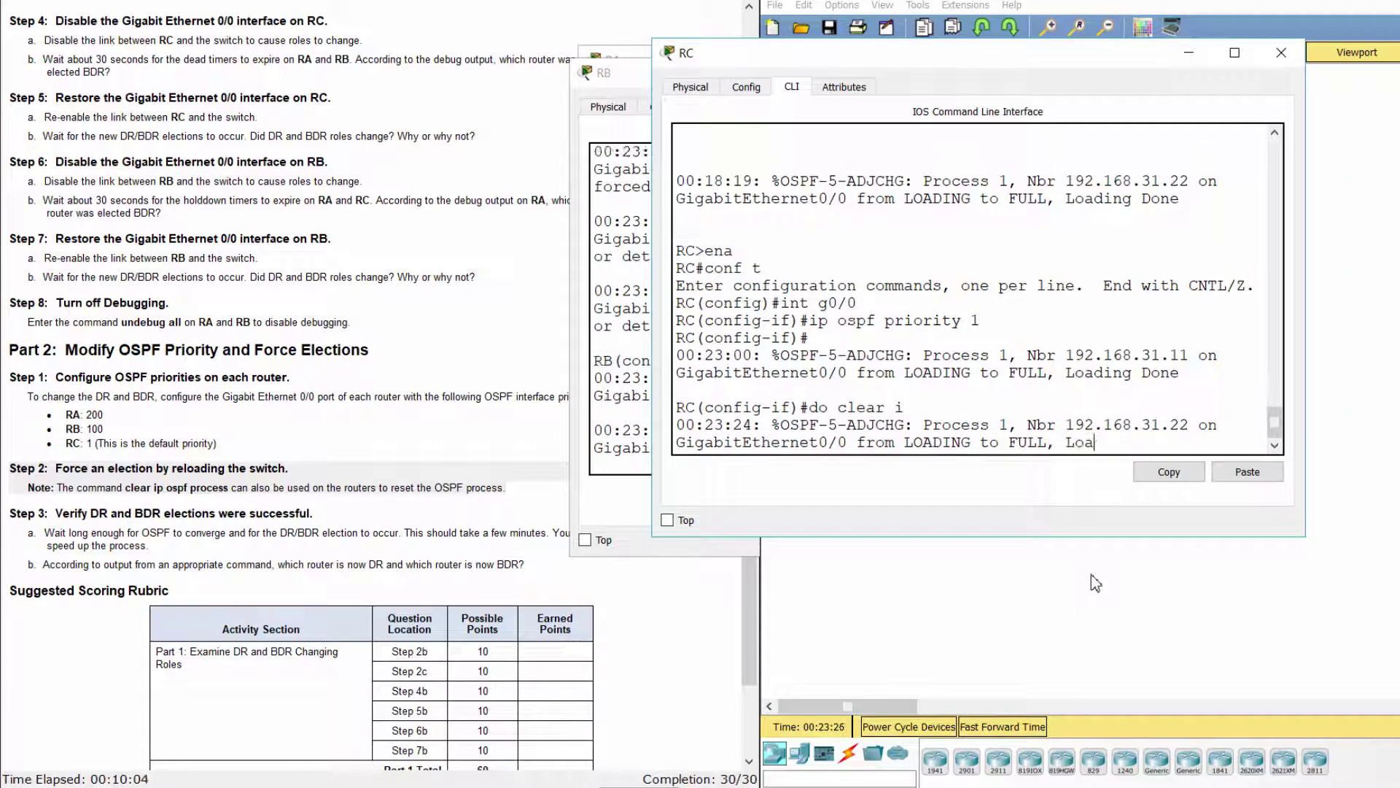
type("do clear")
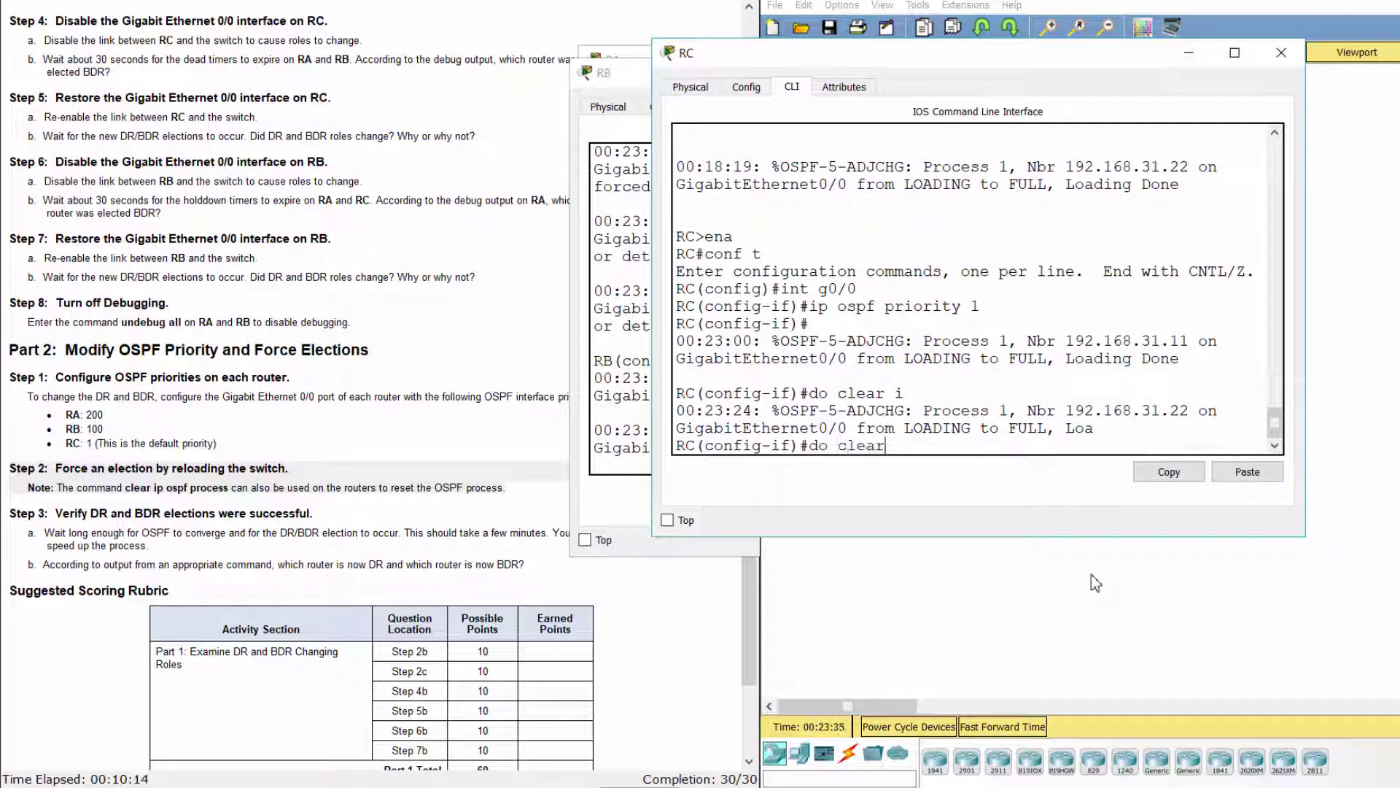
type(" ip ospf process")
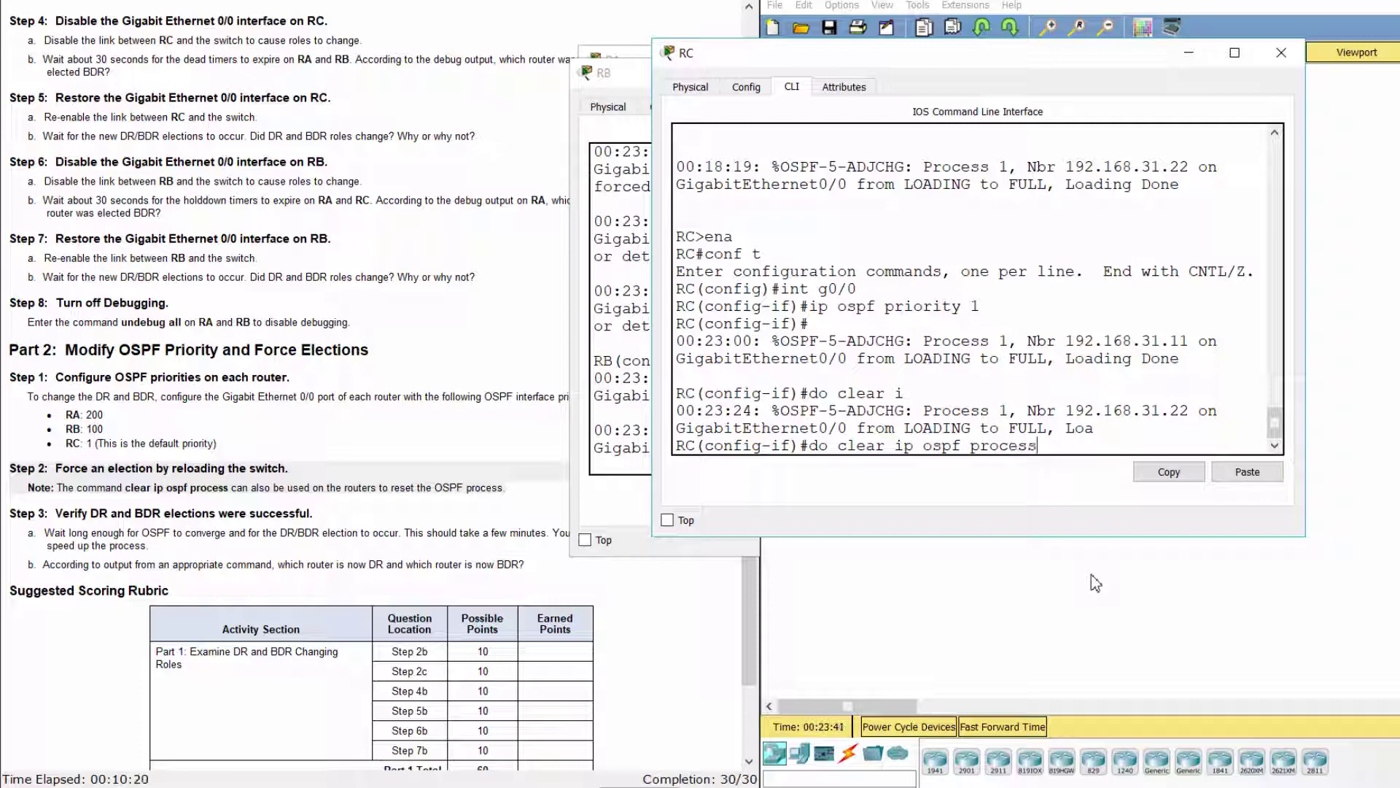
key("Return")
type("yes")
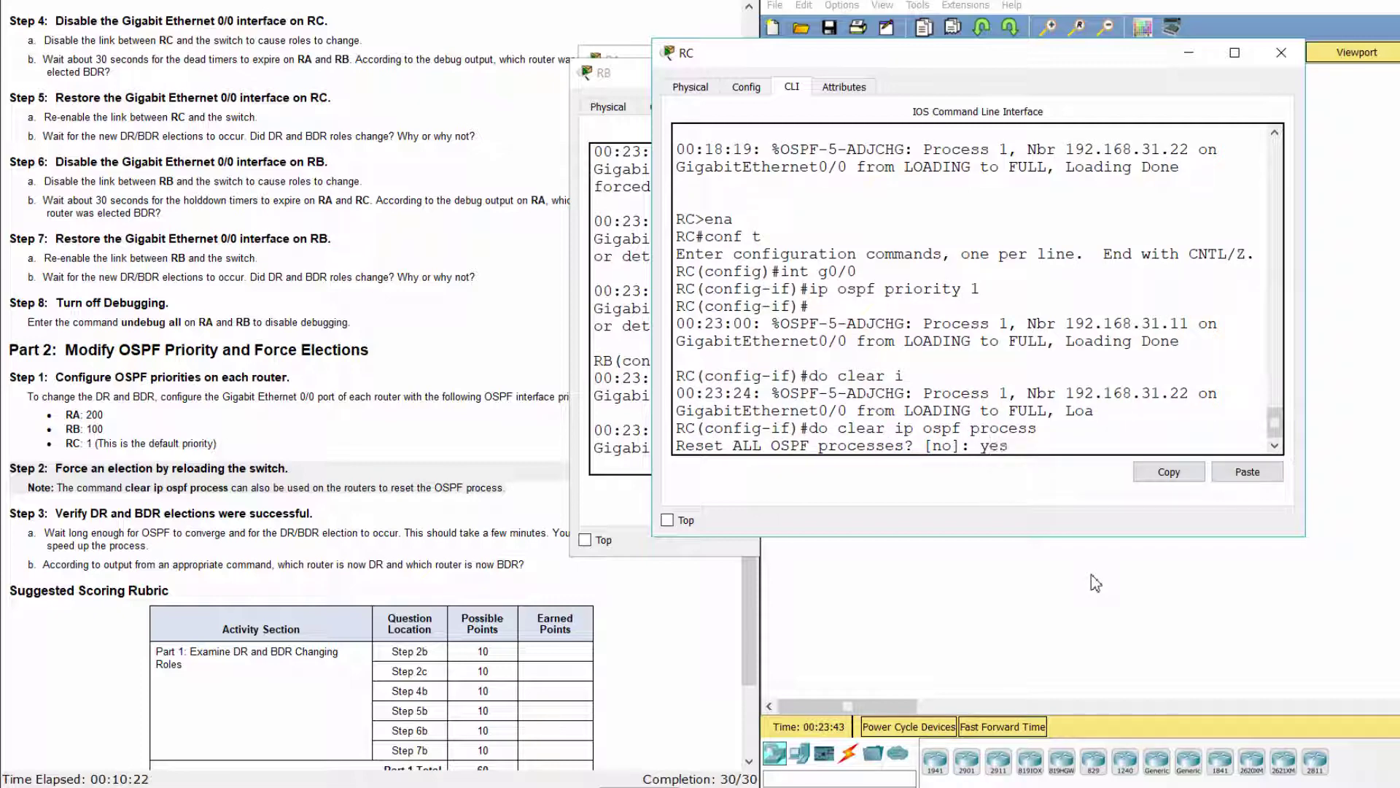
key("Return")
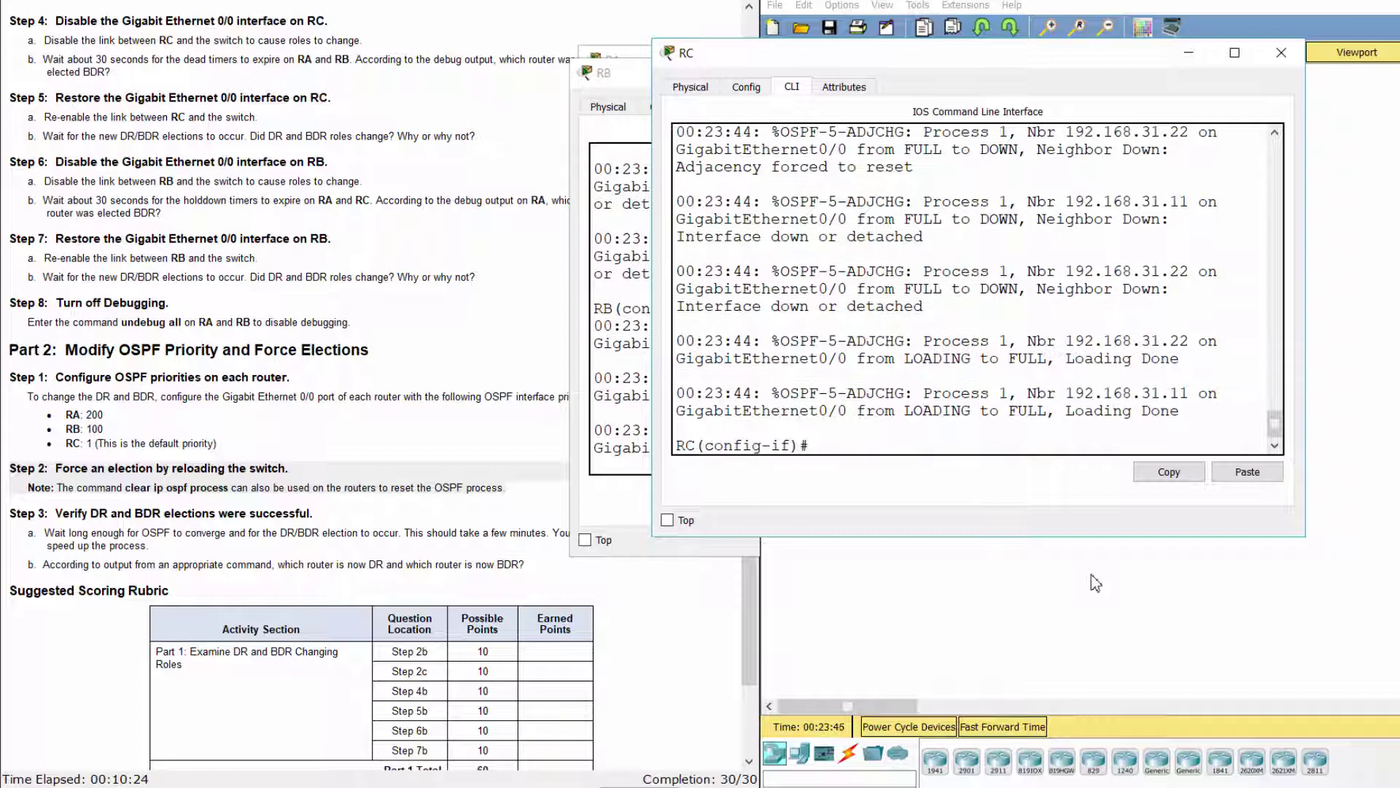
key("Return")
Highlight the Step 3 verification instructions and the question asking which router is DR.
left_click(56, 530)
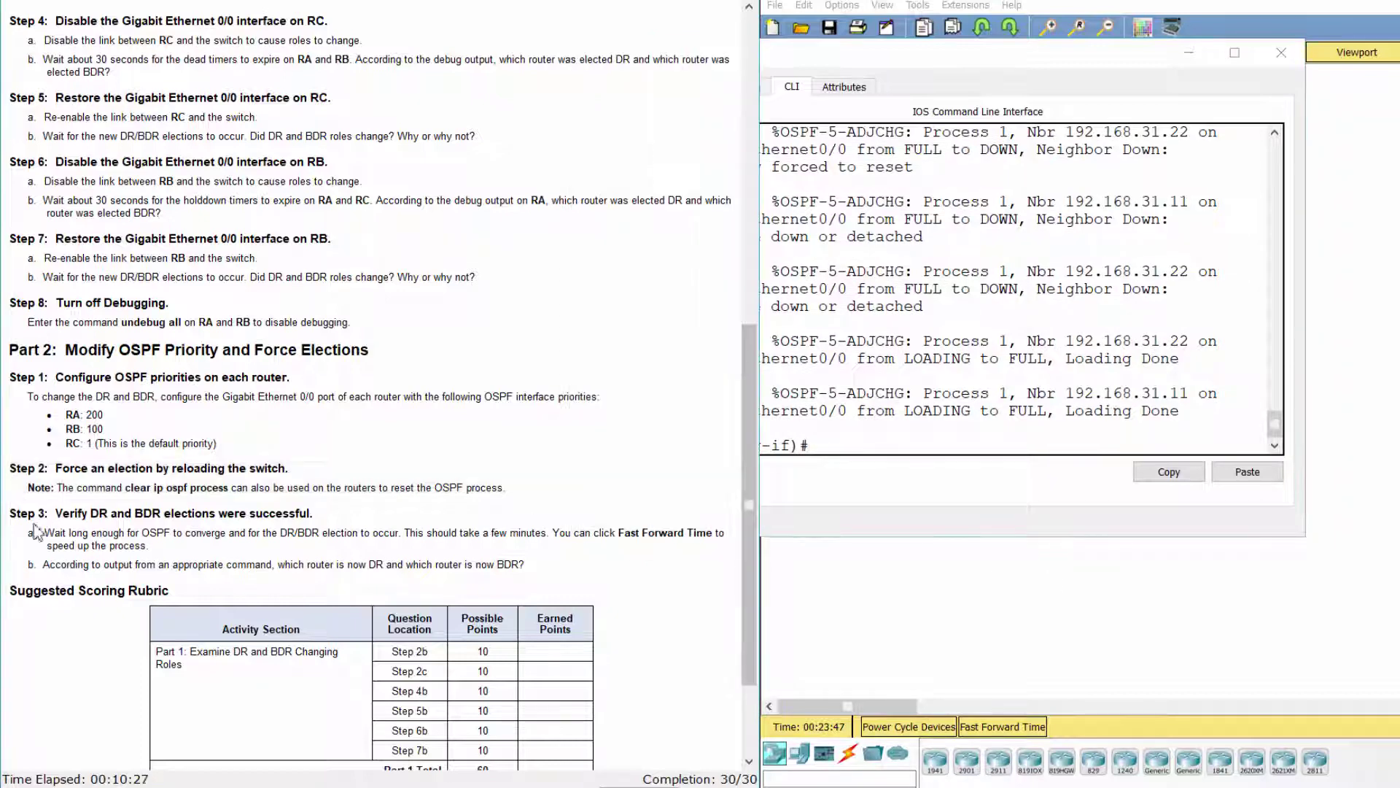
left_click_drag(14, 513, 315, 515)
left_click(261, 563)
left_click_drag(39, 568, 579, 566)
Fast-forward time, then run do show ip ospf int g0/0 on RA to confirm DR and BDR.
left_click(993, 745)
left_click(1001, 726)
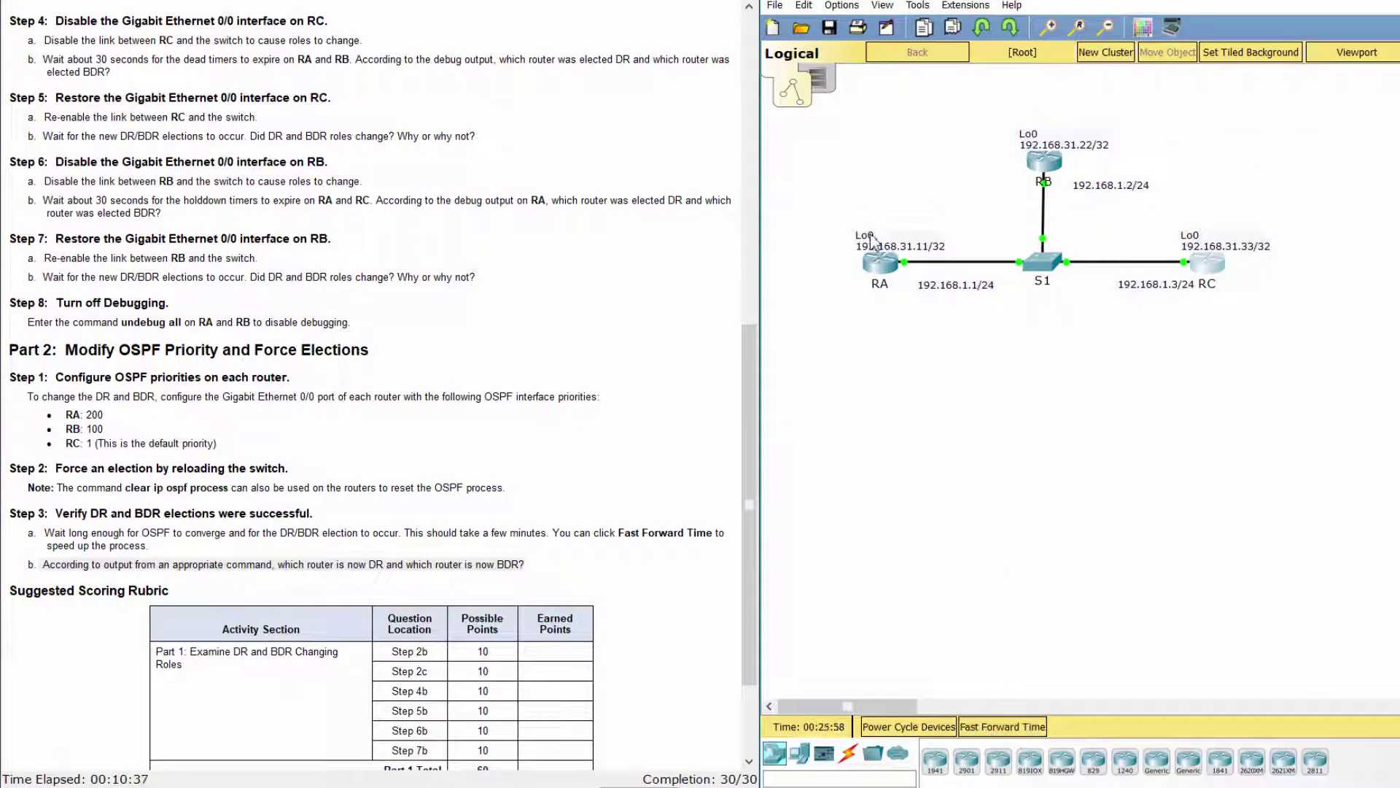
left_click(877, 267)
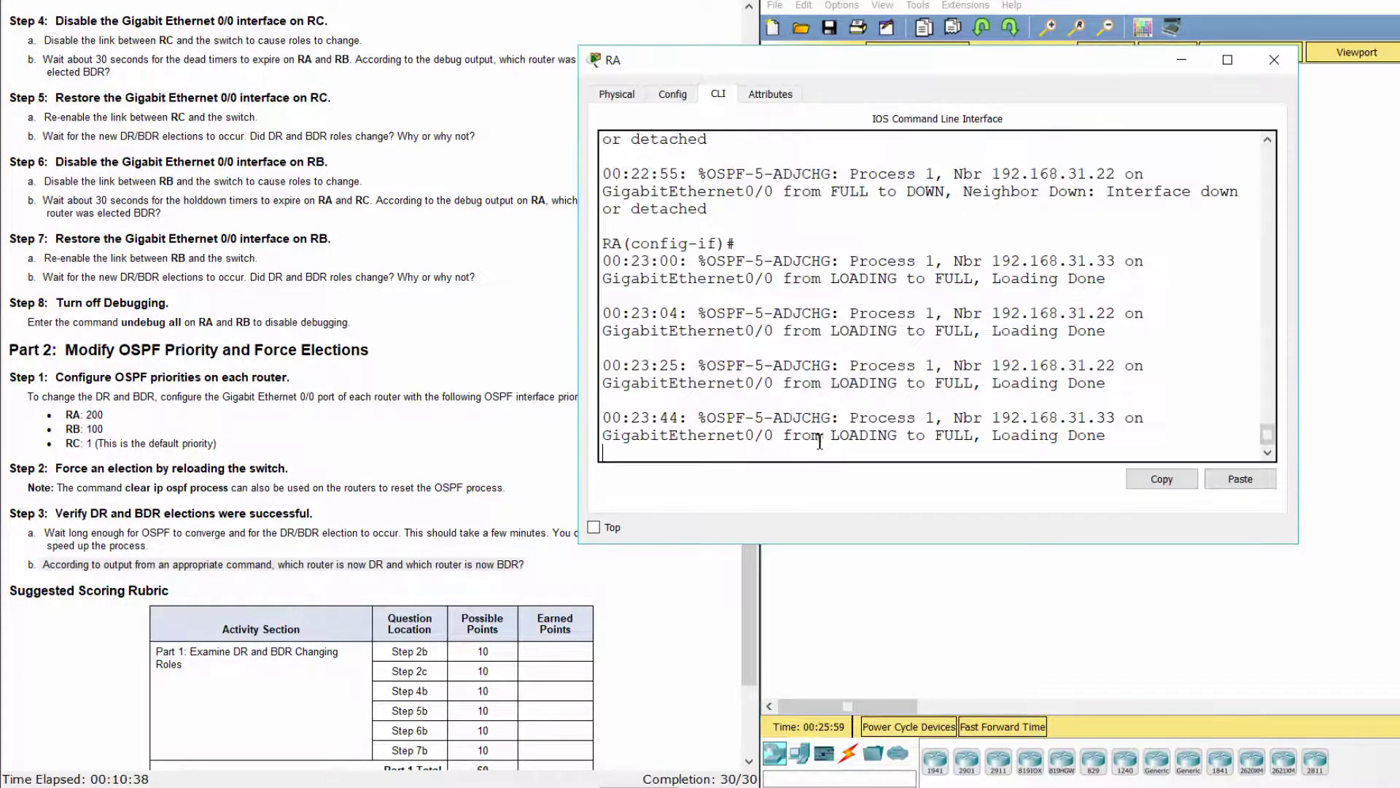
key("Return")
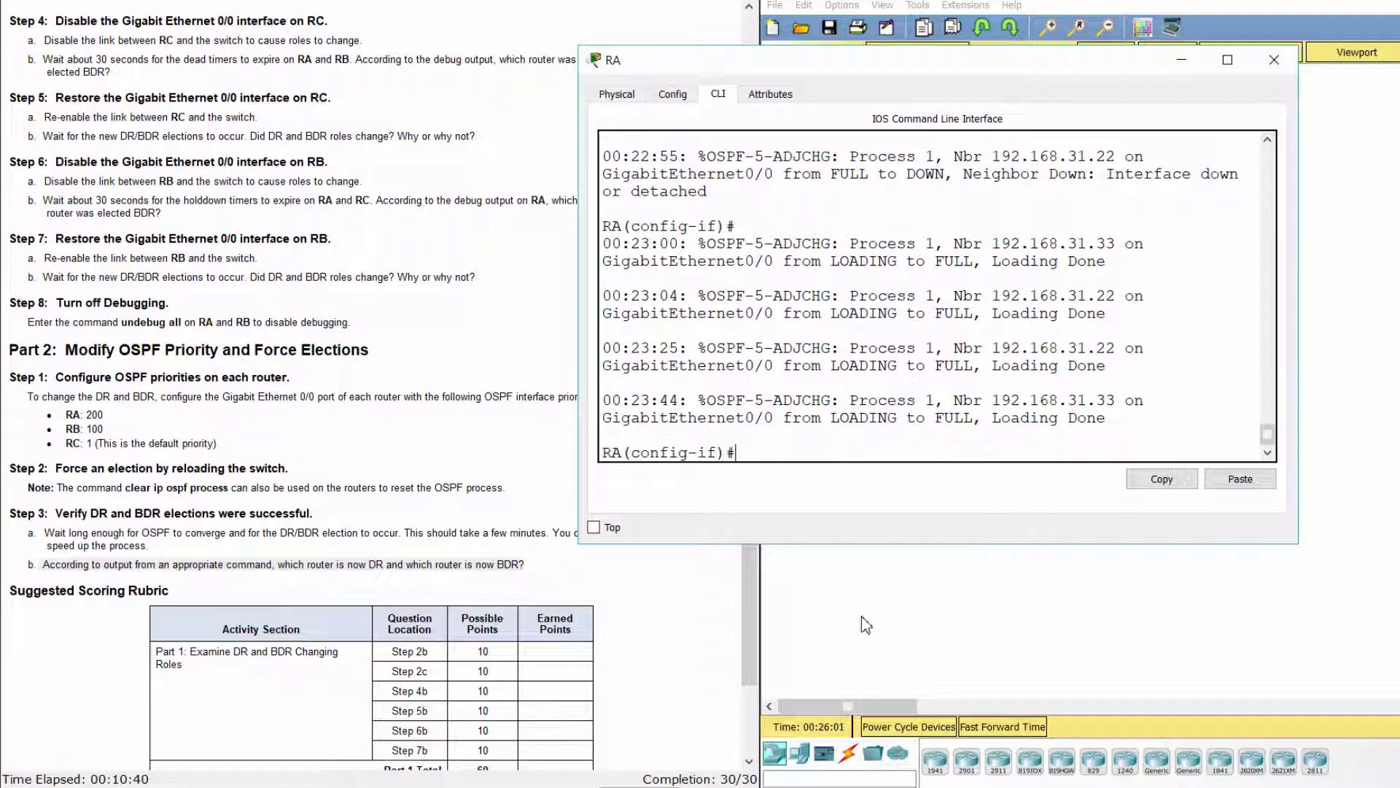
type("do show ip ")
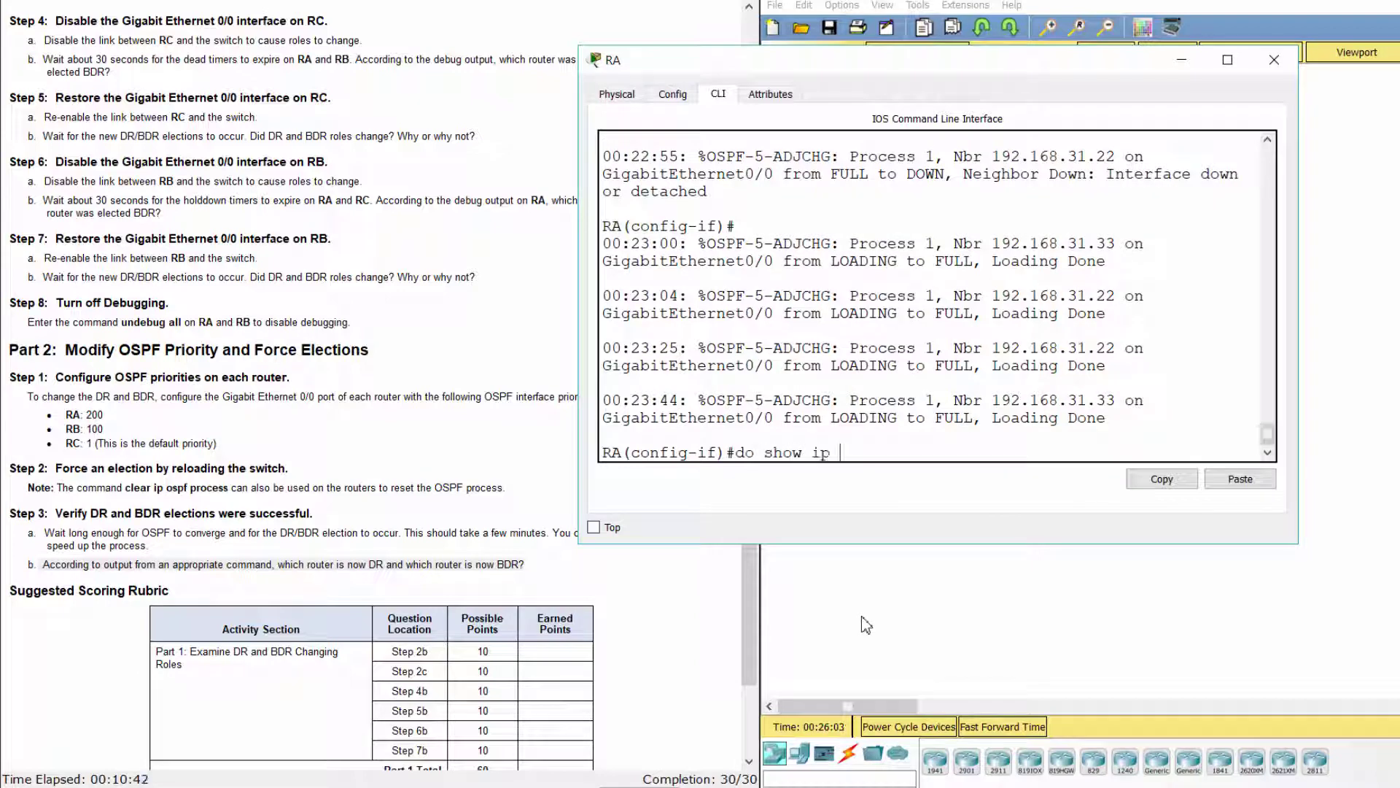
type("ospf int g0/0")
key("Return")
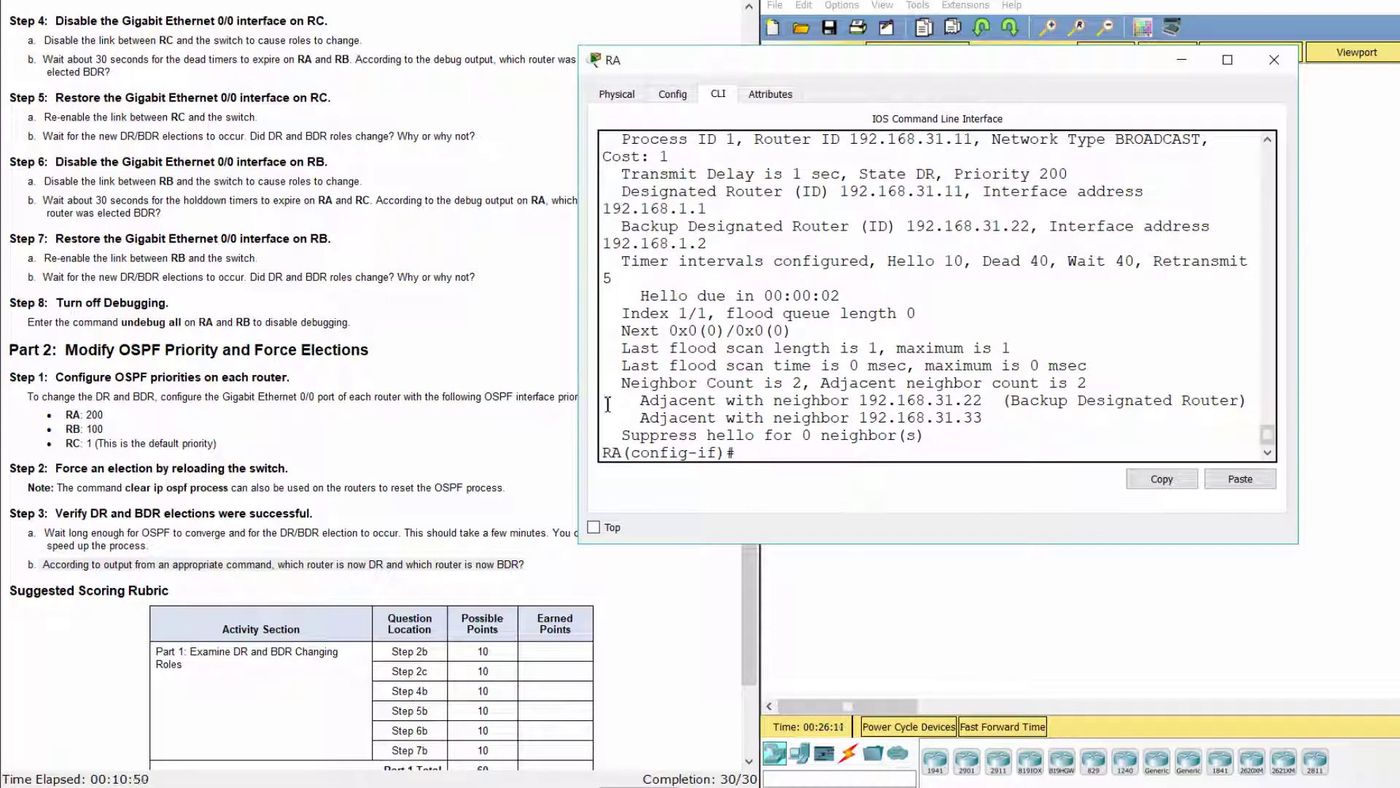
left_click_drag(619, 405, 1037, 418)
left_click(1034, 430)
left_click(1044, 587)
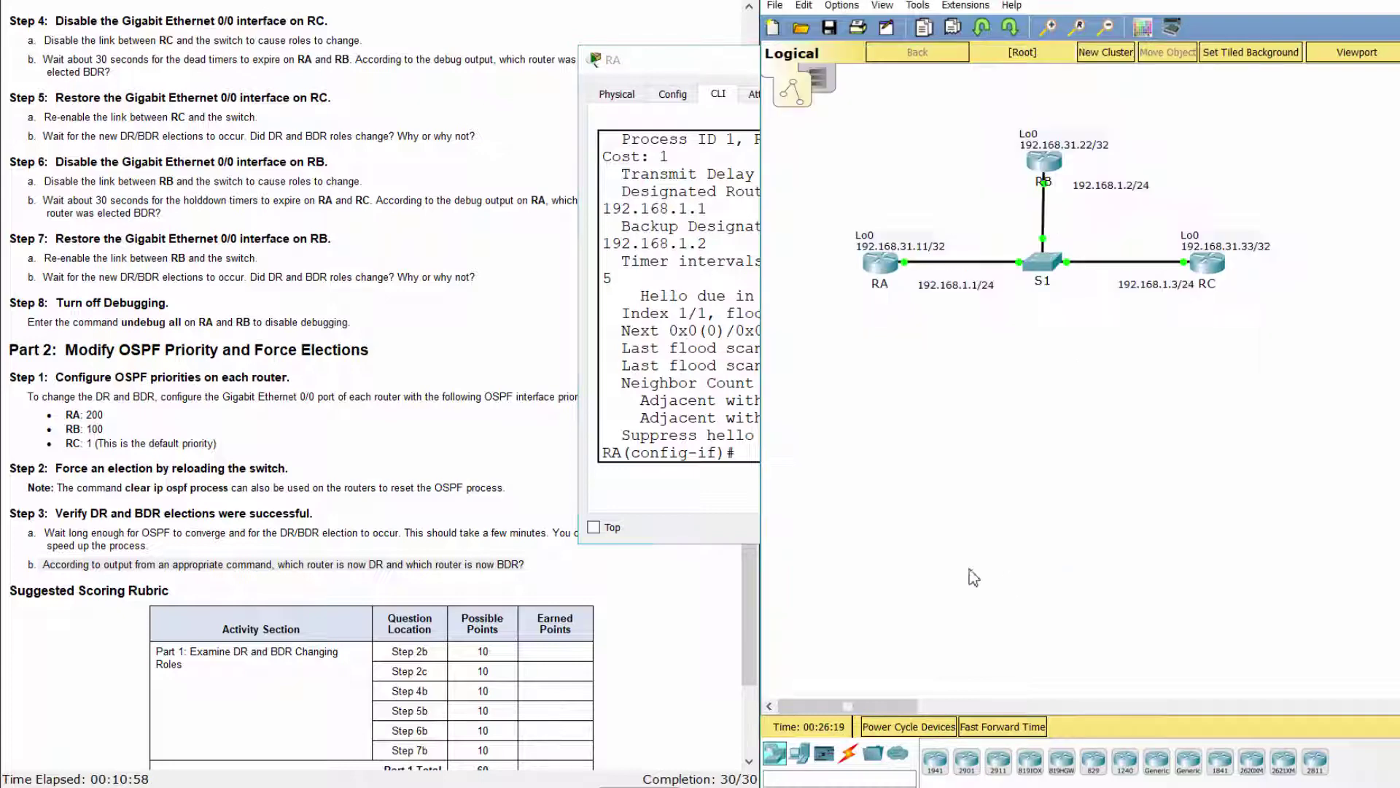
left_click(634, 640)
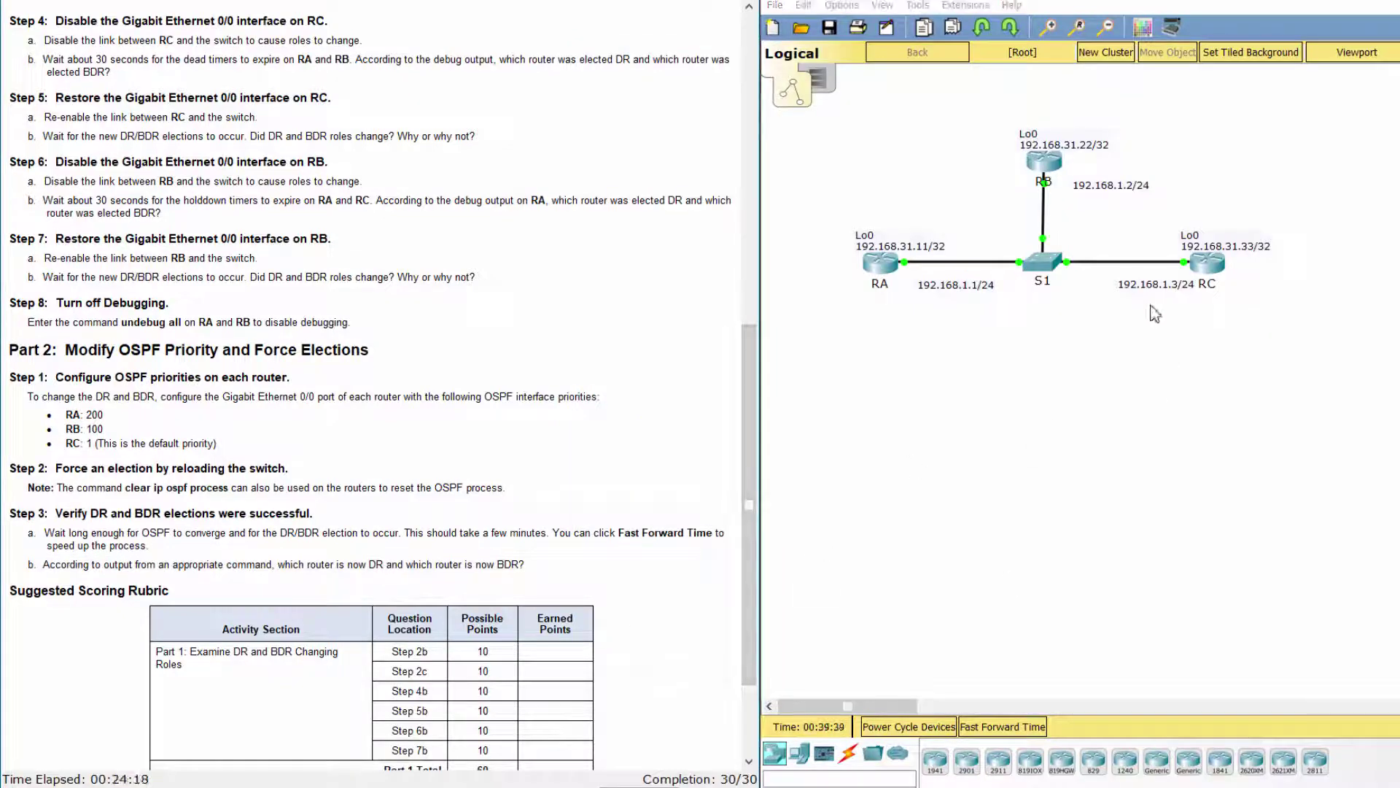
Page through RA's show run and highlight the ip ospf priority 200 line.
left_click(899, 268)
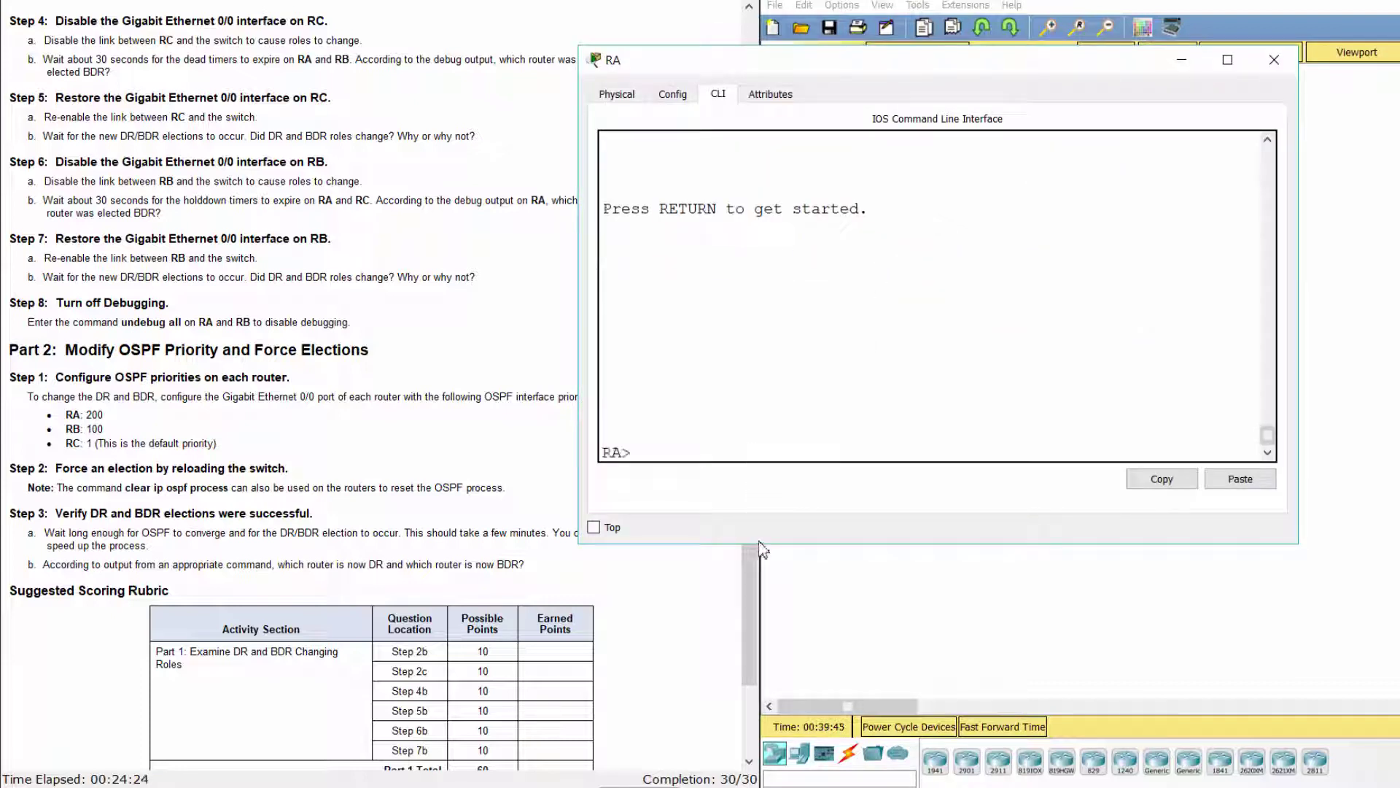
type("ena")
key("Return")
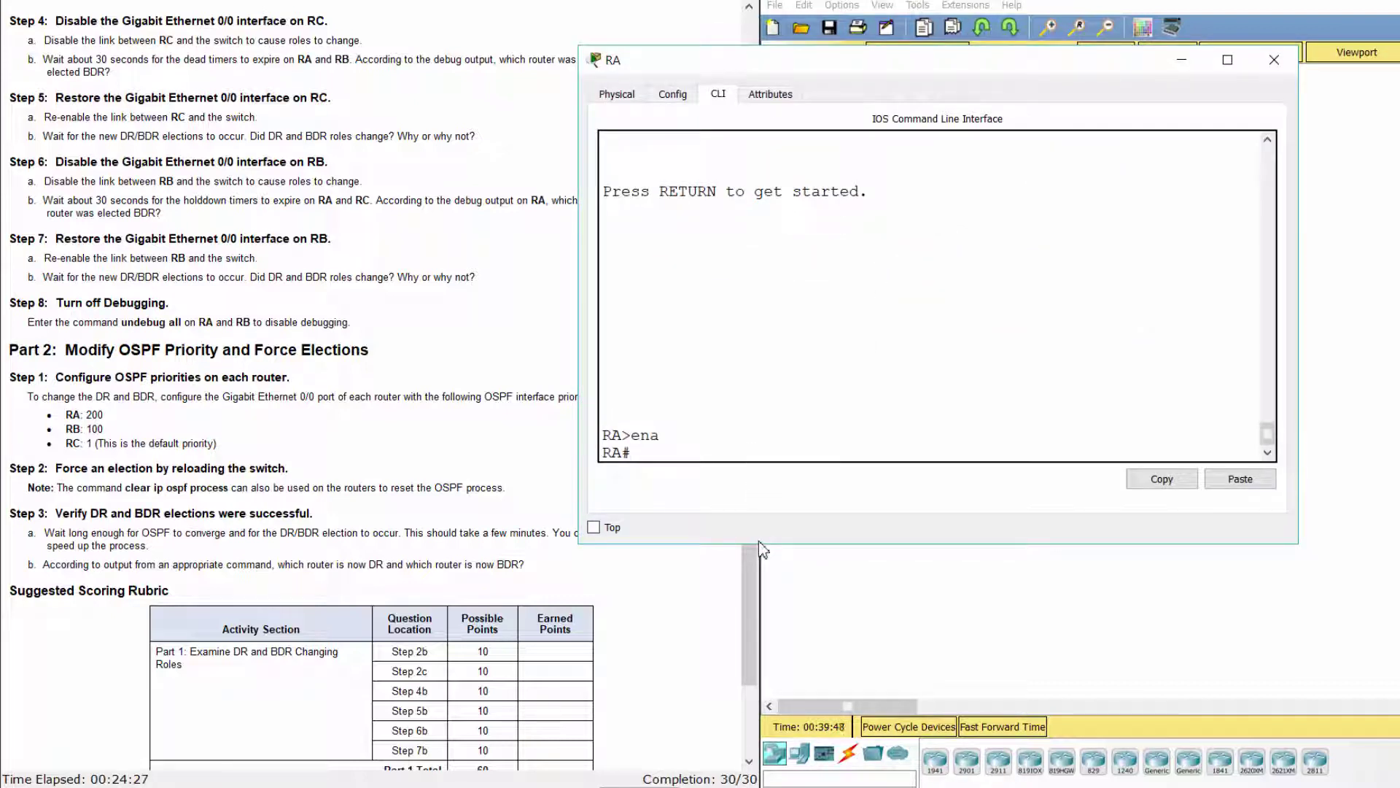
type("show run")
key("Return")
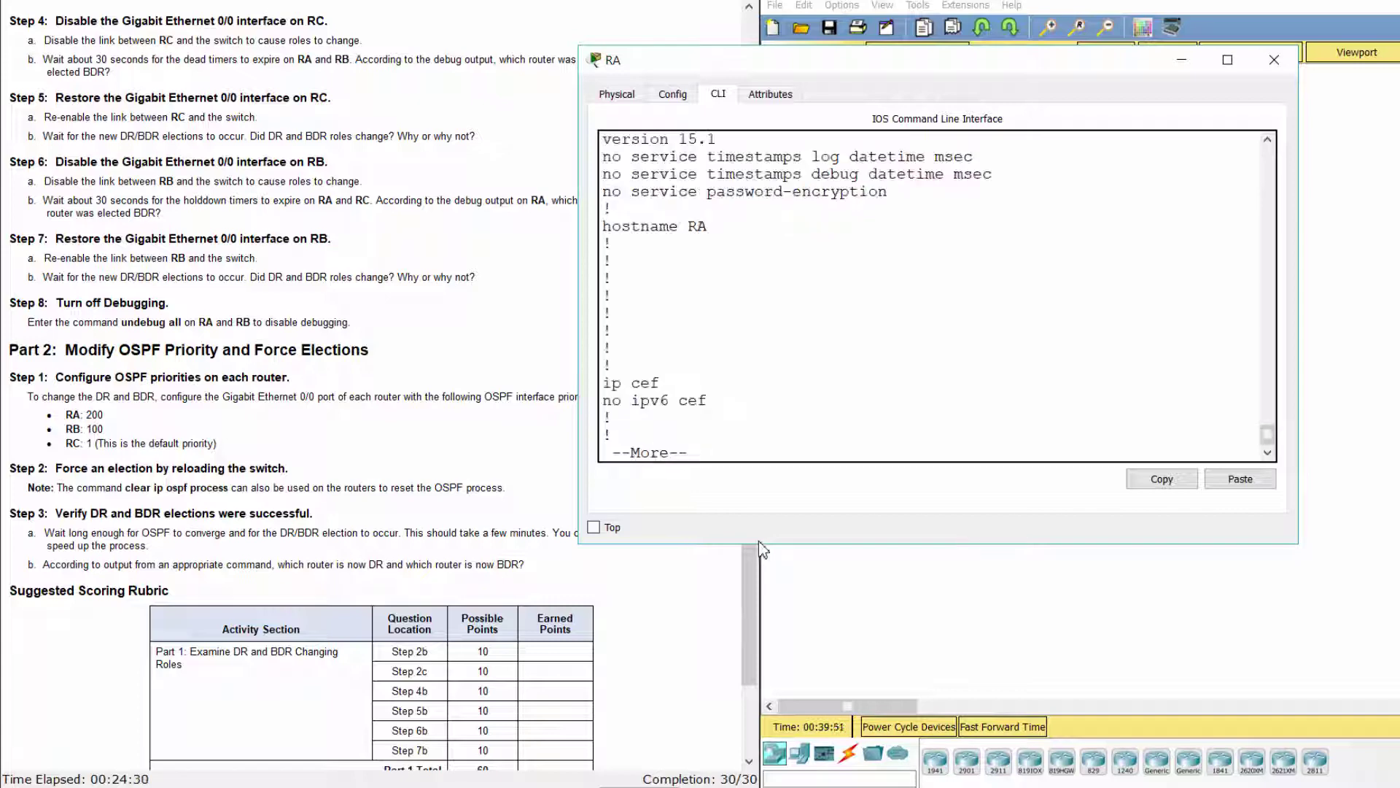
key("space")
key("space")
scroll(897, 280, "up", 3)
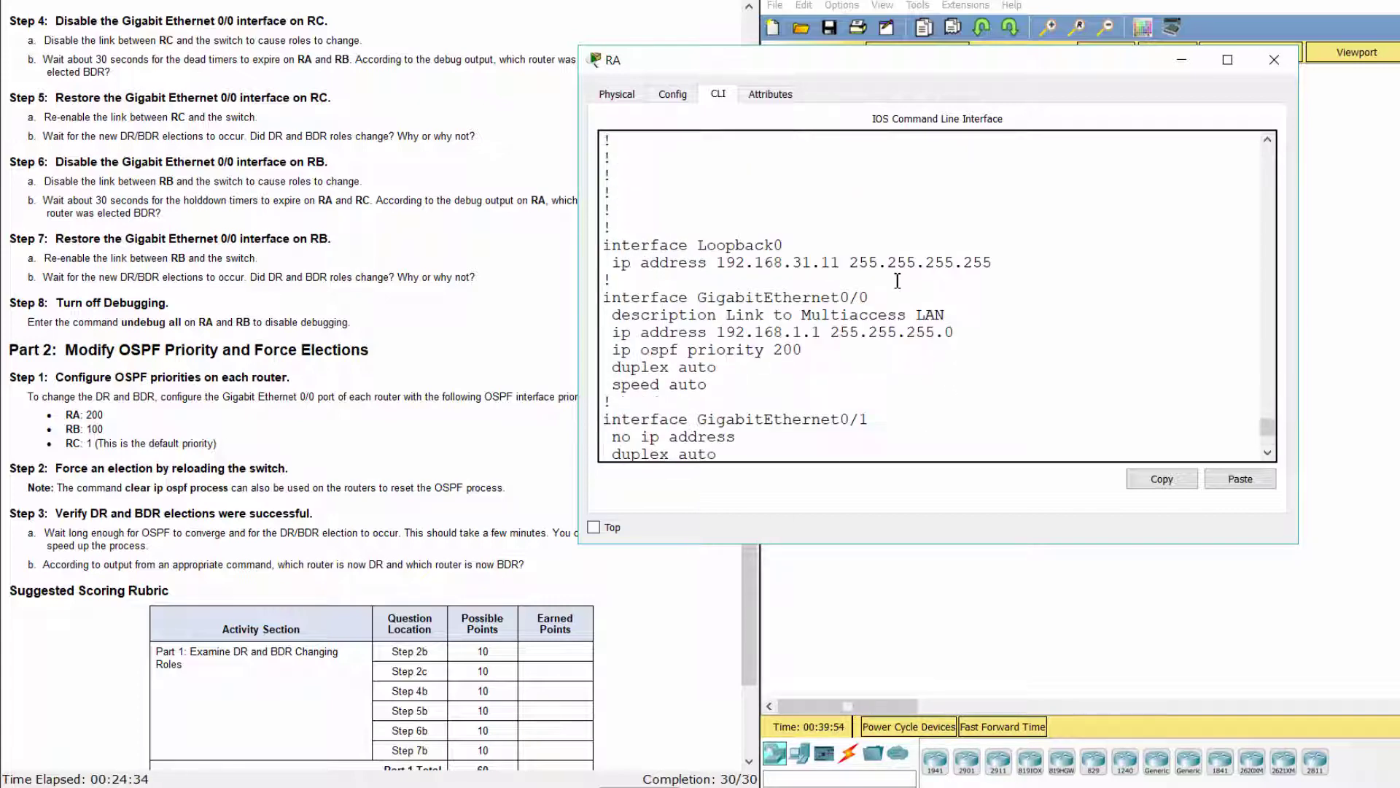
scroll(897, 280, "down", 2)
left_click_drag(605, 217, 871, 218)
left_click_drag(620, 270, 802, 271)
Page through RB's show run and highlight GigabitEthernet0/0 with ip ospf priority 100.
left_click(990, 622)
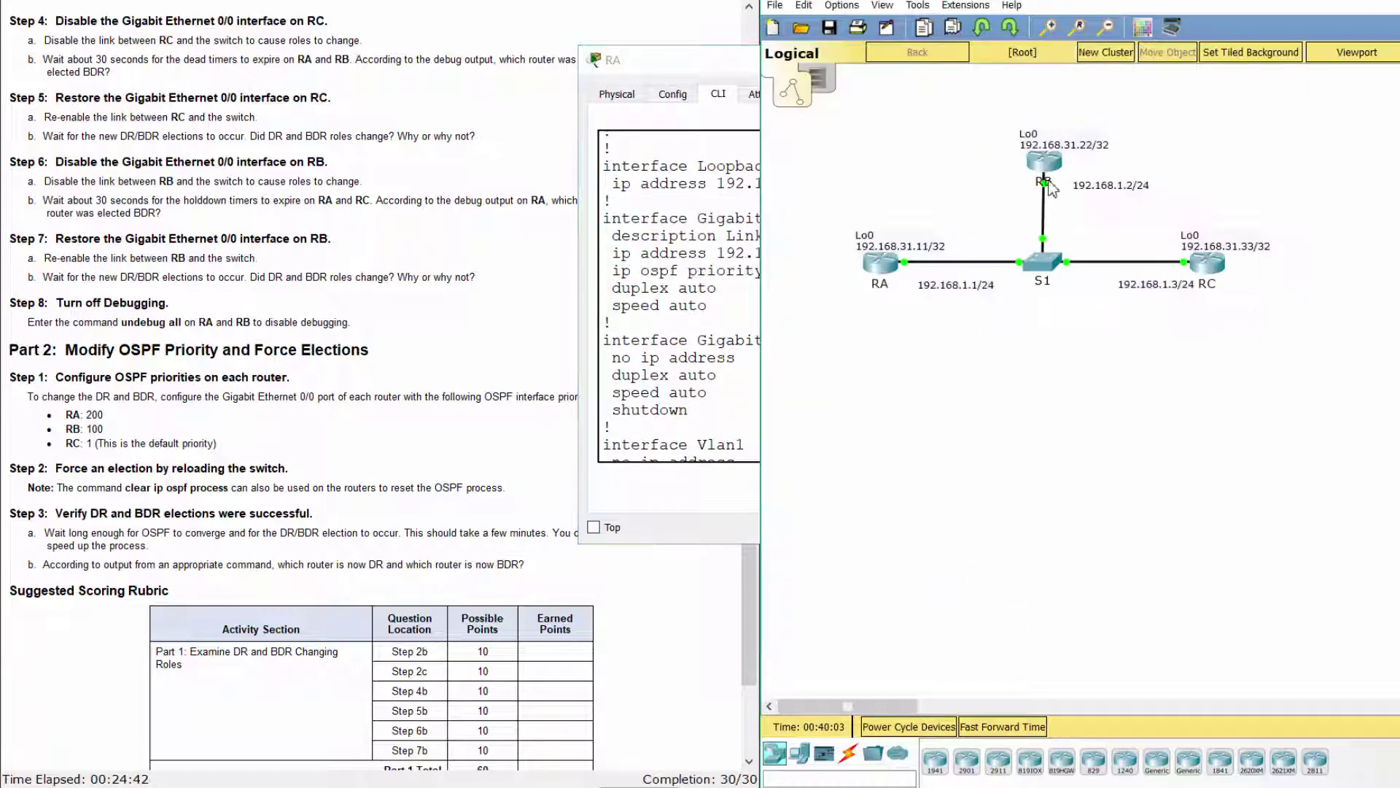
left_click(1049, 186)
key("Return")
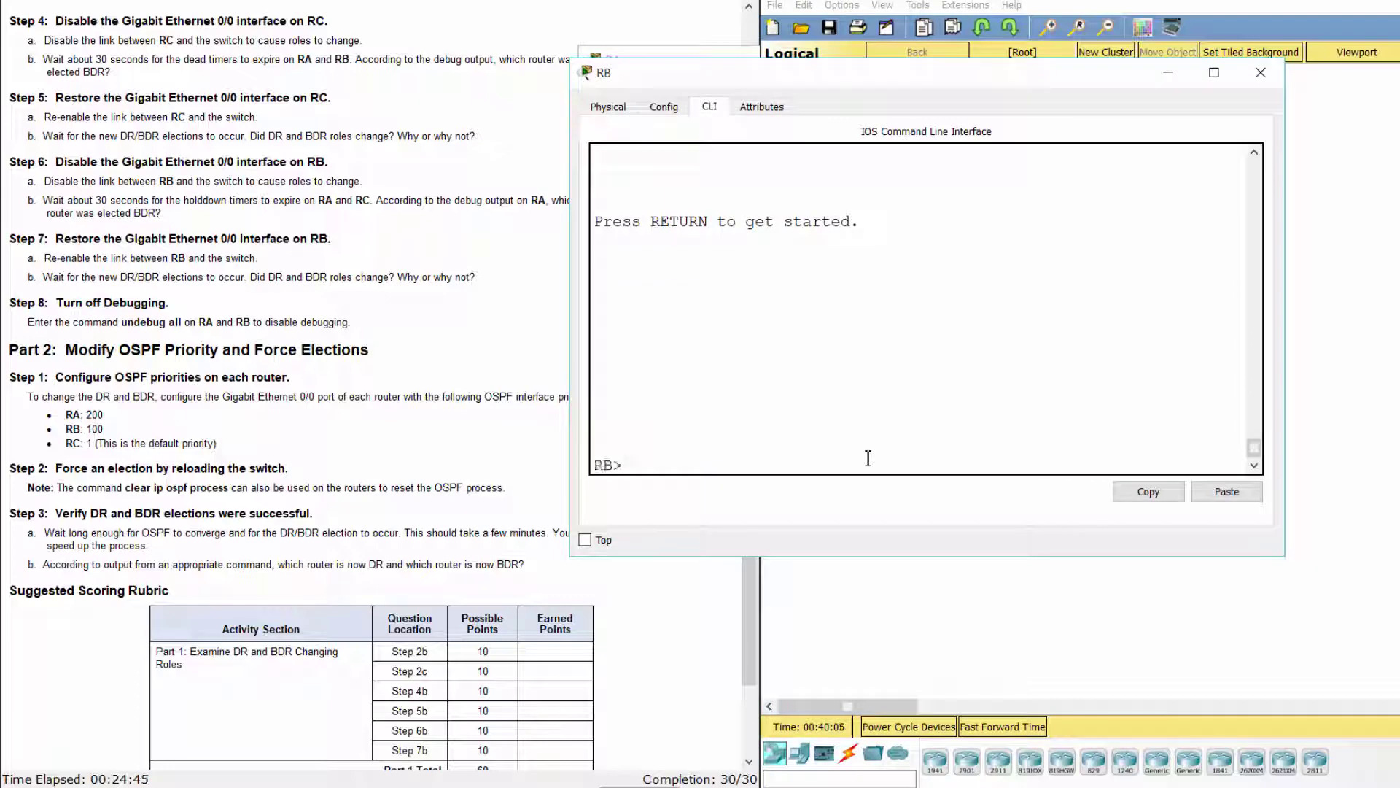
type("ena")
key("Return")
type("show ru")
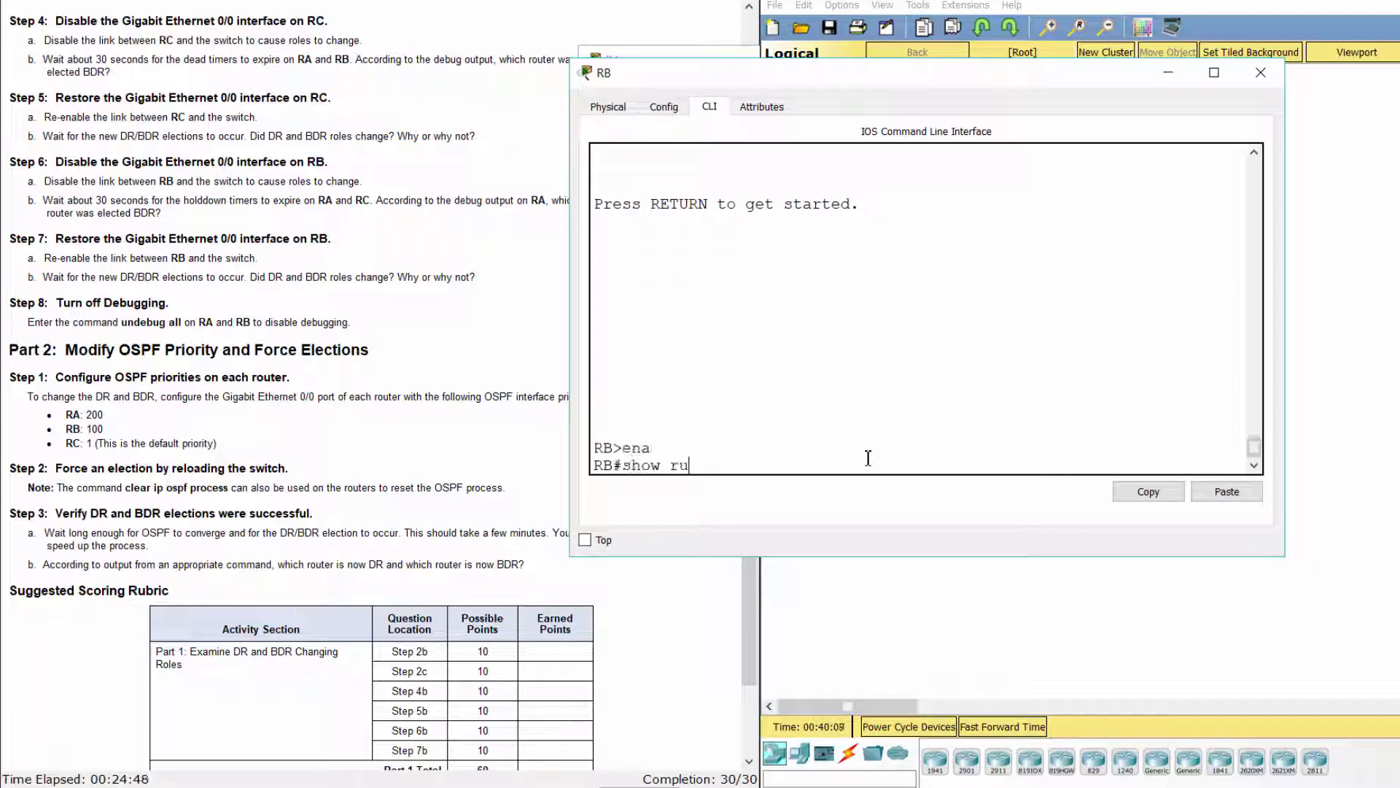
type("n")
key("Return")
key("space")
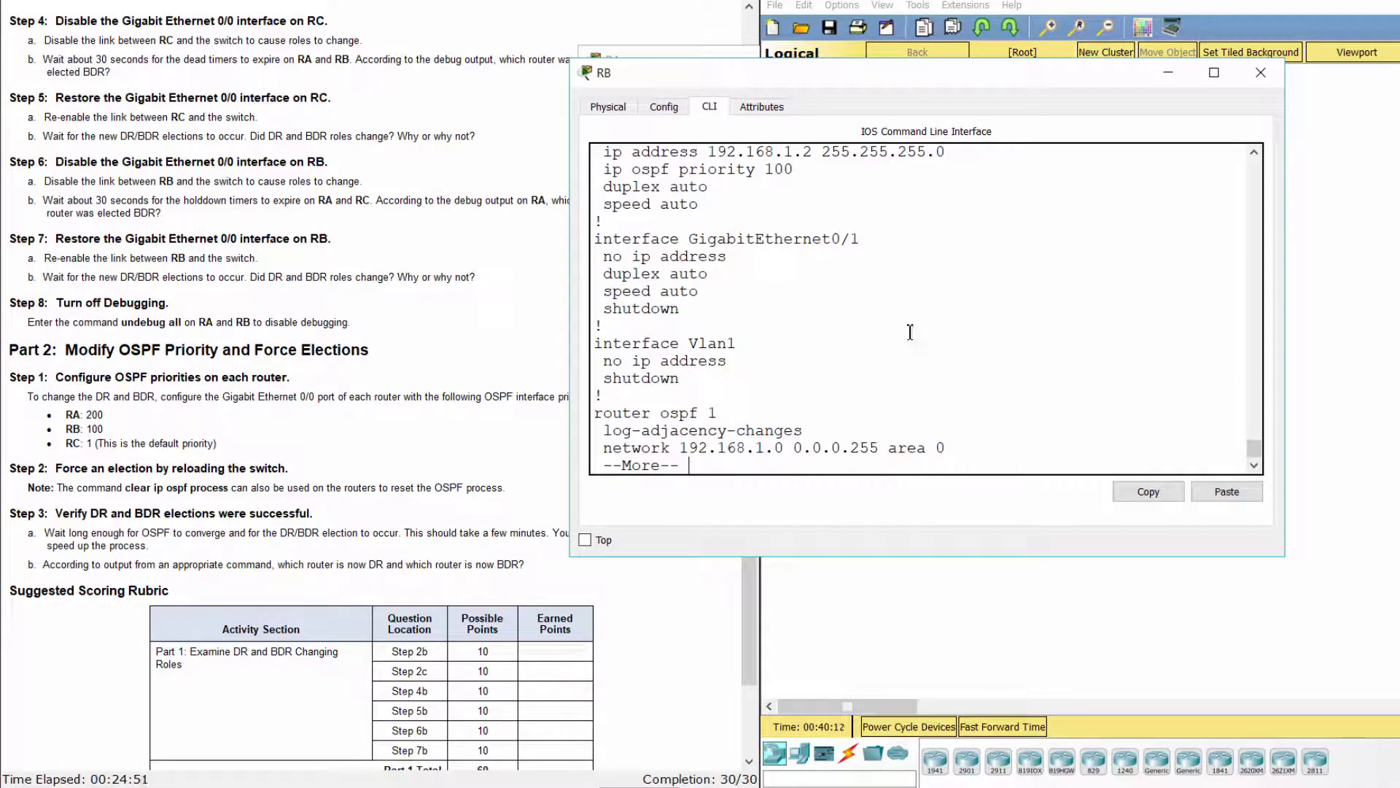
key("space")
scroll(910, 332, "up", 5)
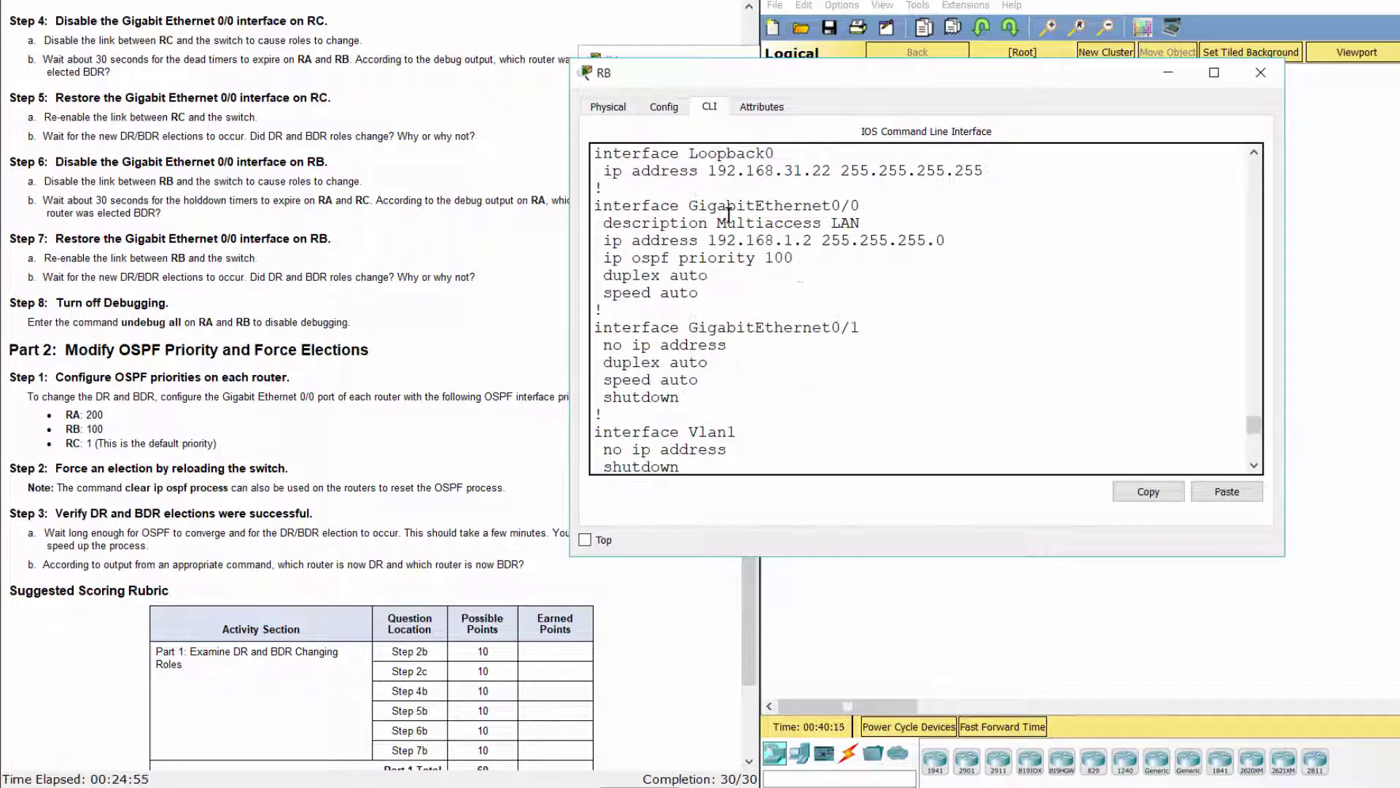
left_click_drag(603, 205, 861, 205)
left_click_drag(611, 253, 806, 262)
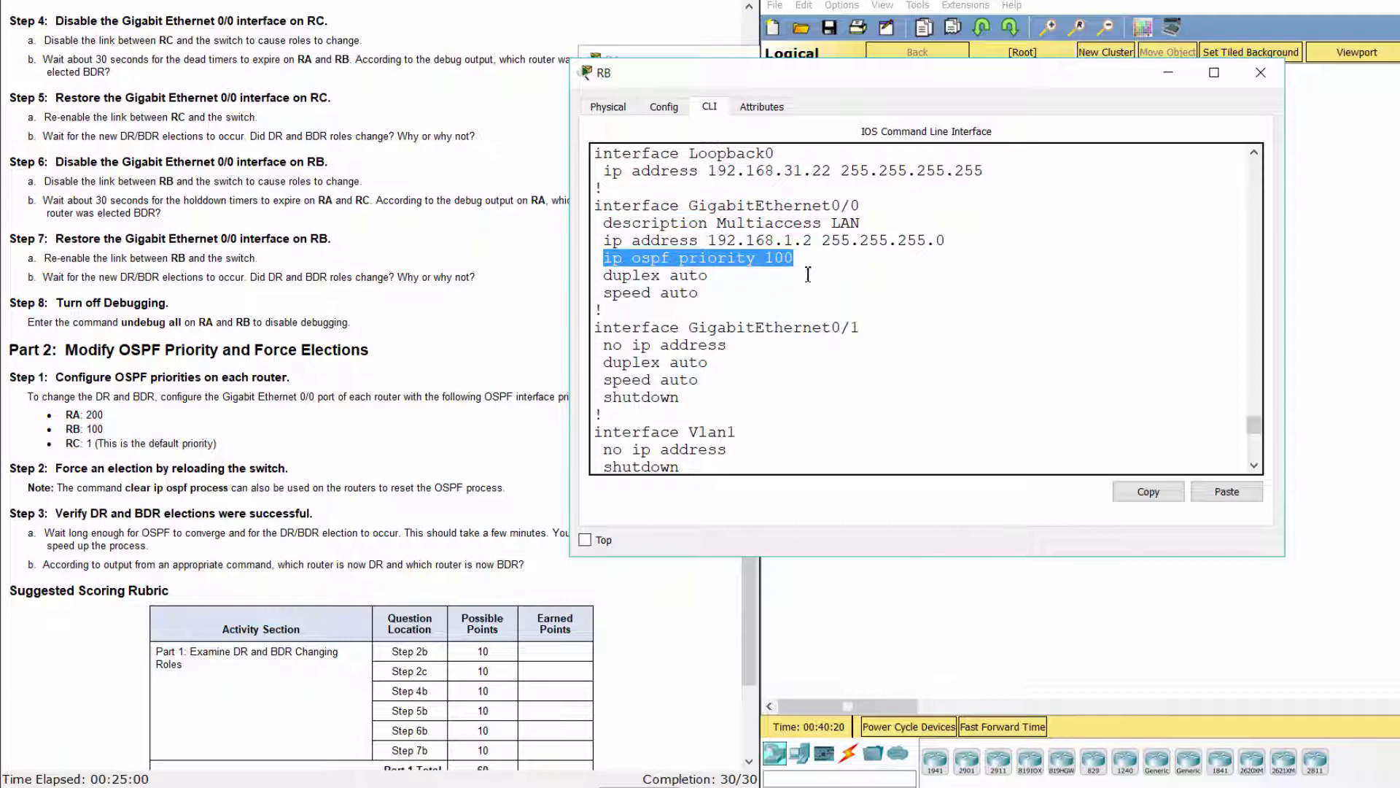
left_click(997, 596)
On router RC's console, enter privileged mode with 'ena' and run 'show run'.
left_click(1203, 262)
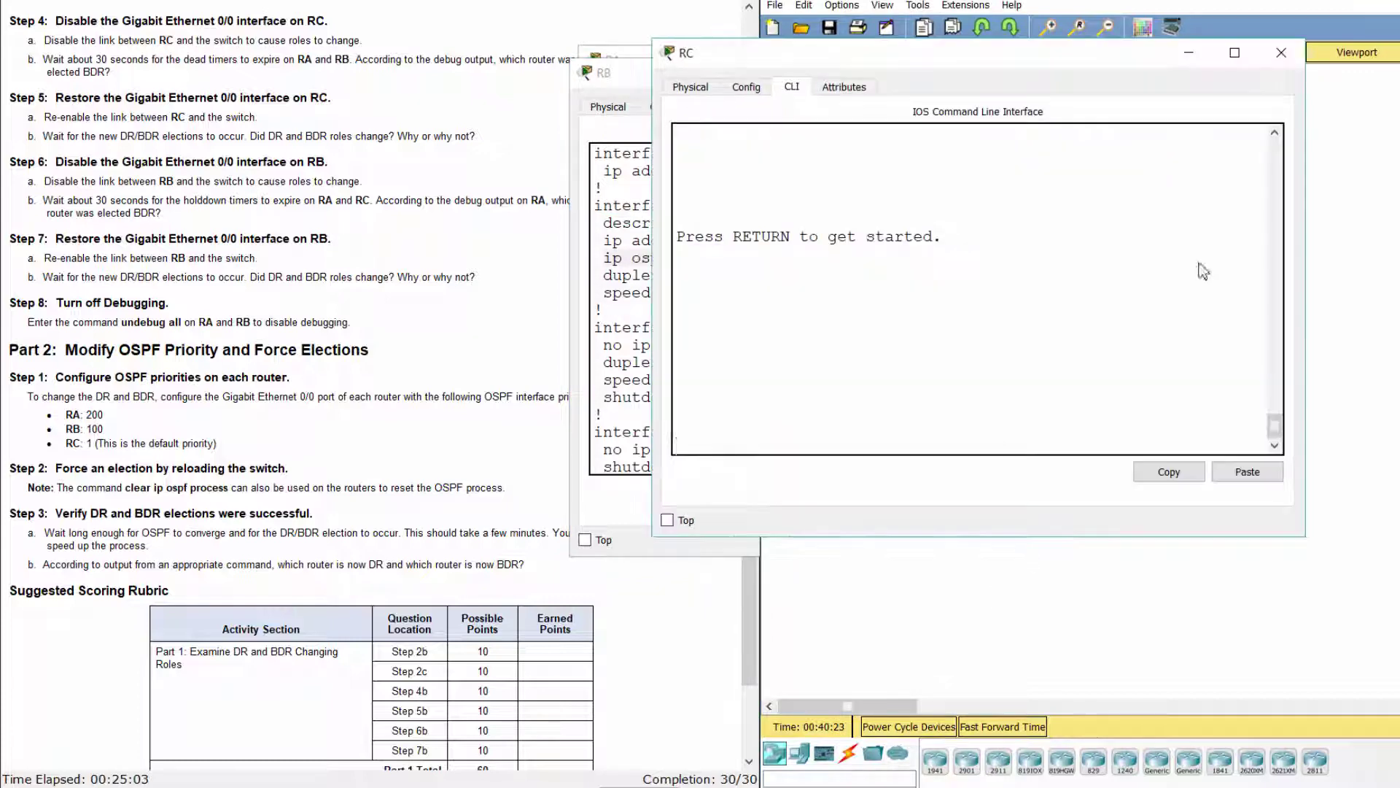
key("Return")
type("ena")
key("Return")
type("sho")
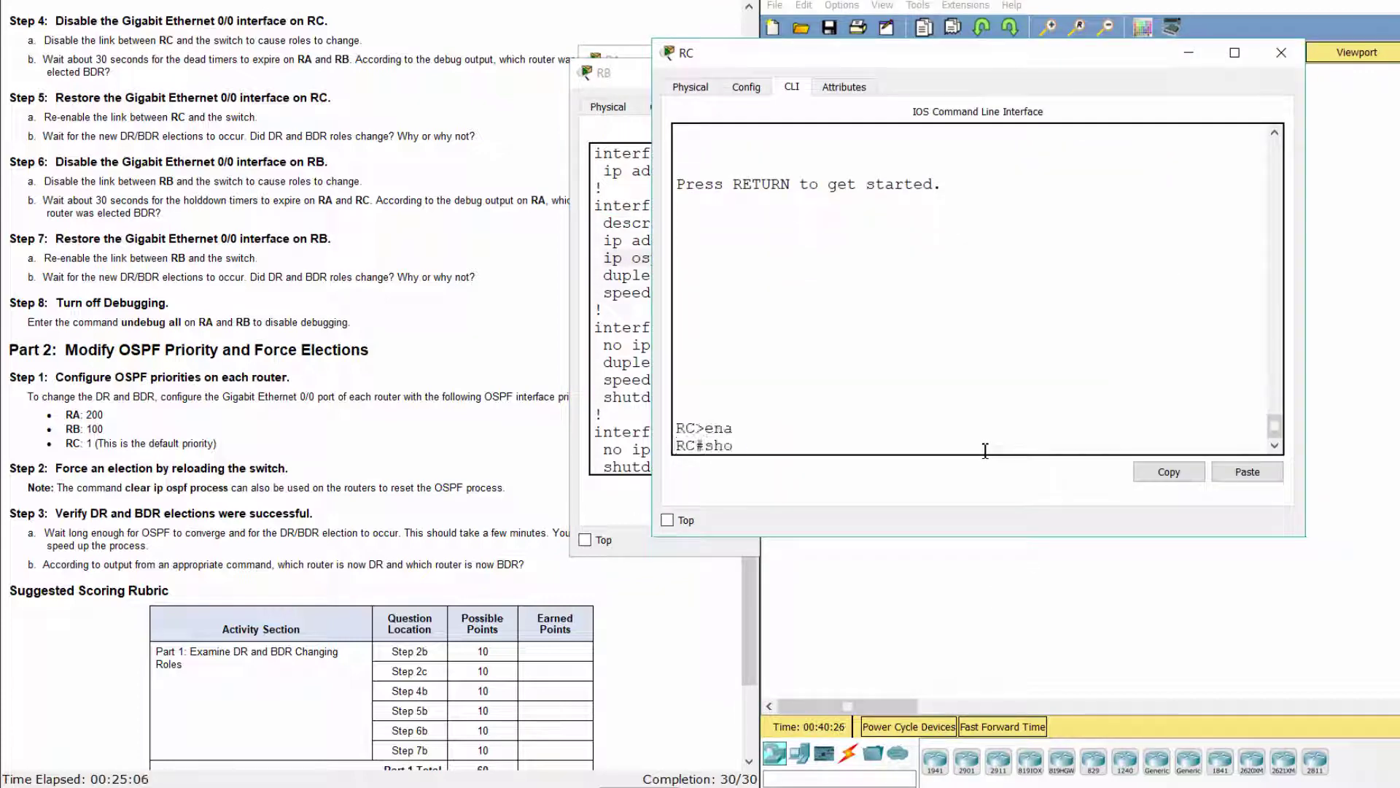
type("w run")
key("Return")
Page to RC's GigabitEthernet0/0 section, confirm it has no priority line, and go back to the topology.
key("space")
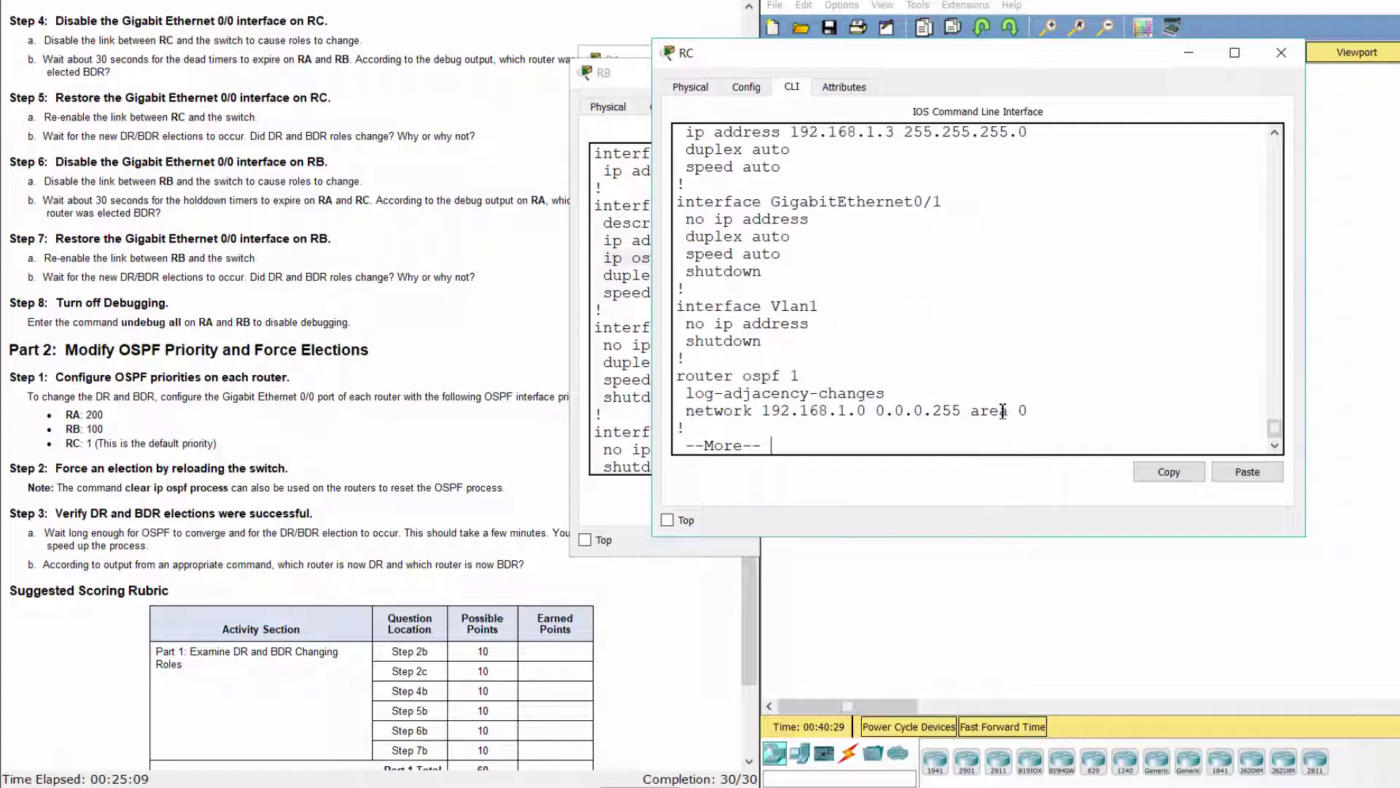
scroll(951, 314, "up", 3)
left_click_drag(687, 257, 946, 259)
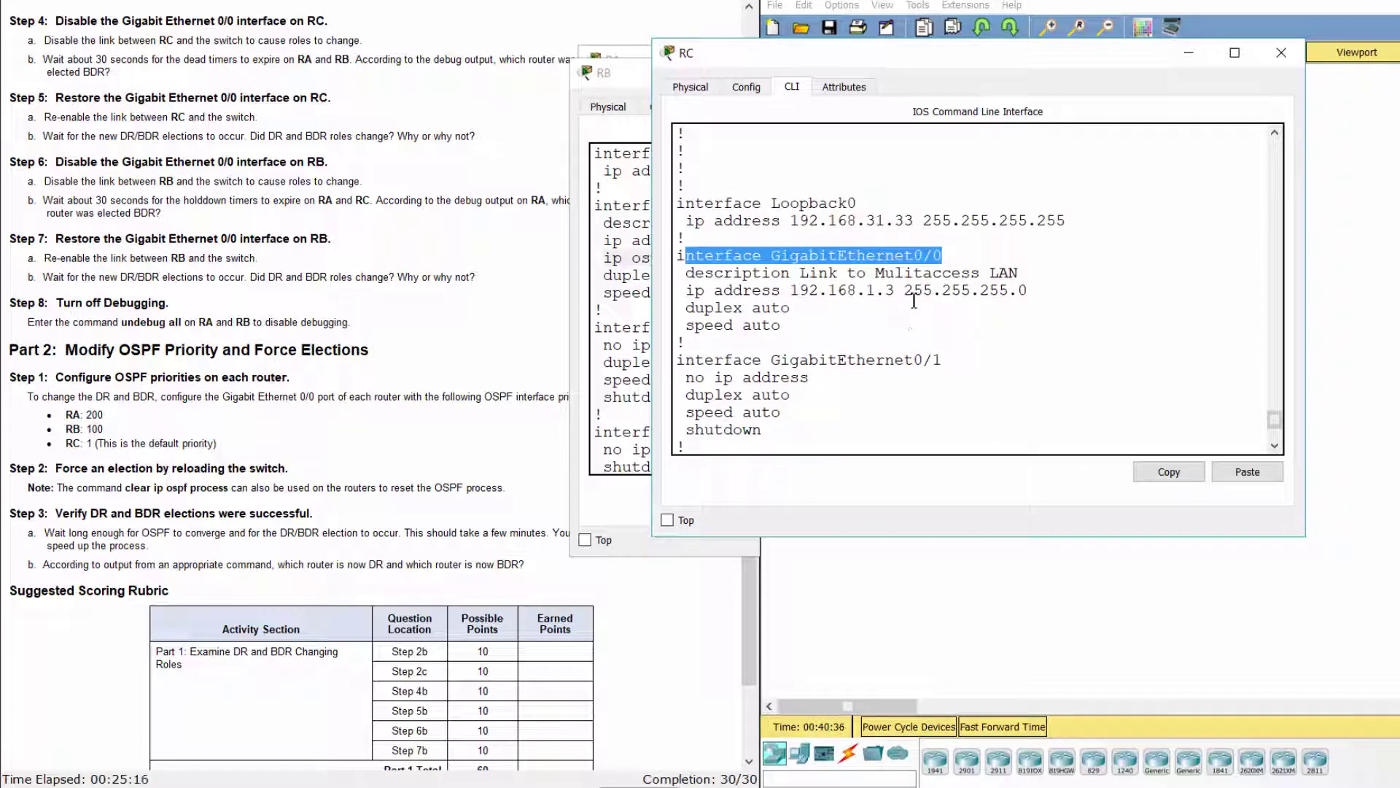
left_click(926, 660)
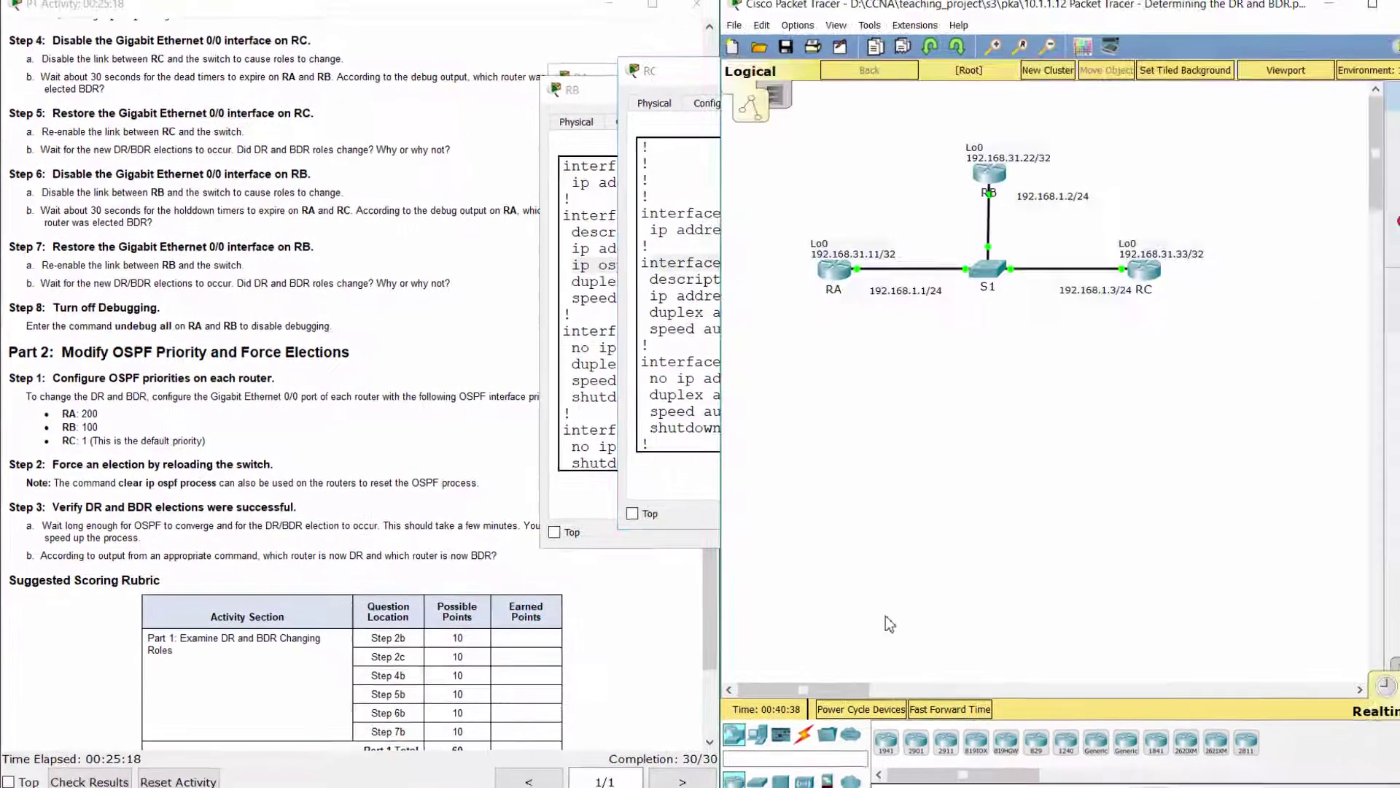